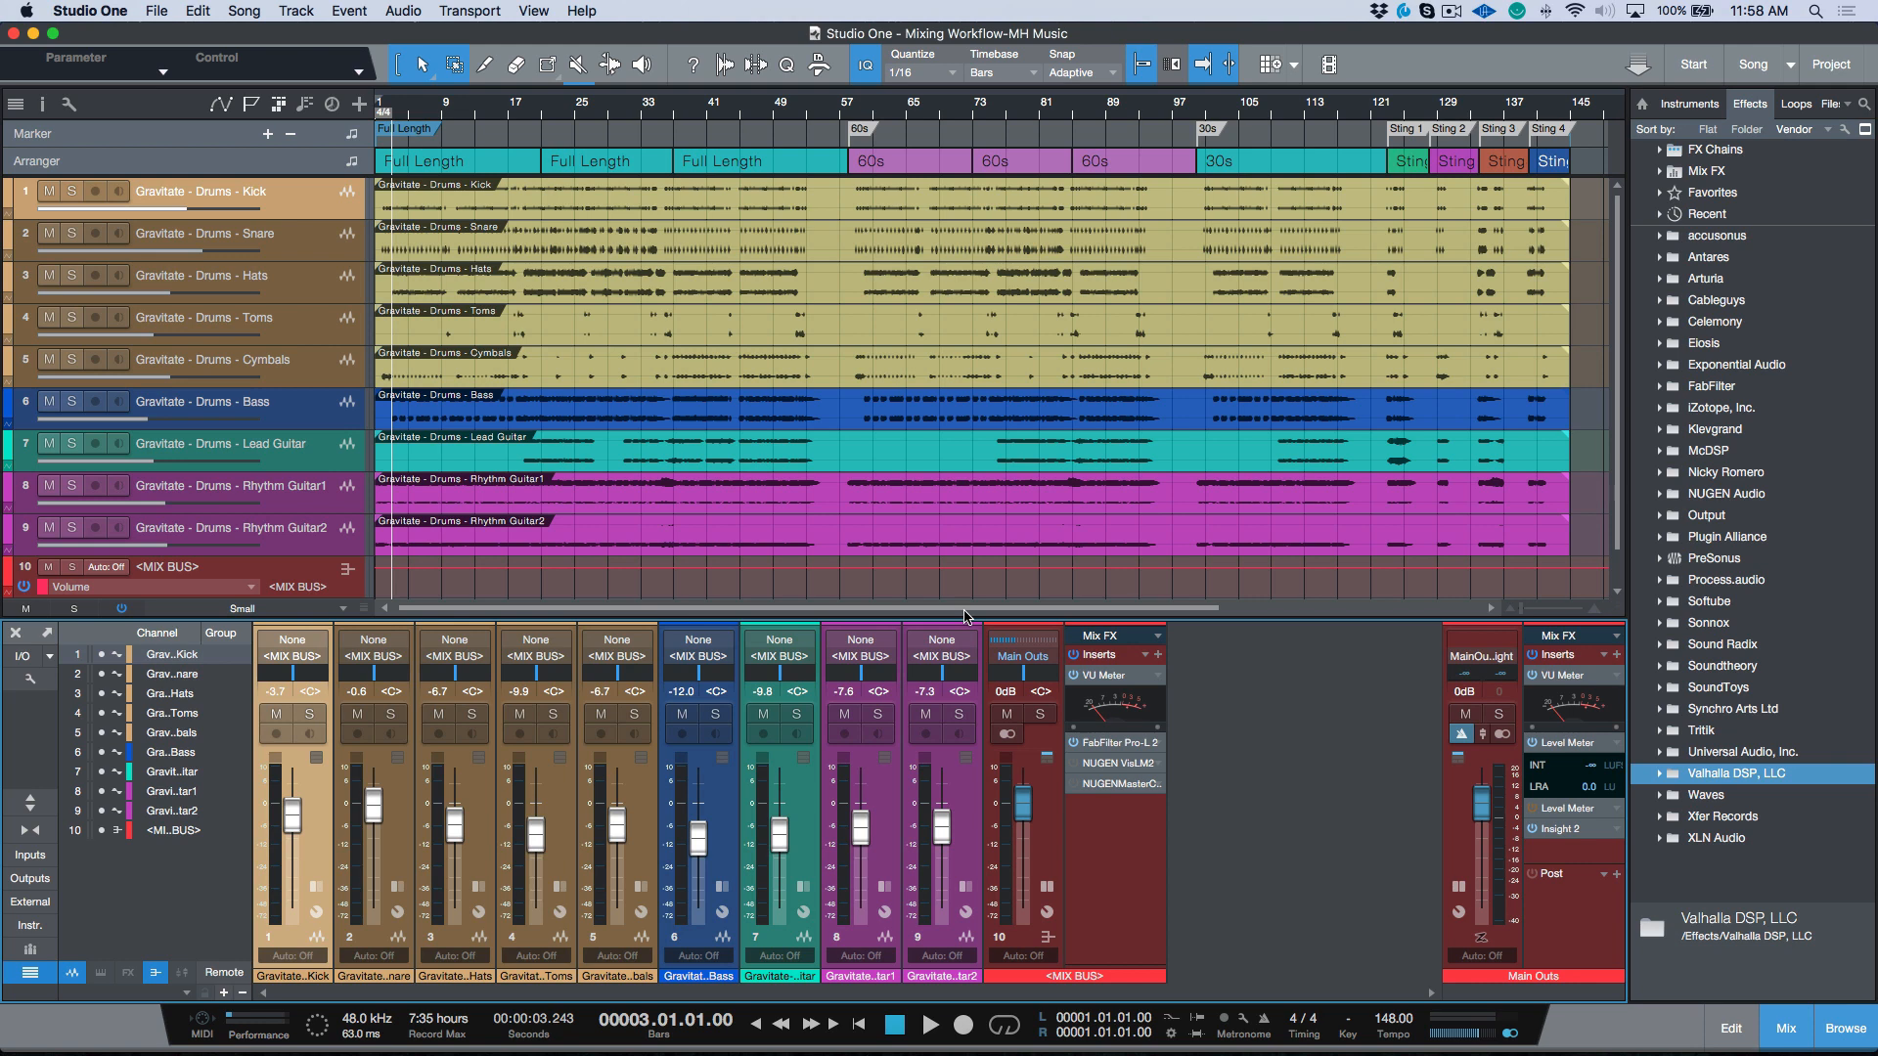
- Enlarge the Lead Guitar track and place the playback cursor at 18.04.01, just before its first waveform
{"action": "left_click", "coordinate": [315, 460]}
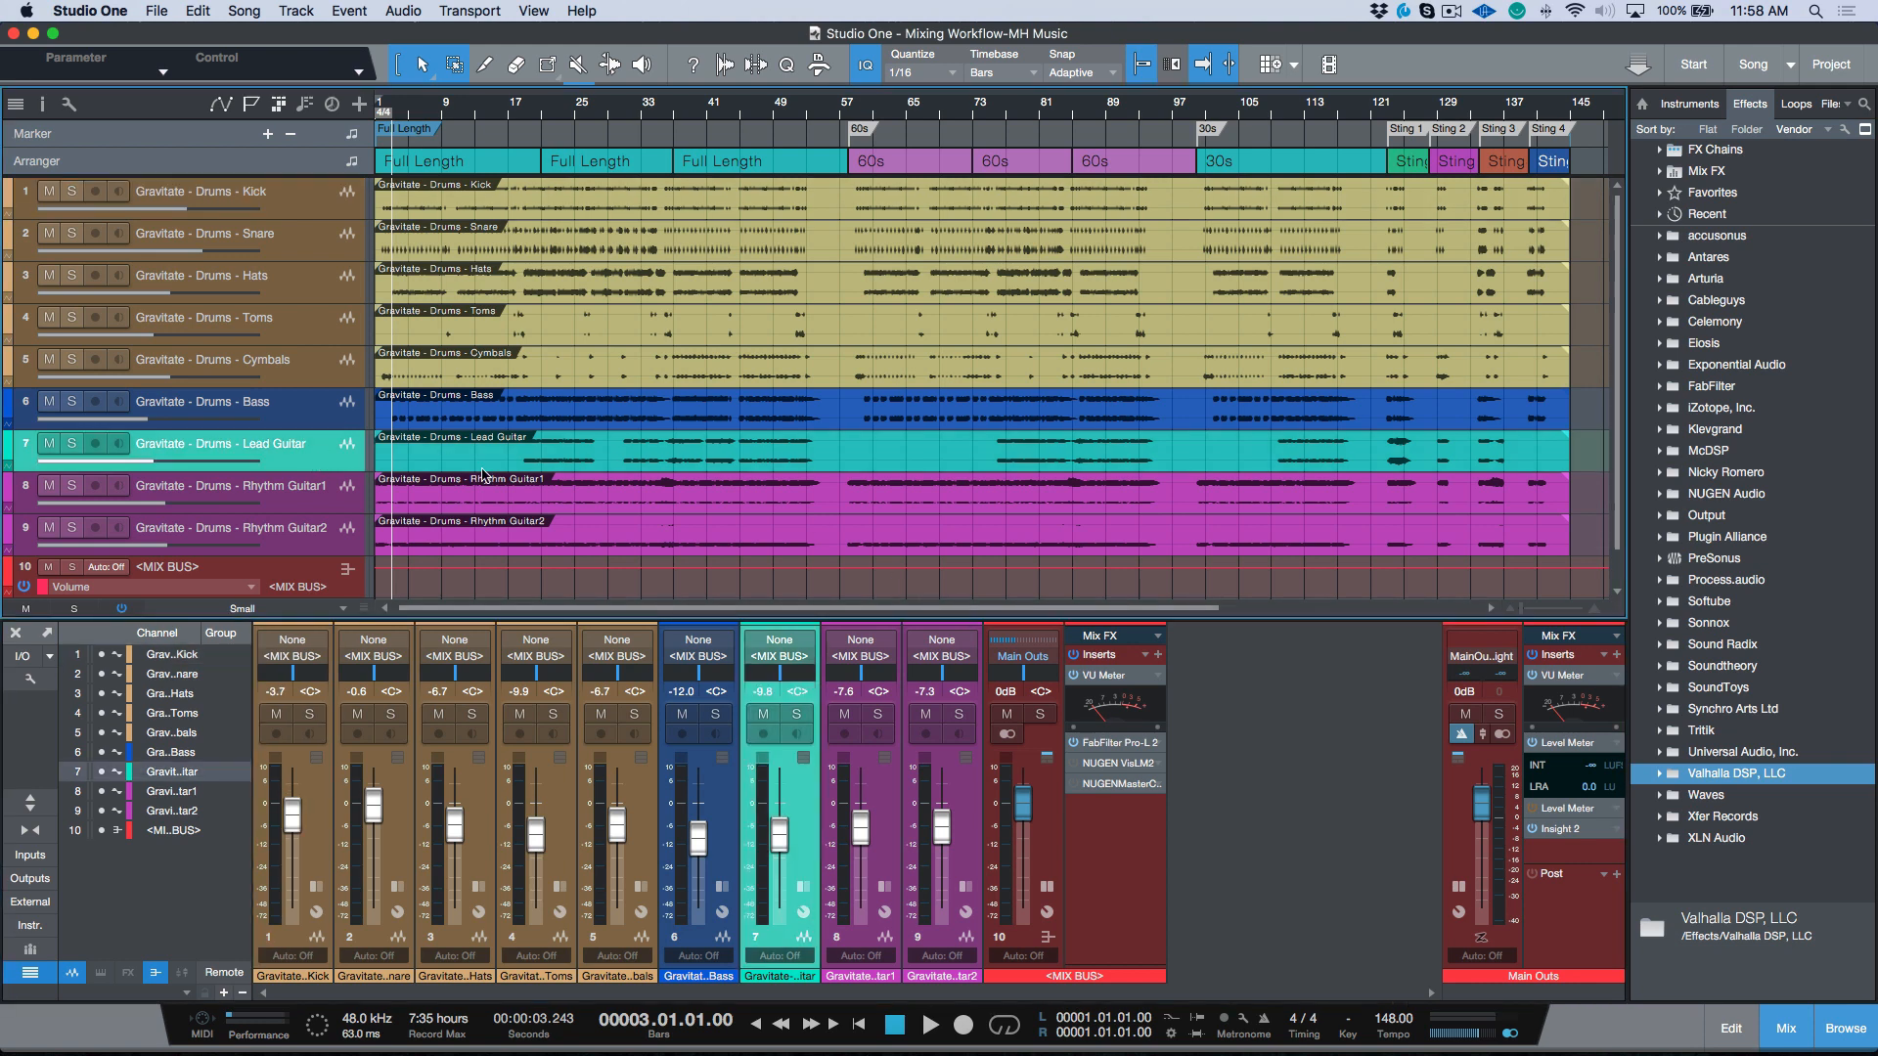
{"action": "key", "text": "z"}
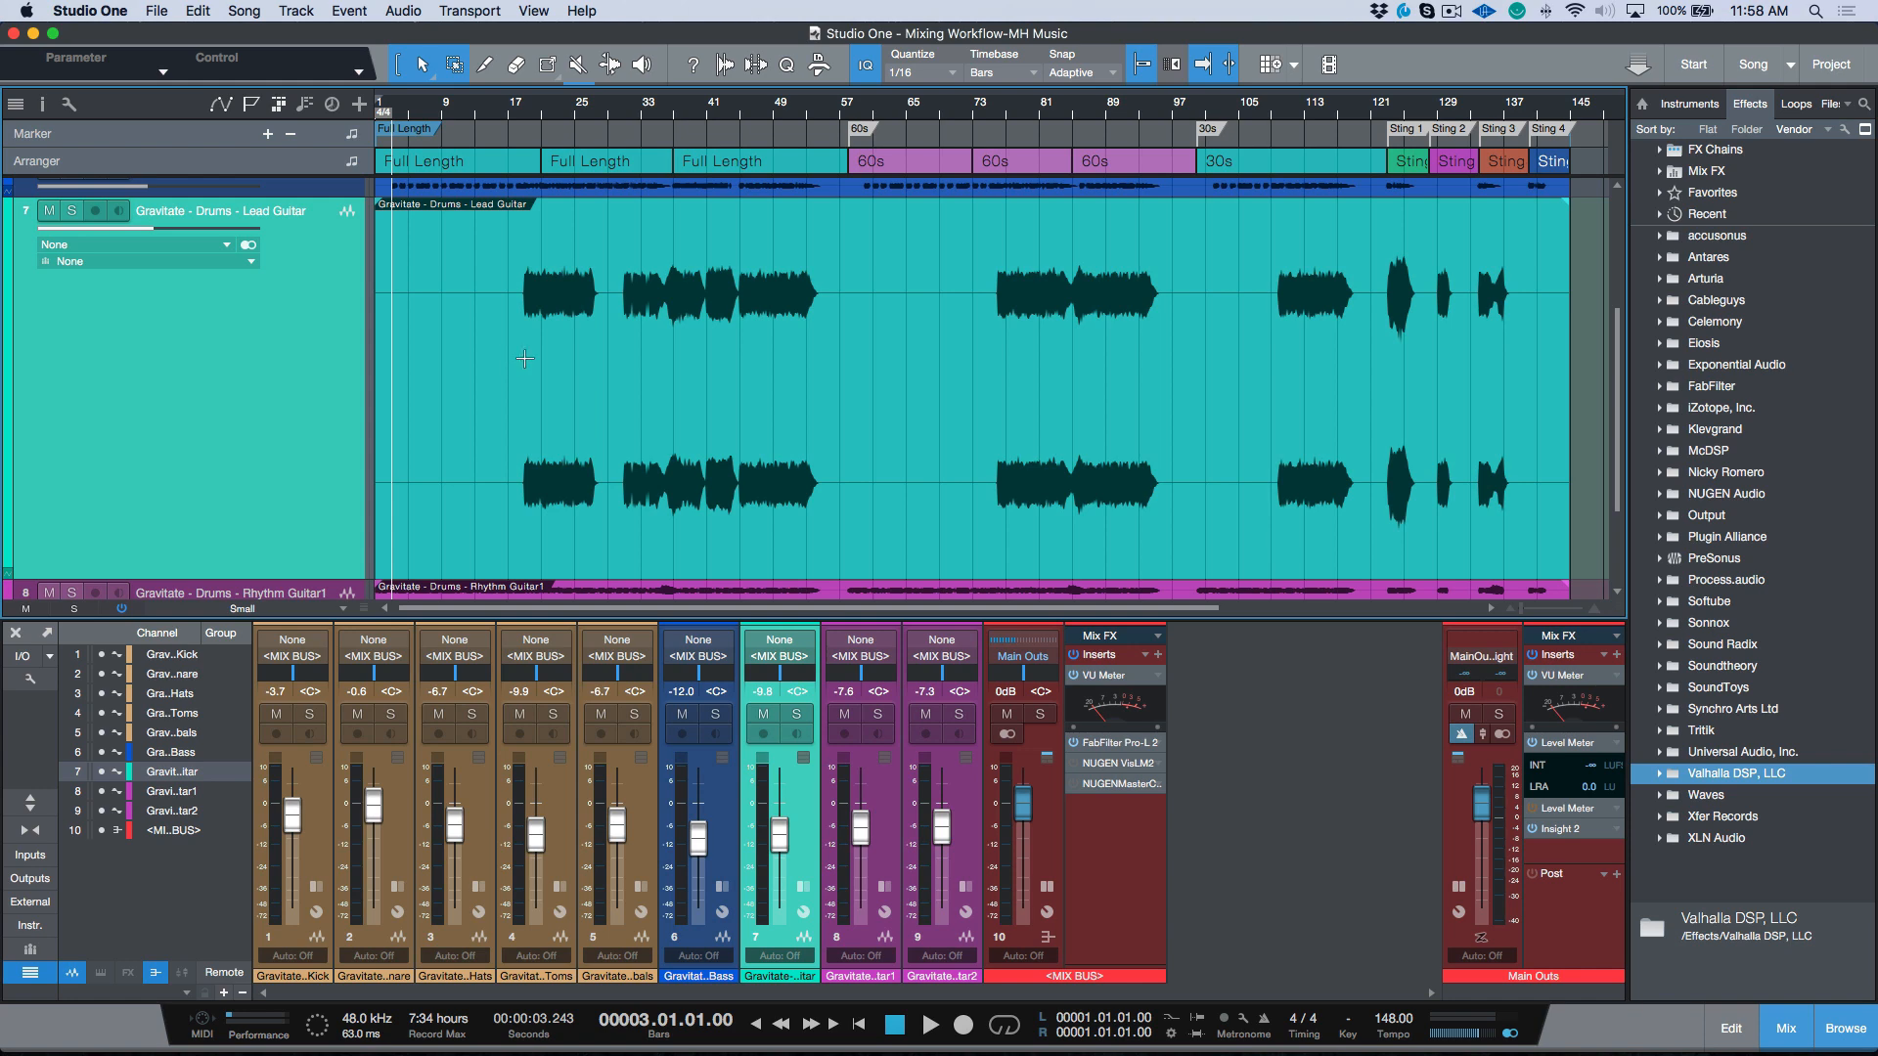
{"action": "left_click_drag", "start_coordinate": [554, 357], "coordinate": [277, 369]}
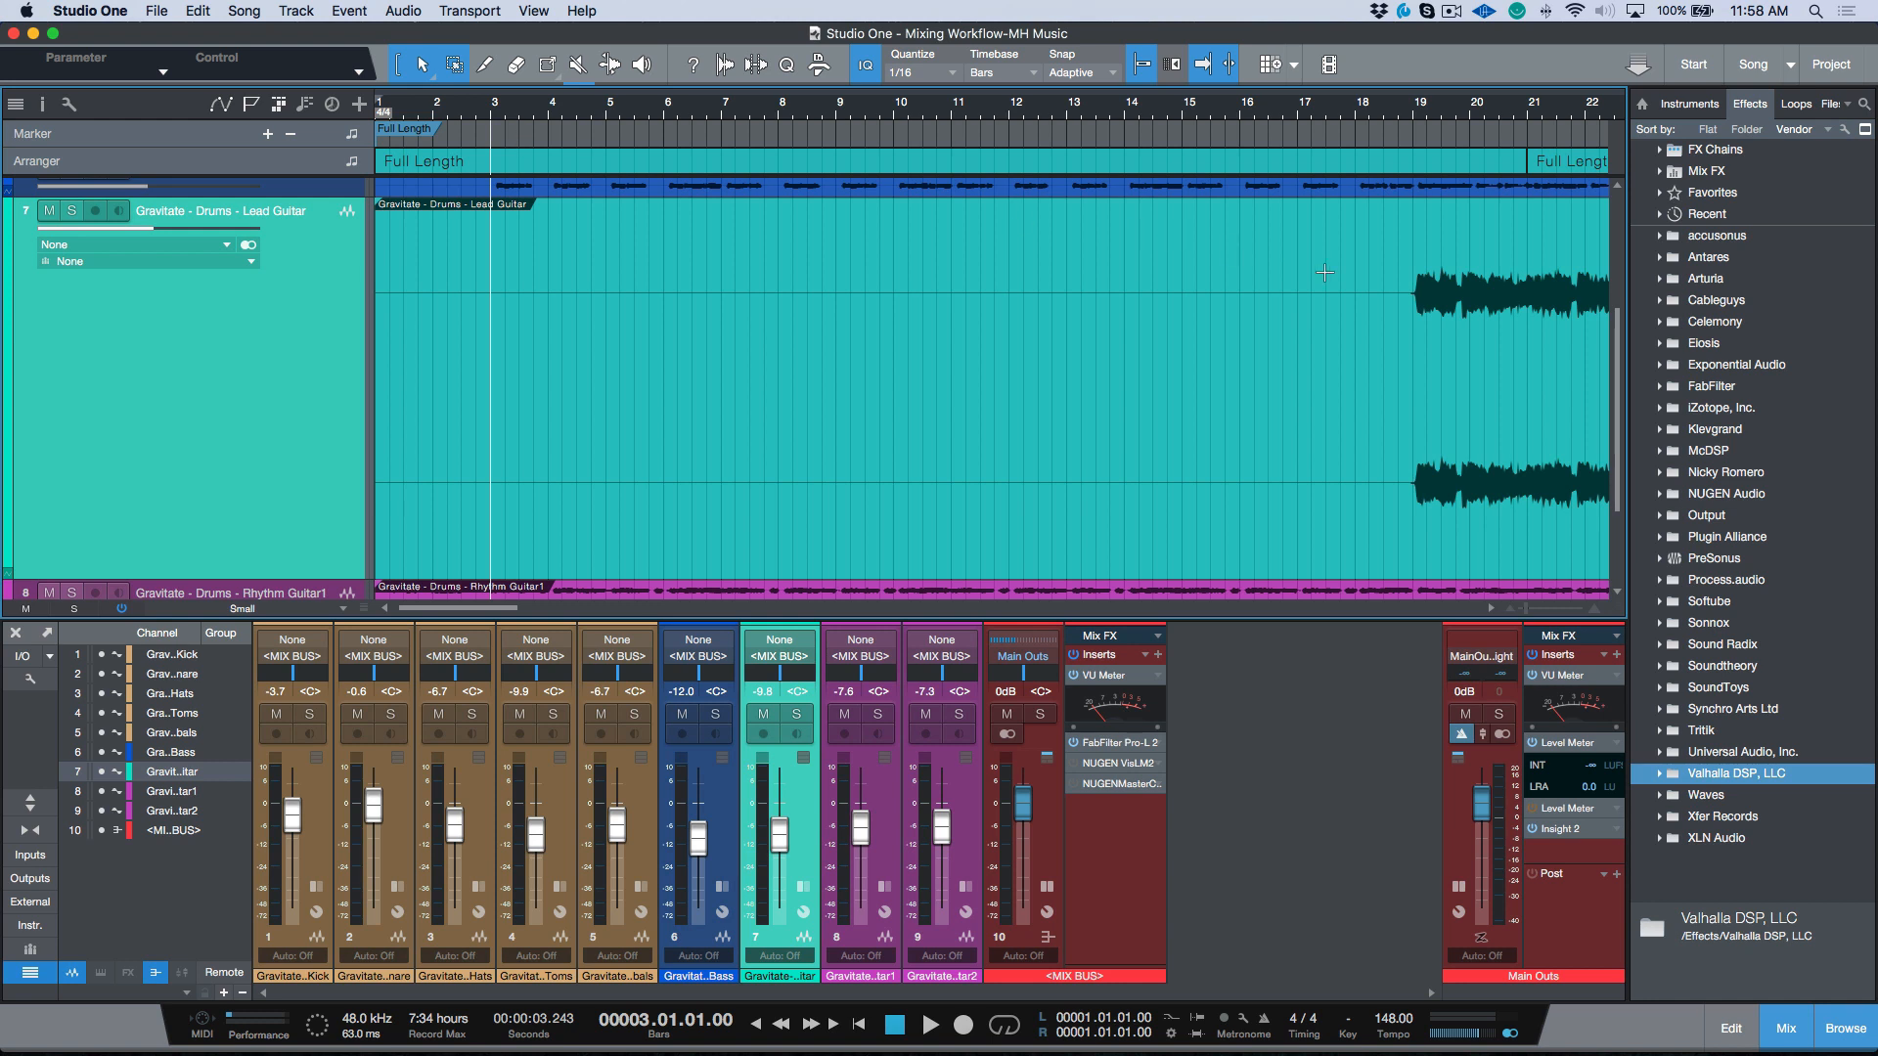
{"action": "left_click_drag", "start_coordinate": [1402, 292], "coordinate": [959, 325]}
{"action": "left_click", "coordinate": [847, 244]}
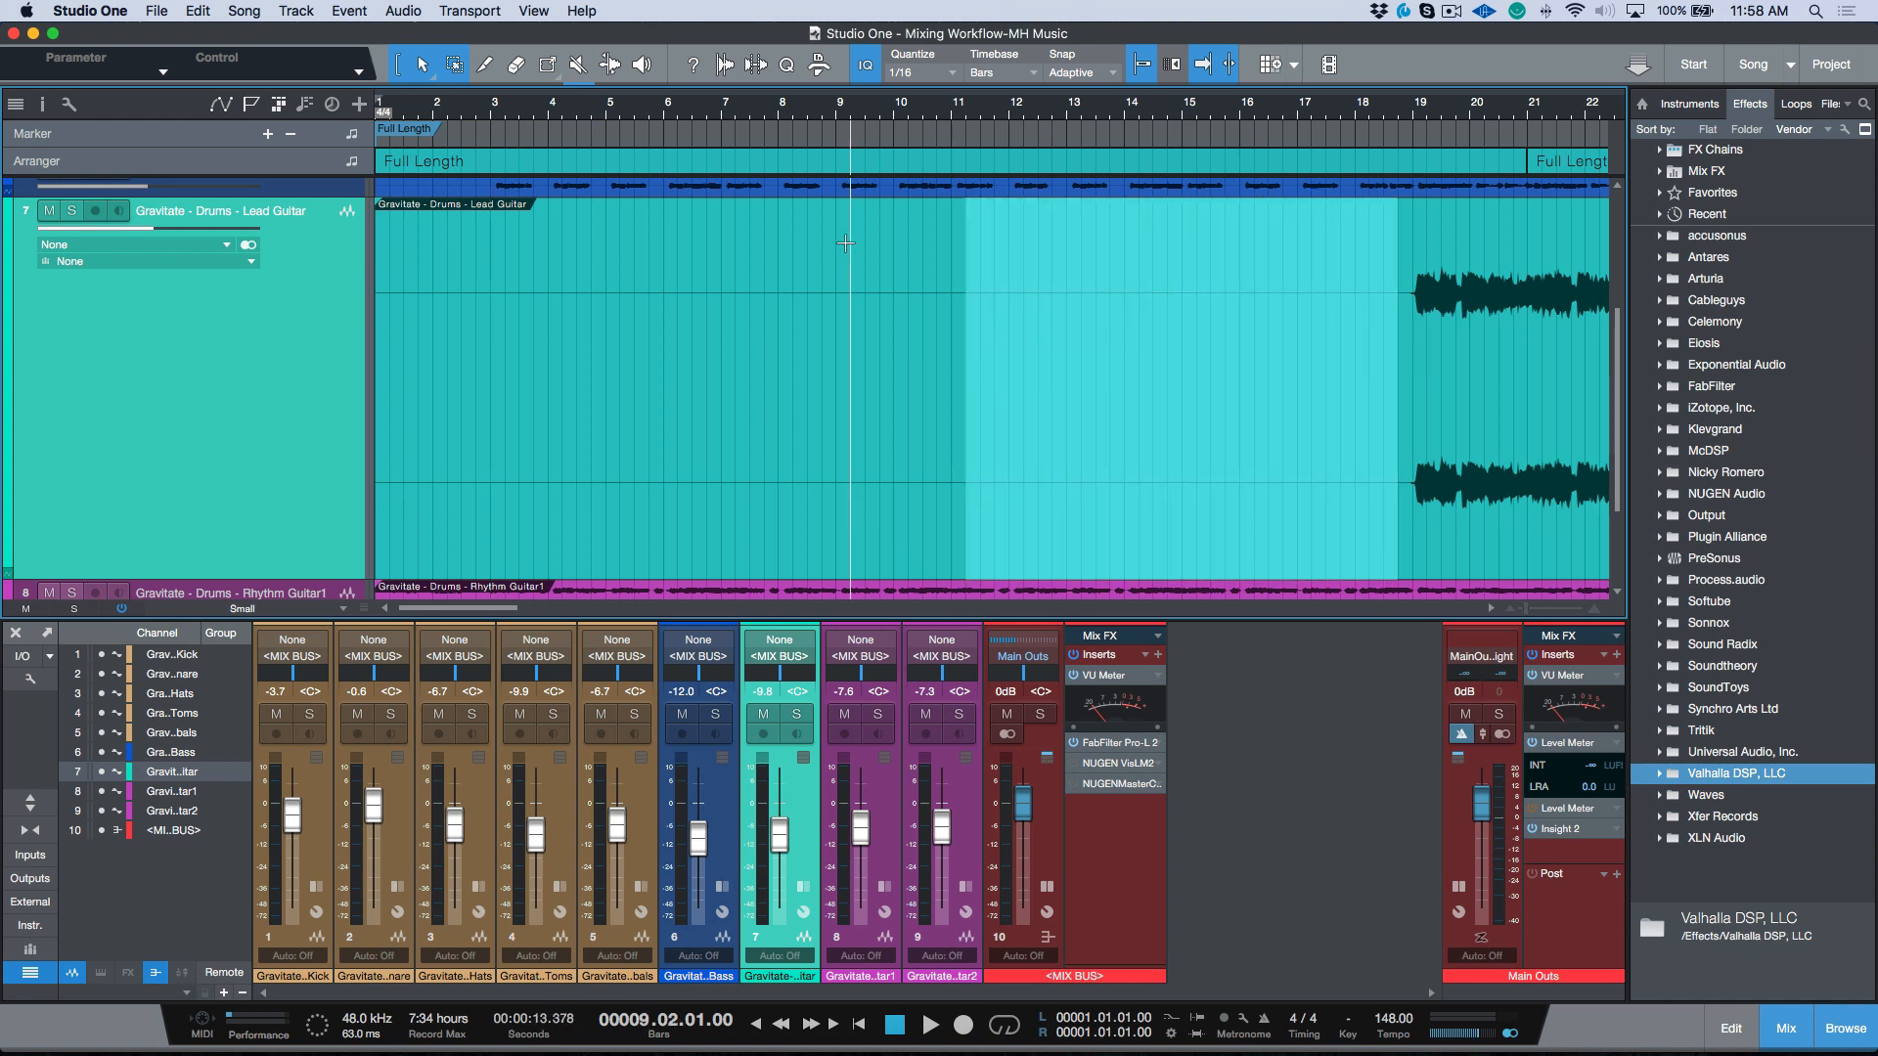
{"action": "left_click", "coordinate": [1395, 257]}
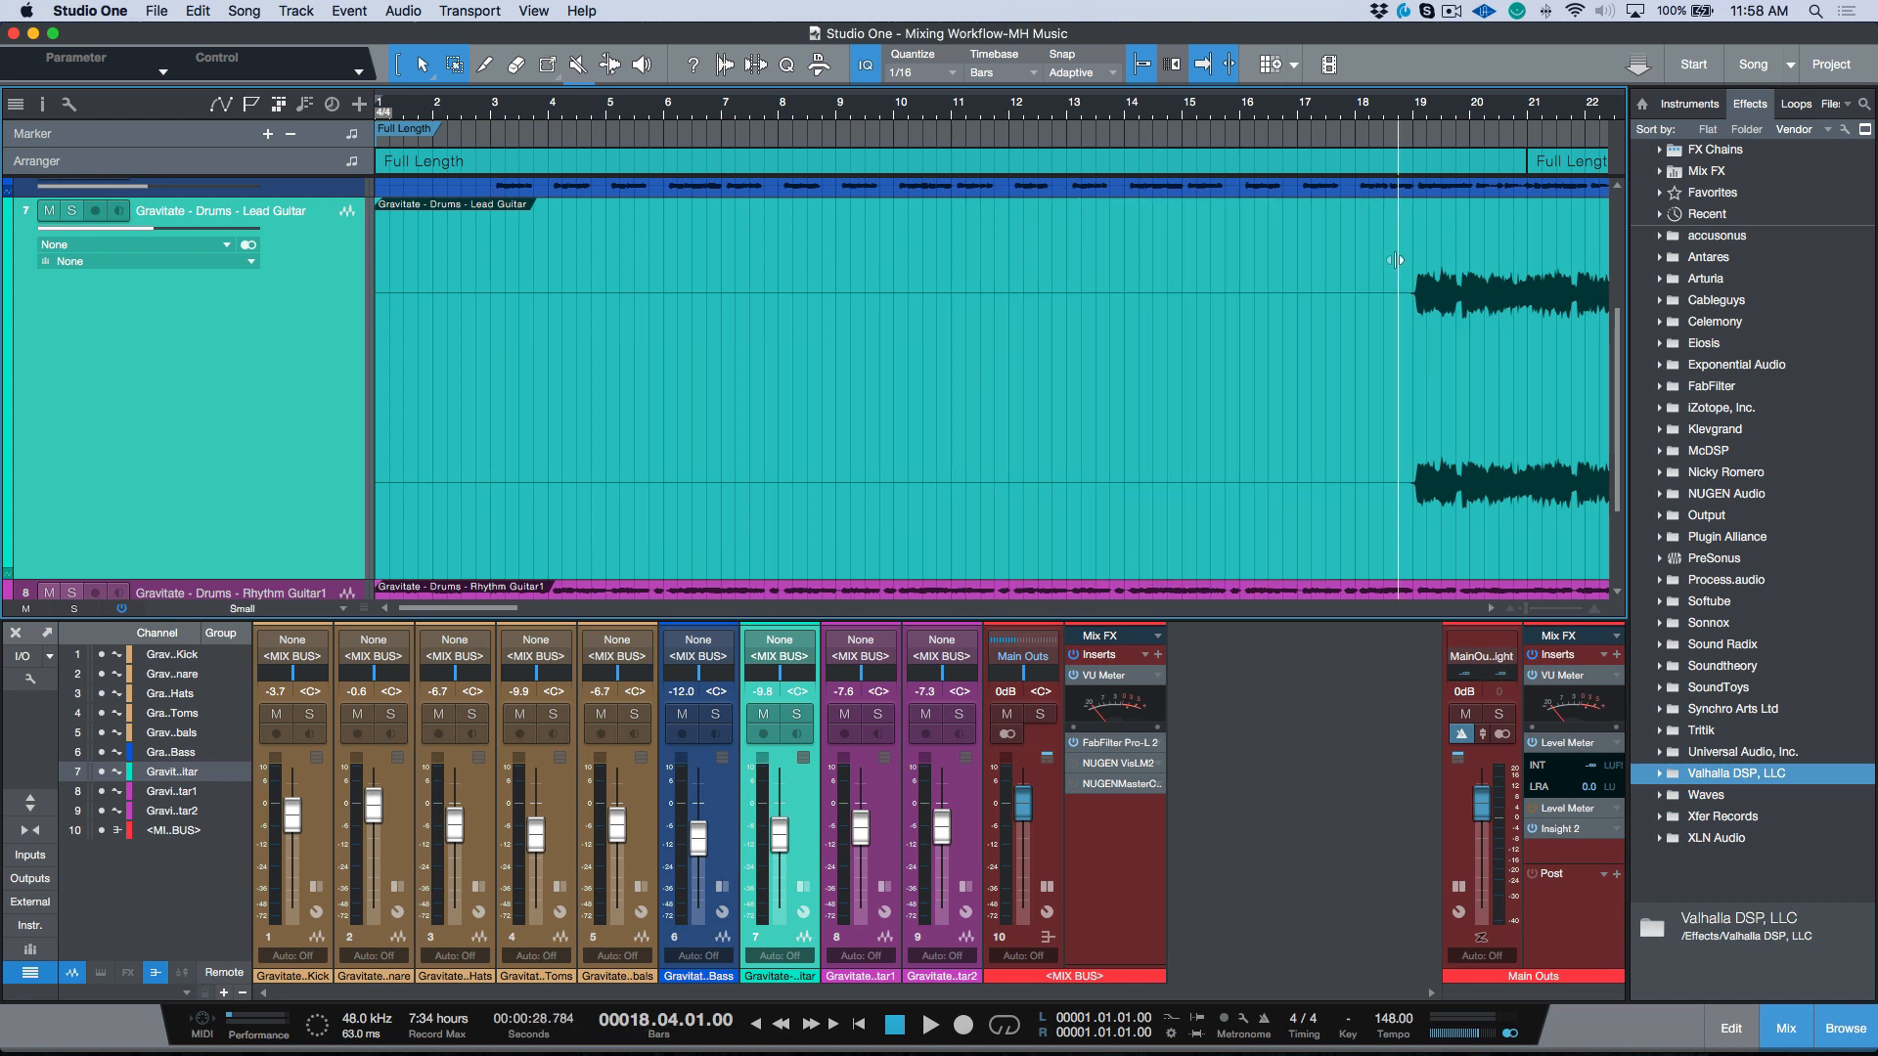
- Split the Lead Guitar event at 18.04.01 and remove the silent part before the first waveform
{"action": "key", "text": "alt+x"}
{"action": "key", "text": "super+z"}
{"action": "key", "text": "3"}
{"action": "left_click", "coordinate": [1404, 287]}
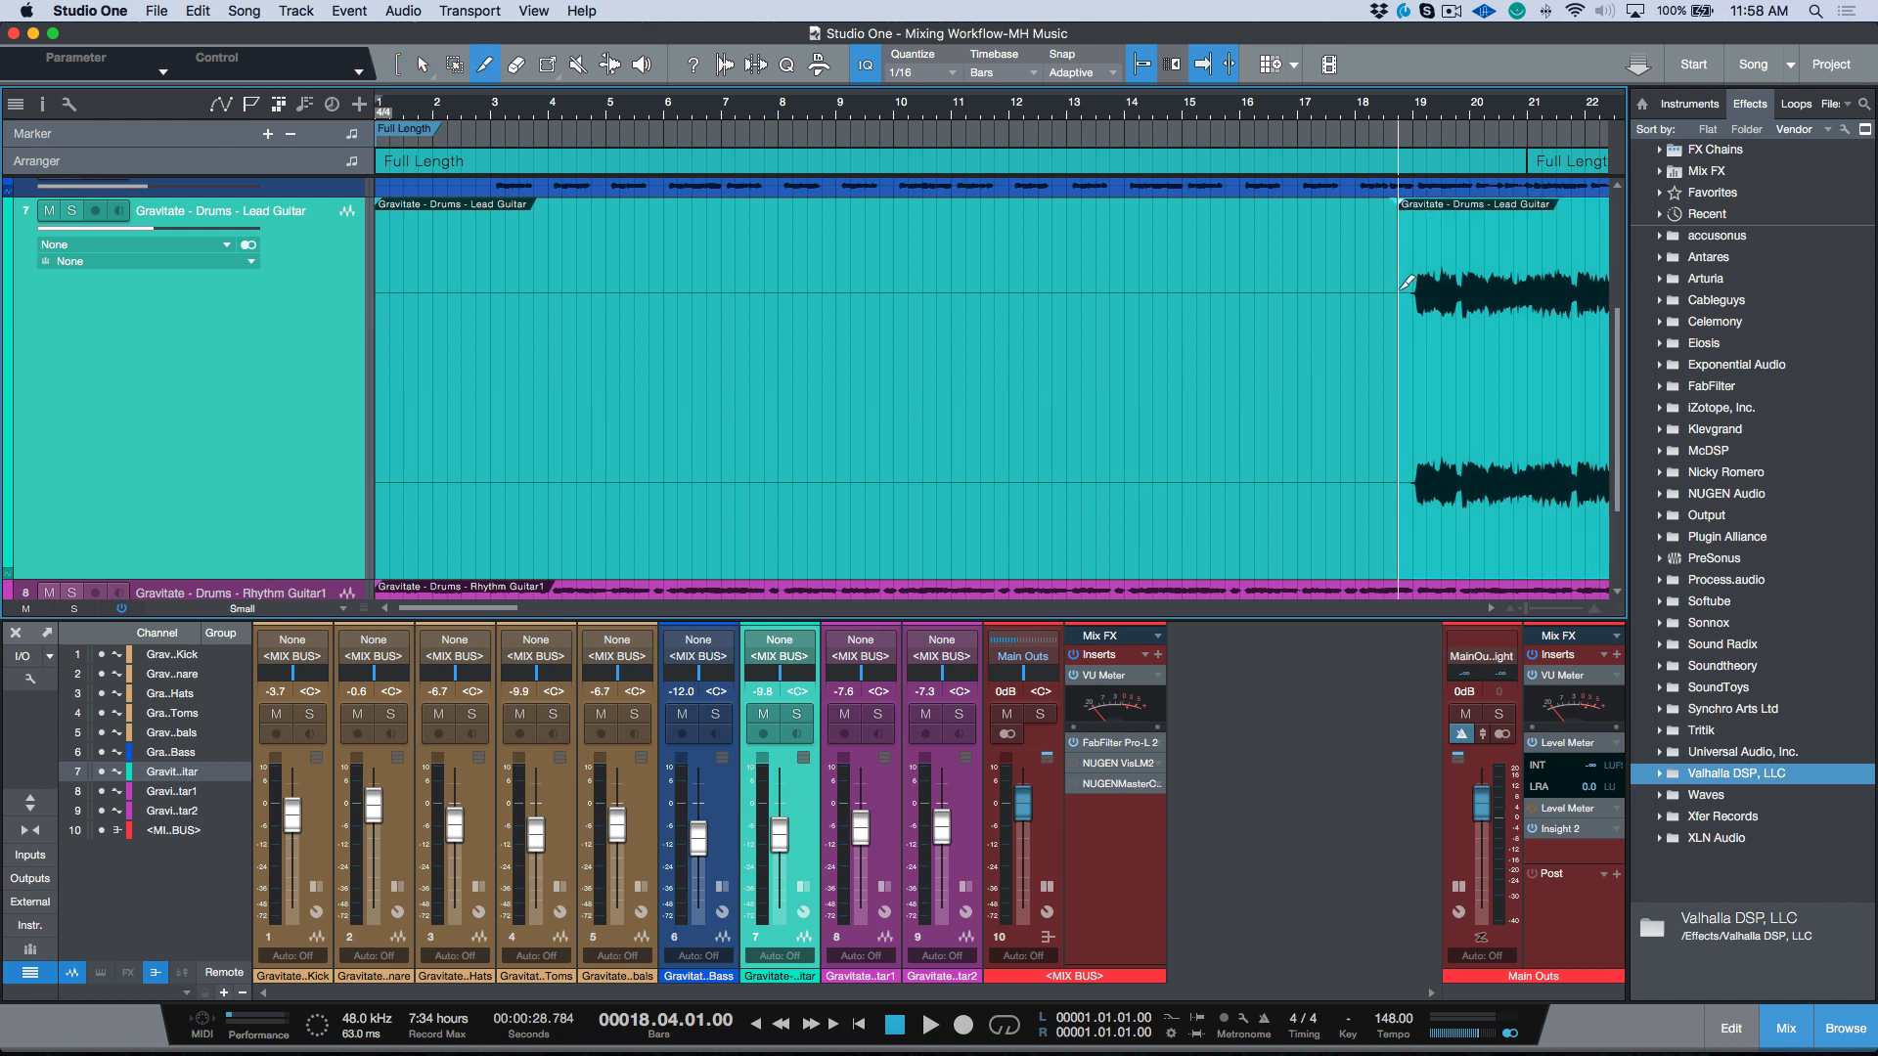
{"action": "key", "text": "1"}
{"action": "key", "text": "Home"}
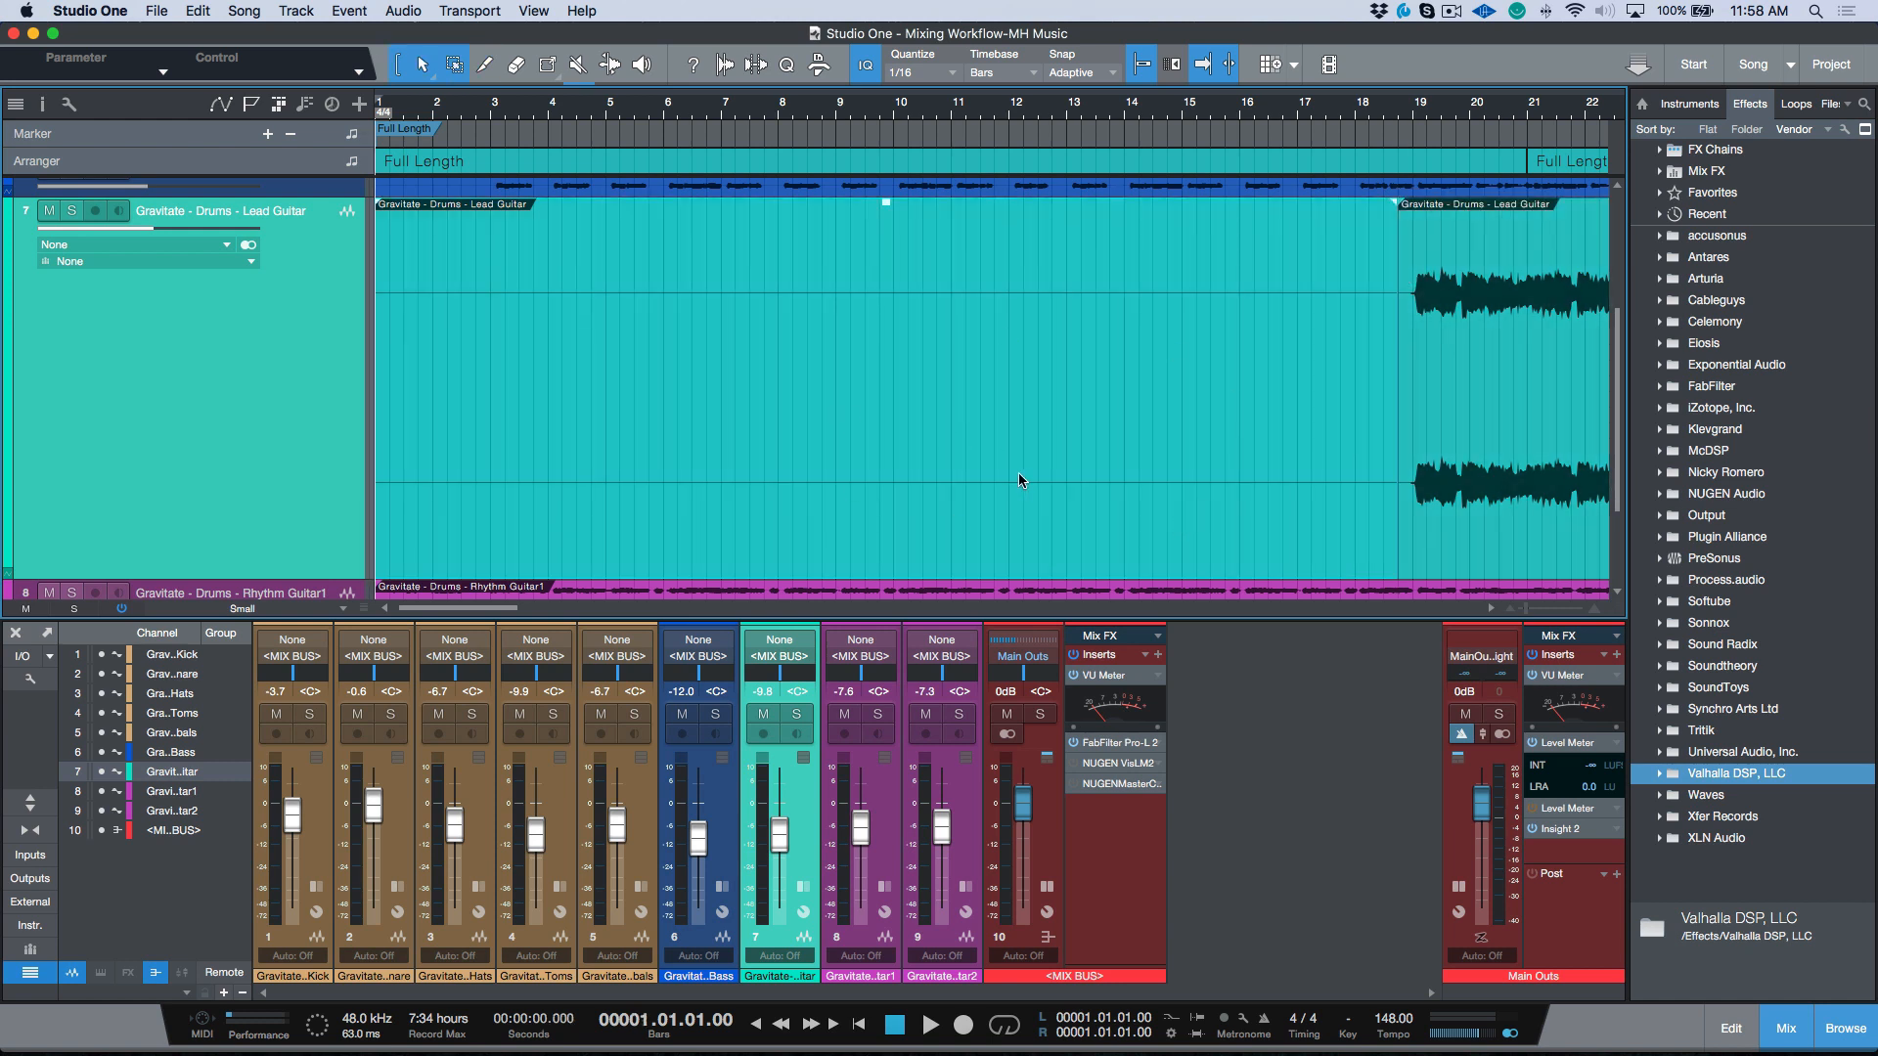
- Delete the silent Lead Guitar stretches from bar 28 to bar 31 and from bar 55 to just before bar 76
{"action": "scroll", "coordinate": [719, 352], "scroll_direction": "right", "scroll_amount": 10}
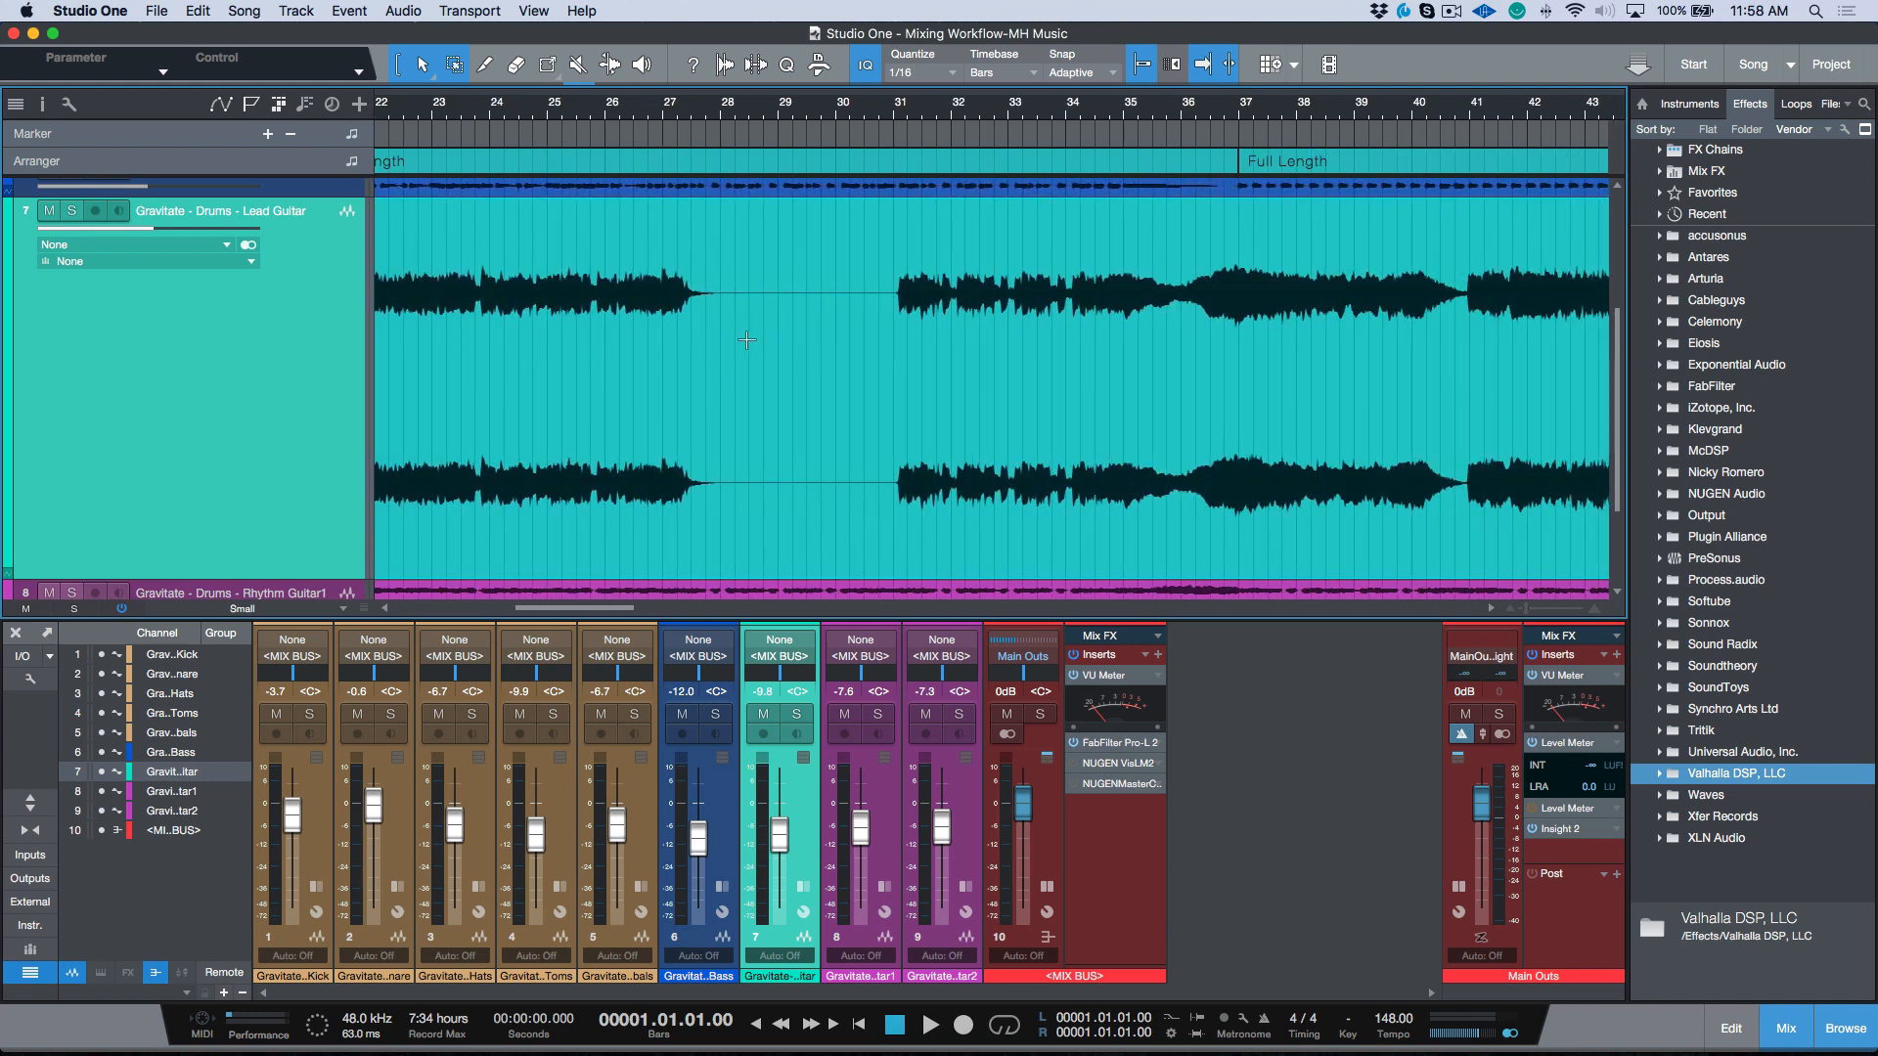
{"action": "left_click_drag", "start_coordinate": [722, 329], "coordinate": [887, 344]}
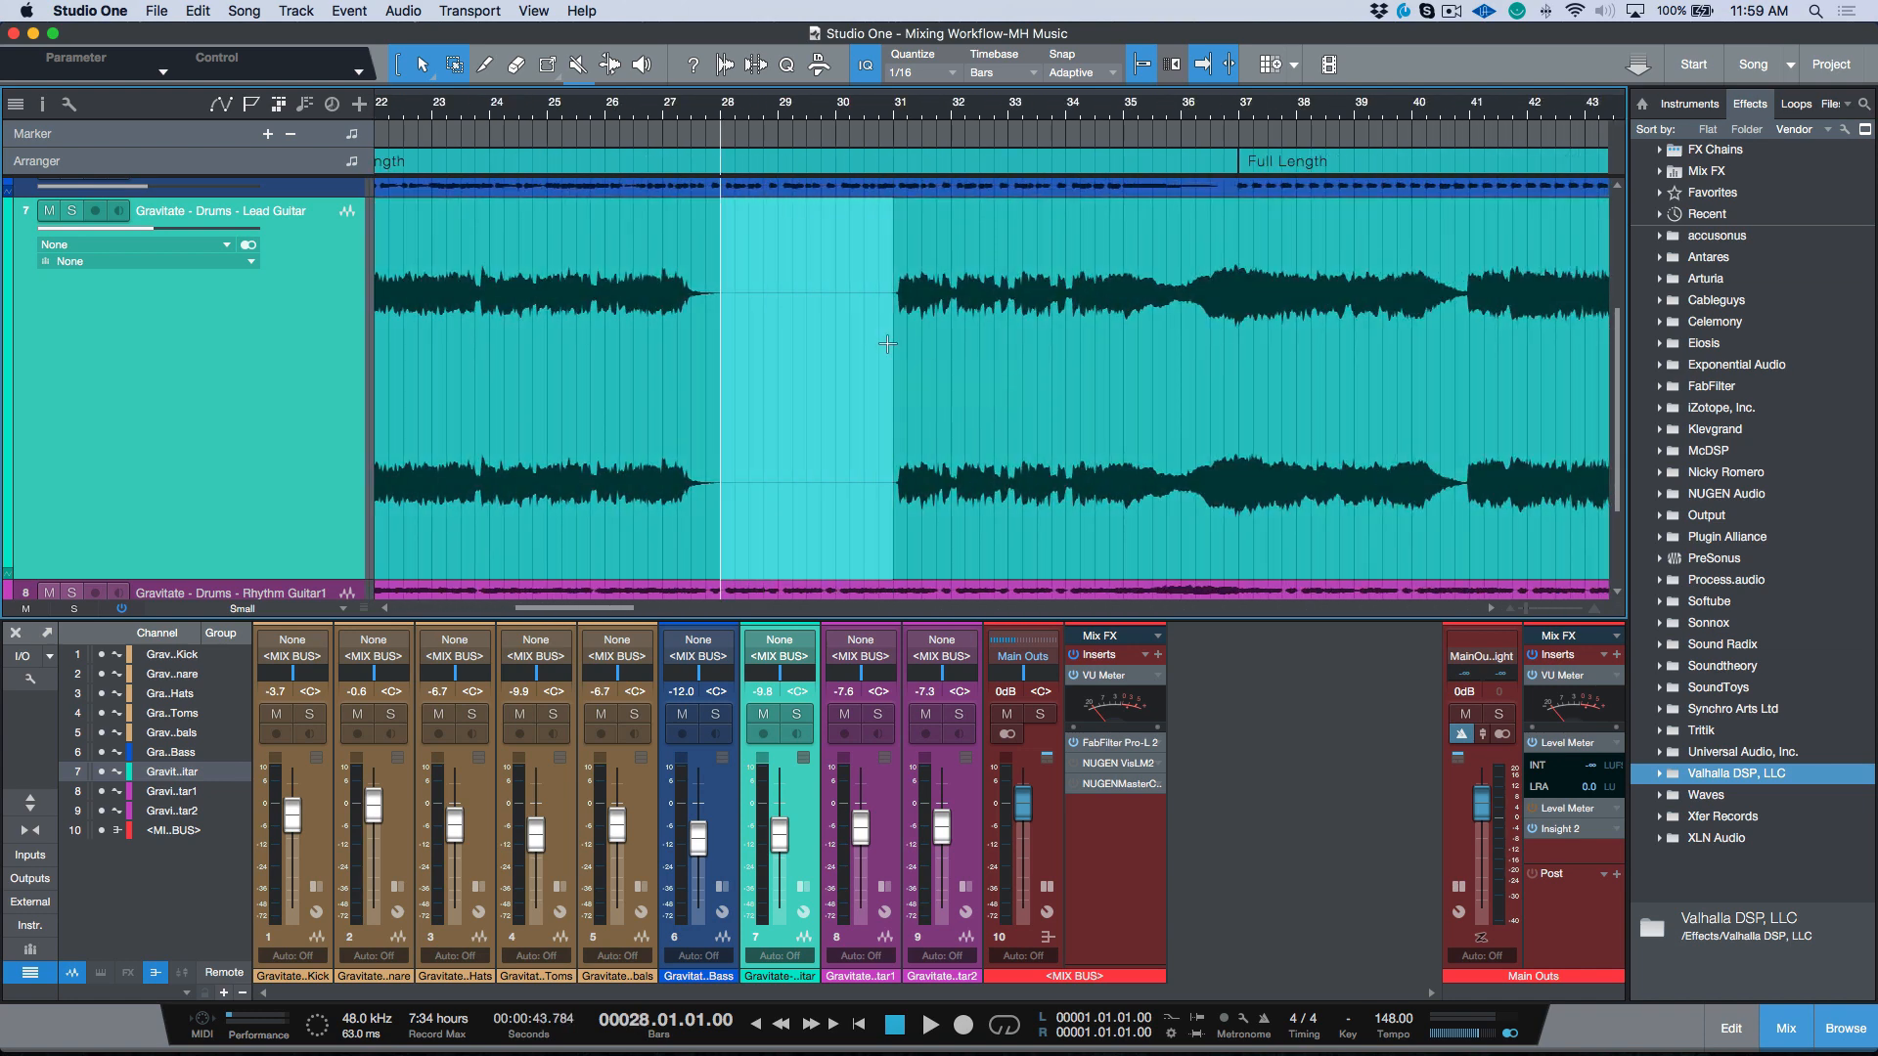
{"action": "scroll", "coordinate": [890, 334], "scroll_direction": "right", "scroll_amount": 15}
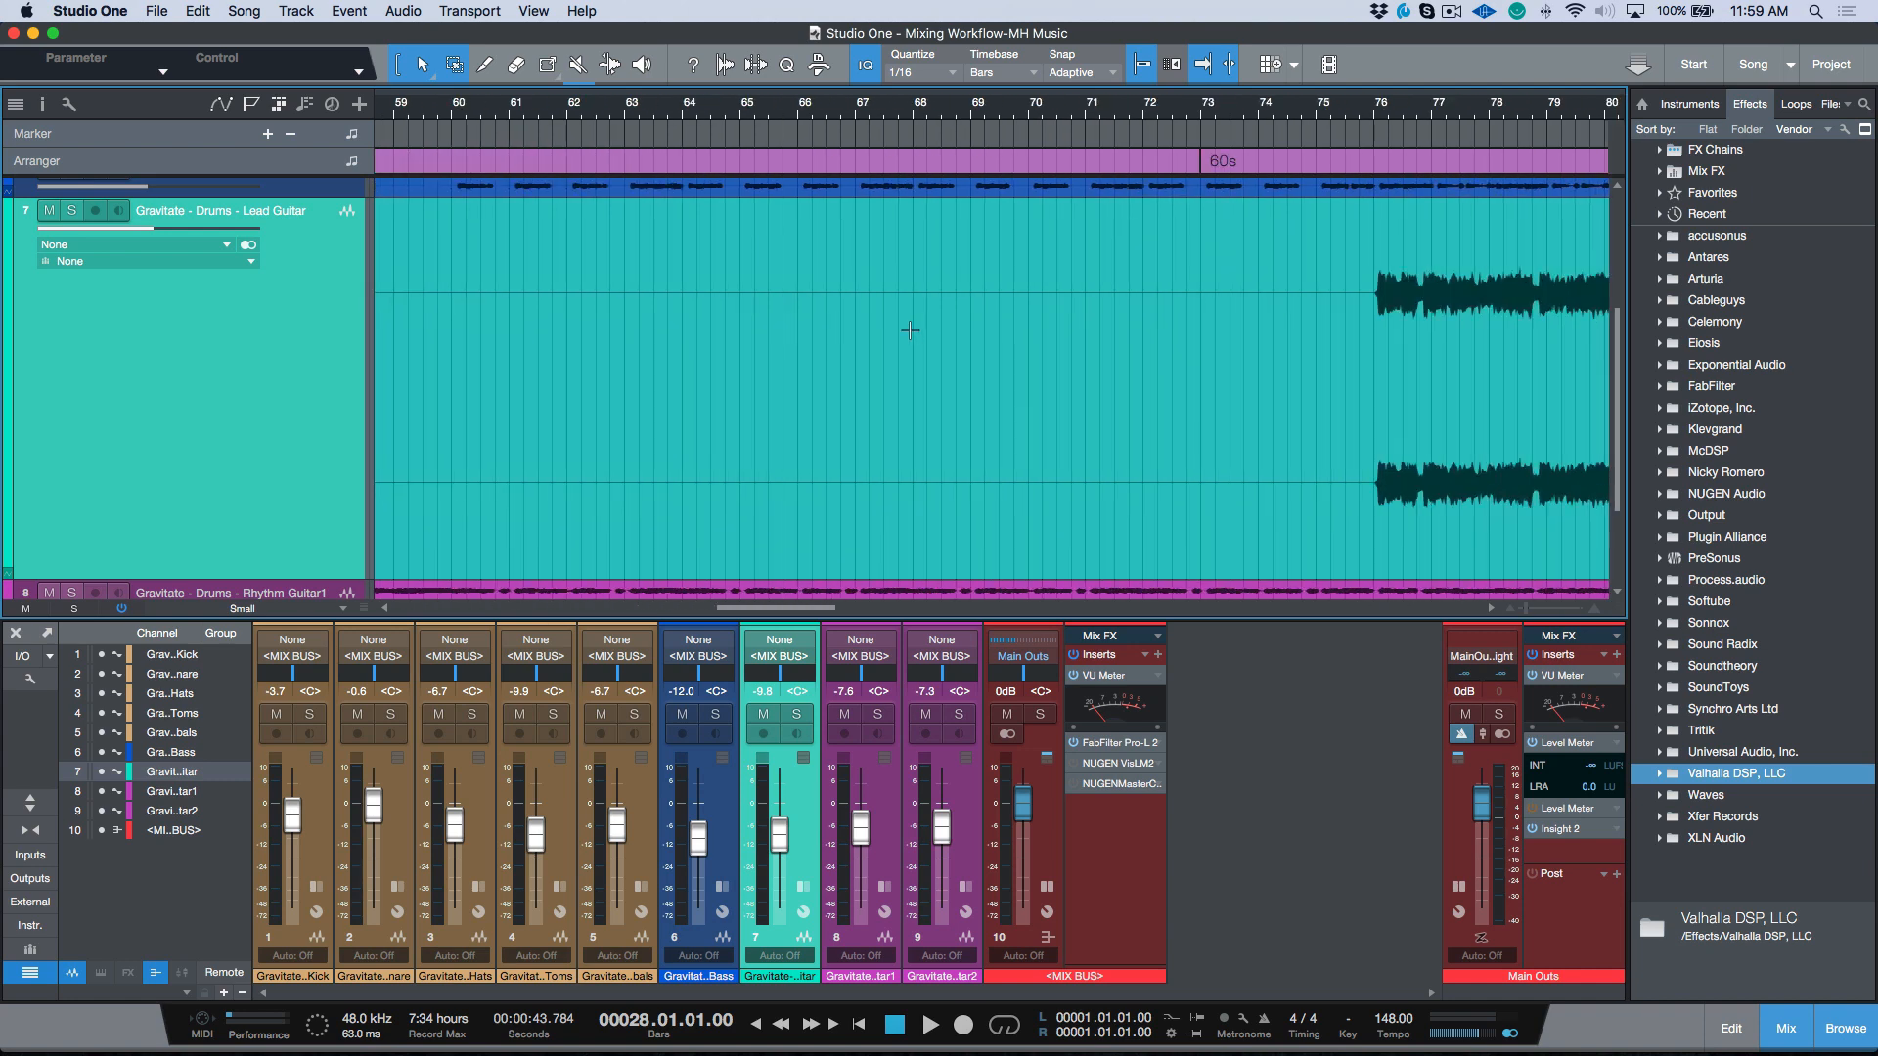
{"action": "scroll", "coordinate": [910, 330], "scroll_direction": "left", "scroll_amount": 2}
{"action": "left_click", "coordinate": [910, 331]}
{"action": "key", "text": "w"}
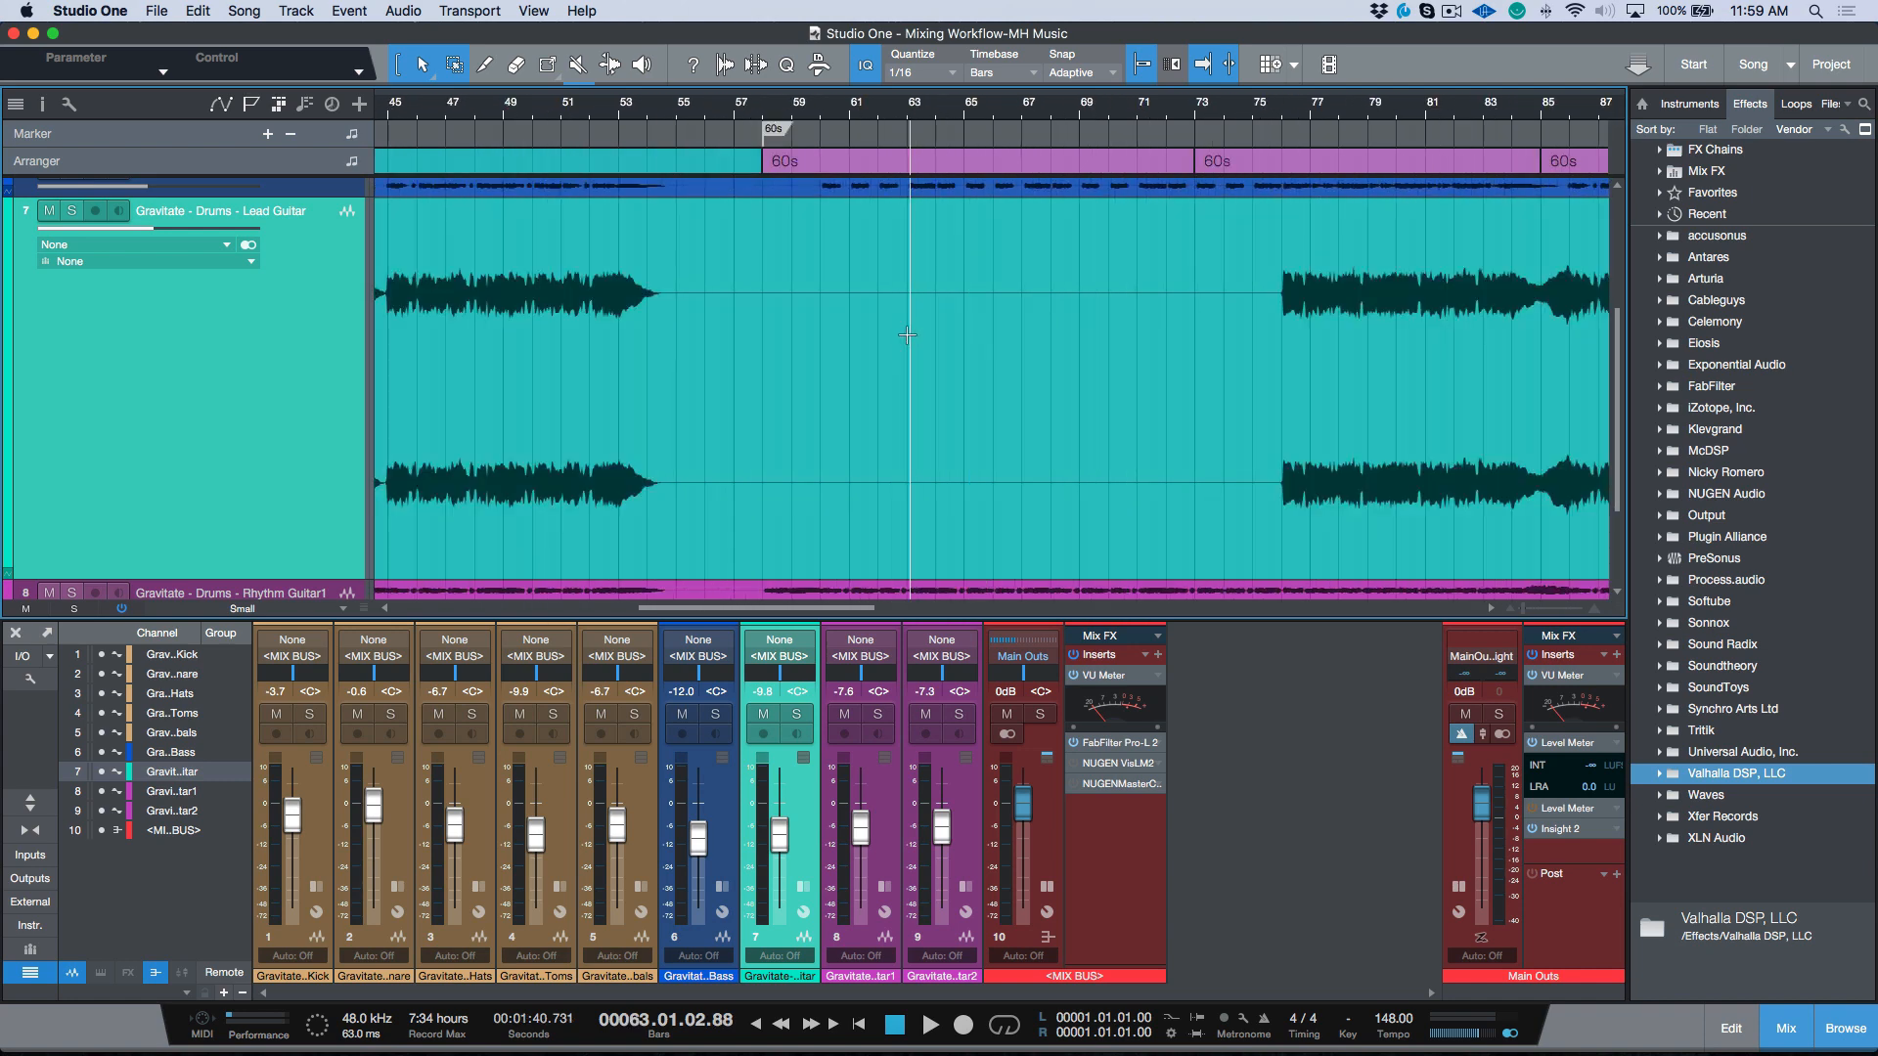
{"action": "left_click_drag", "start_coordinate": [677, 329], "coordinate": [1273, 364]}
{"action": "key", "text": "Delete"}
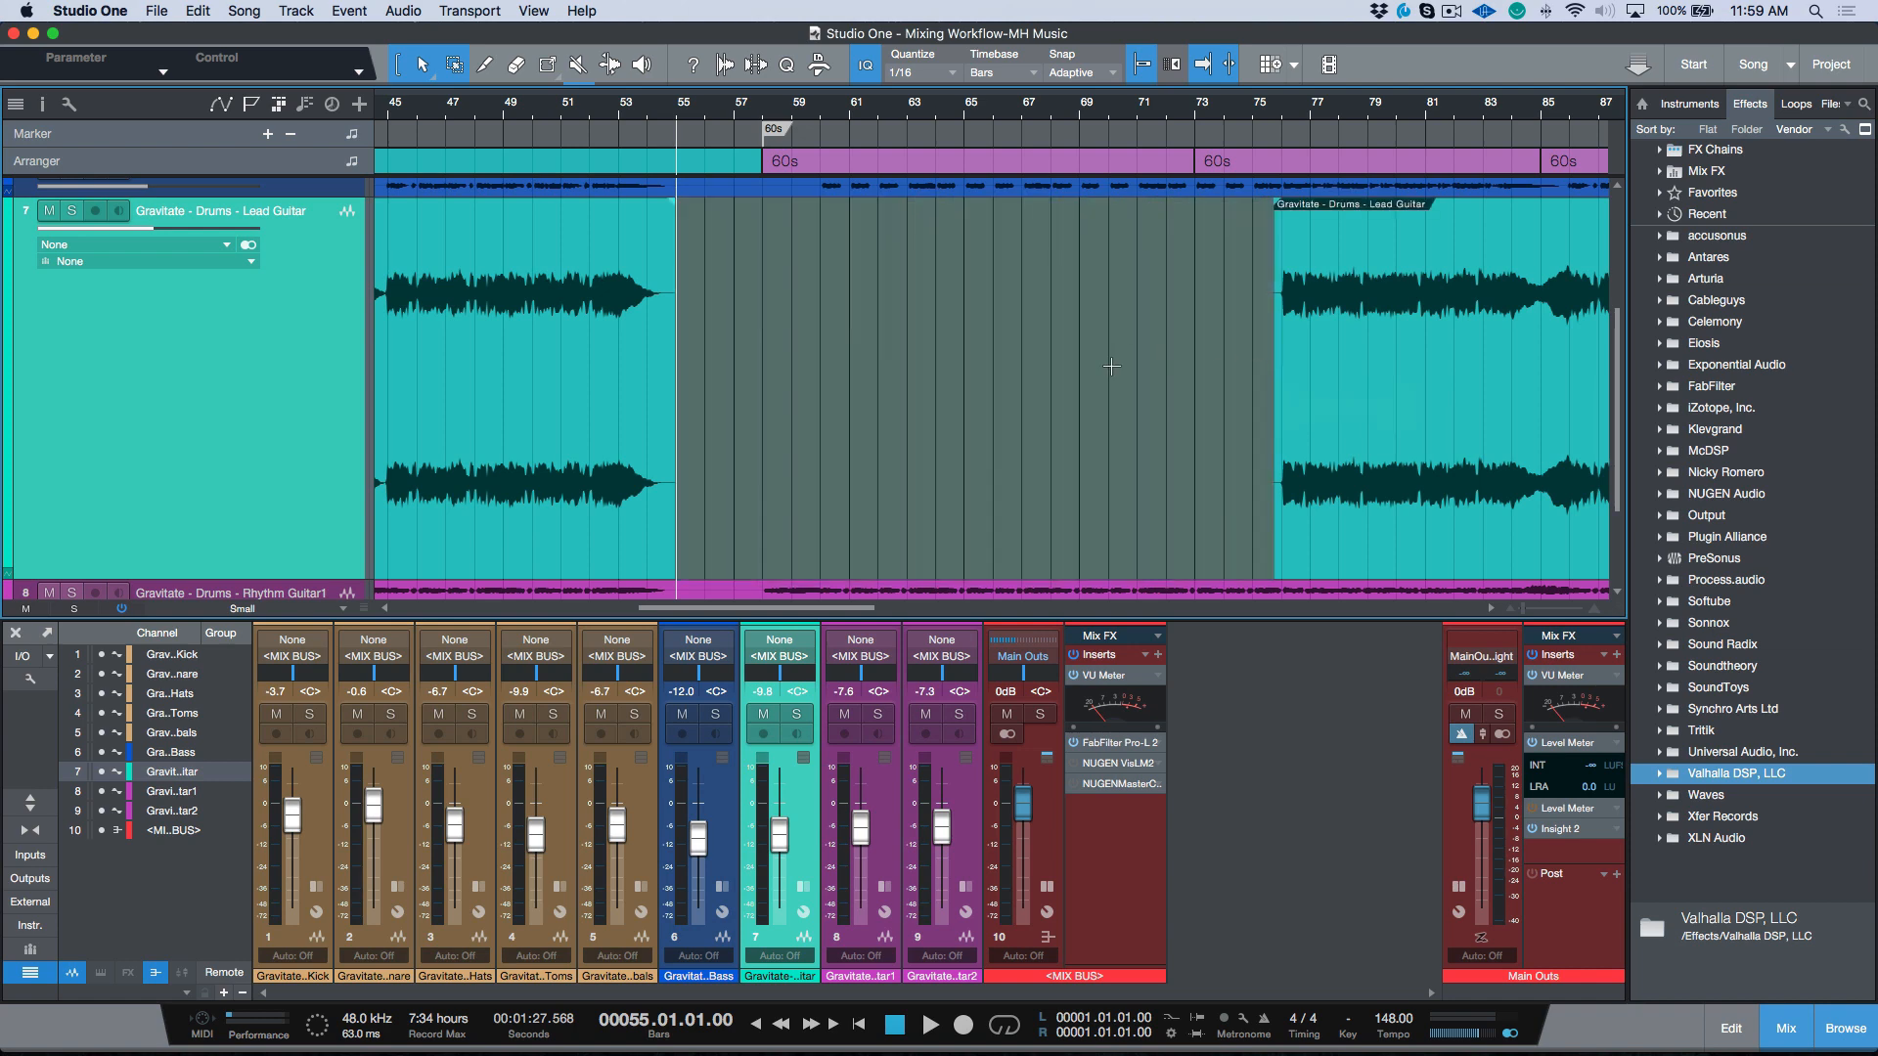
- Delete the silent Lead Guitar stretch from bar 96 to about bar 108
{"action": "key", "text": "w"}
{"action": "key", "text": "w"}
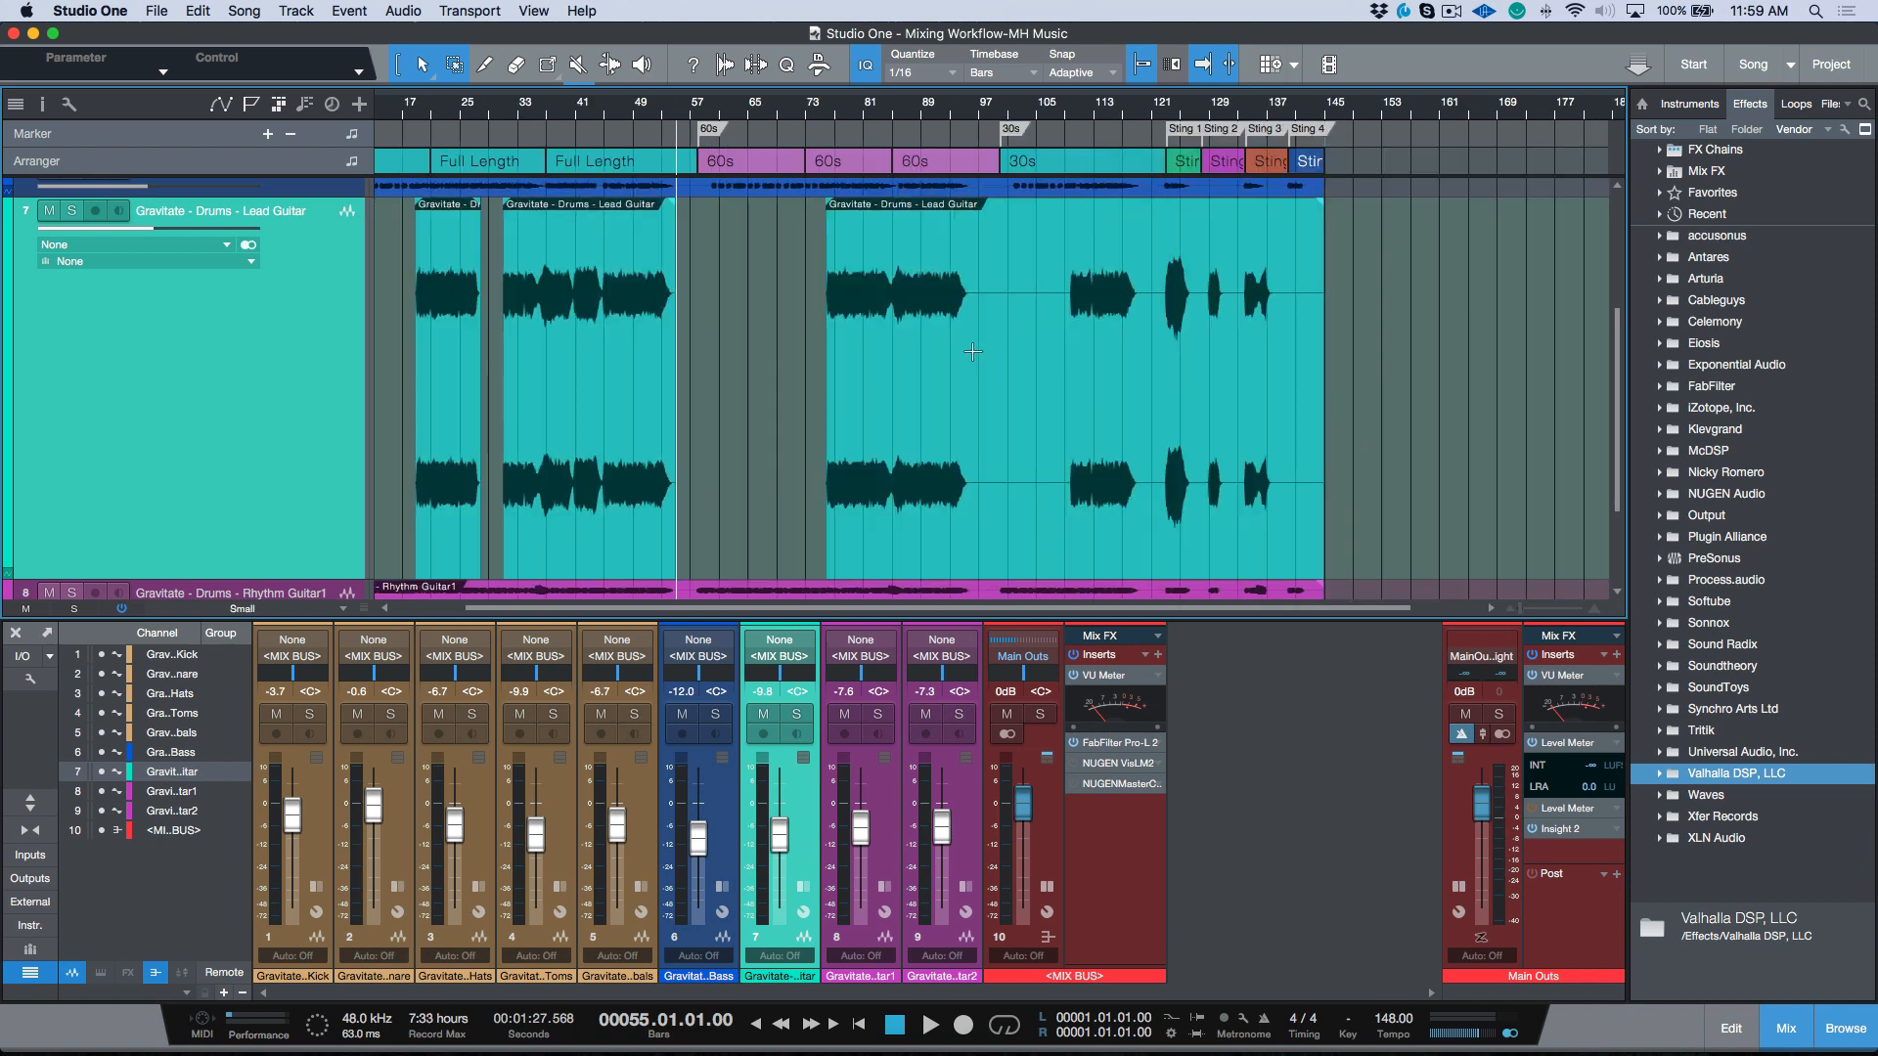
{"action": "left_click_drag", "start_coordinate": [972, 352], "coordinate": [1059, 354]}
{"action": "key", "text": "Delete"}
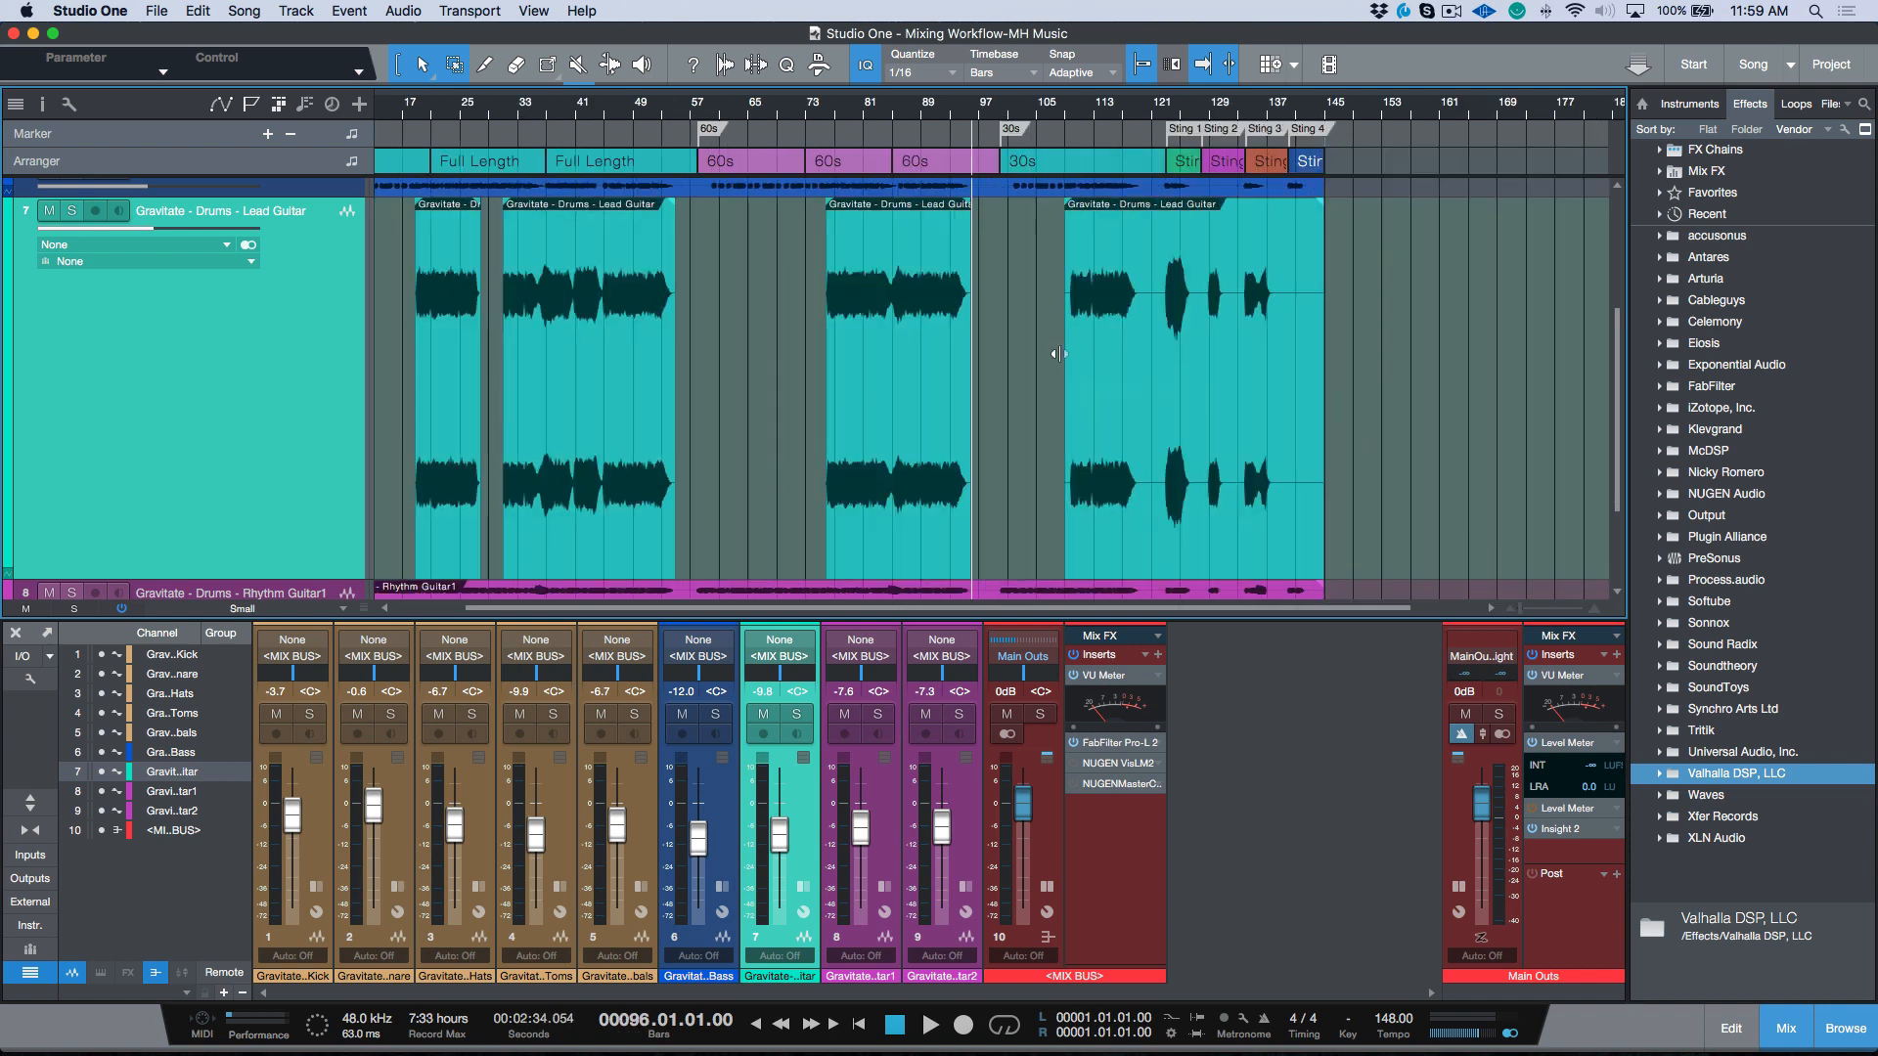
{"action": "scroll", "coordinate": [793, 397], "scroll_direction": "left", "scroll_amount": 3}
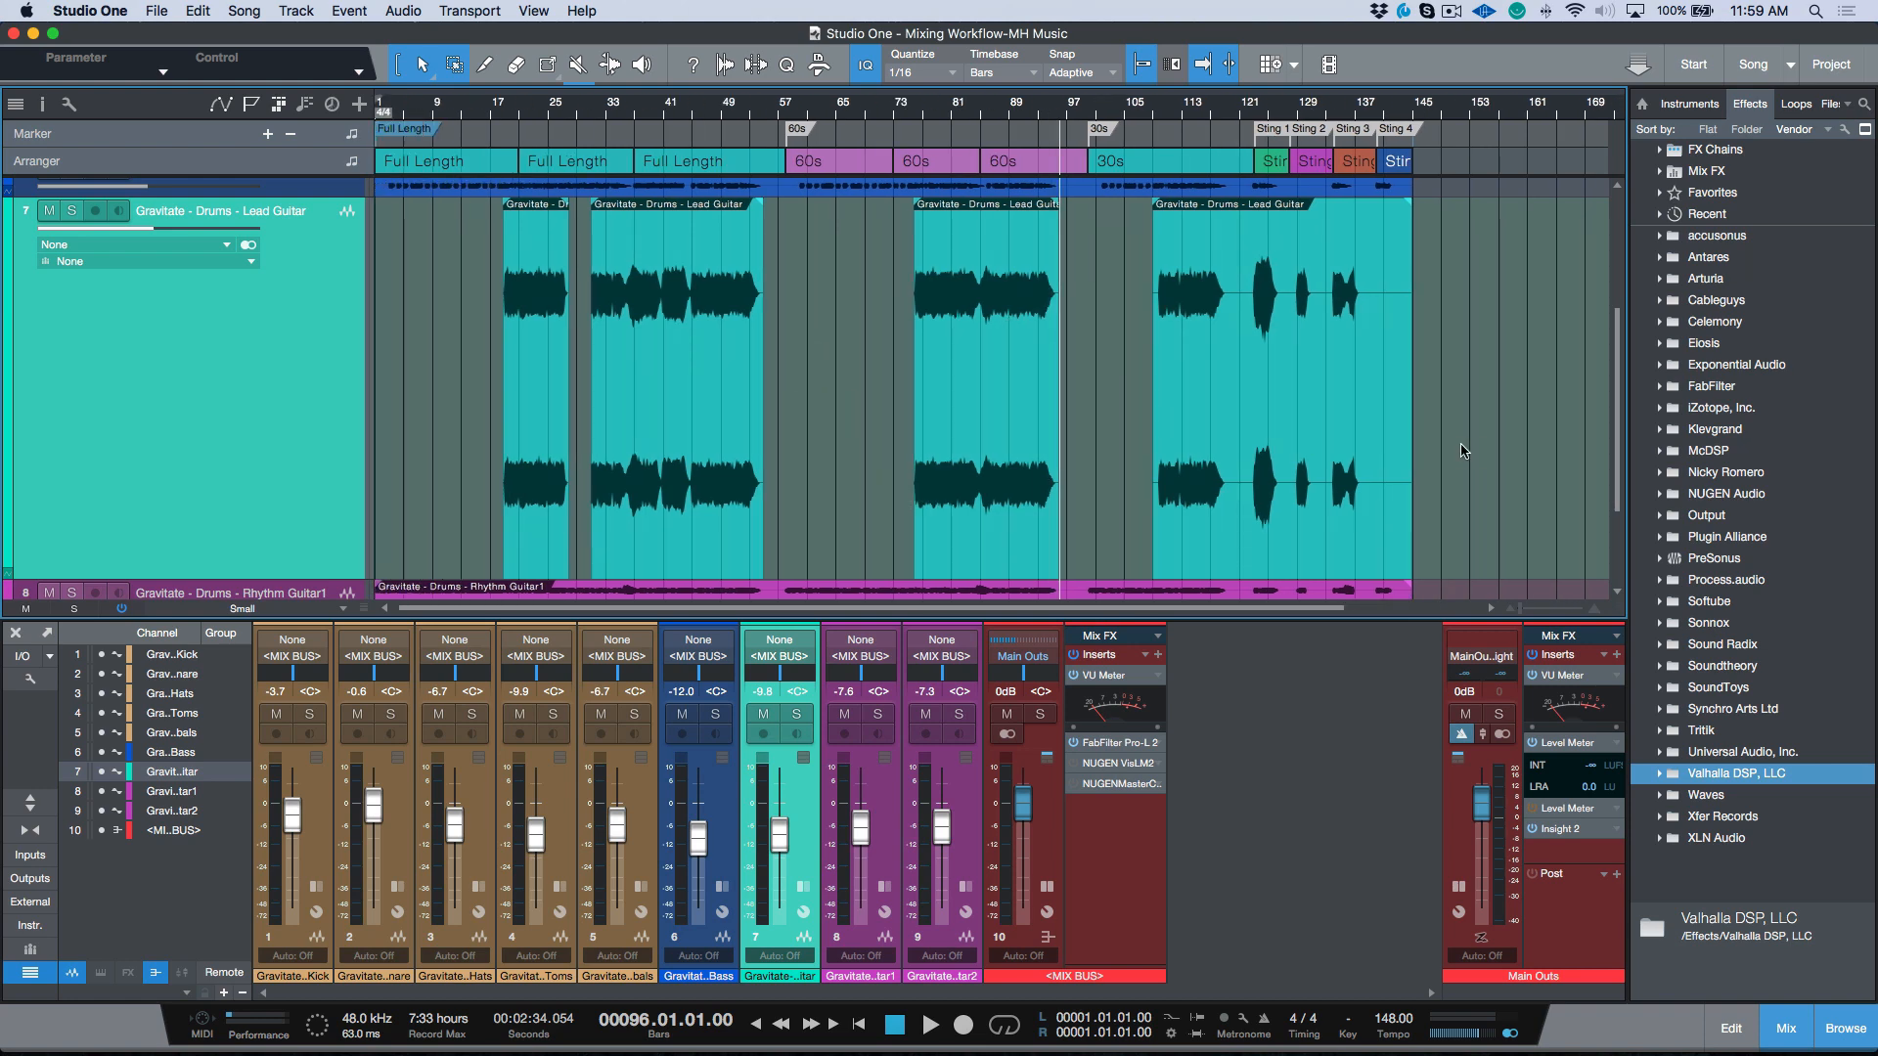
- Select all four Lead Guitar events and enable Time Lock for them
{"action": "left_click_drag", "start_coordinate": [1470, 453], "coordinate": [464, 454]}
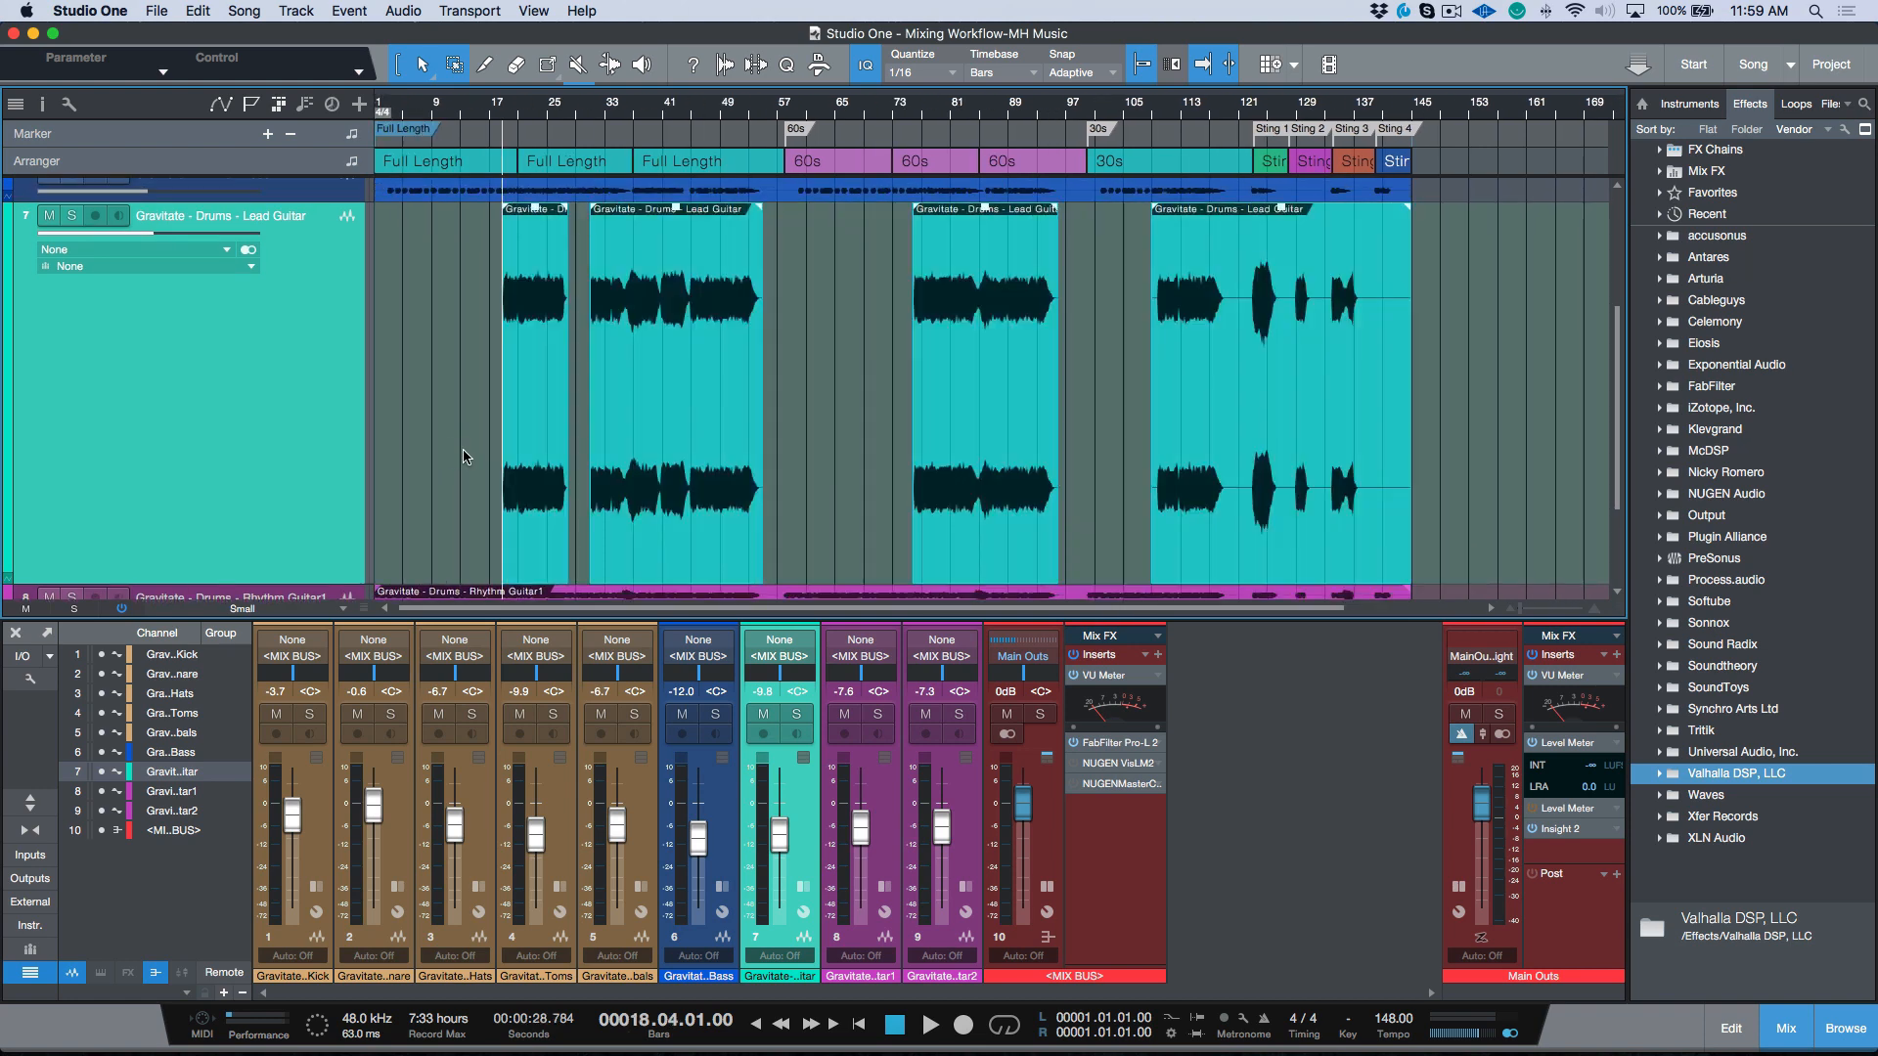
{"action": "right_click", "coordinate": [637, 388]}
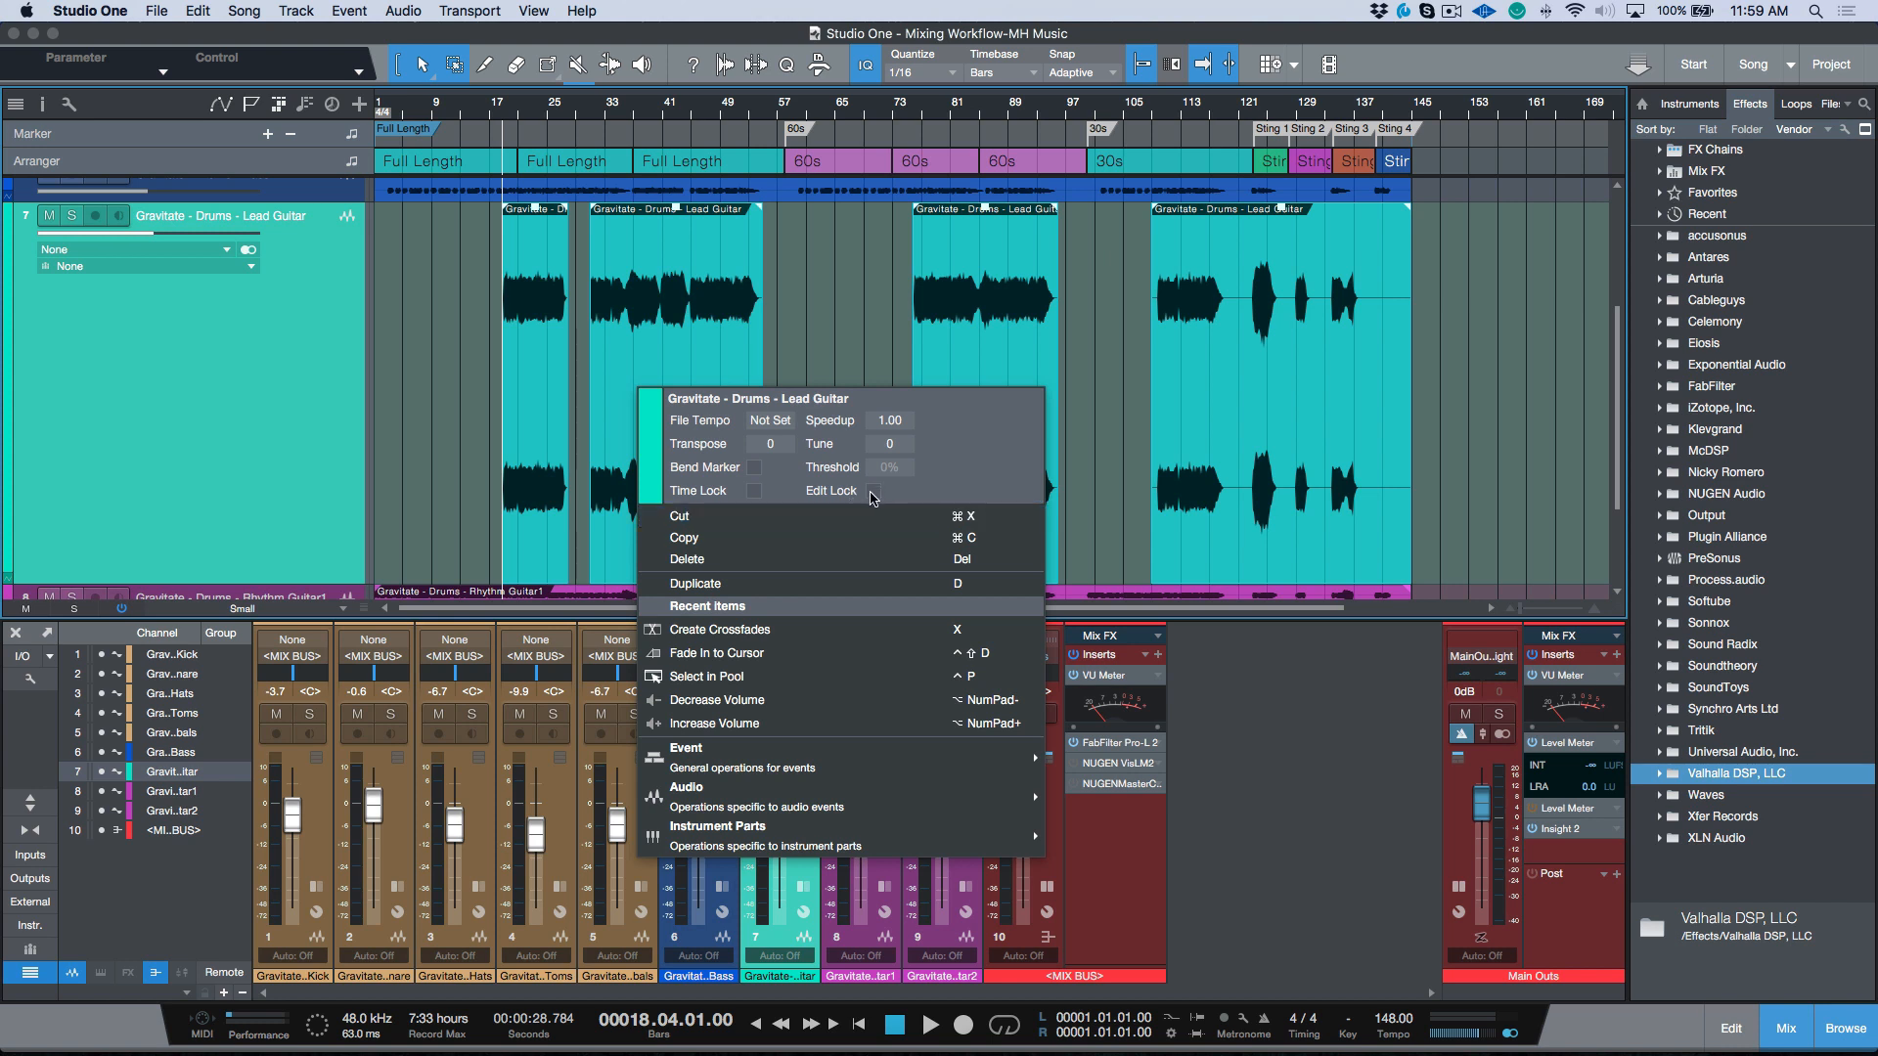
{"action": "left_click", "coordinate": [754, 492]}
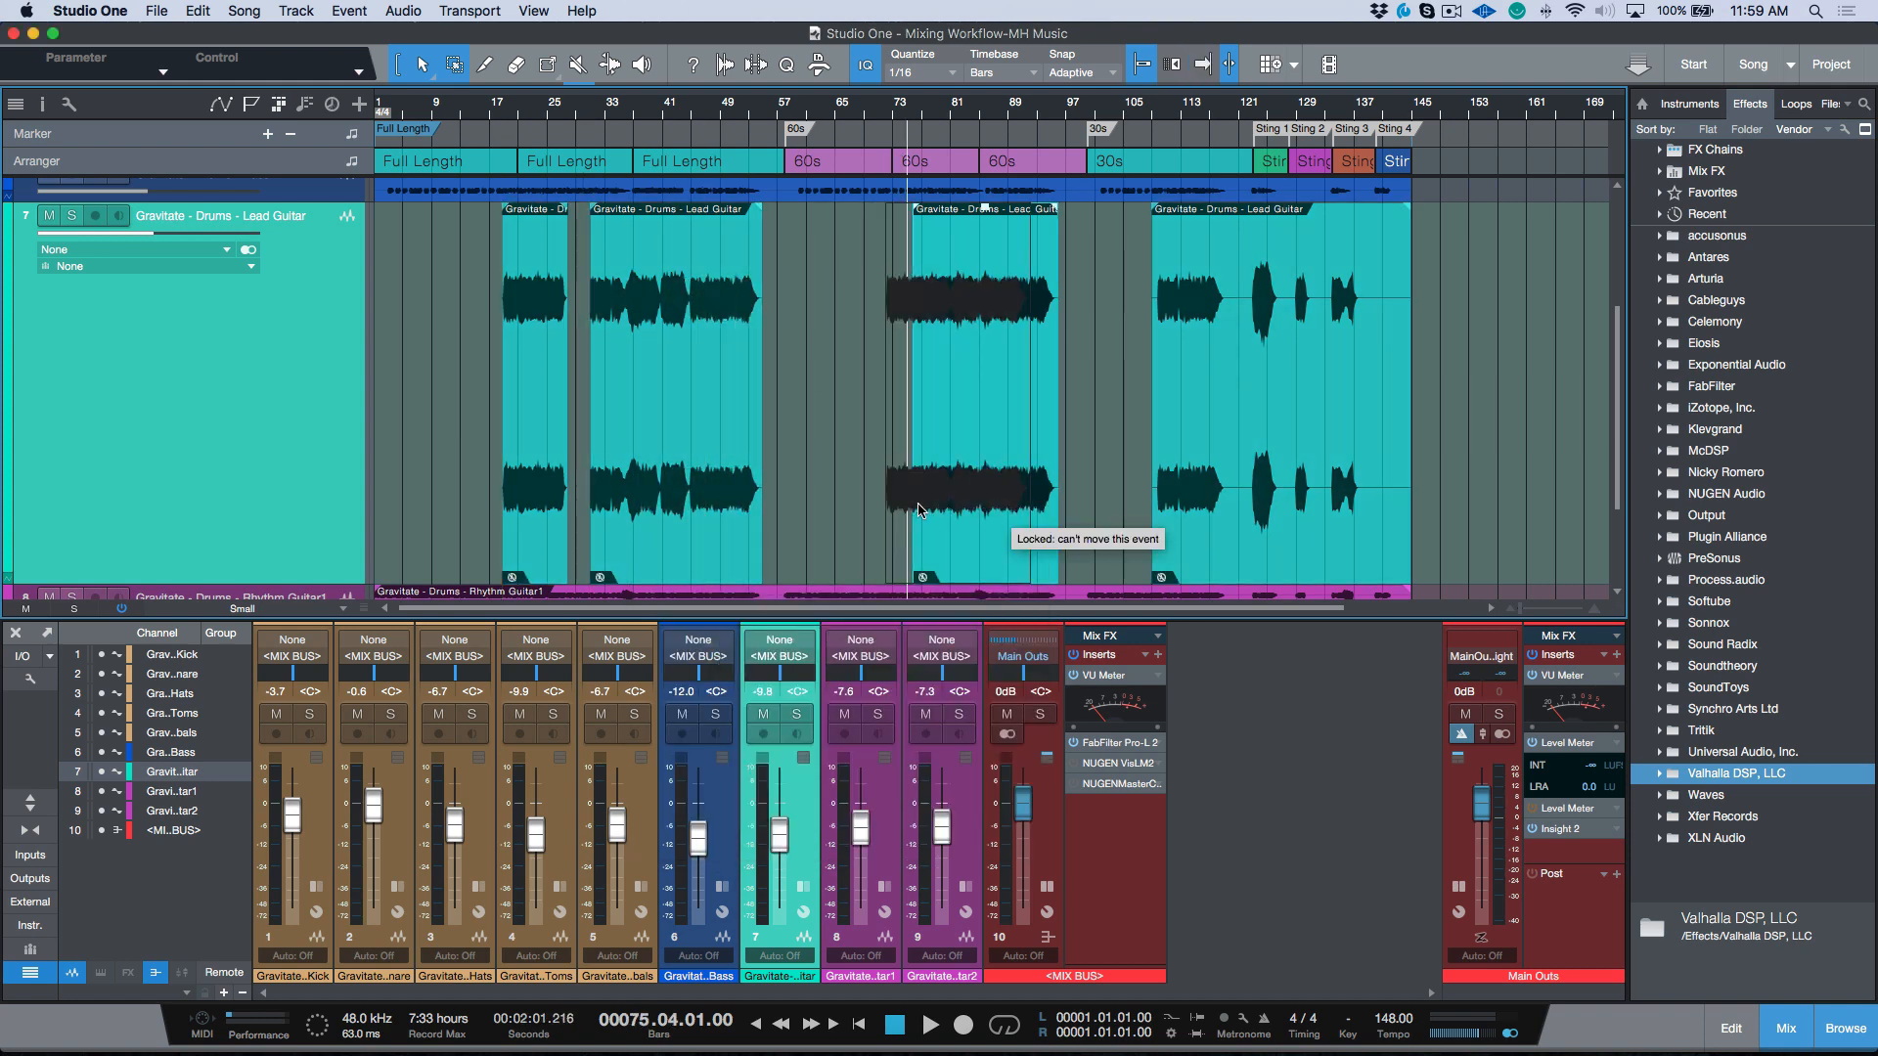
- Try to move the locked third Lead Guitar event to test the lock, and clear the event selection
{"action": "left_click", "coordinate": [925, 523]}
{"action": "left_click", "coordinate": [922, 518]}
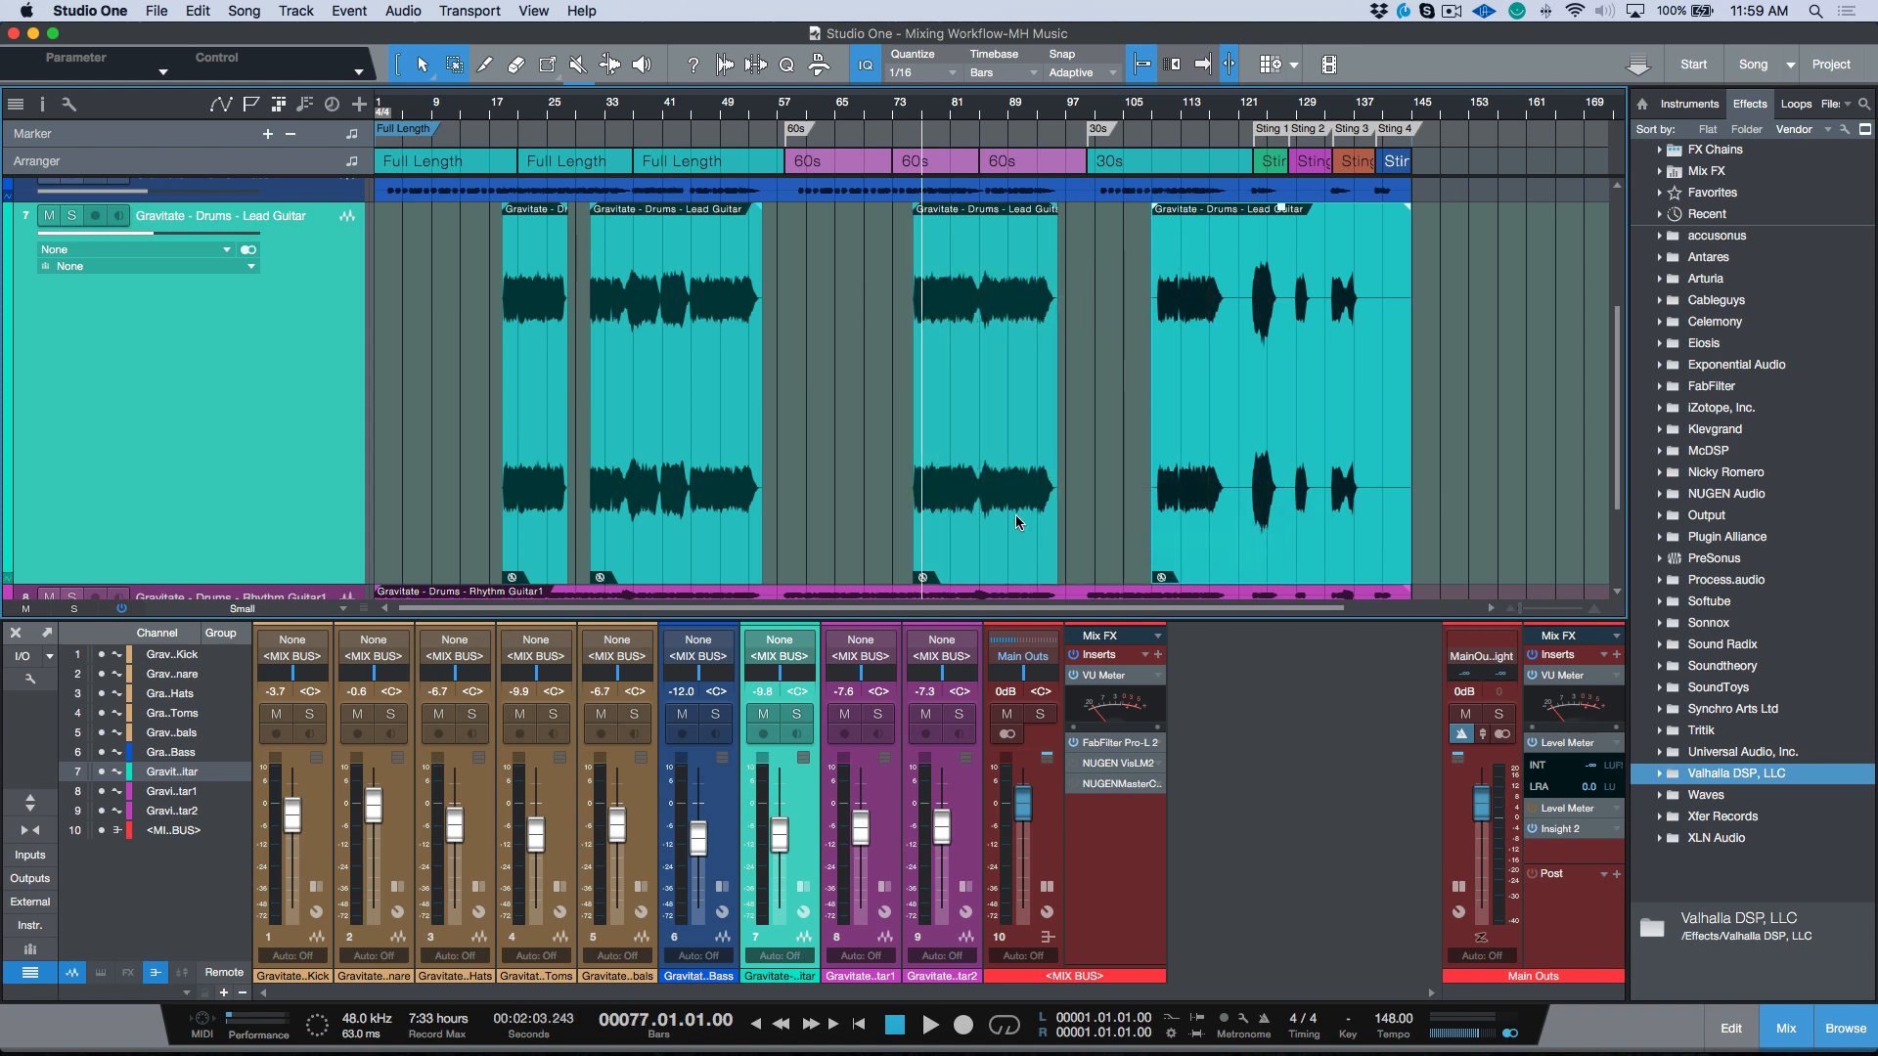
{"action": "left_click_drag", "start_coordinate": [1504, 490], "coordinate": [465, 492]}
{"action": "left_click", "coordinate": [461, 499]}
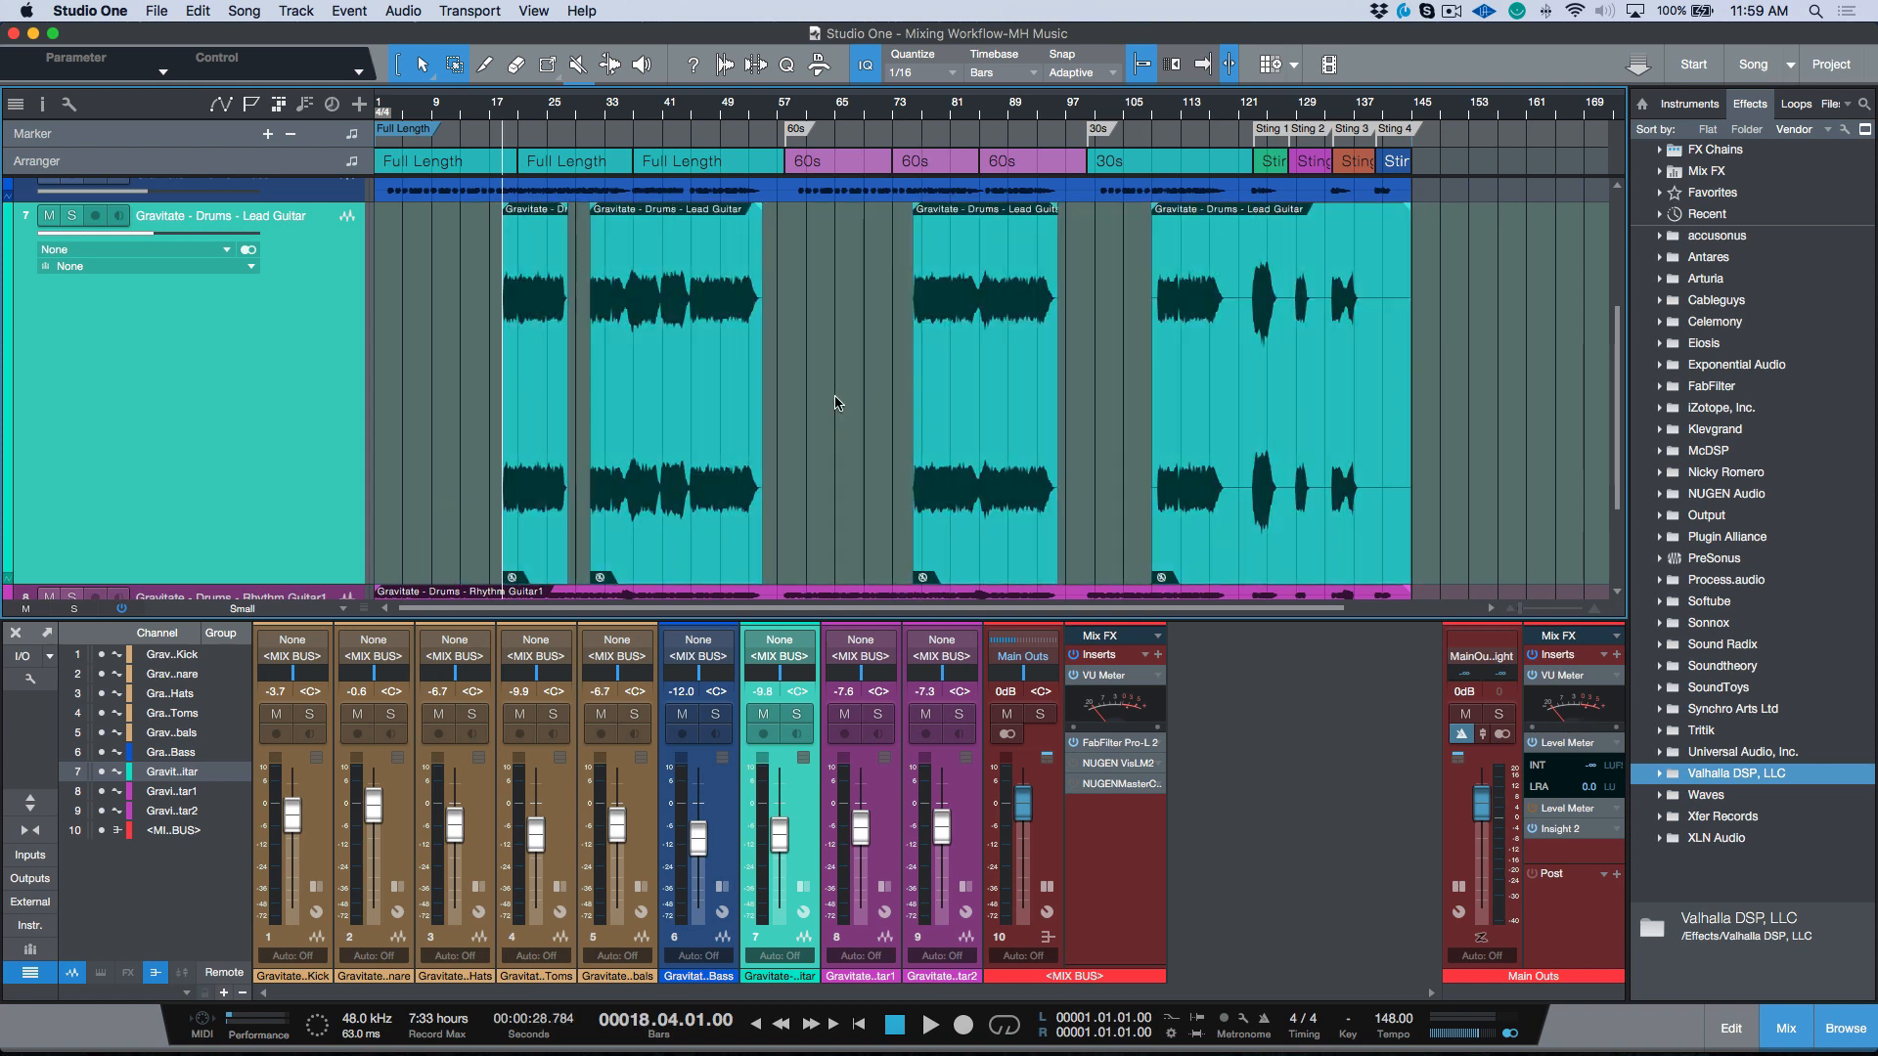
- Add a short fade-out to the end of the first Lead Guitar event, just before bar 28
{"action": "key", "text": "w"}
{"action": "left_click_drag", "start_coordinate": [581, 358], "coordinate": [533, 383]}
{"action": "left_click_drag", "start_coordinate": [1309, 202], "coordinate": [1293, 201]}
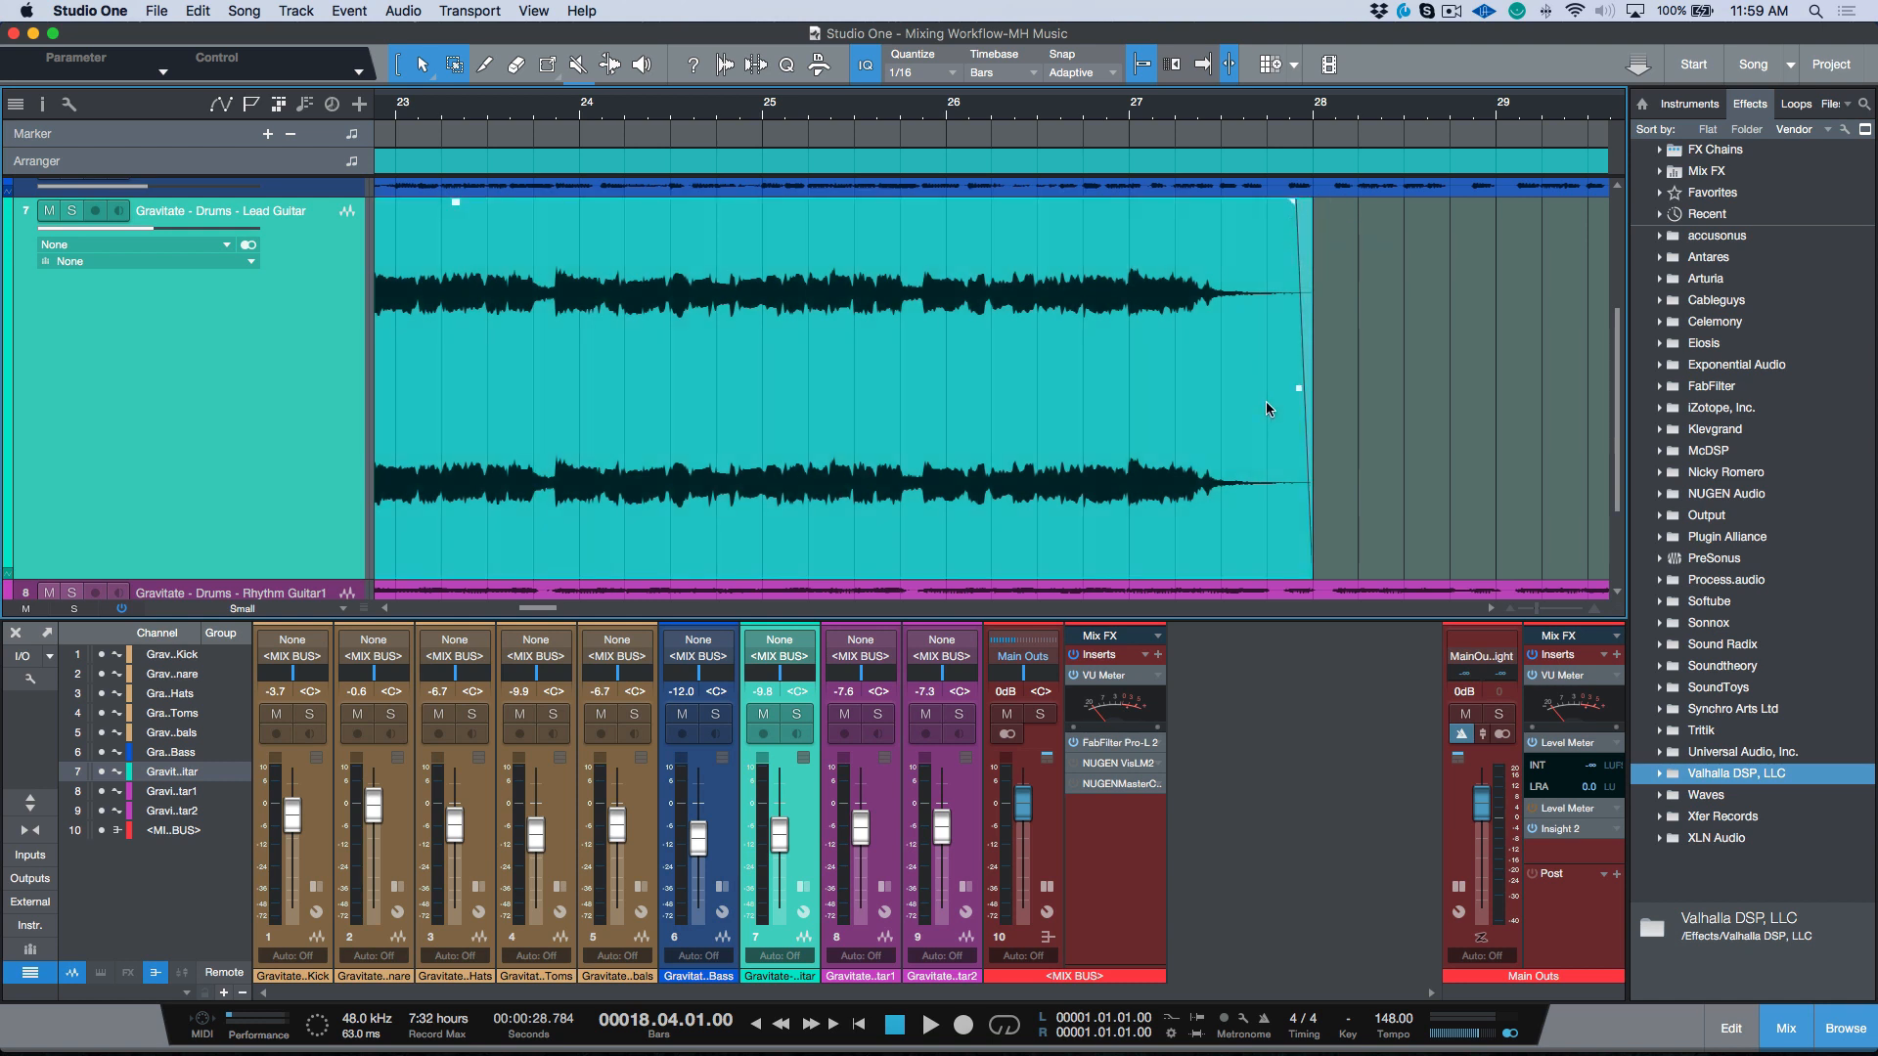
- Add a short fade-in to the start of the first Lead Guitar event and restore the full arrangement view
{"action": "scroll", "coordinate": [1053, 345], "scroll_direction": "left", "scroll_amount": 1}
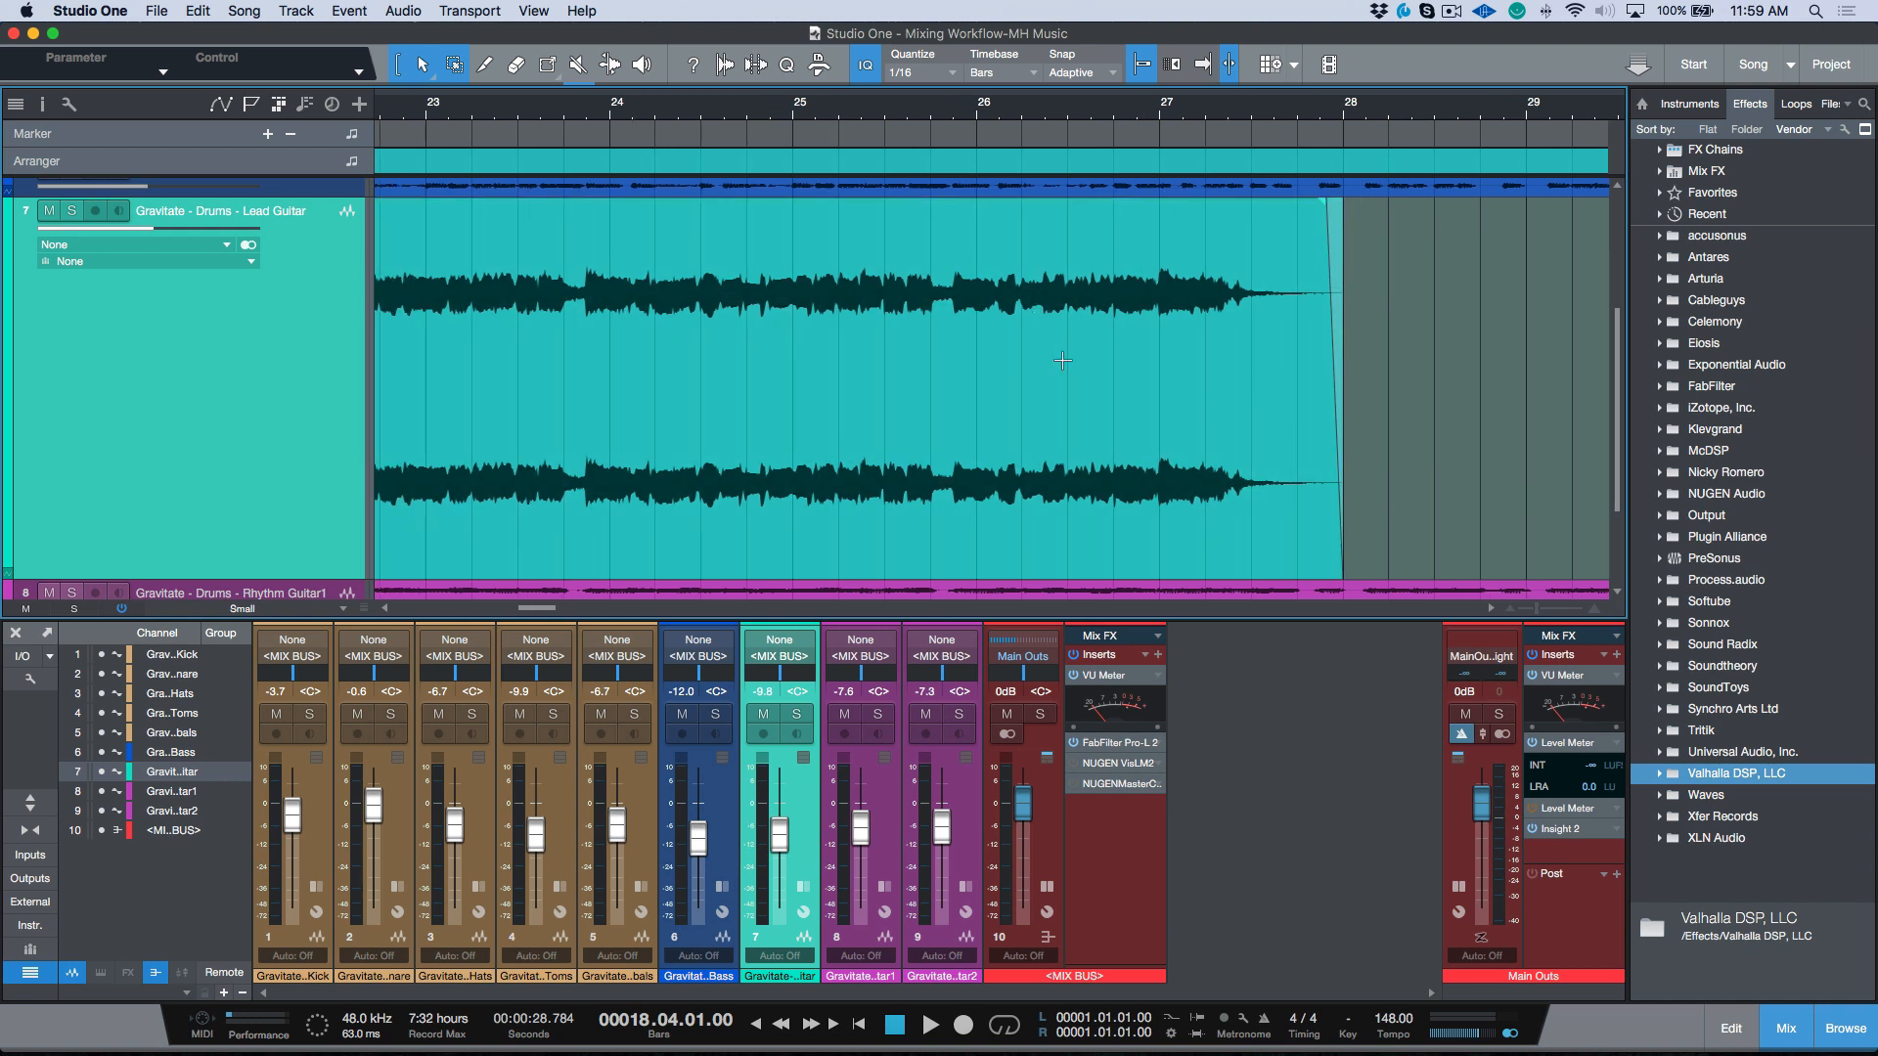
{"action": "scroll", "coordinate": [1150, 440], "scroll_direction": "left", "scroll_amount": 1}
{"action": "scroll", "coordinate": [1121, 496], "scroll_direction": "left", "scroll_amount": 10}
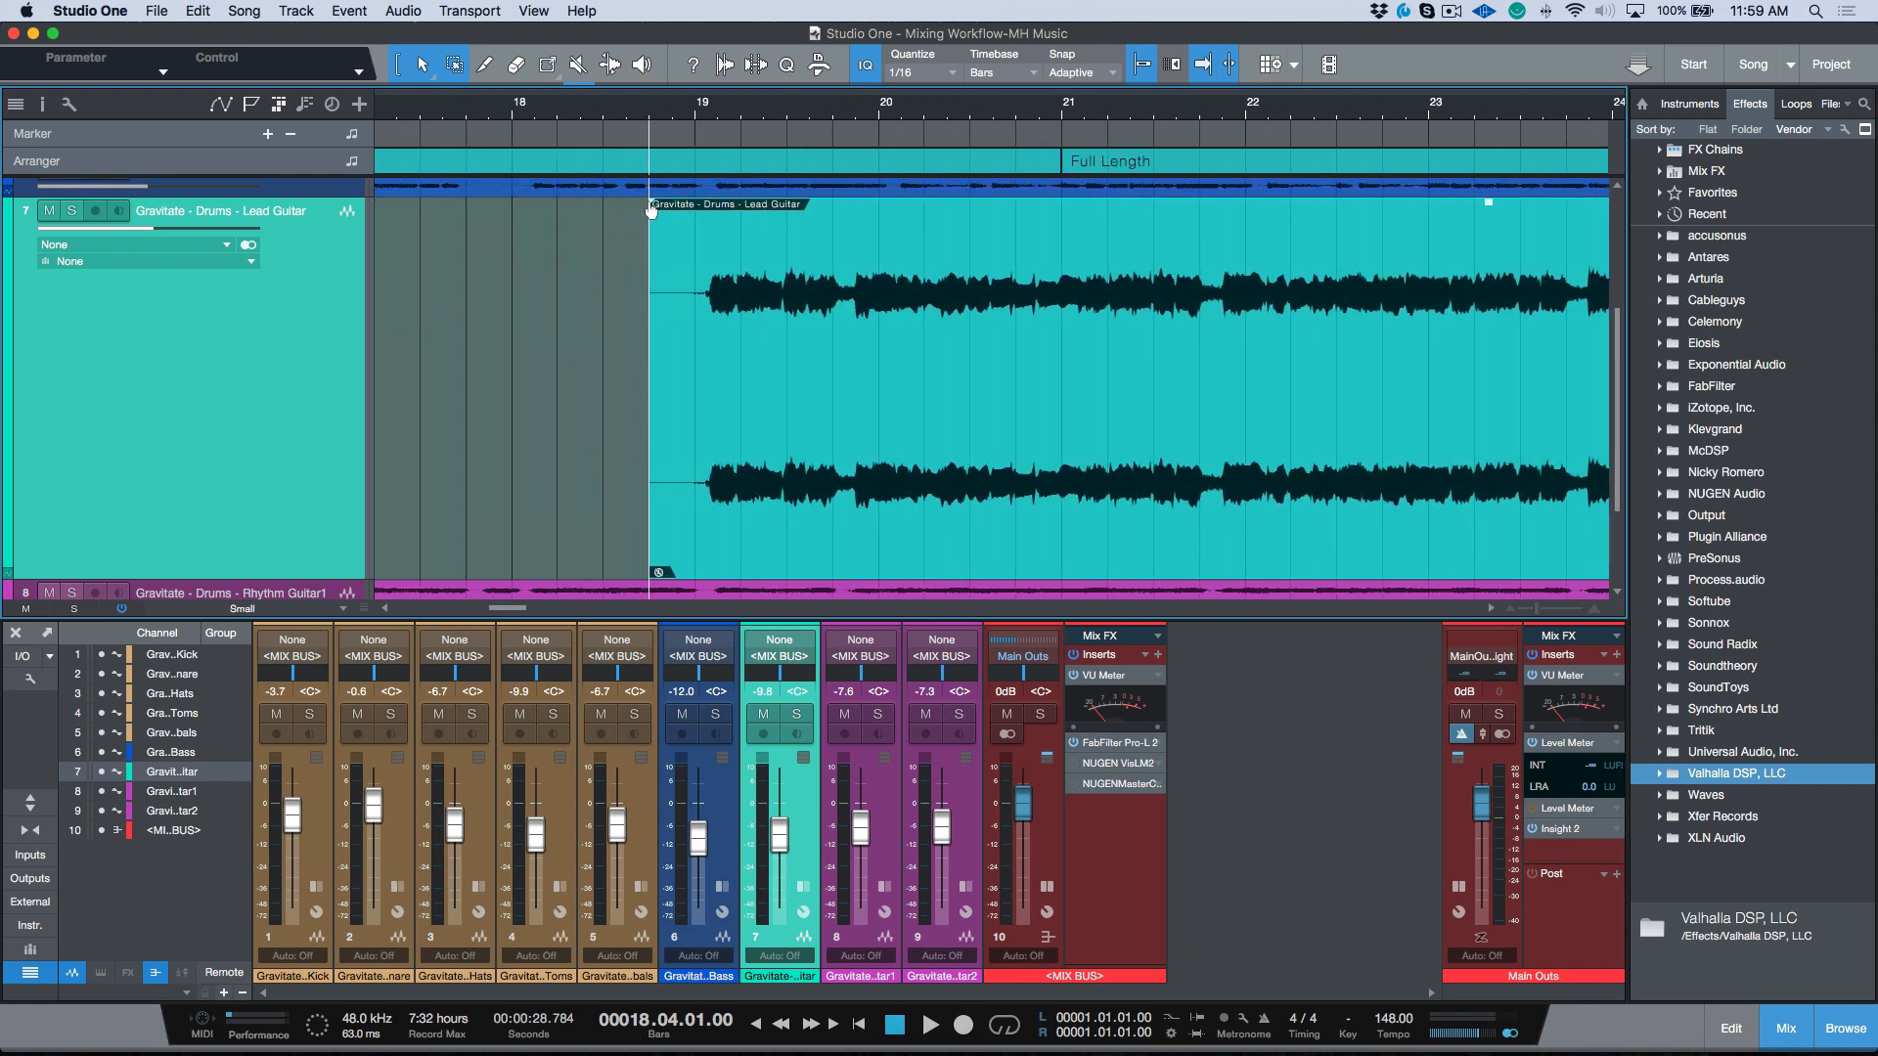
{"action": "left_click_drag", "start_coordinate": [672, 203], "coordinate": [681, 202]}
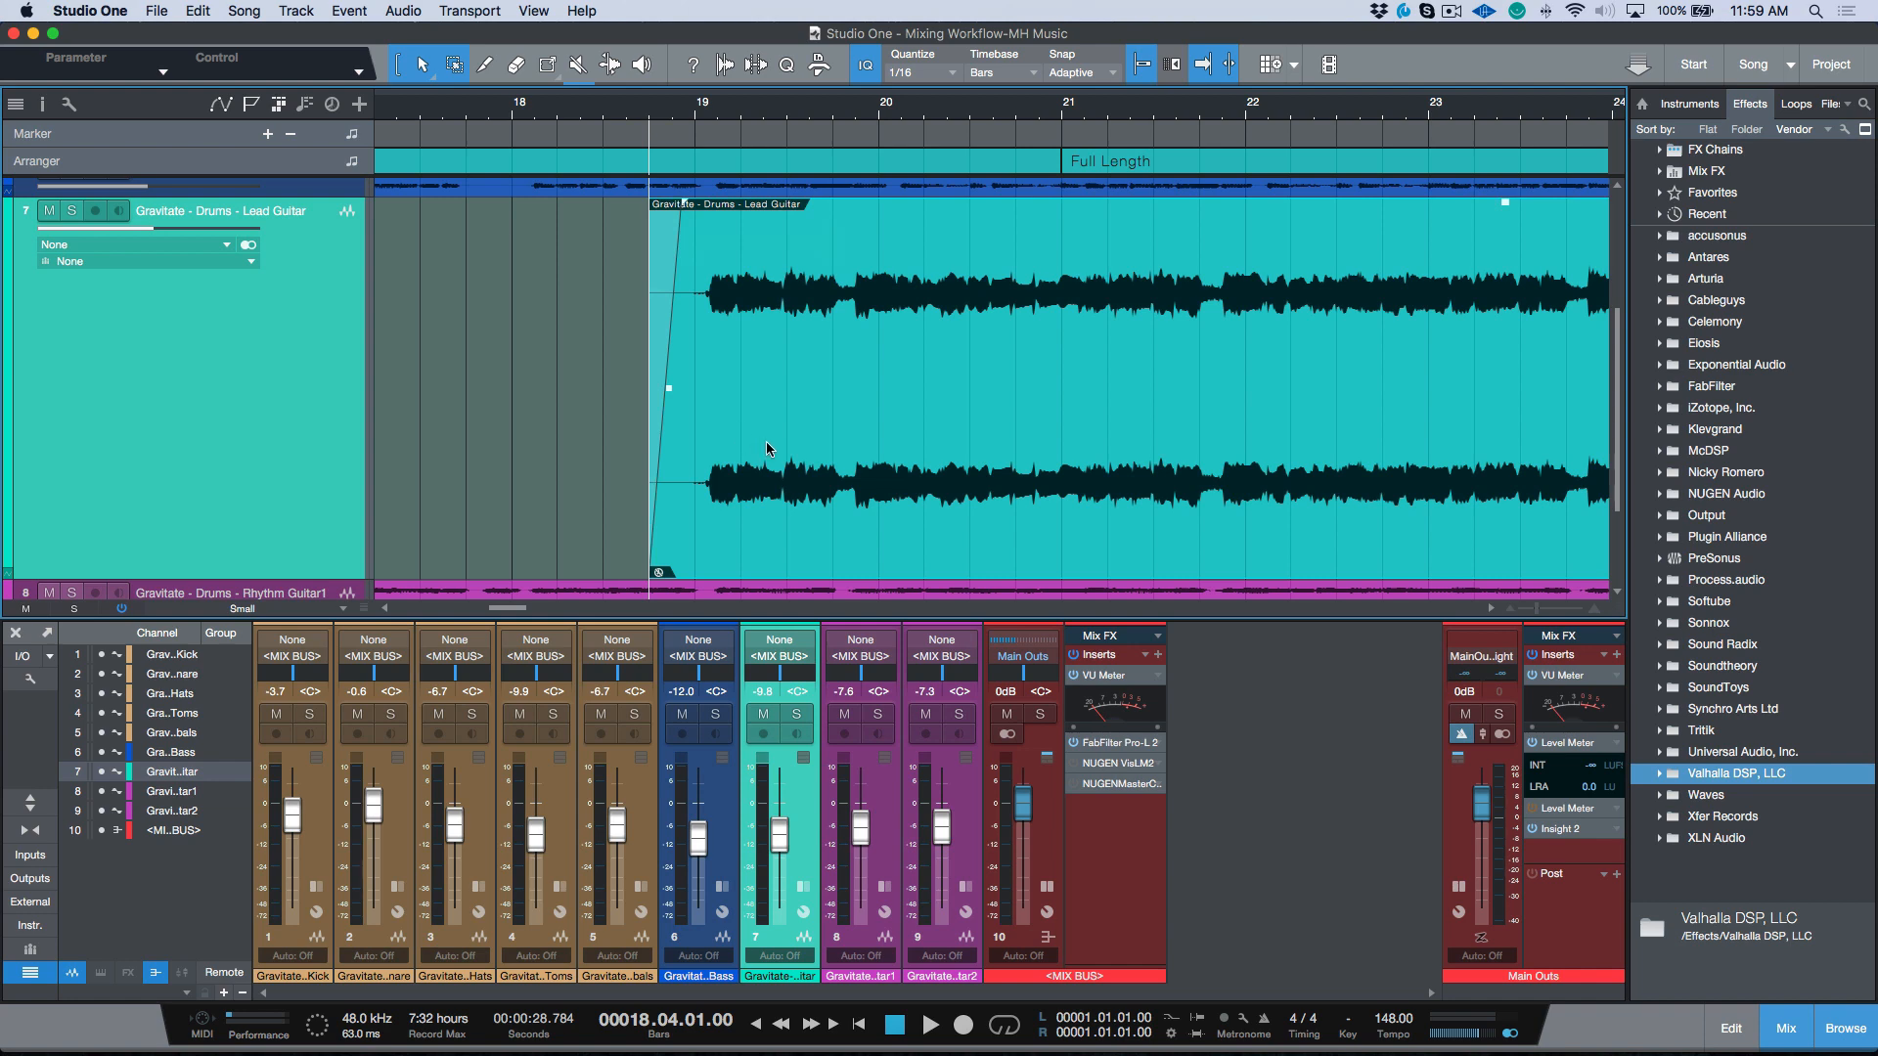
{"action": "key", "text": "z"}
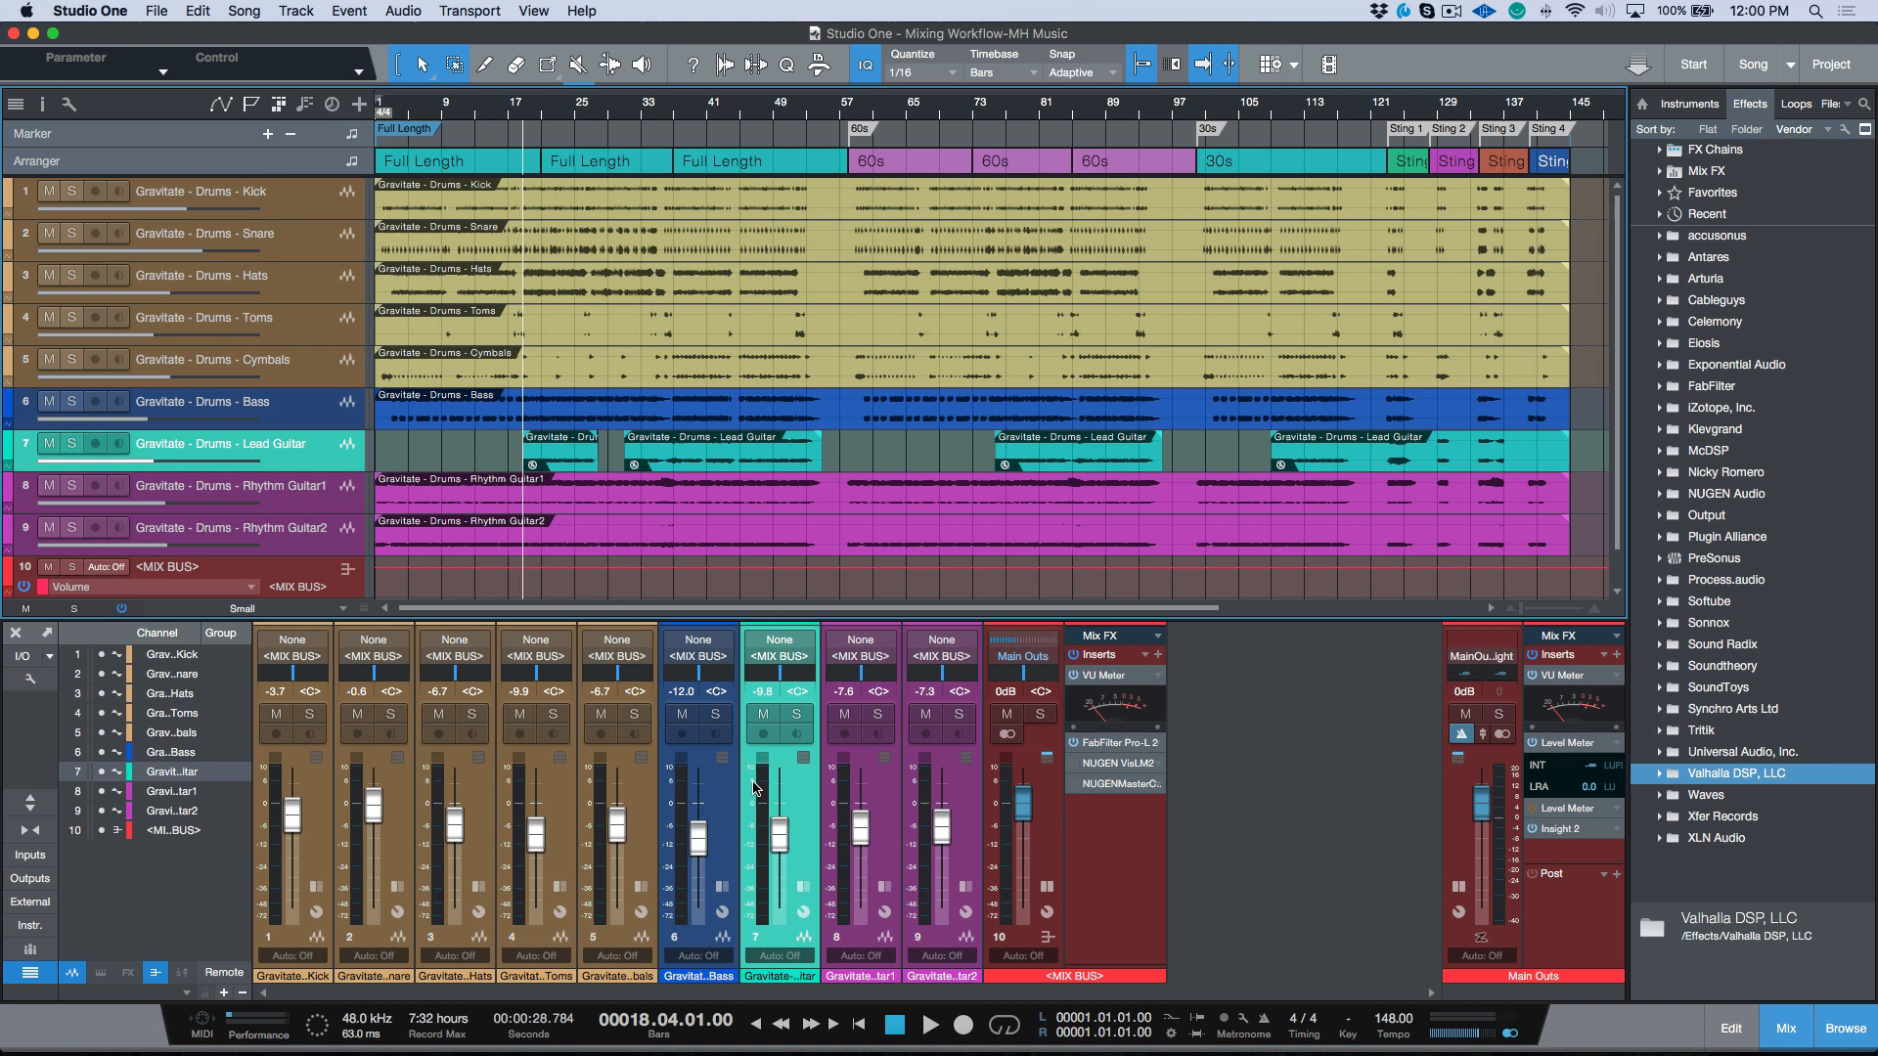
- Set the Lead Guitar channel volume to -9.6 dB
{"action": "left_click_drag", "start_coordinate": [777, 830], "coordinate": [775, 852]}
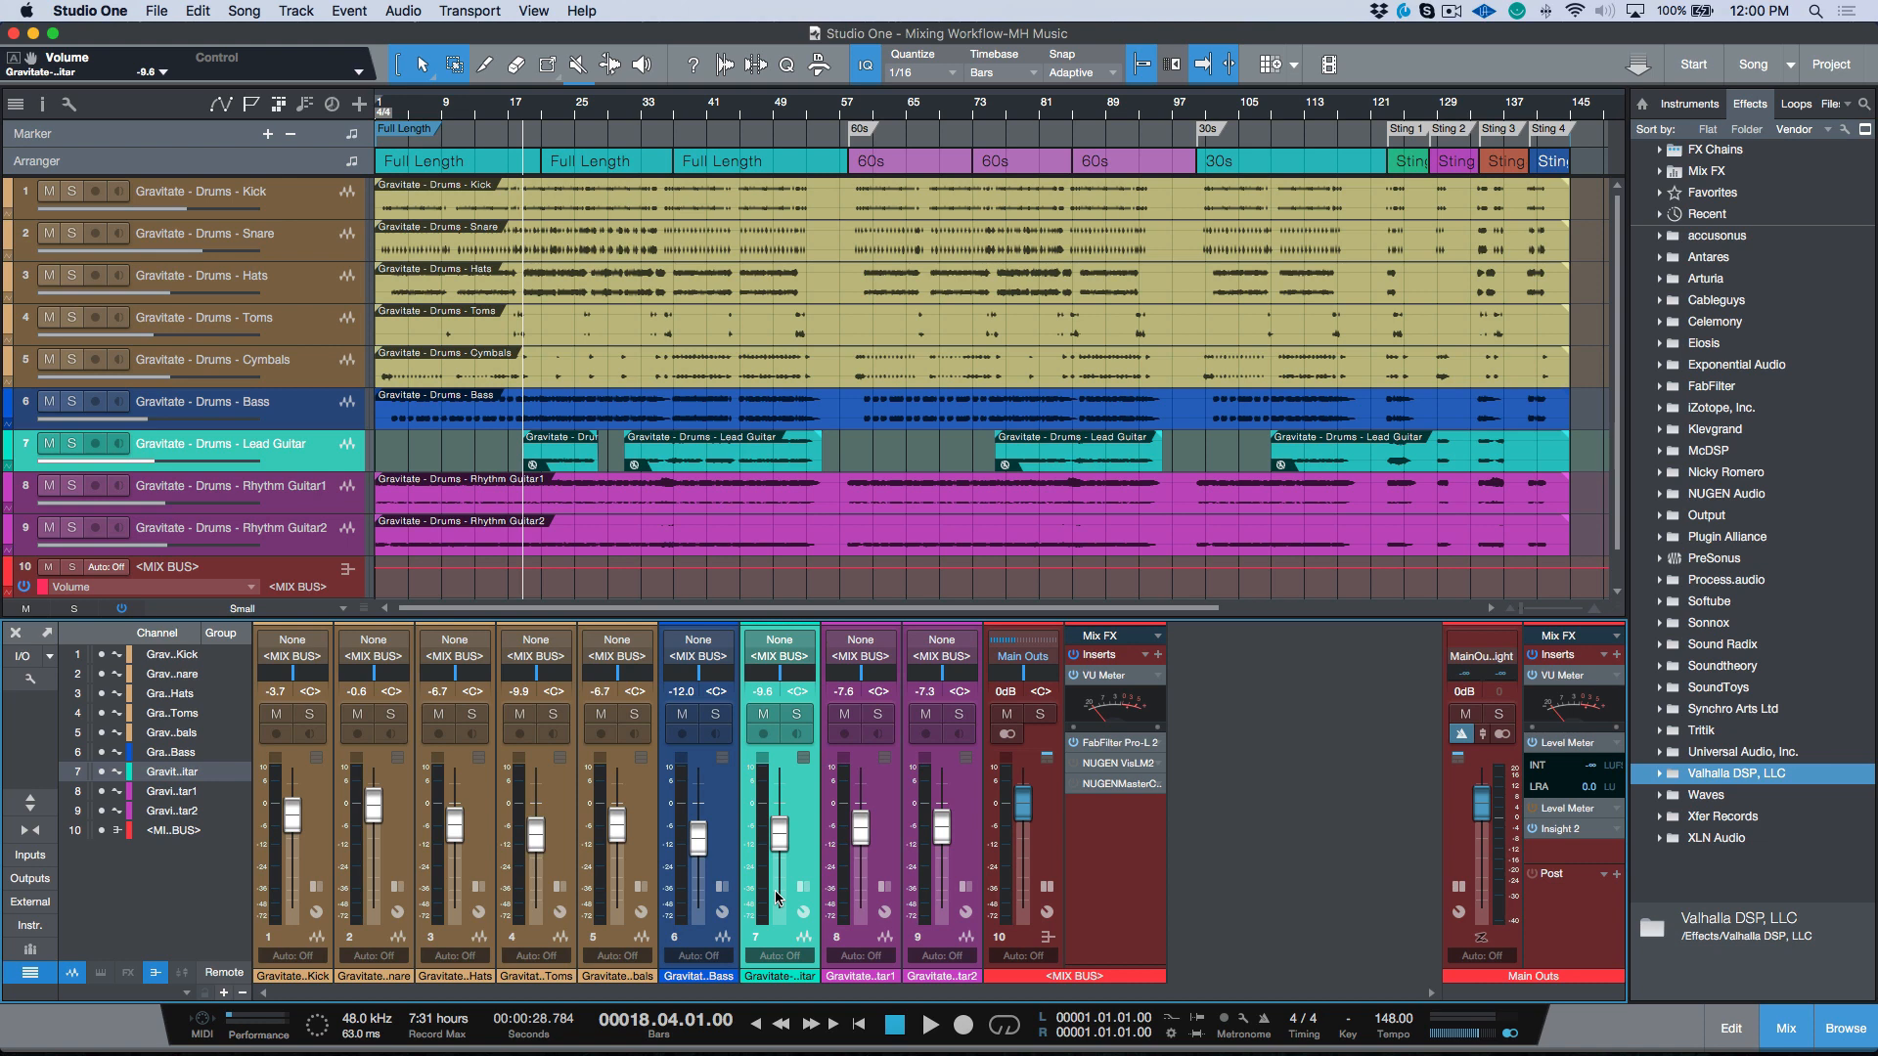
- Listen to the Bass channel in solo from 18.04.01, and to the full mix with the solo cleared
{"action": "left_click", "coordinate": [724, 837]}
{"action": "left_click", "coordinate": [717, 714]}
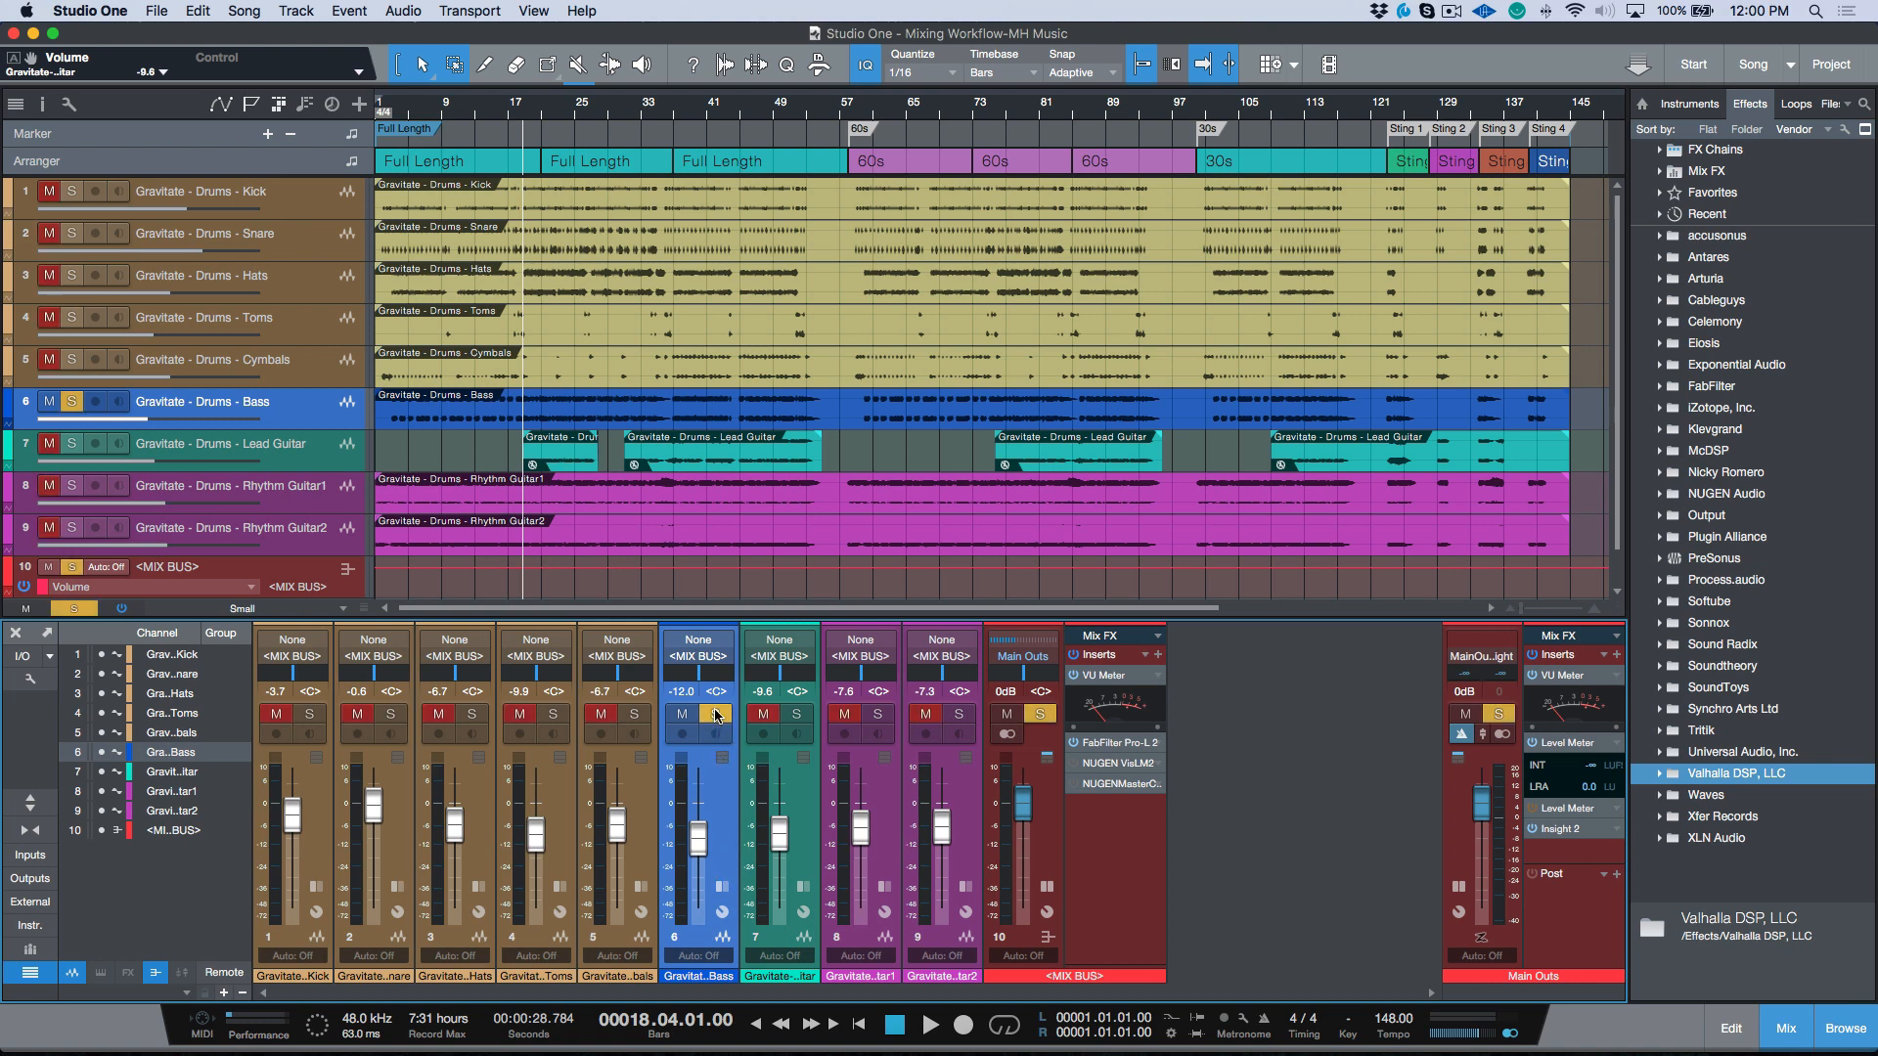
{"action": "key", "text": "space"}
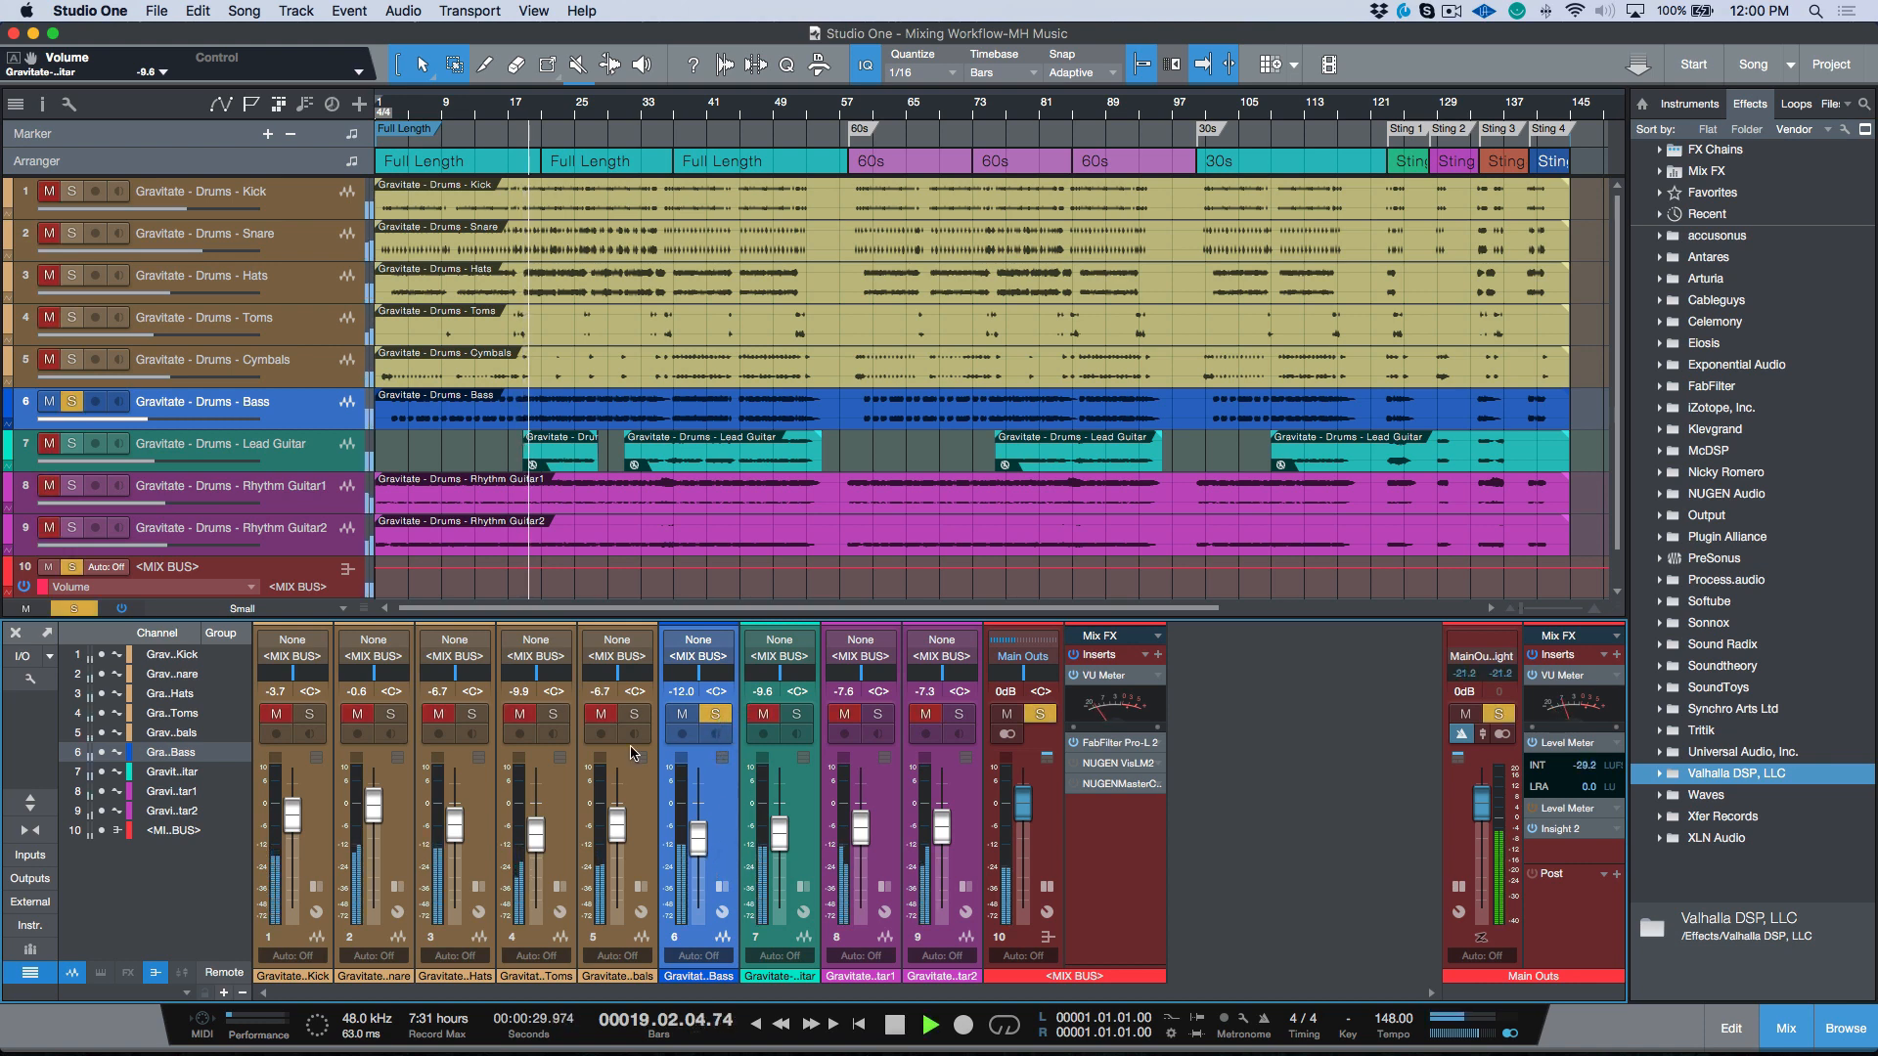
{"action": "key", "text": "space"}
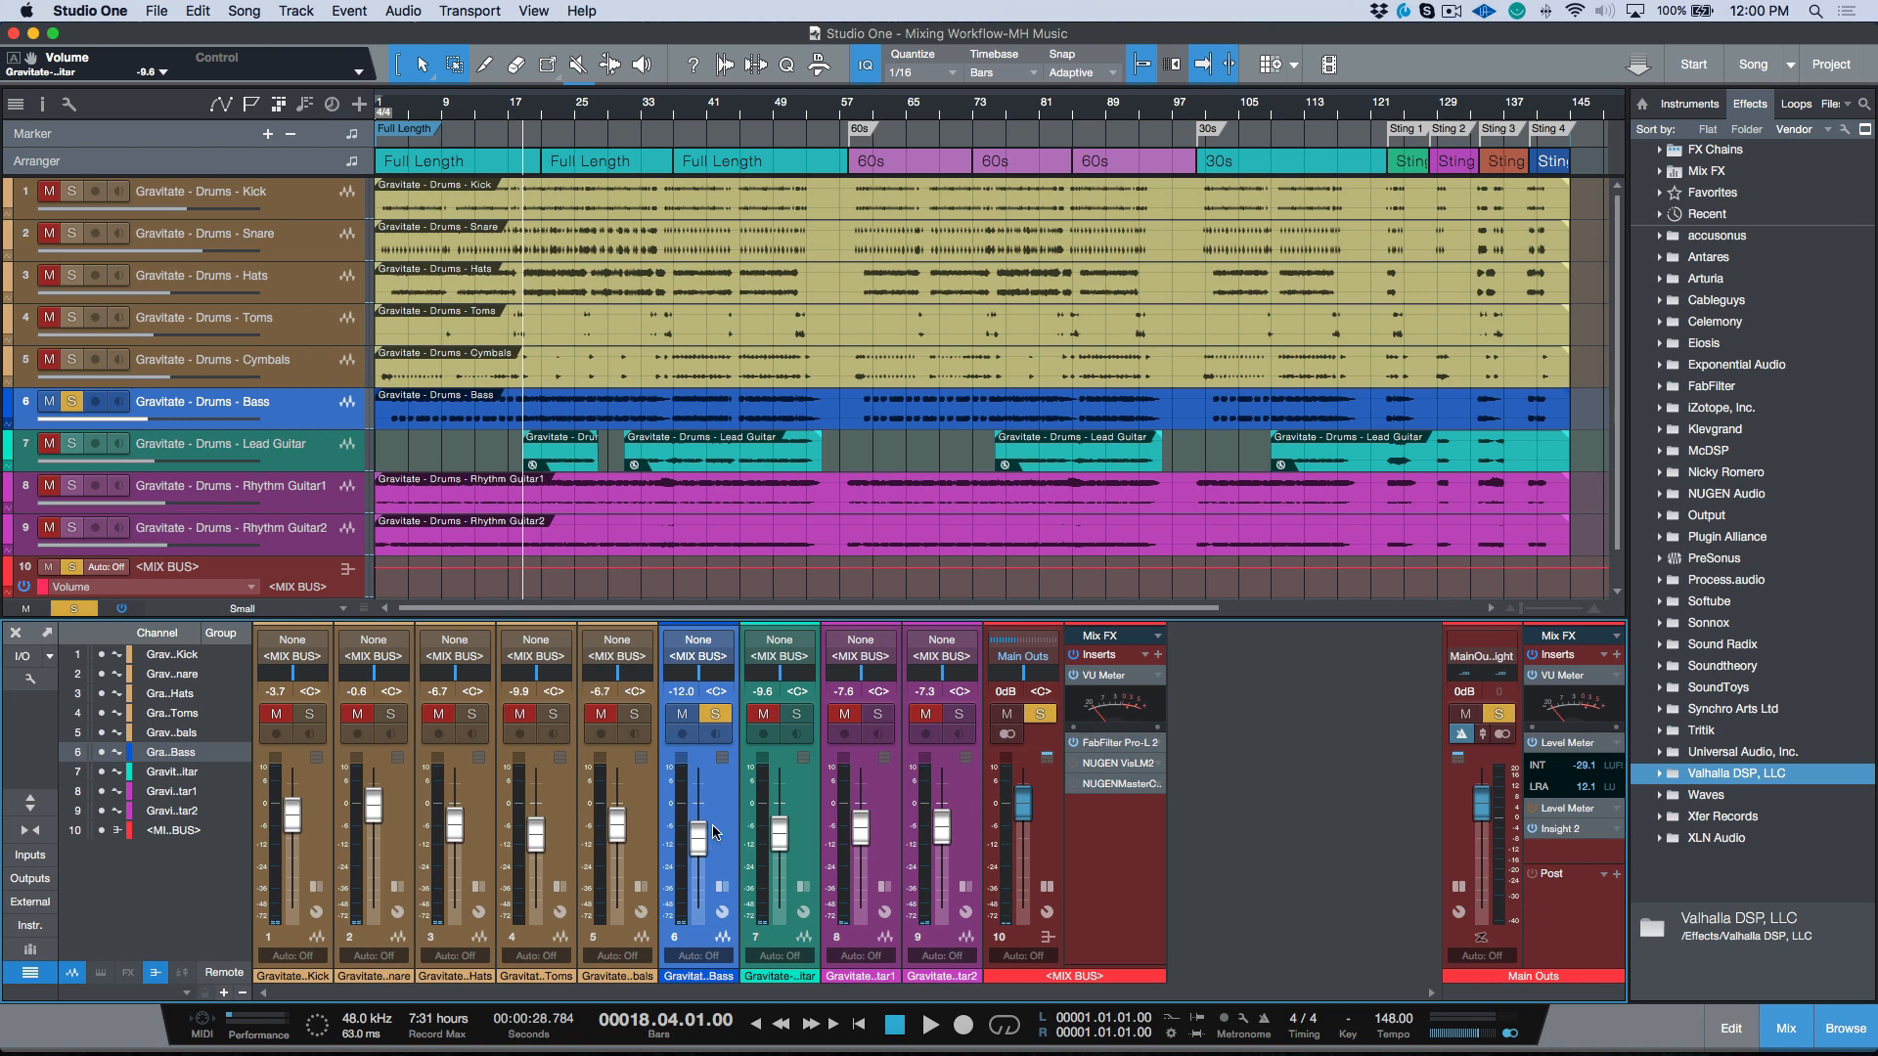
{"action": "key", "text": "s"}
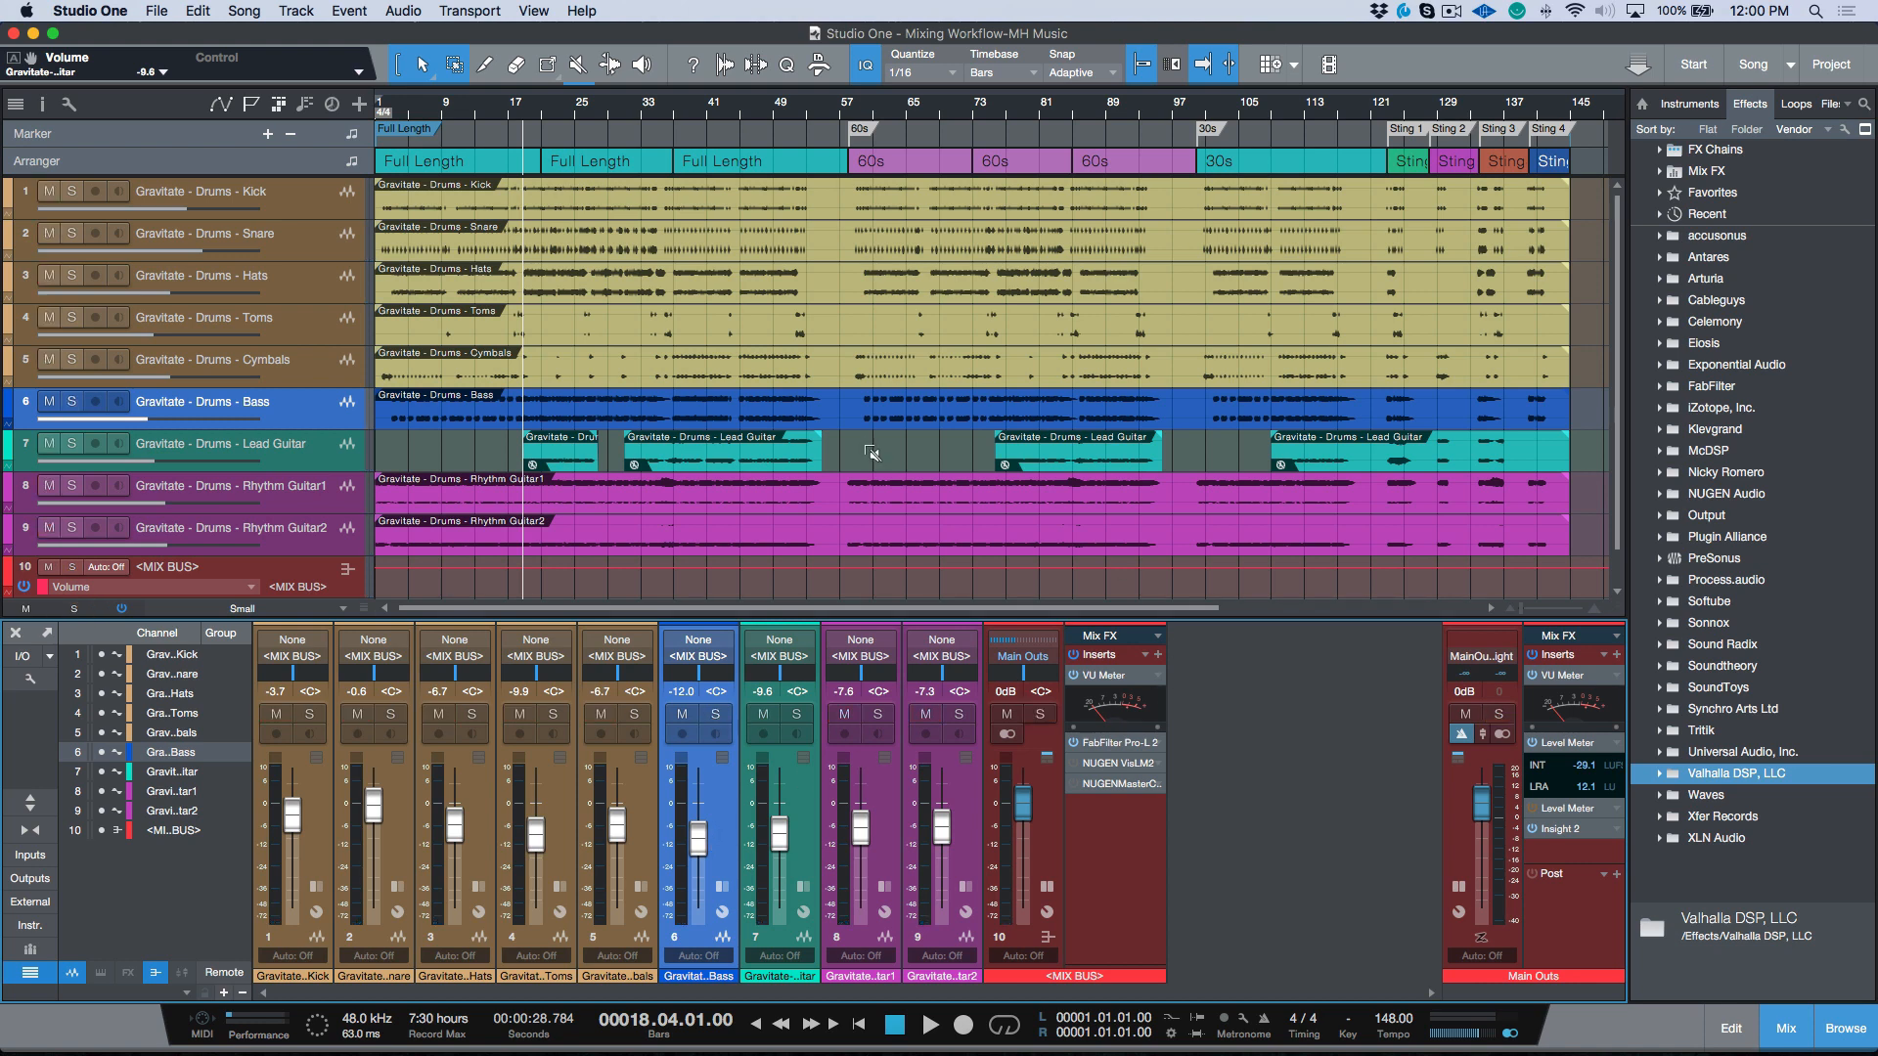
{"action": "key", "text": "space"}
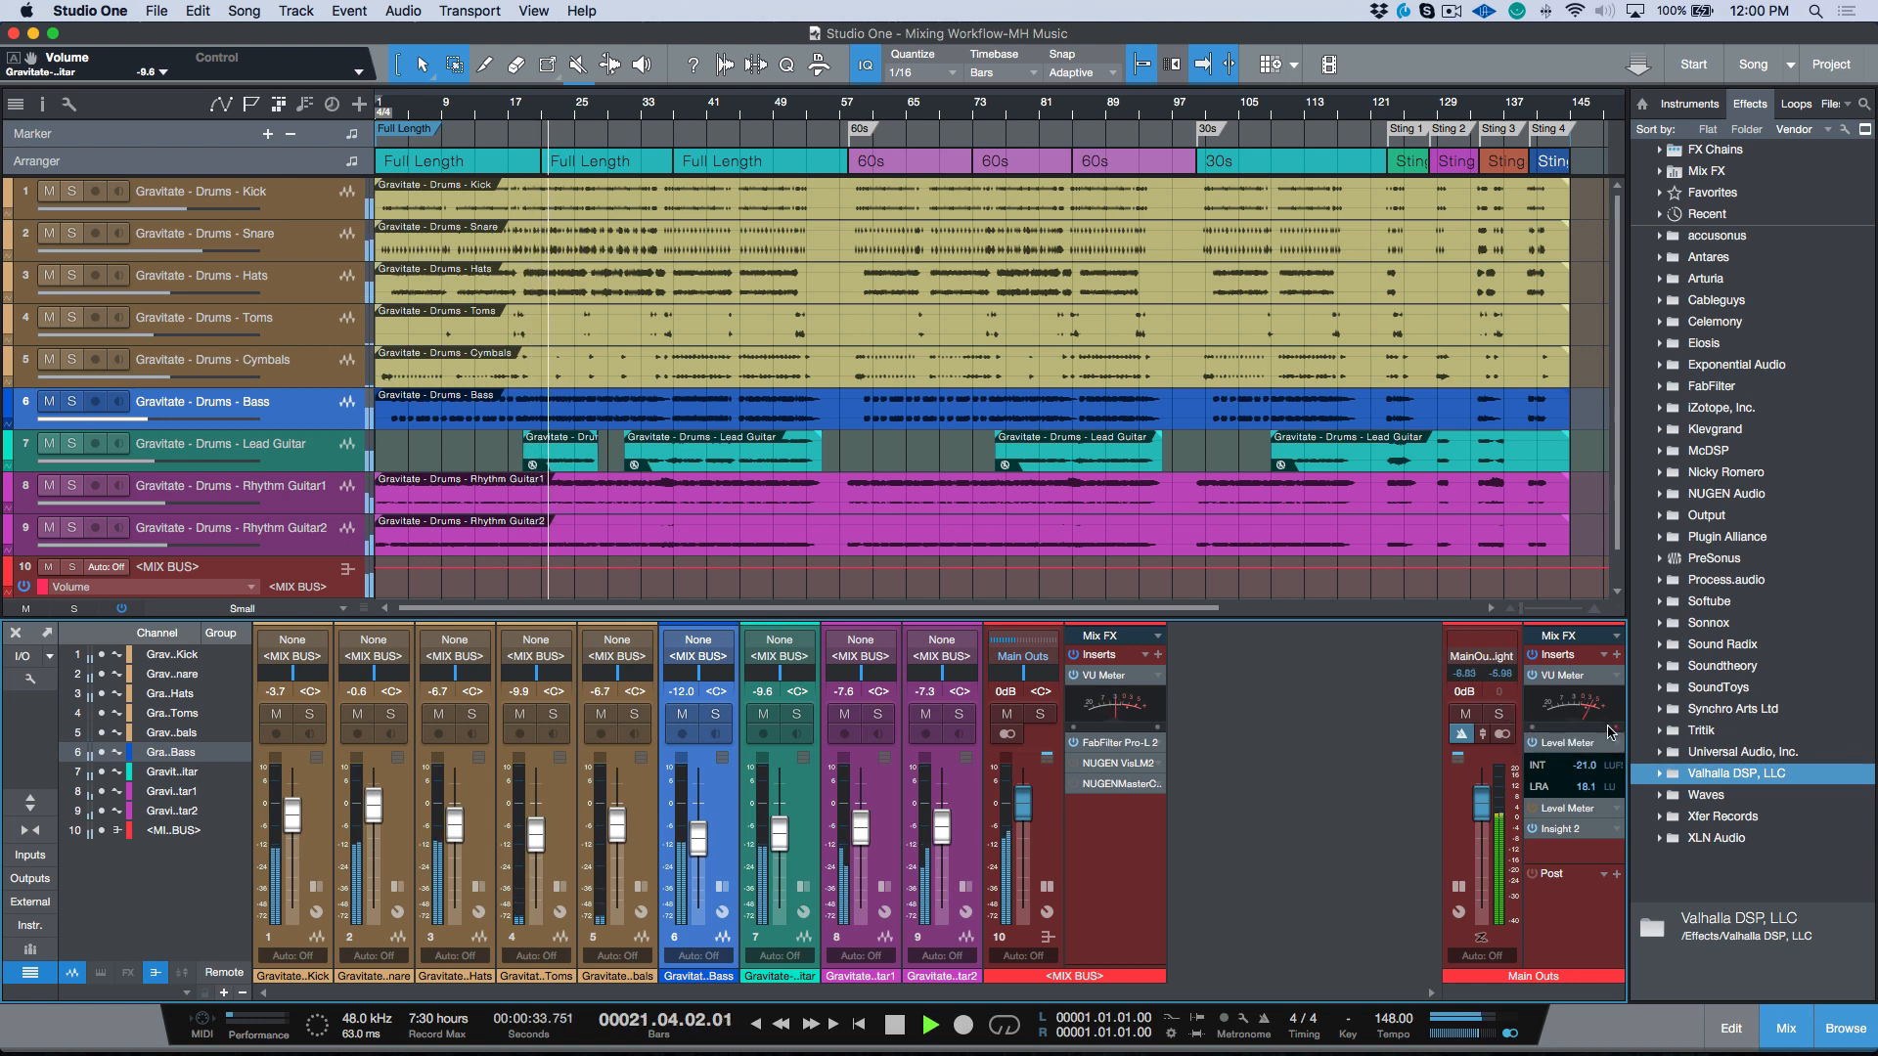
{"action": "key", "text": "space"}
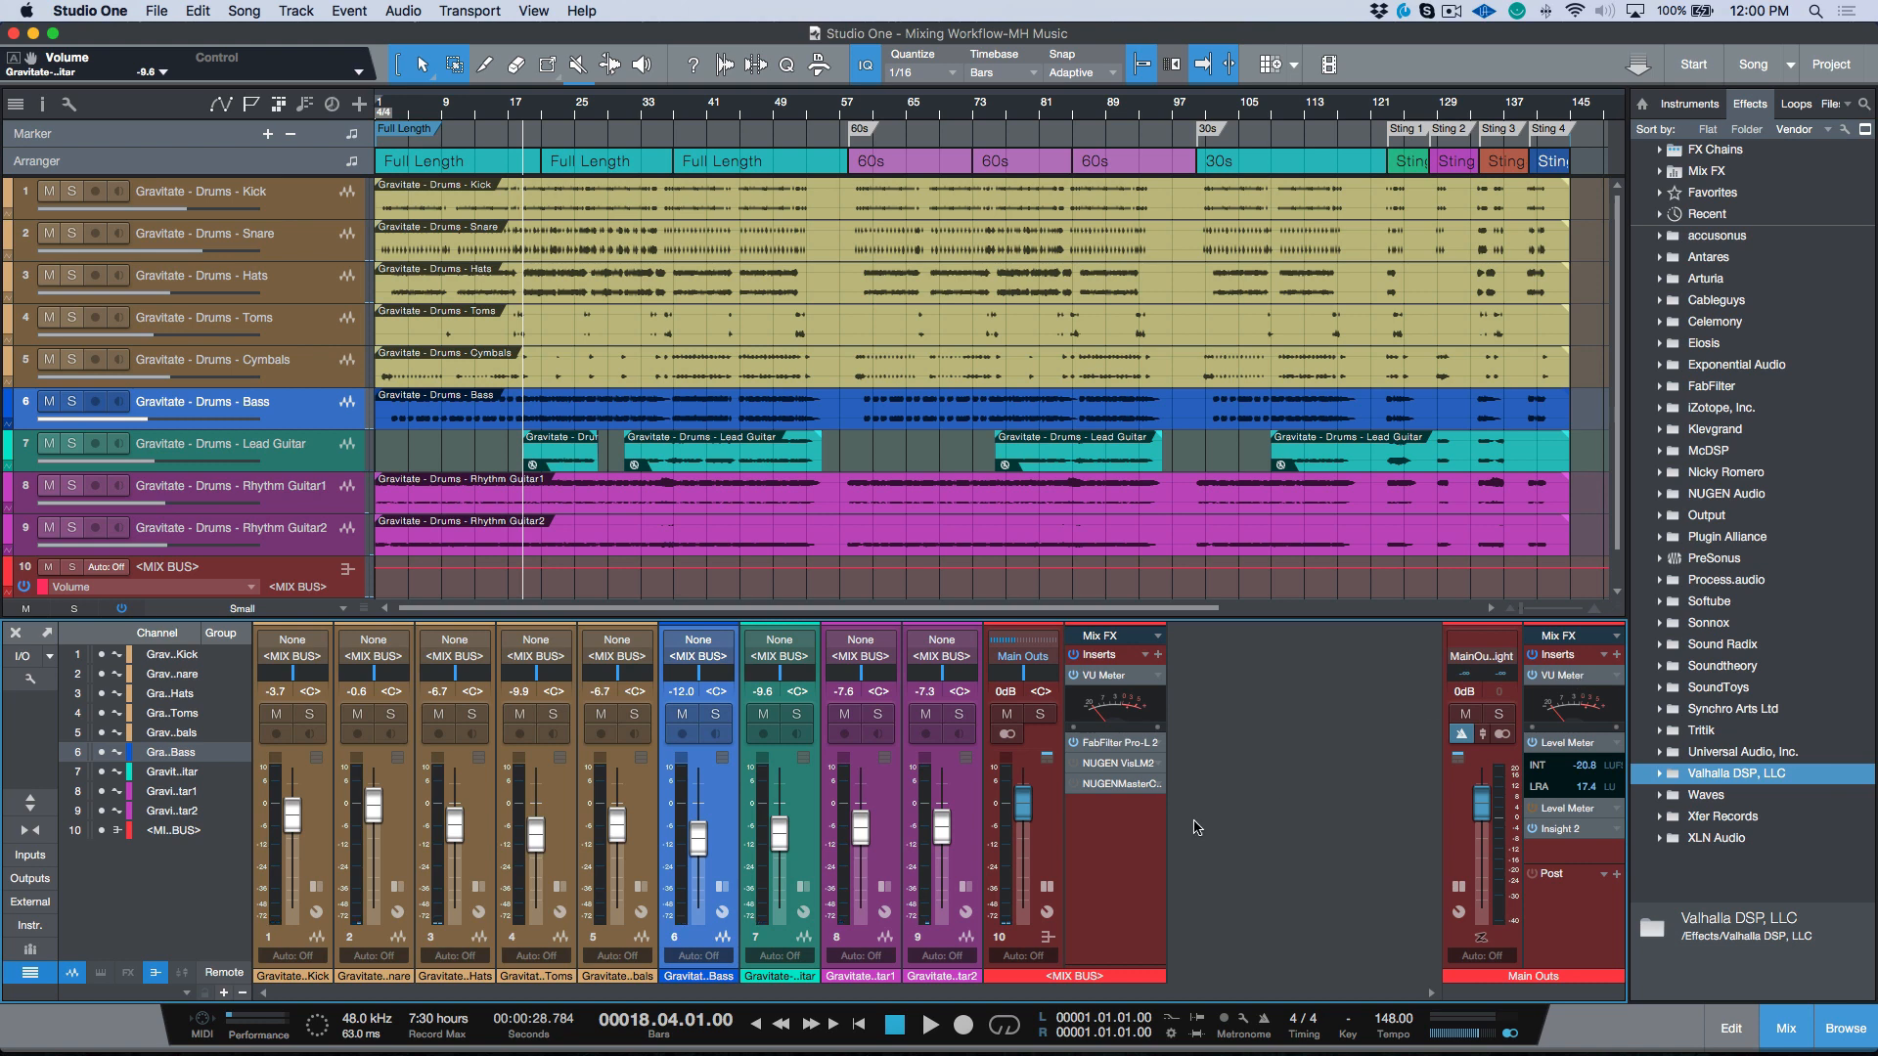
- Show the mixer's input controls, select channels 1 to 9, and lower their input gains together by 6 dB
{"action": "key", "text": "shift+i"}
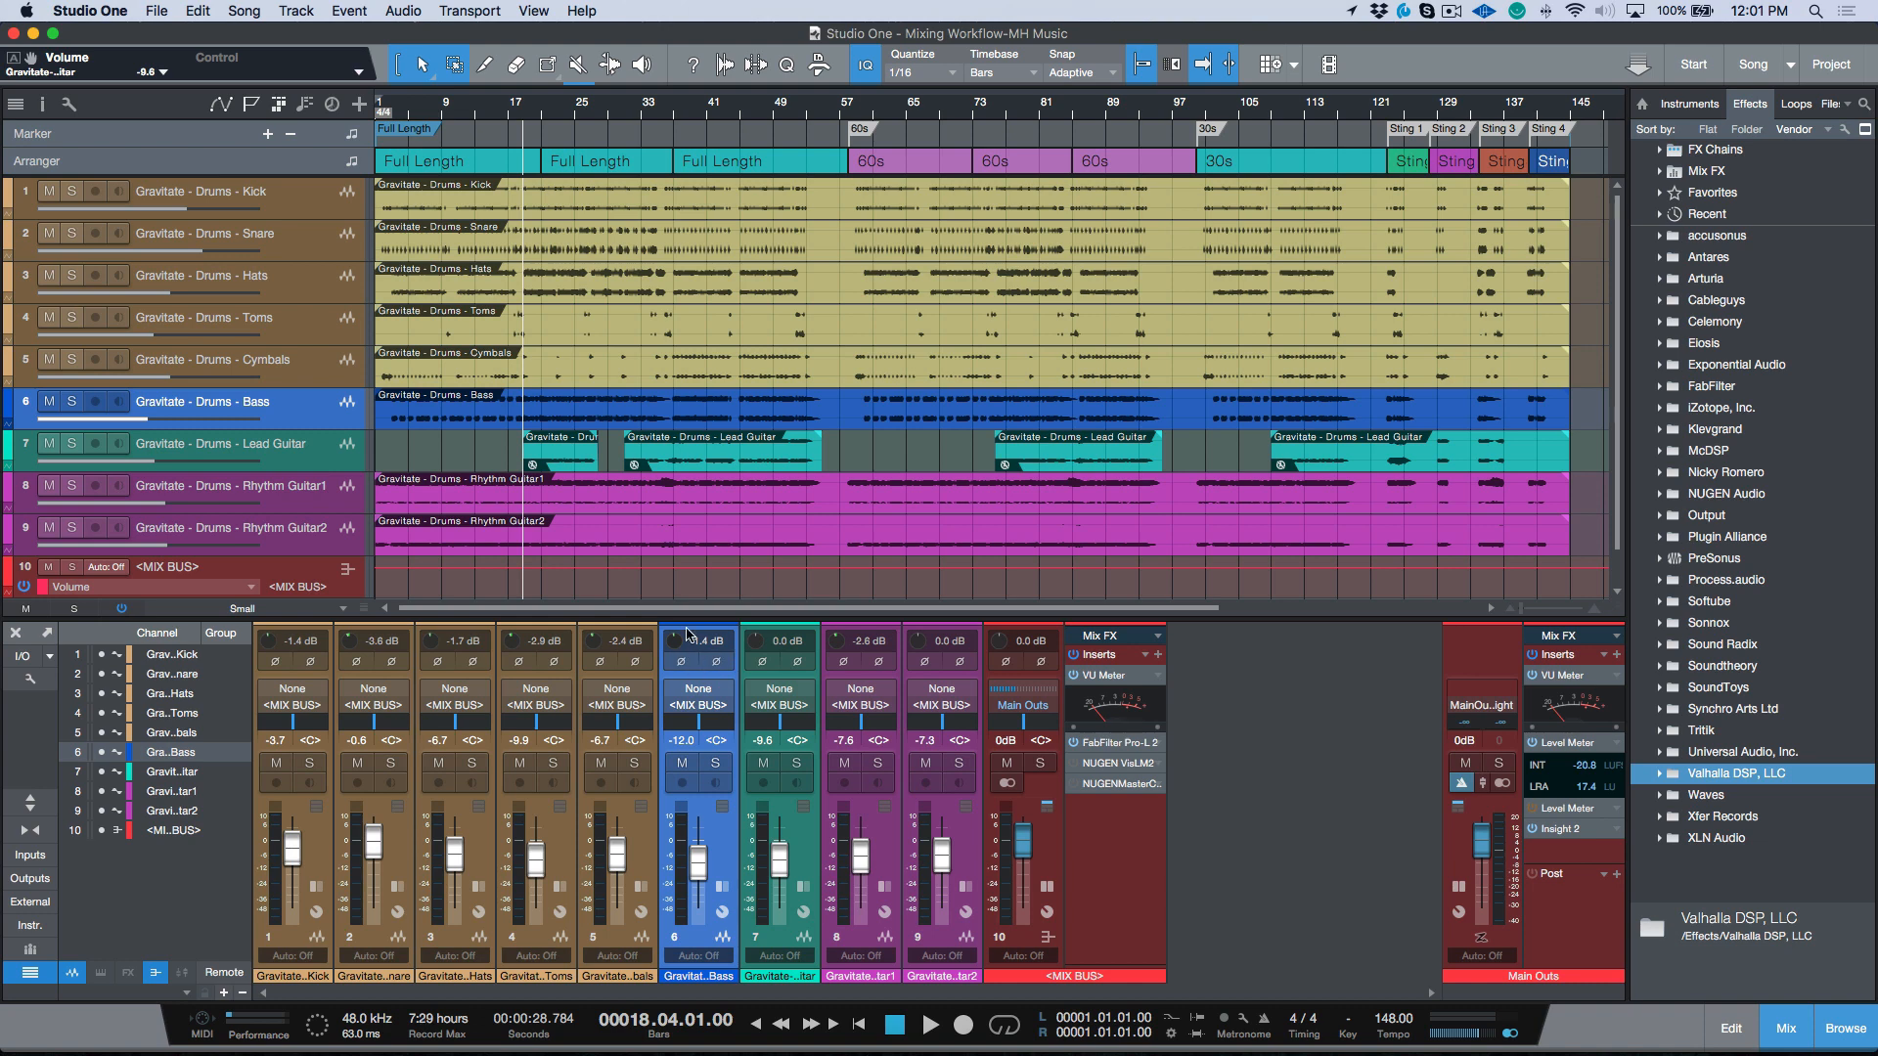
{"action": "left_click", "coordinate": [964, 852]}
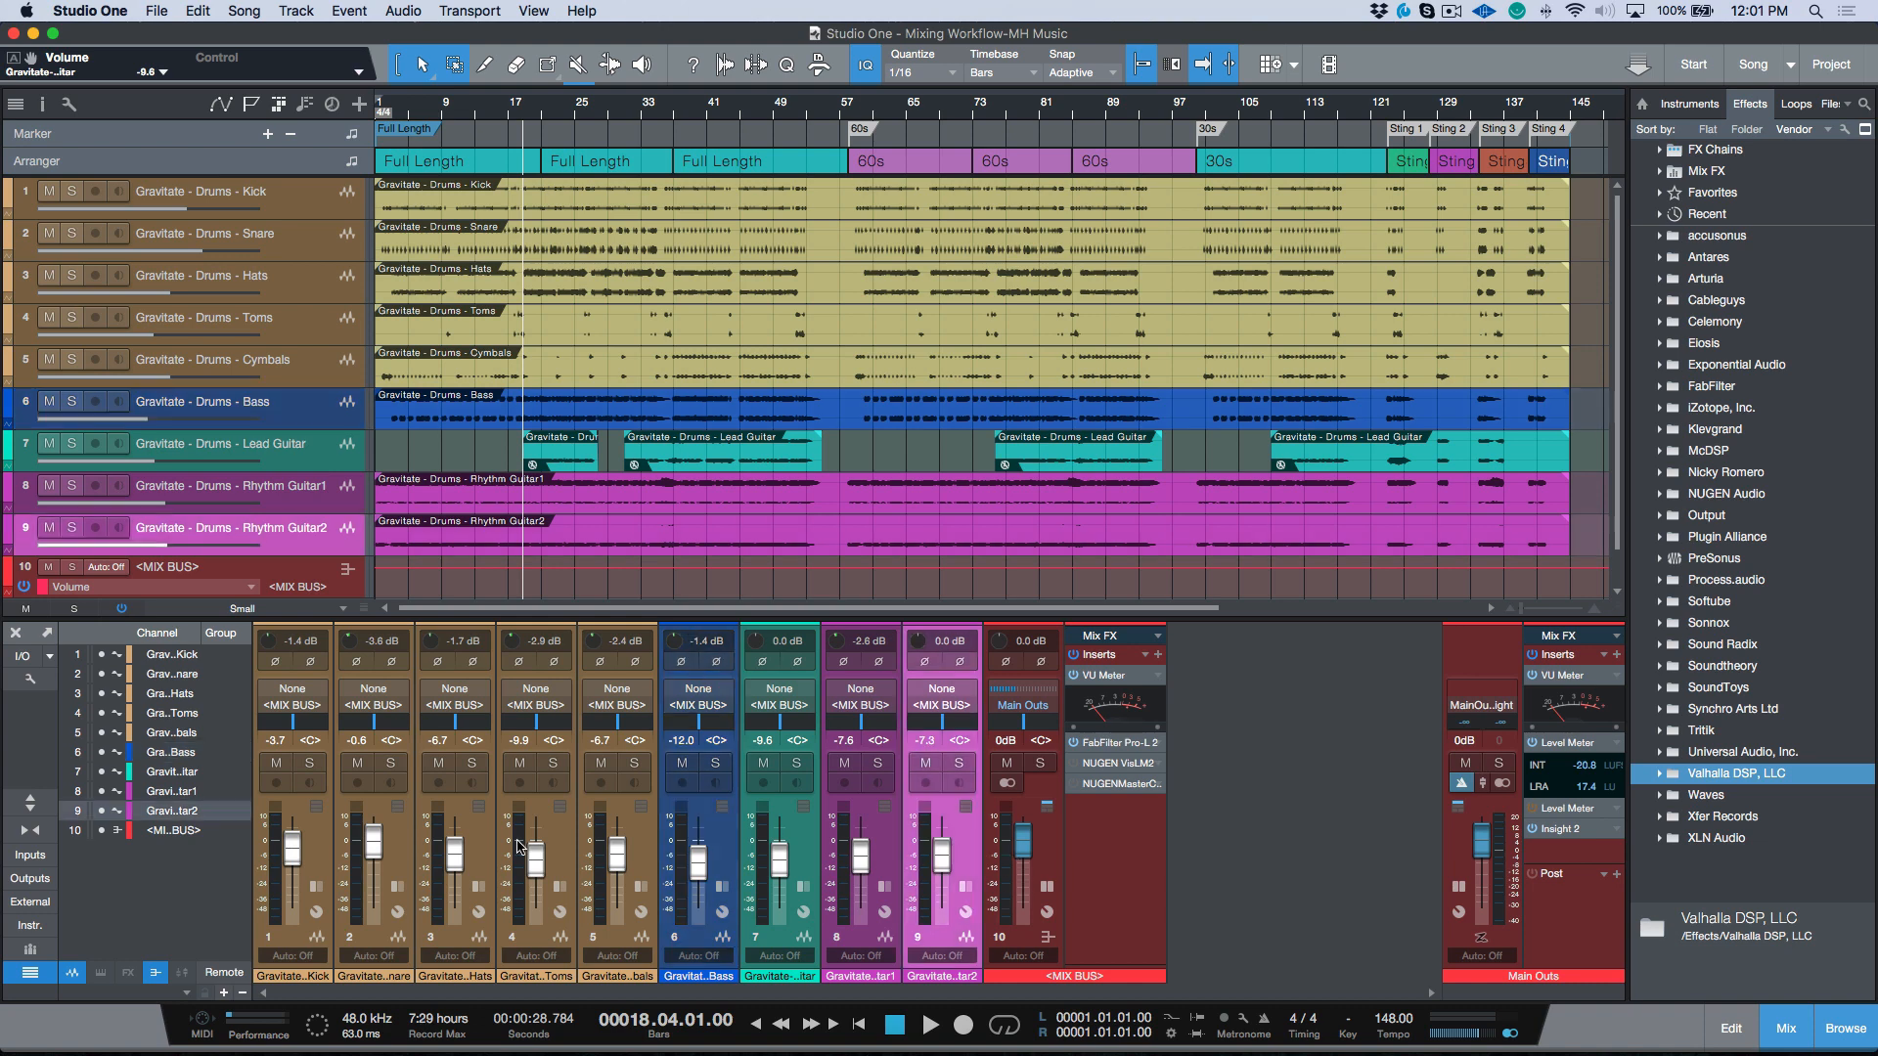
{"action": "left_click", "coordinate": [318, 844], "text": "shift"}
{"action": "left_click_drag", "start_coordinate": [755, 642], "coordinate": [755, 669]}
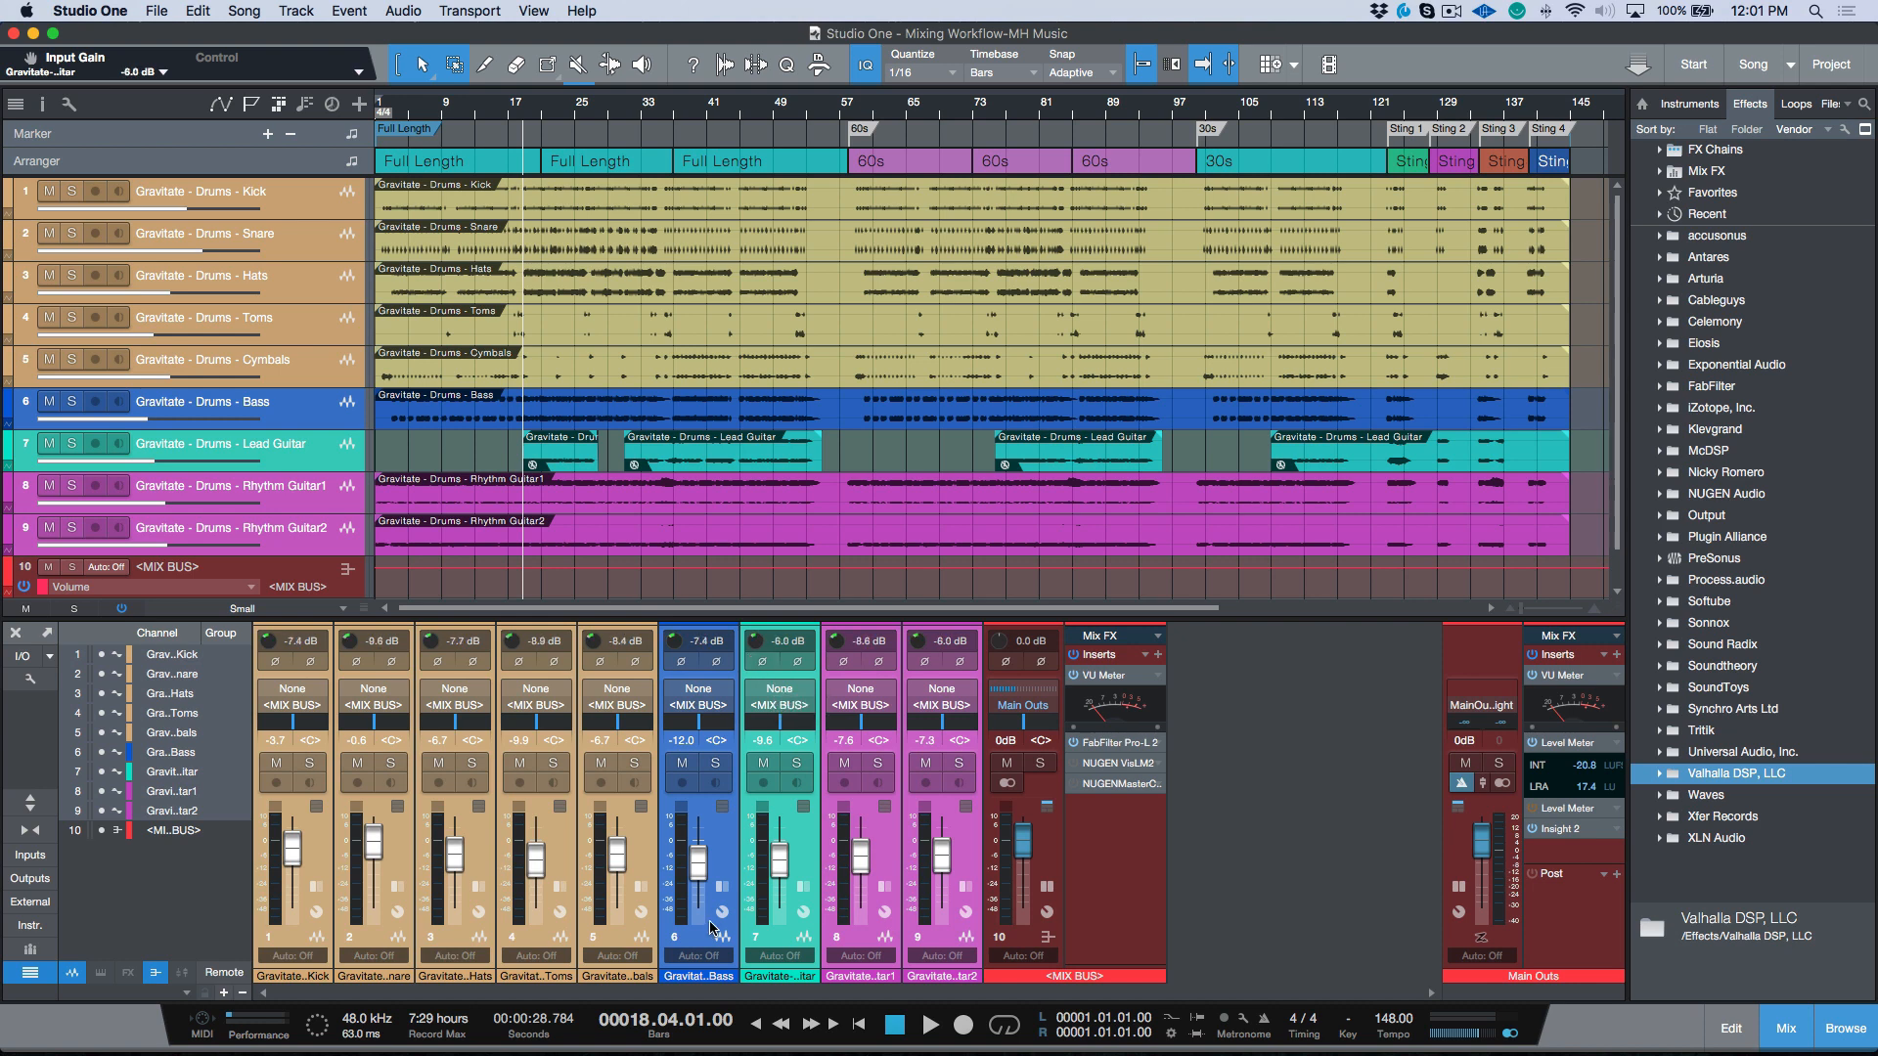
- Raise the volume faders of channels 1 to 9 together by 6 dB, clear the group selection, and play the mix
{"action": "left_click_drag", "start_coordinate": [695, 856], "coordinate": [697, 810]}
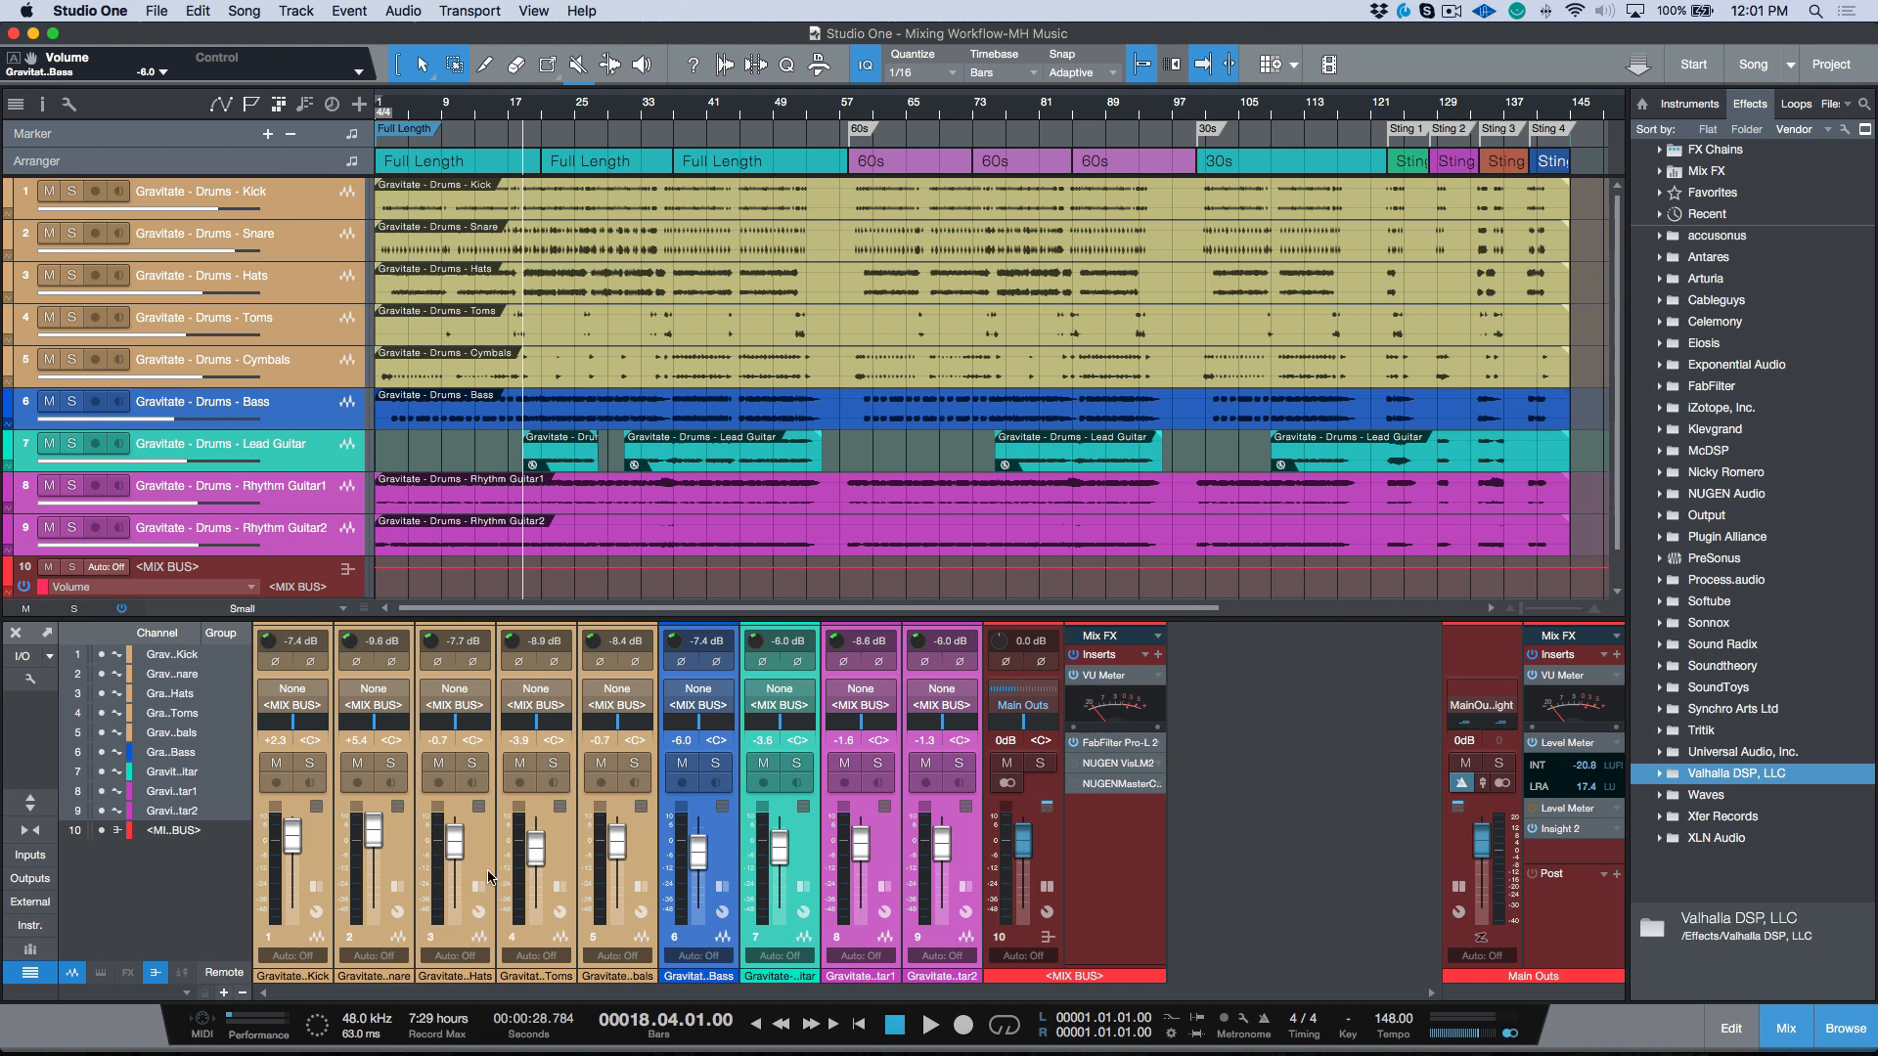
{"action": "left_click", "coordinate": [724, 861]}
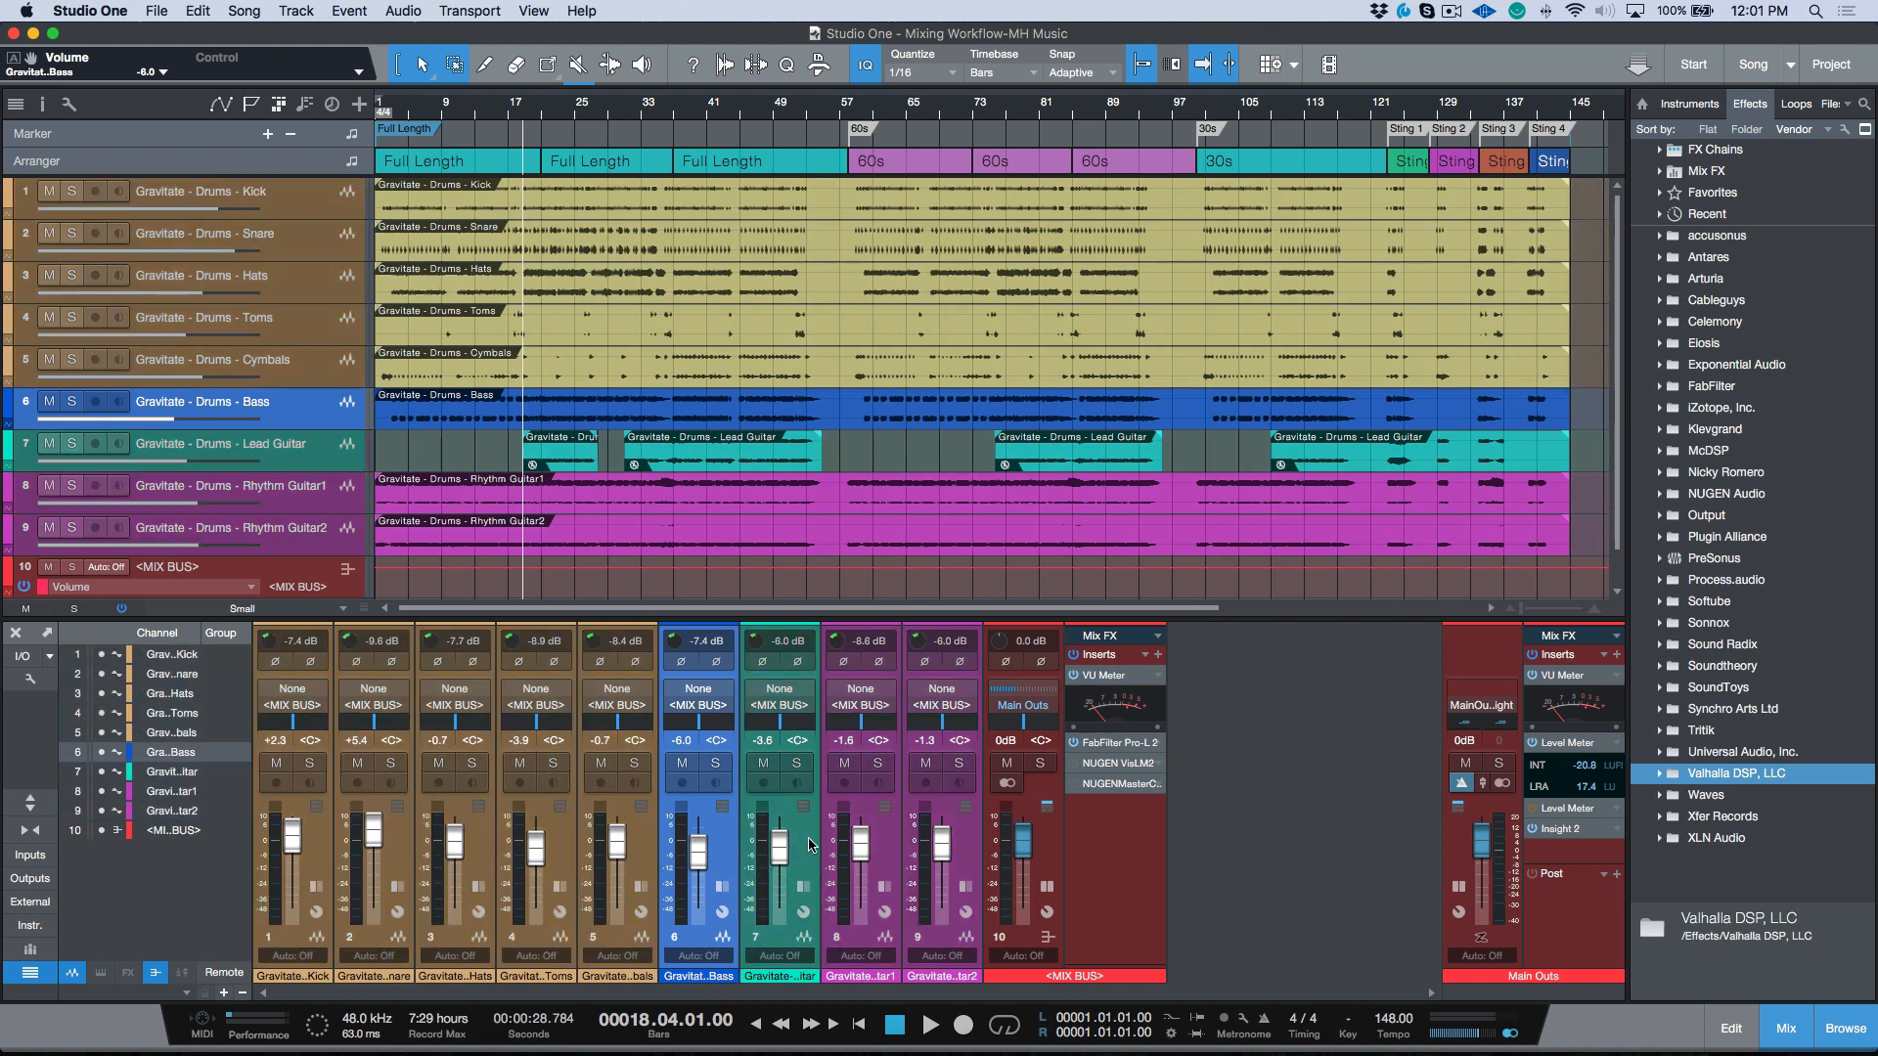
{"action": "left_click", "coordinate": [812, 847]}
{"action": "key", "text": "space"}
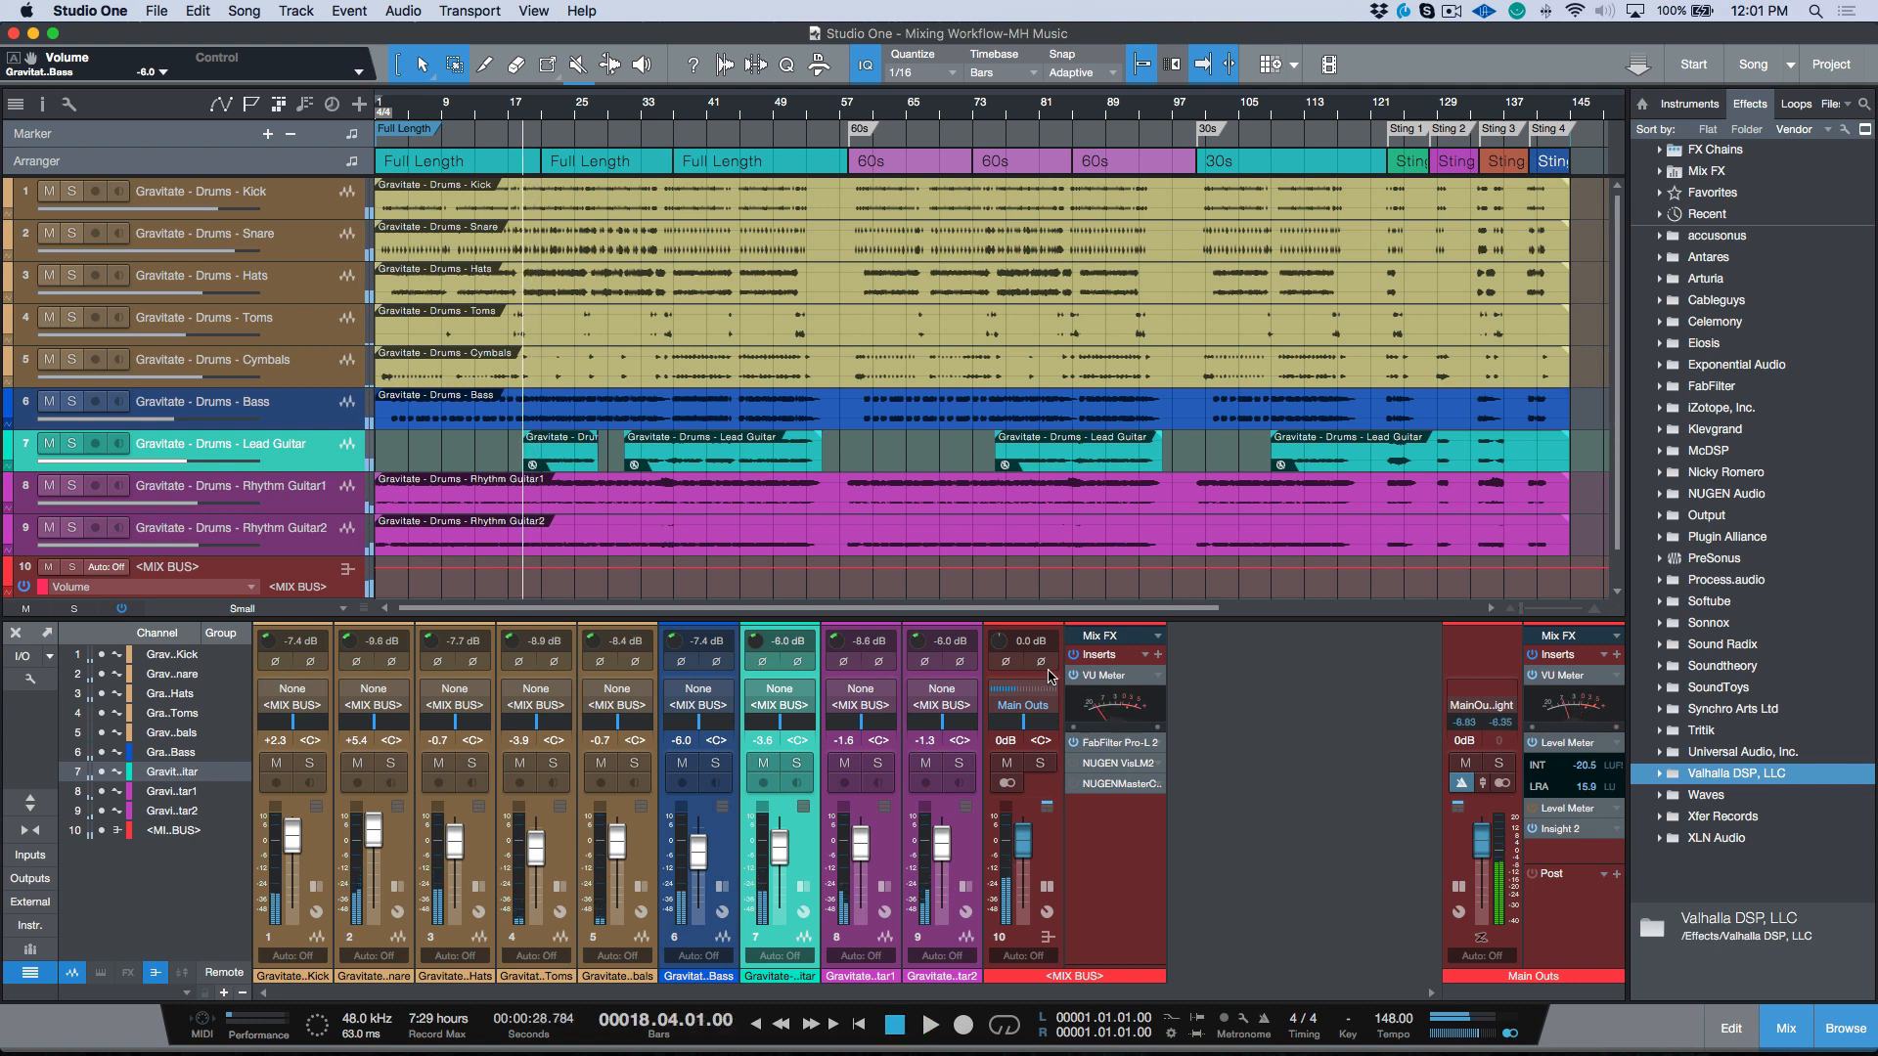
- Hide the mixer's input controls and switch to the open song Building a Mixing Template
{"action": "scroll", "coordinate": [1052, 677], "scroll_direction": "down", "scroll_amount": 2}
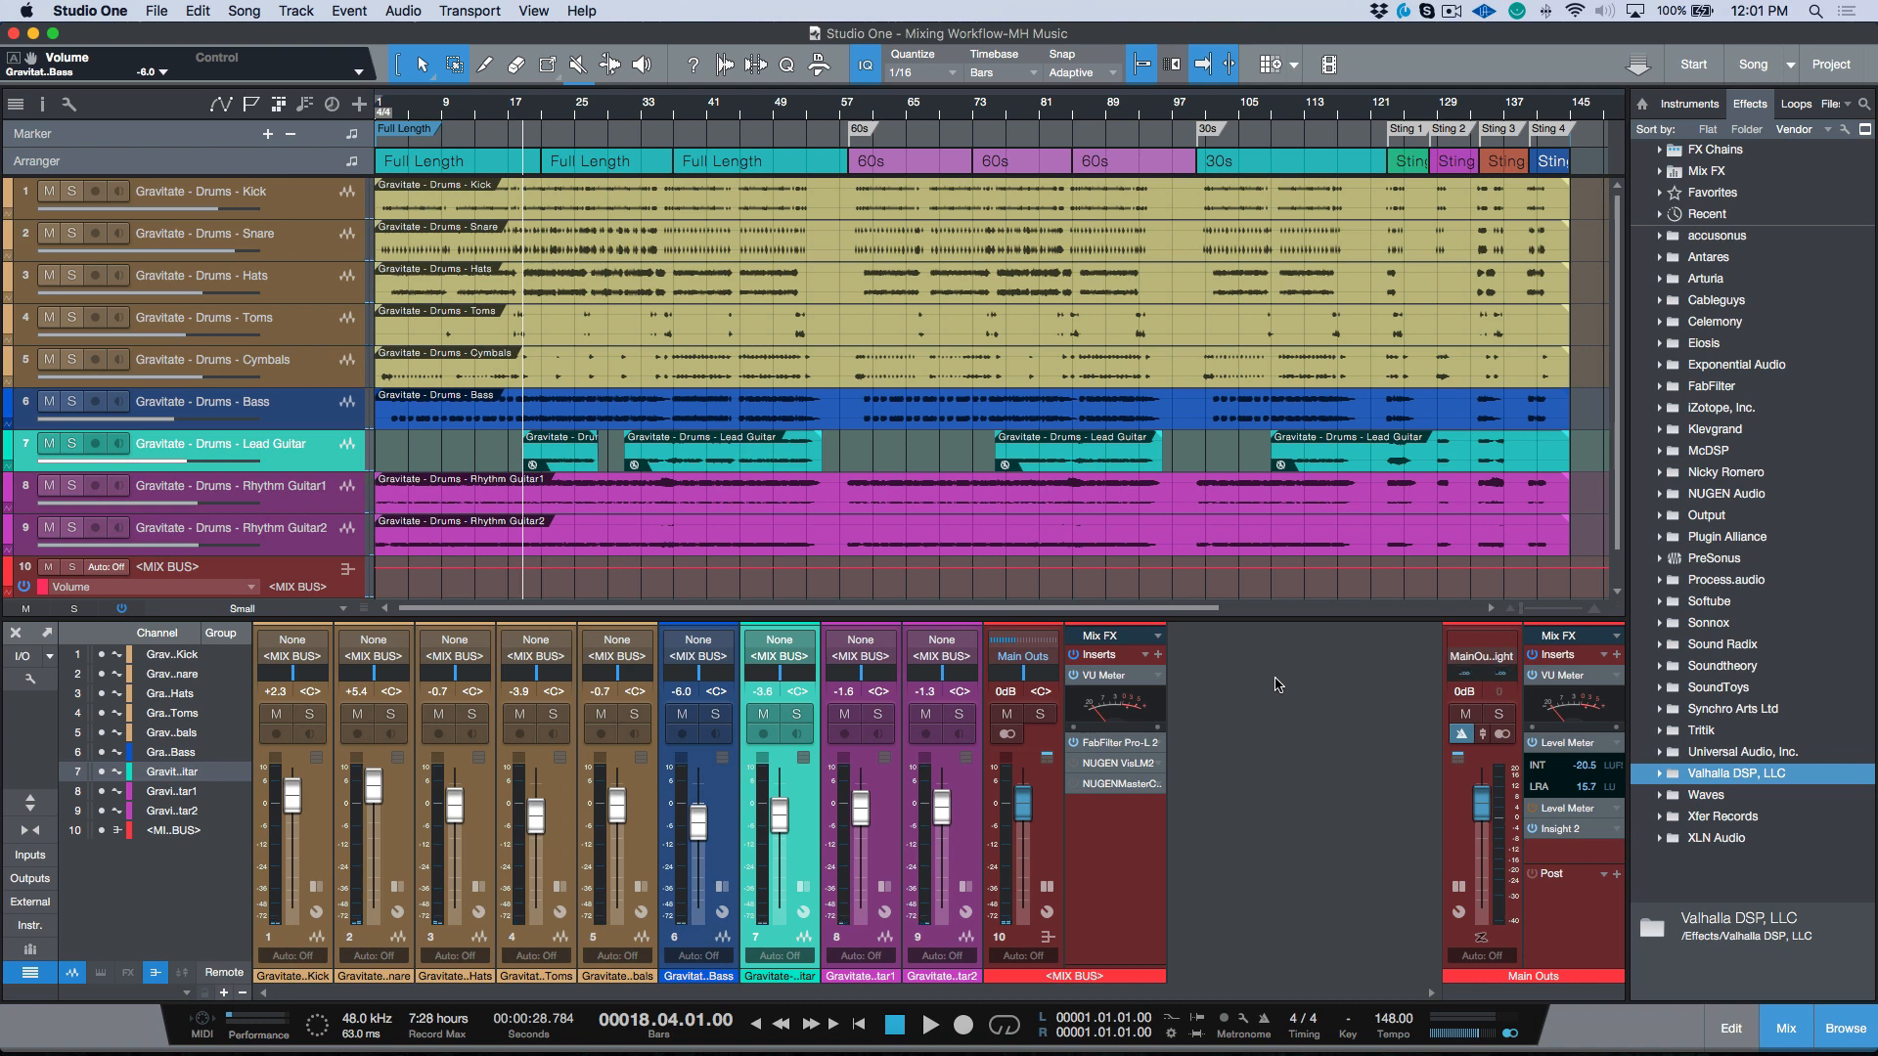
{"action": "key", "text": "ctrl+Tab"}
{"action": "key", "text": "ctrl+Tab"}
{"action": "key", "text": "ctrl+Tab"}
{"action": "key", "text": "ctrl+Tab"}
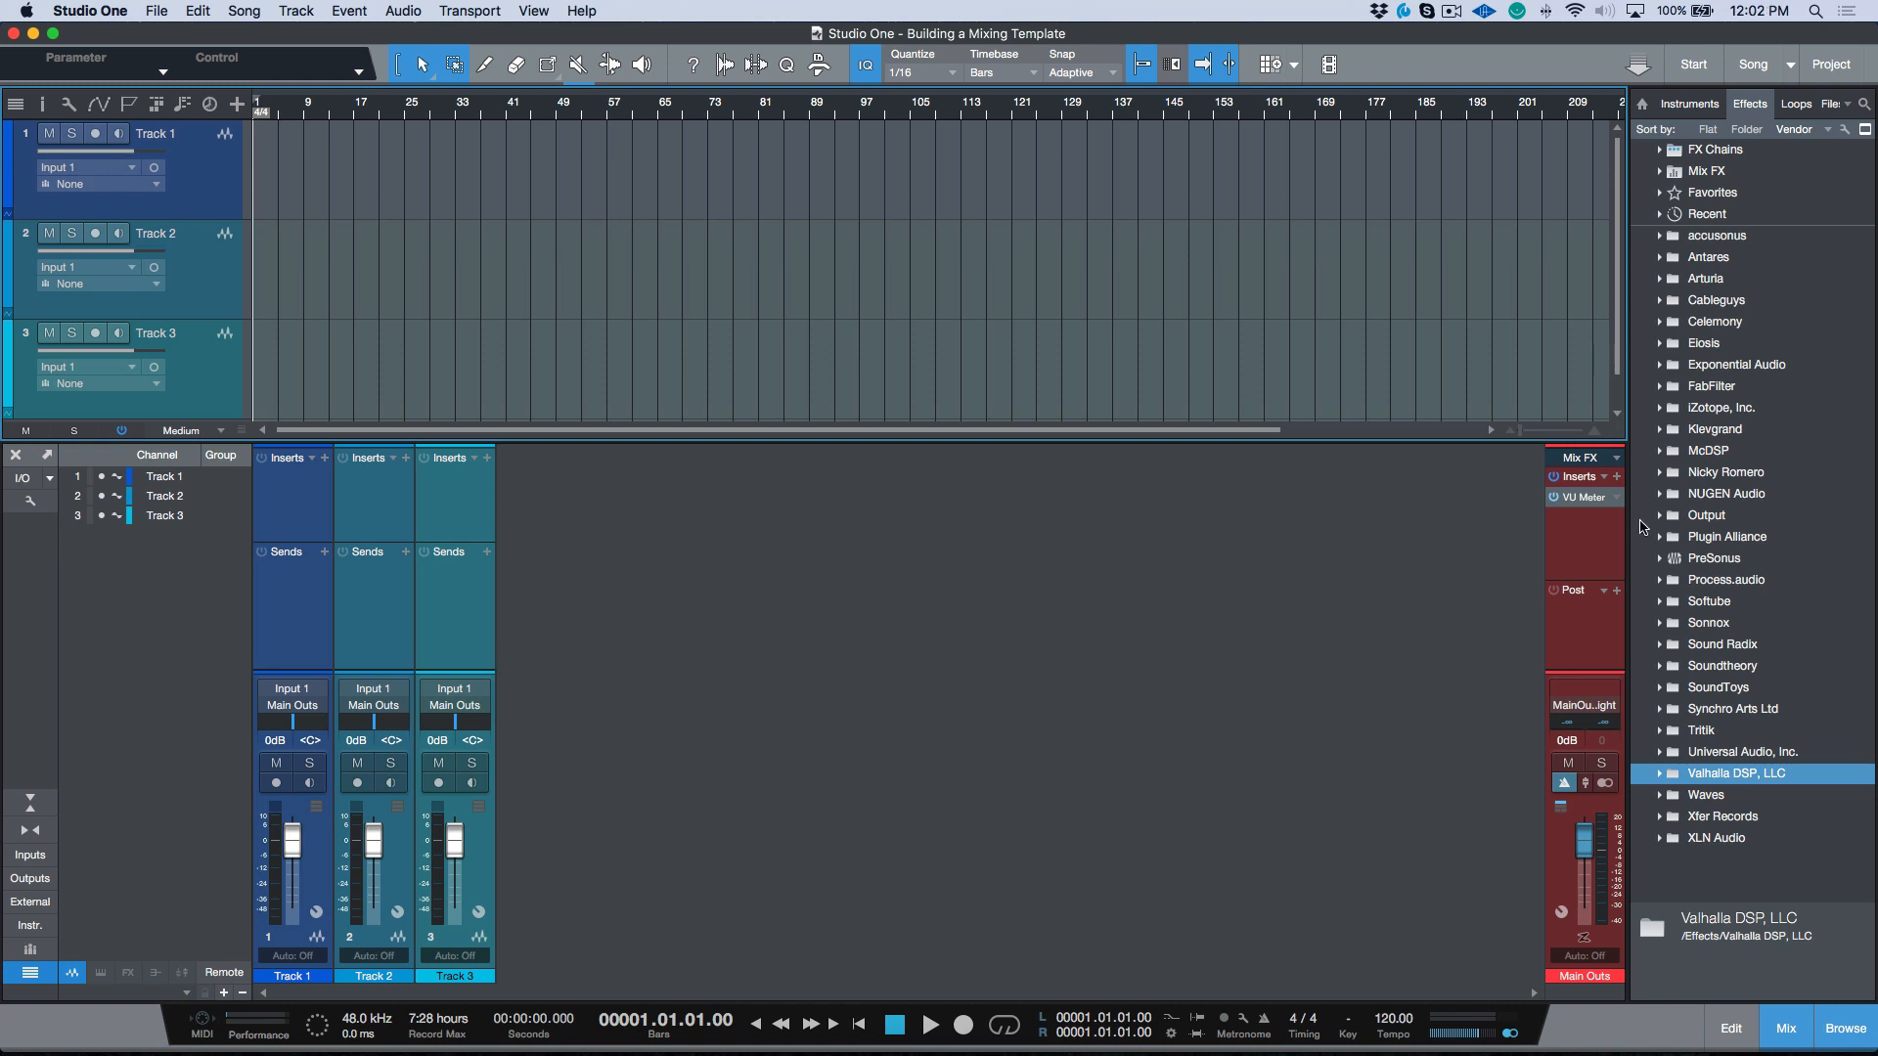
- Add Valhalla DSP's ValhallaVintageVerb as a send on Track 1 with its own FX channel, and close the plug-in window
{"action": "left_click", "coordinate": [1660, 774]}
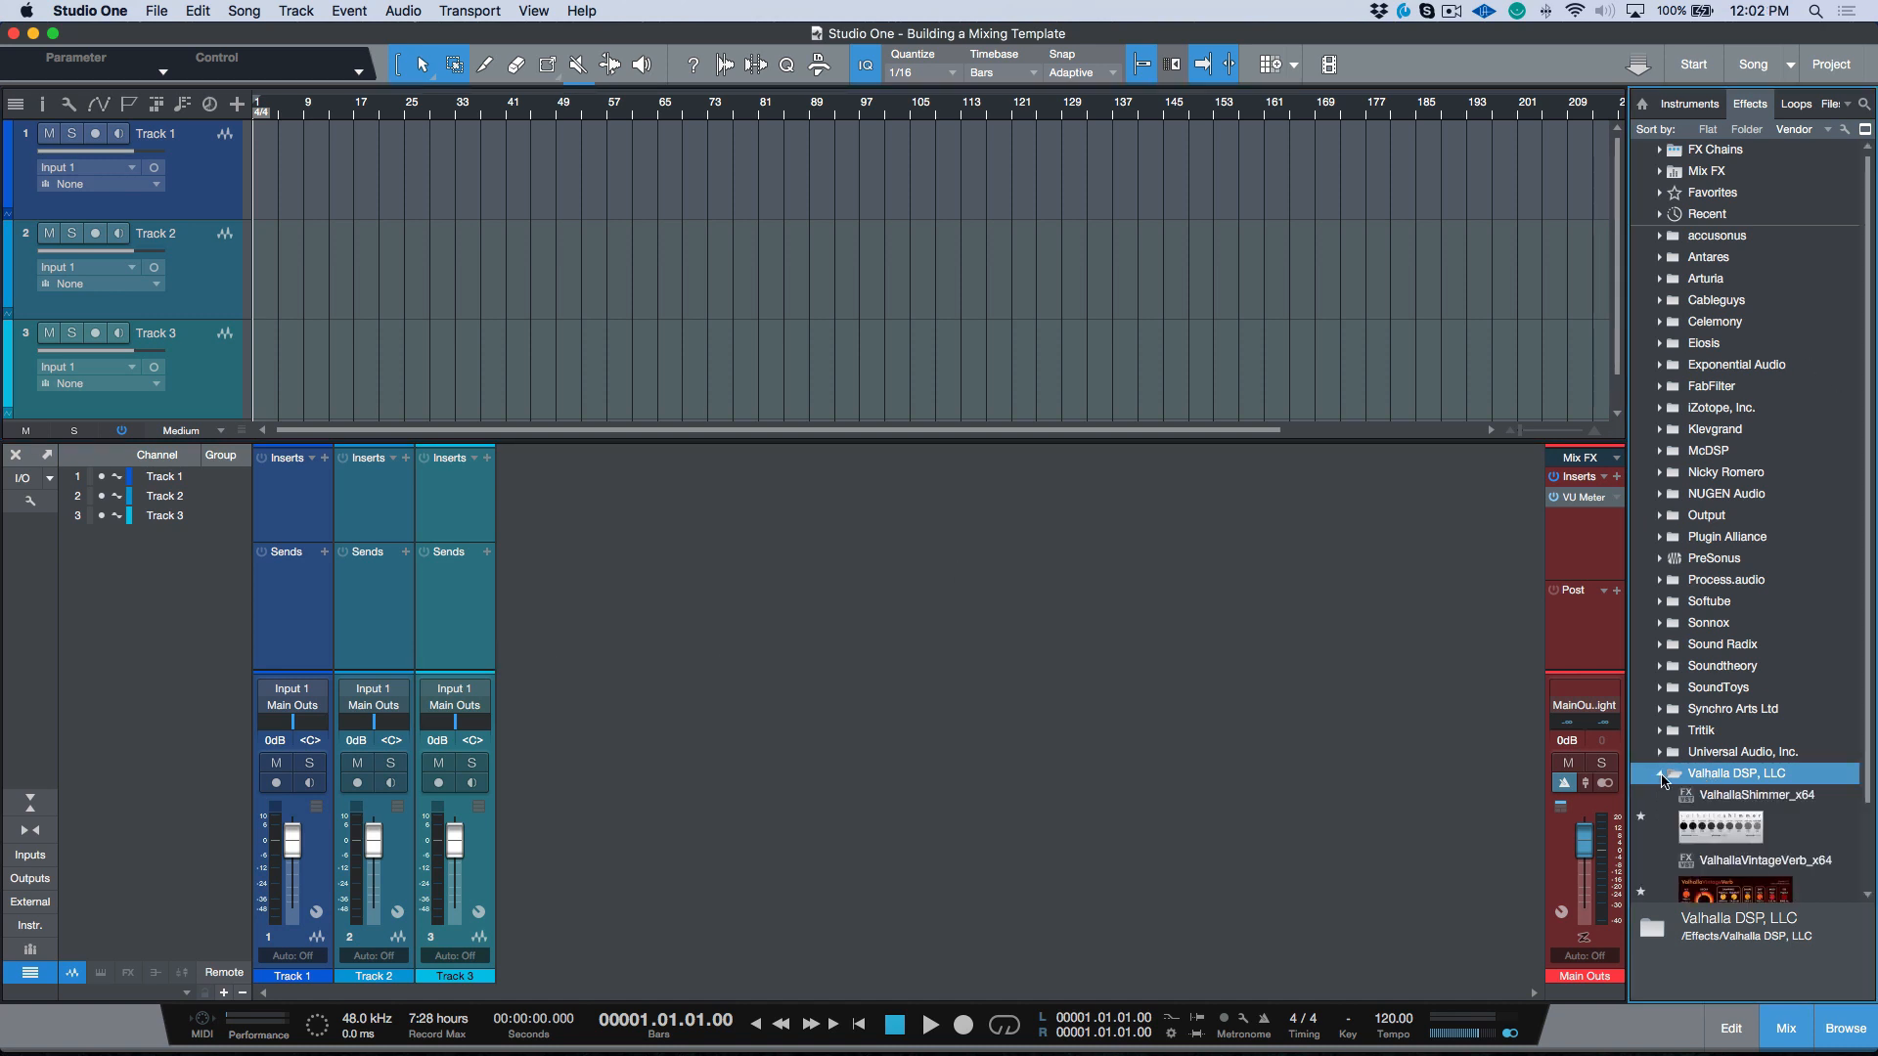
{"action": "scroll", "coordinate": [1711, 855], "scroll_direction": "down", "scroll_amount": 3}
{"action": "left_click_drag", "start_coordinate": [1726, 804], "coordinate": [299, 607]}
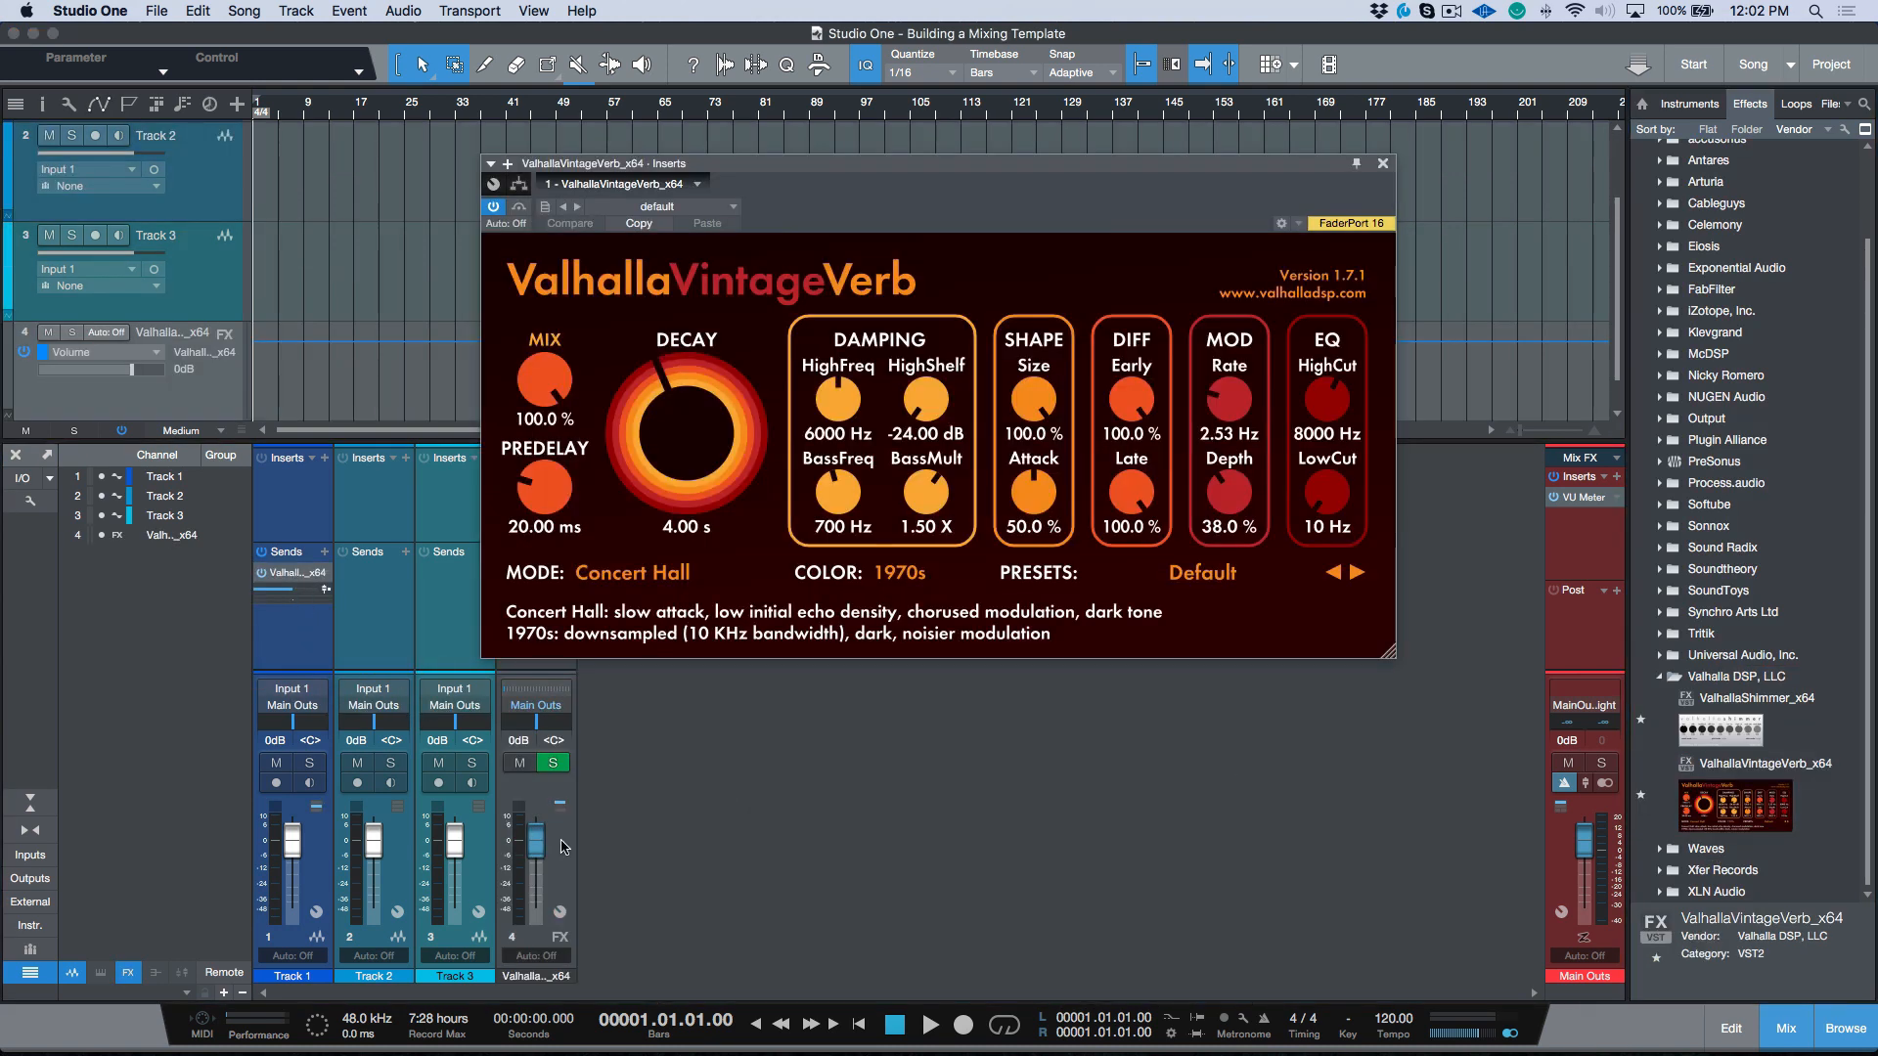
{"action": "left_click", "coordinate": [1382, 163]}
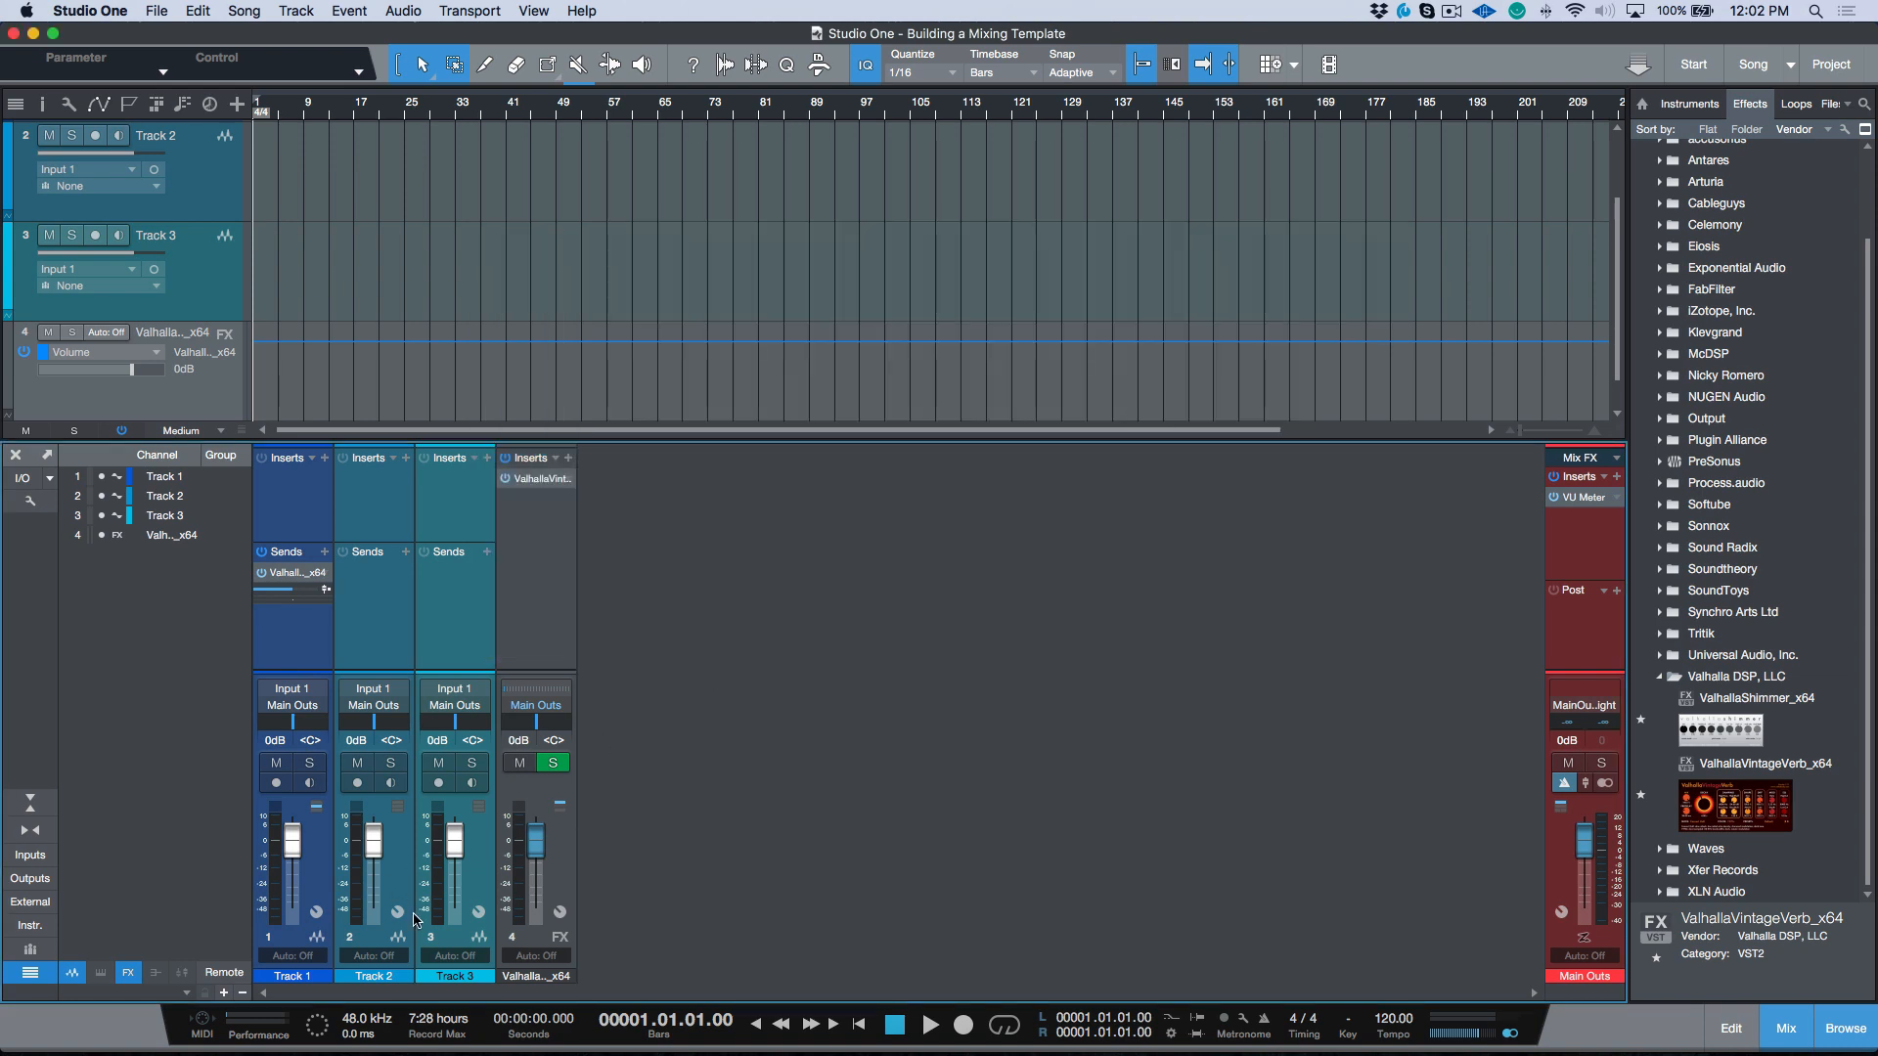
- Color the ValhallaVintageVerb FX channel green
{"action": "left_click", "coordinate": [569, 980]}
{"action": "left_click", "coordinate": [566, 976]}
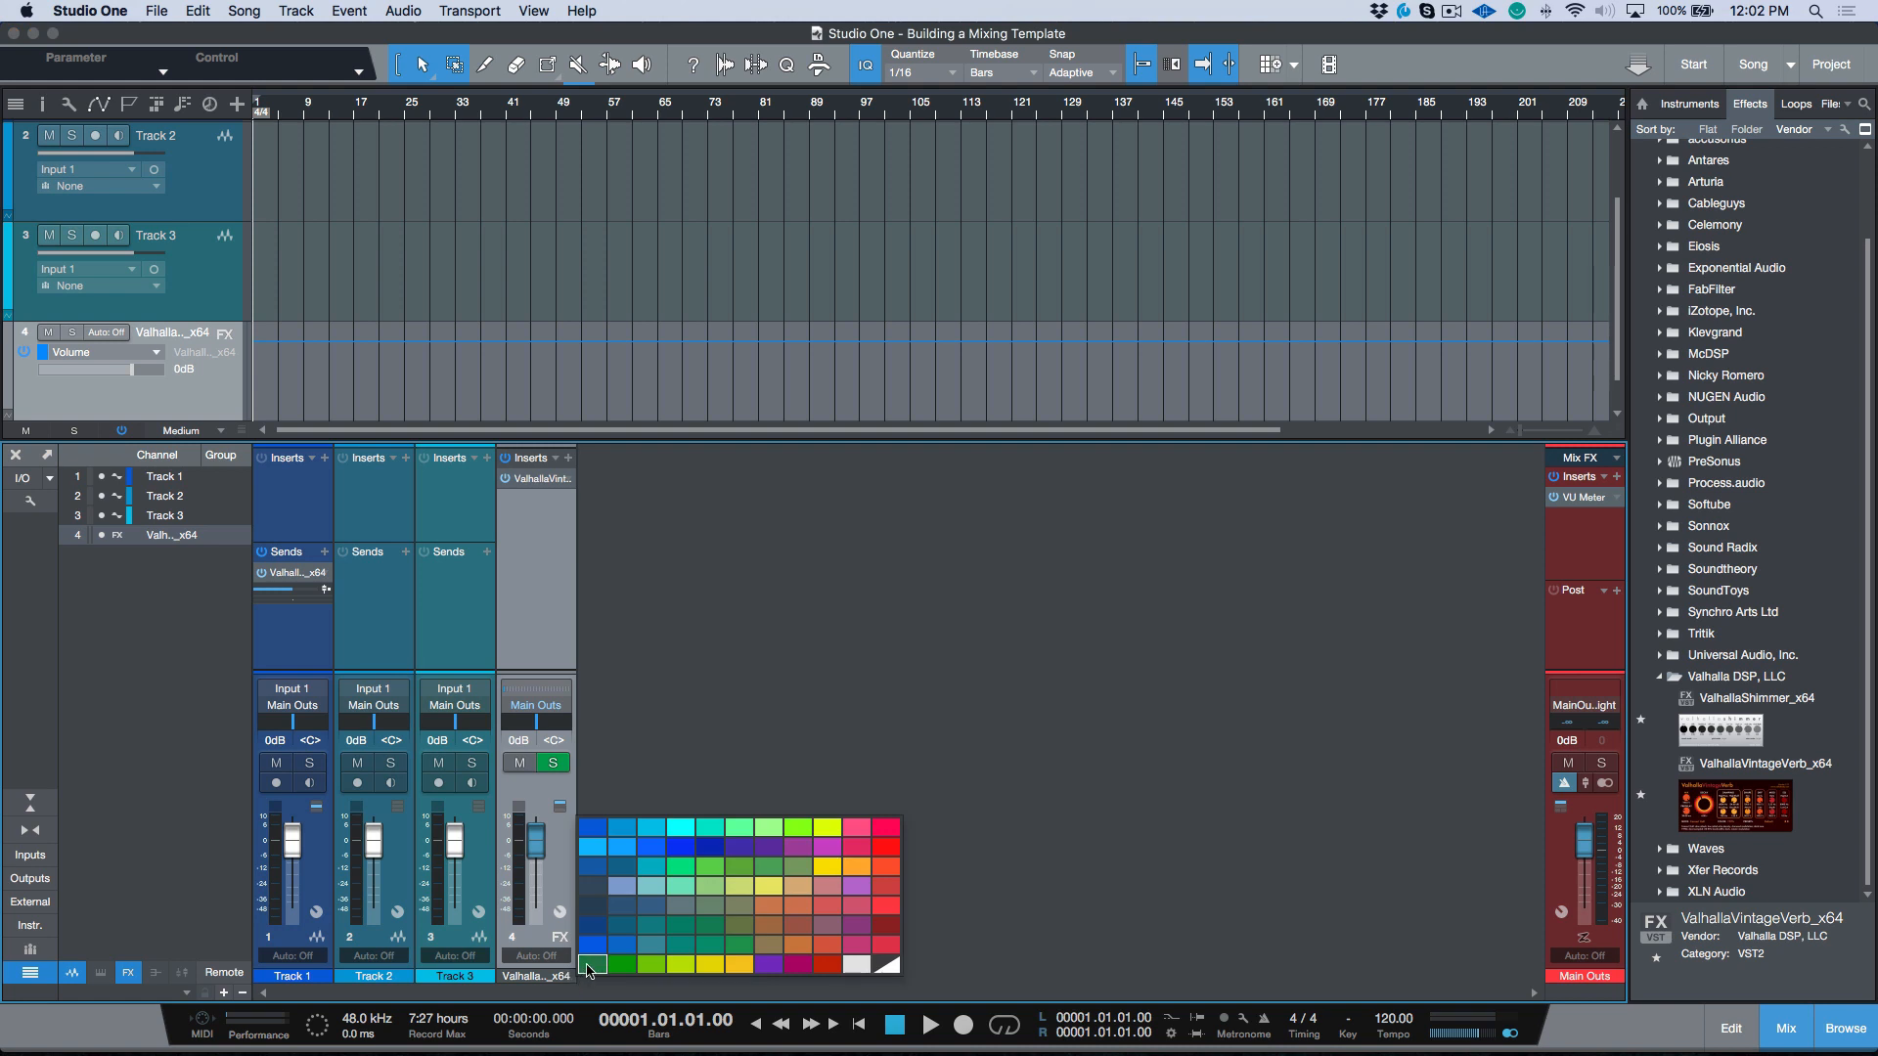
{"action": "left_click", "coordinate": [588, 963]}
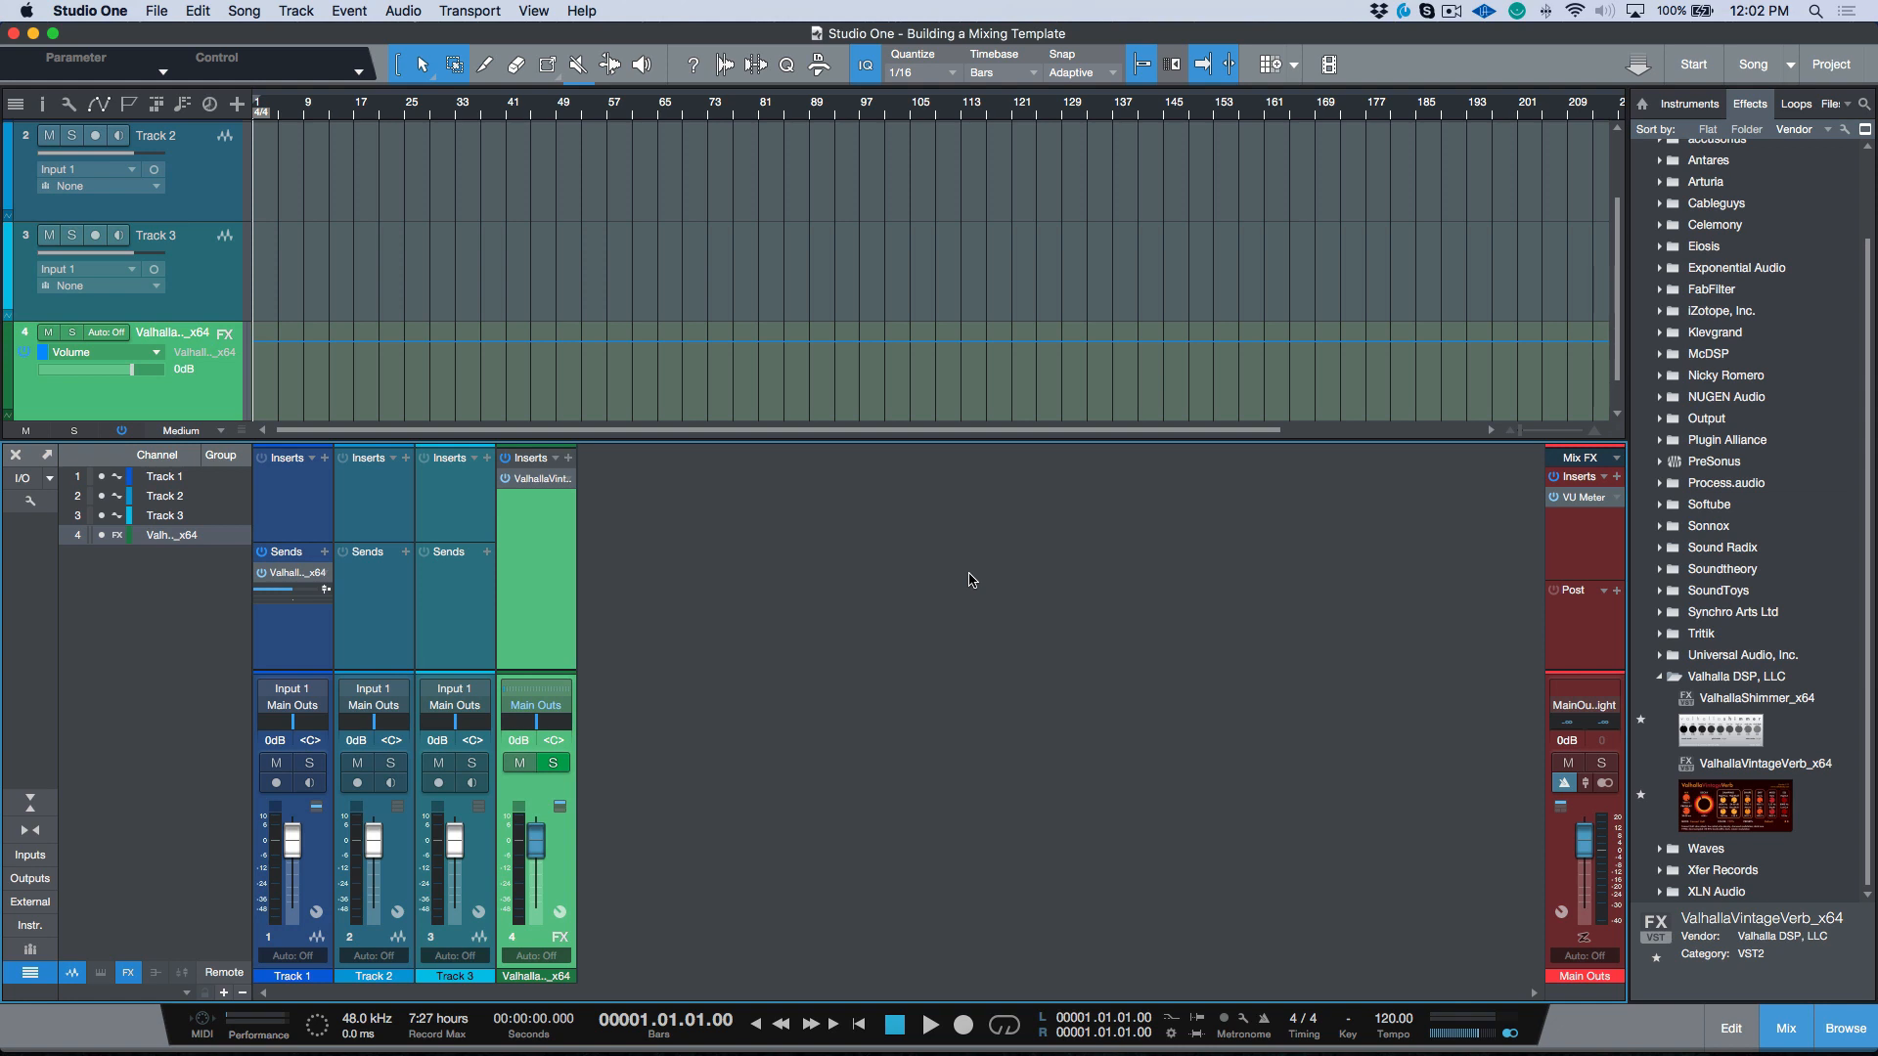
- Examine the tracks and import options that Mix Template.song offers for song data import, and leave without importing
{"action": "key", "text": "super+o"}
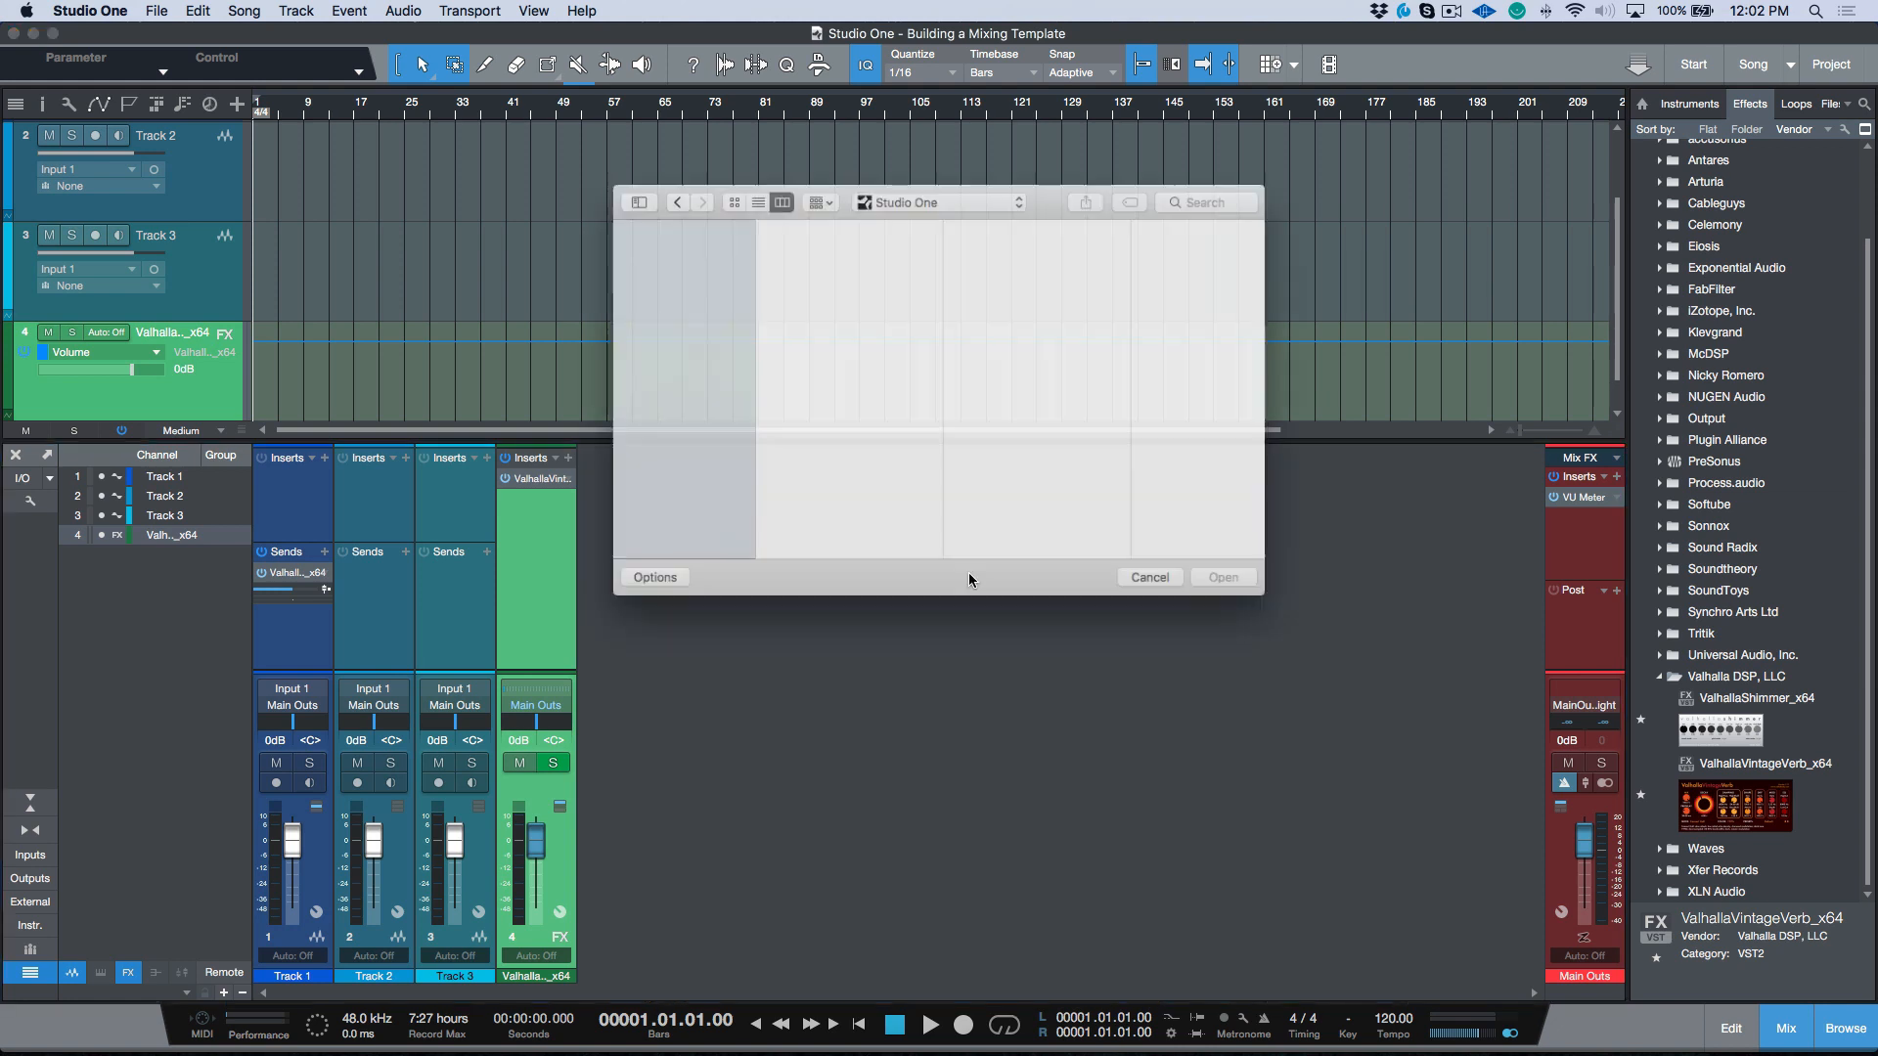
{"action": "left_click", "coordinate": [684, 504]}
{"action": "left_click", "coordinate": [822, 253]}
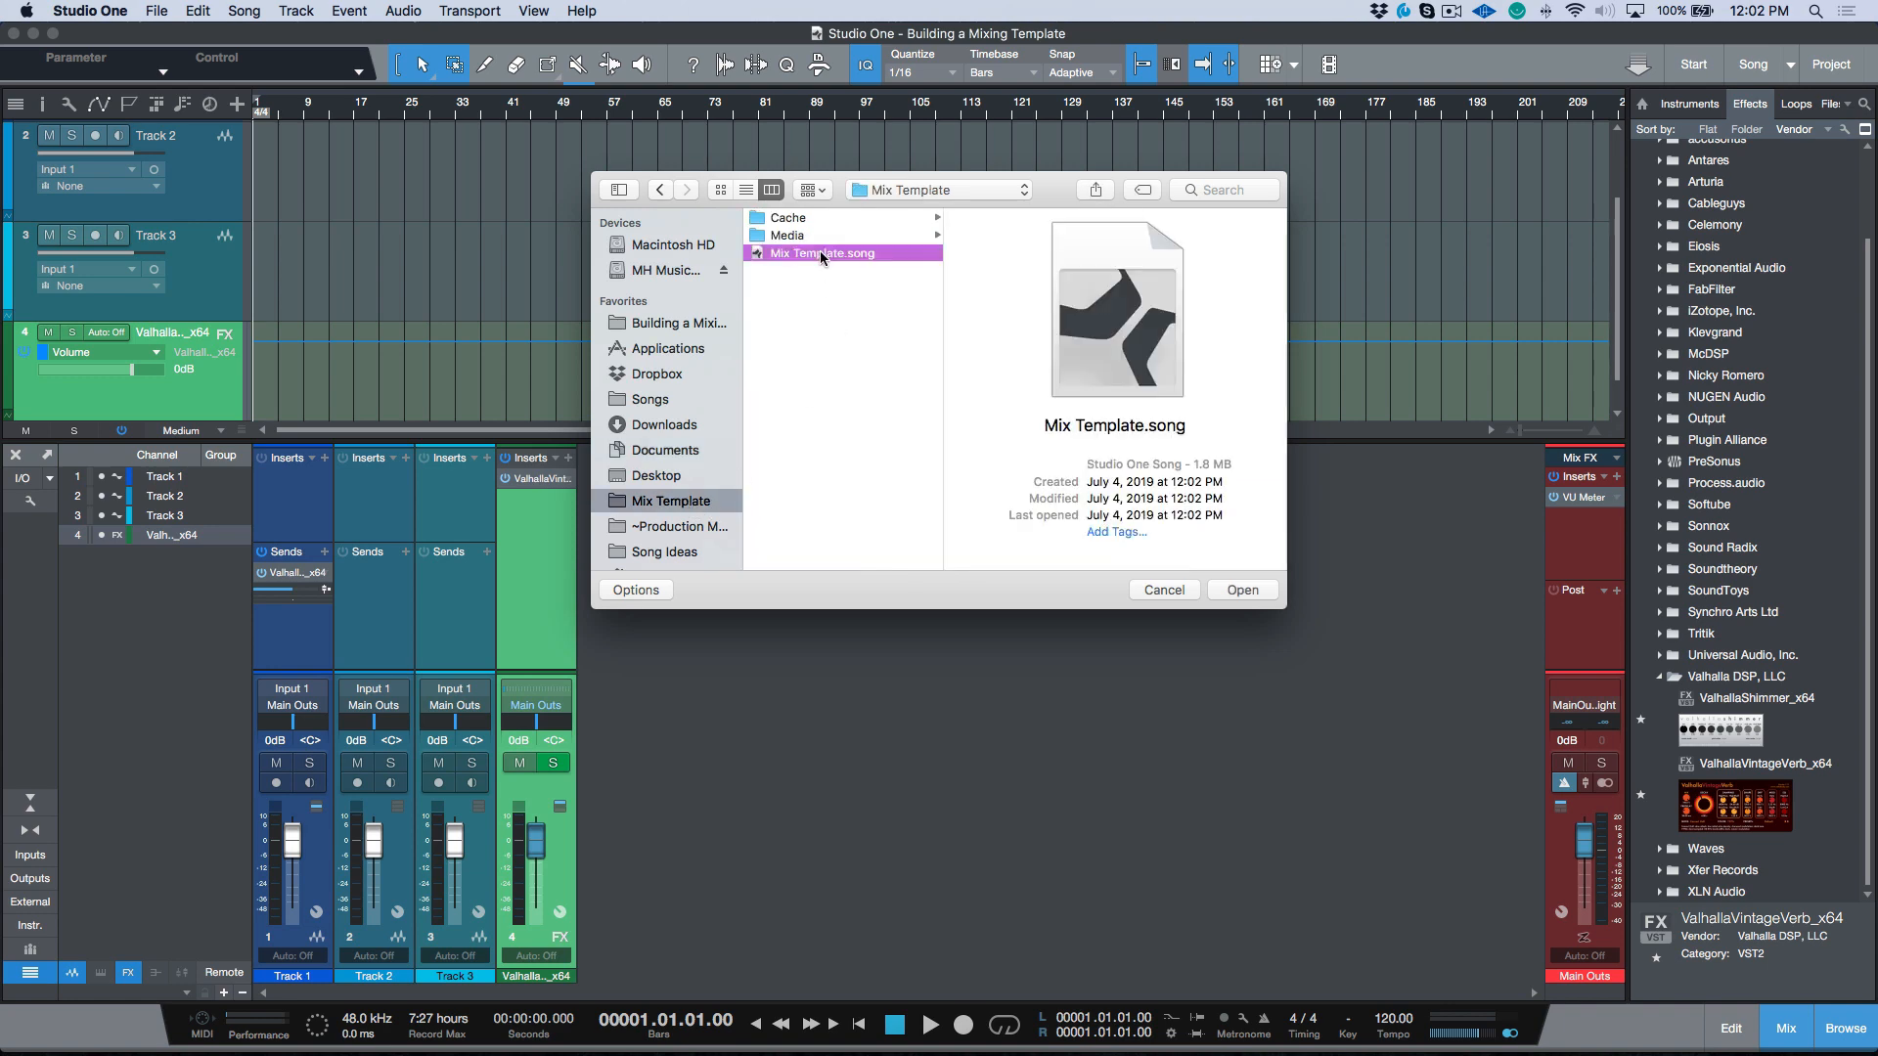
{"action": "left_click", "coordinate": [1242, 590]}
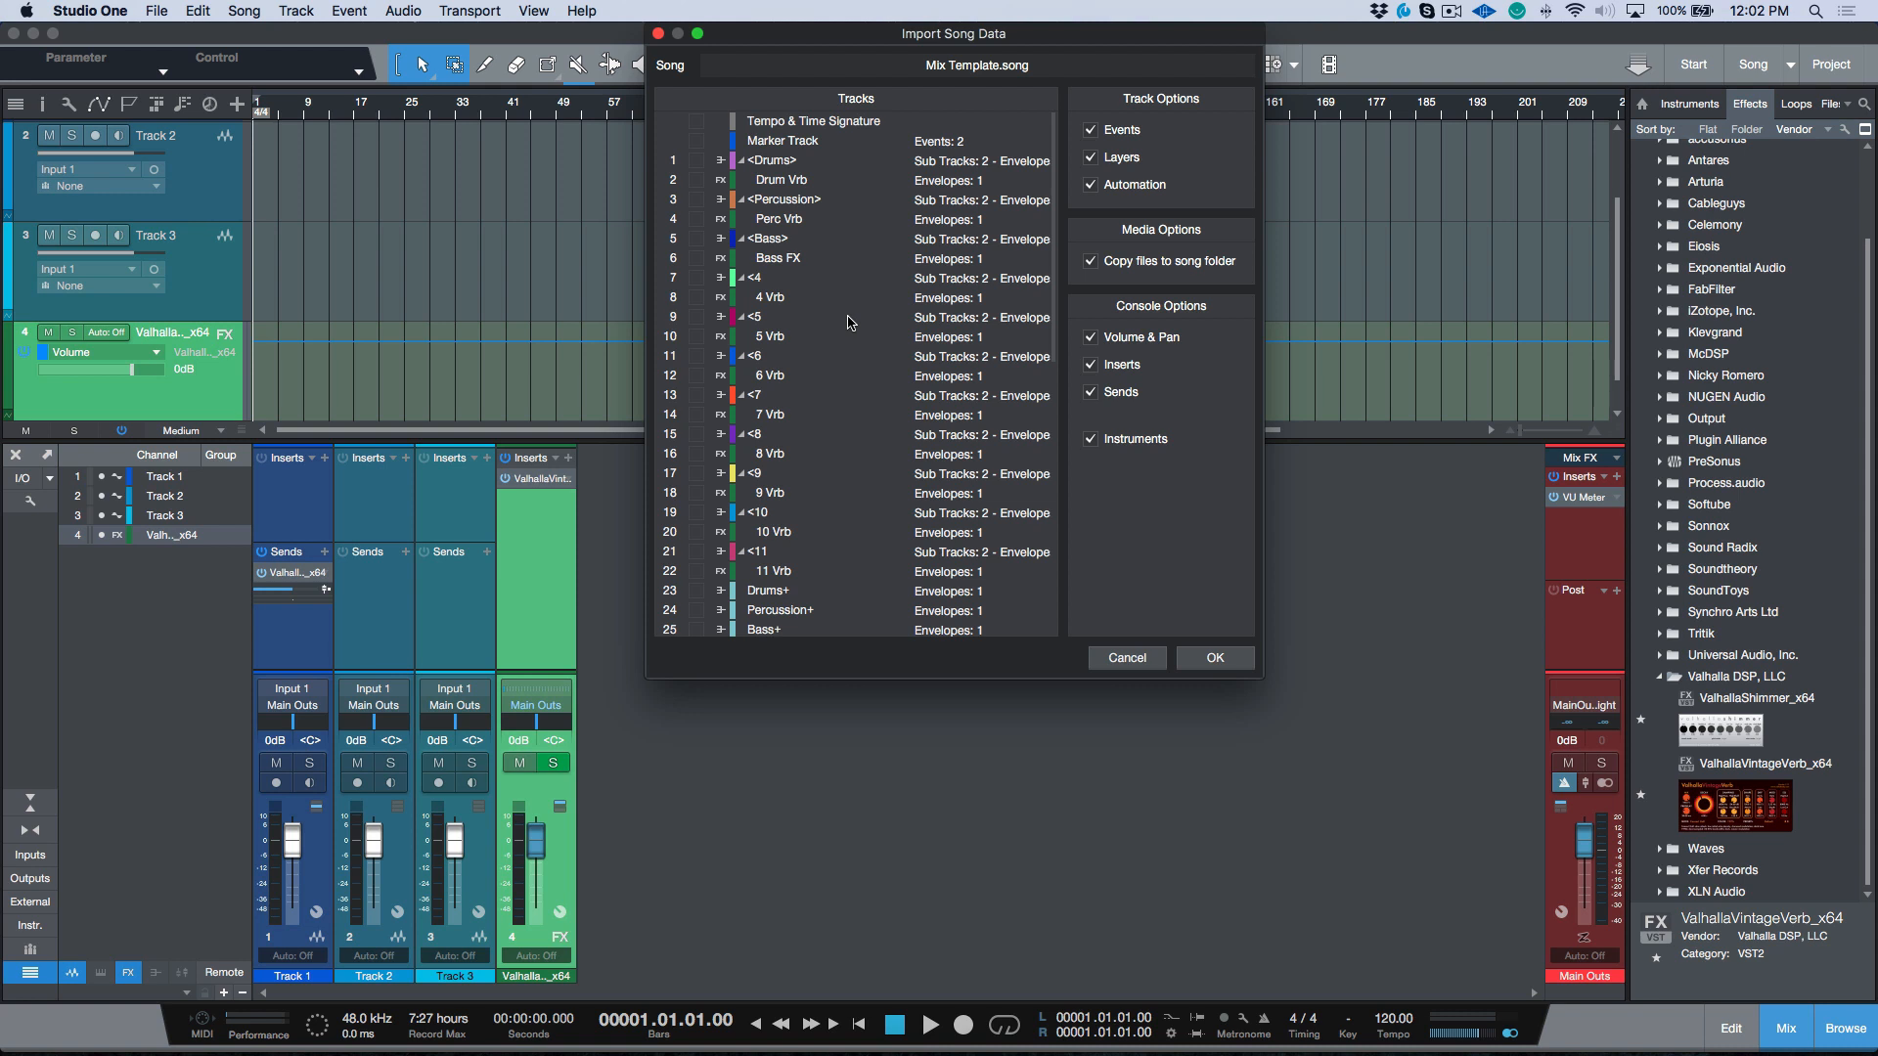
{"action": "scroll", "coordinate": [849, 323], "scroll_direction": "down", "scroll_amount": 10}
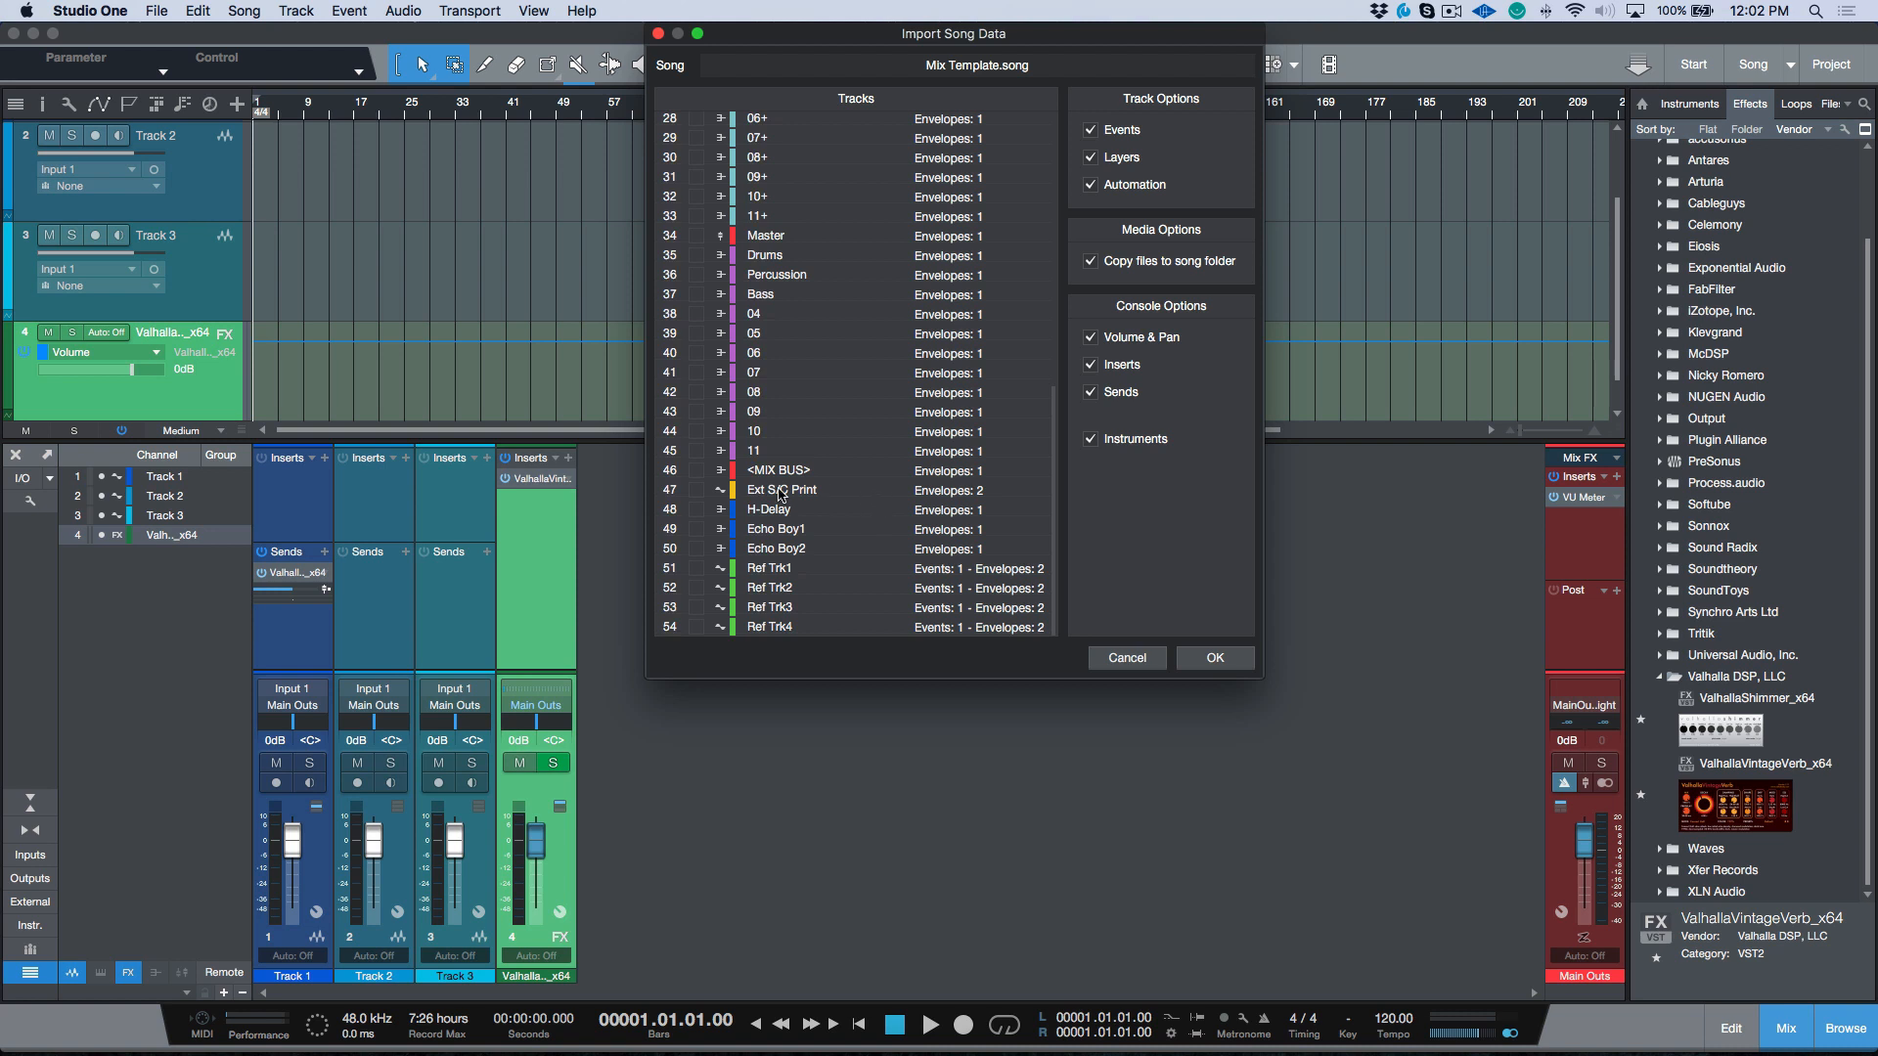
{"action": "scroll", "coordinate": [822, 489], "scroll_direction": "up", "scroll_amount": 5}
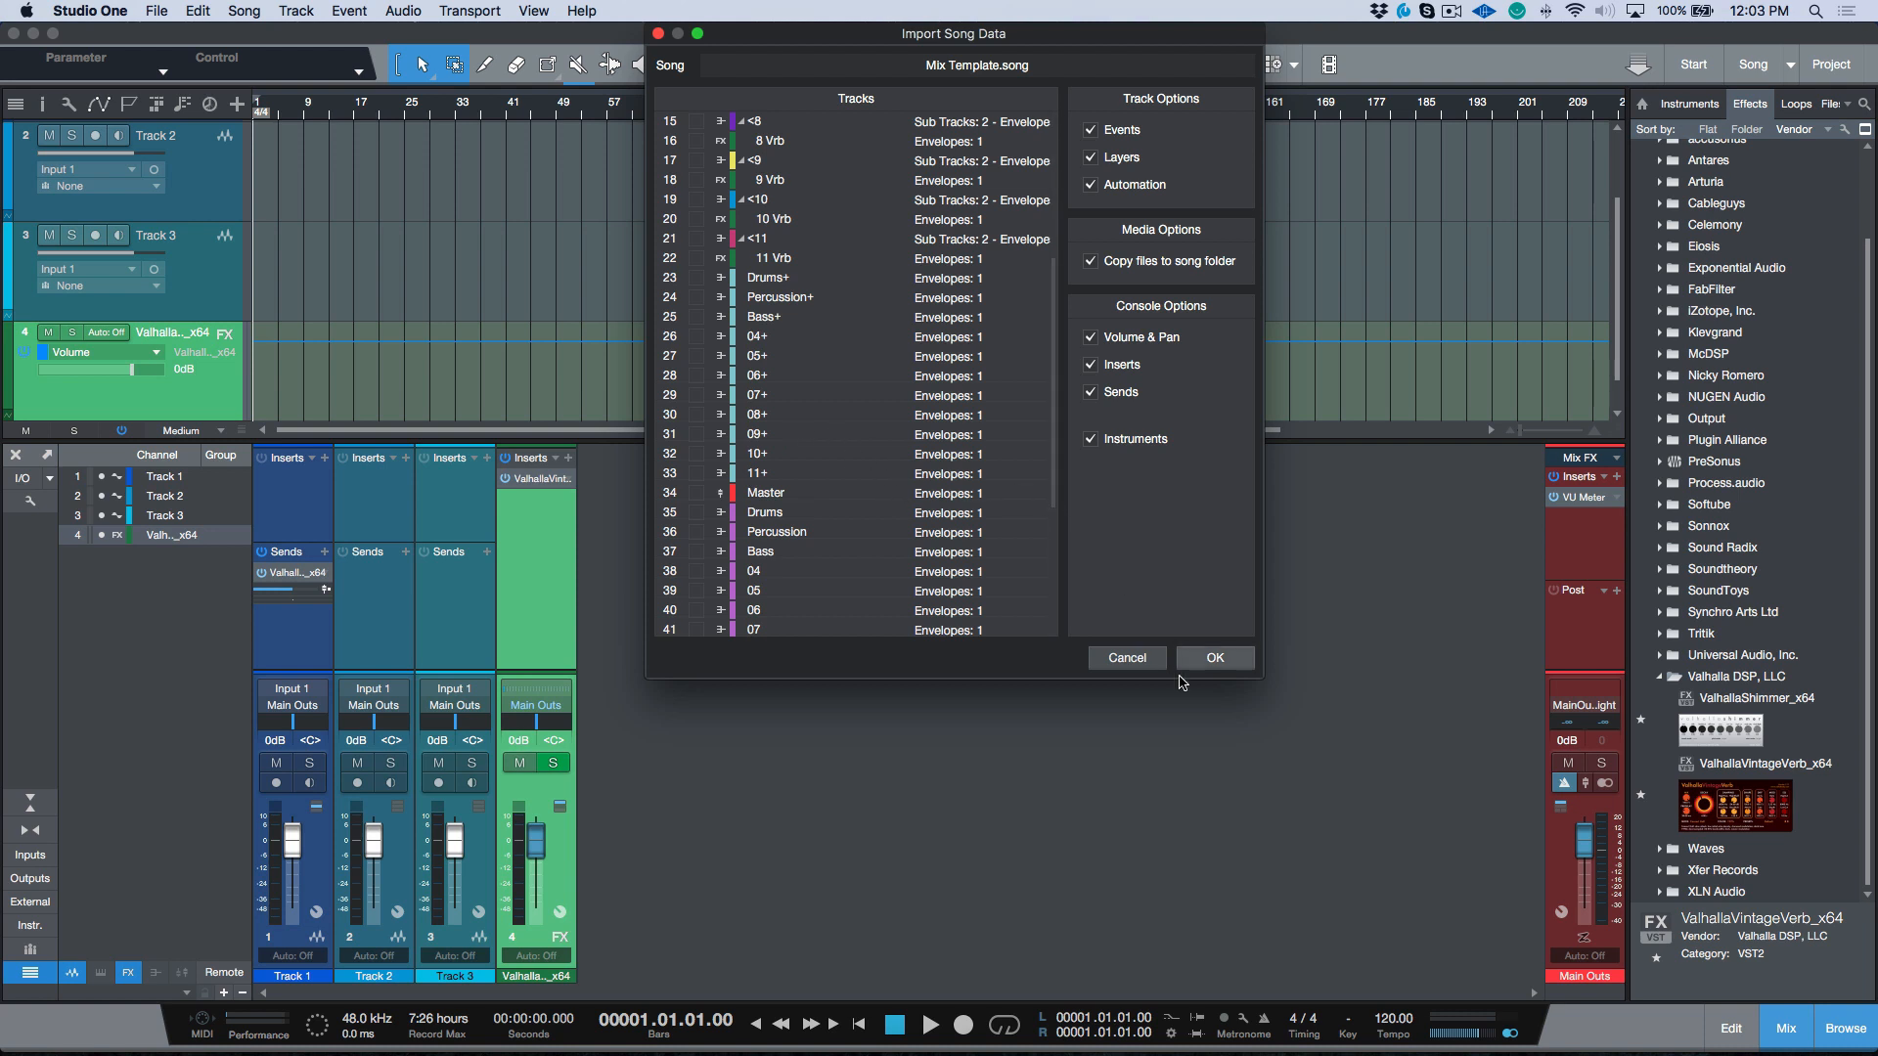
{"action": "left_click", "coordinate": [1137, 657]}
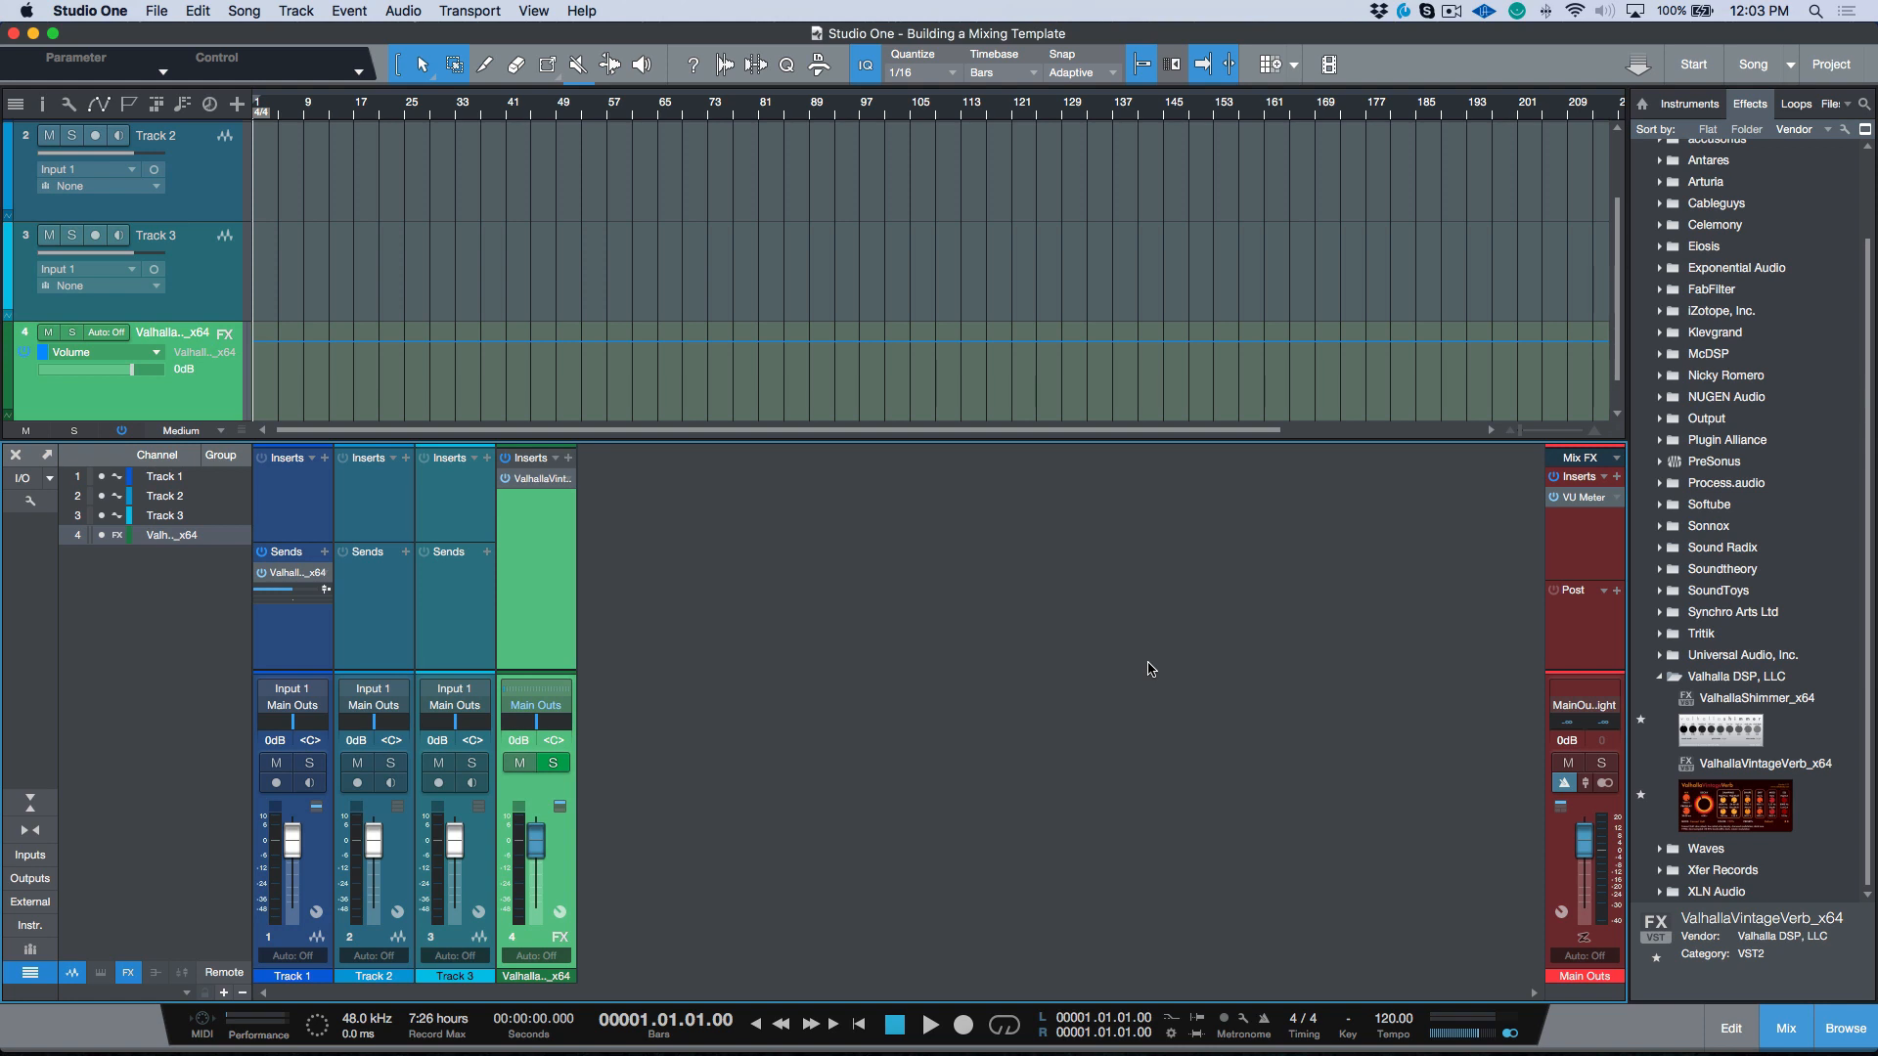
- Set the arrangement's track height to Normal and list the Waves effects down to H-Delay Stereo
{"action": "key", "text": "shift+w"}
{"action": "key", "text": "shift+w"}
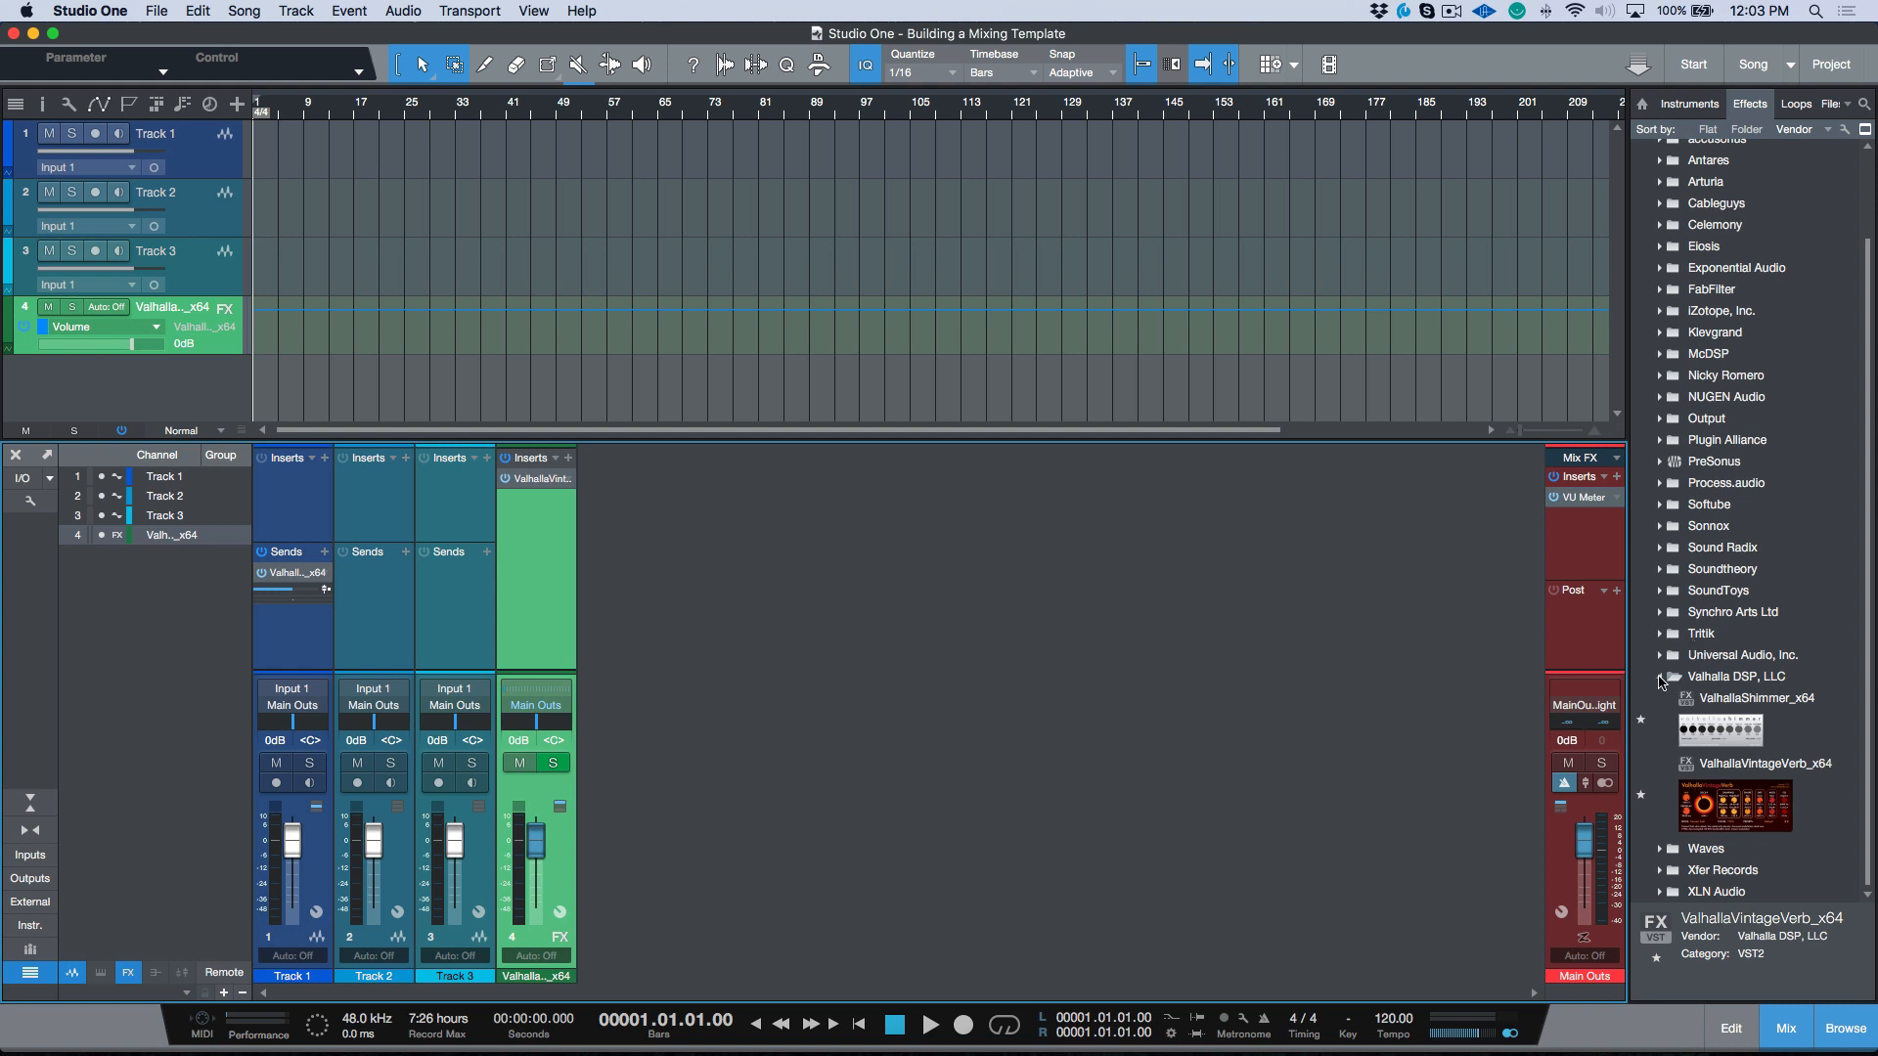
{"action": "left_click", "coordinate": [1660, 677]}
{"action": "left_click", "coordinate": [1660, 697]}
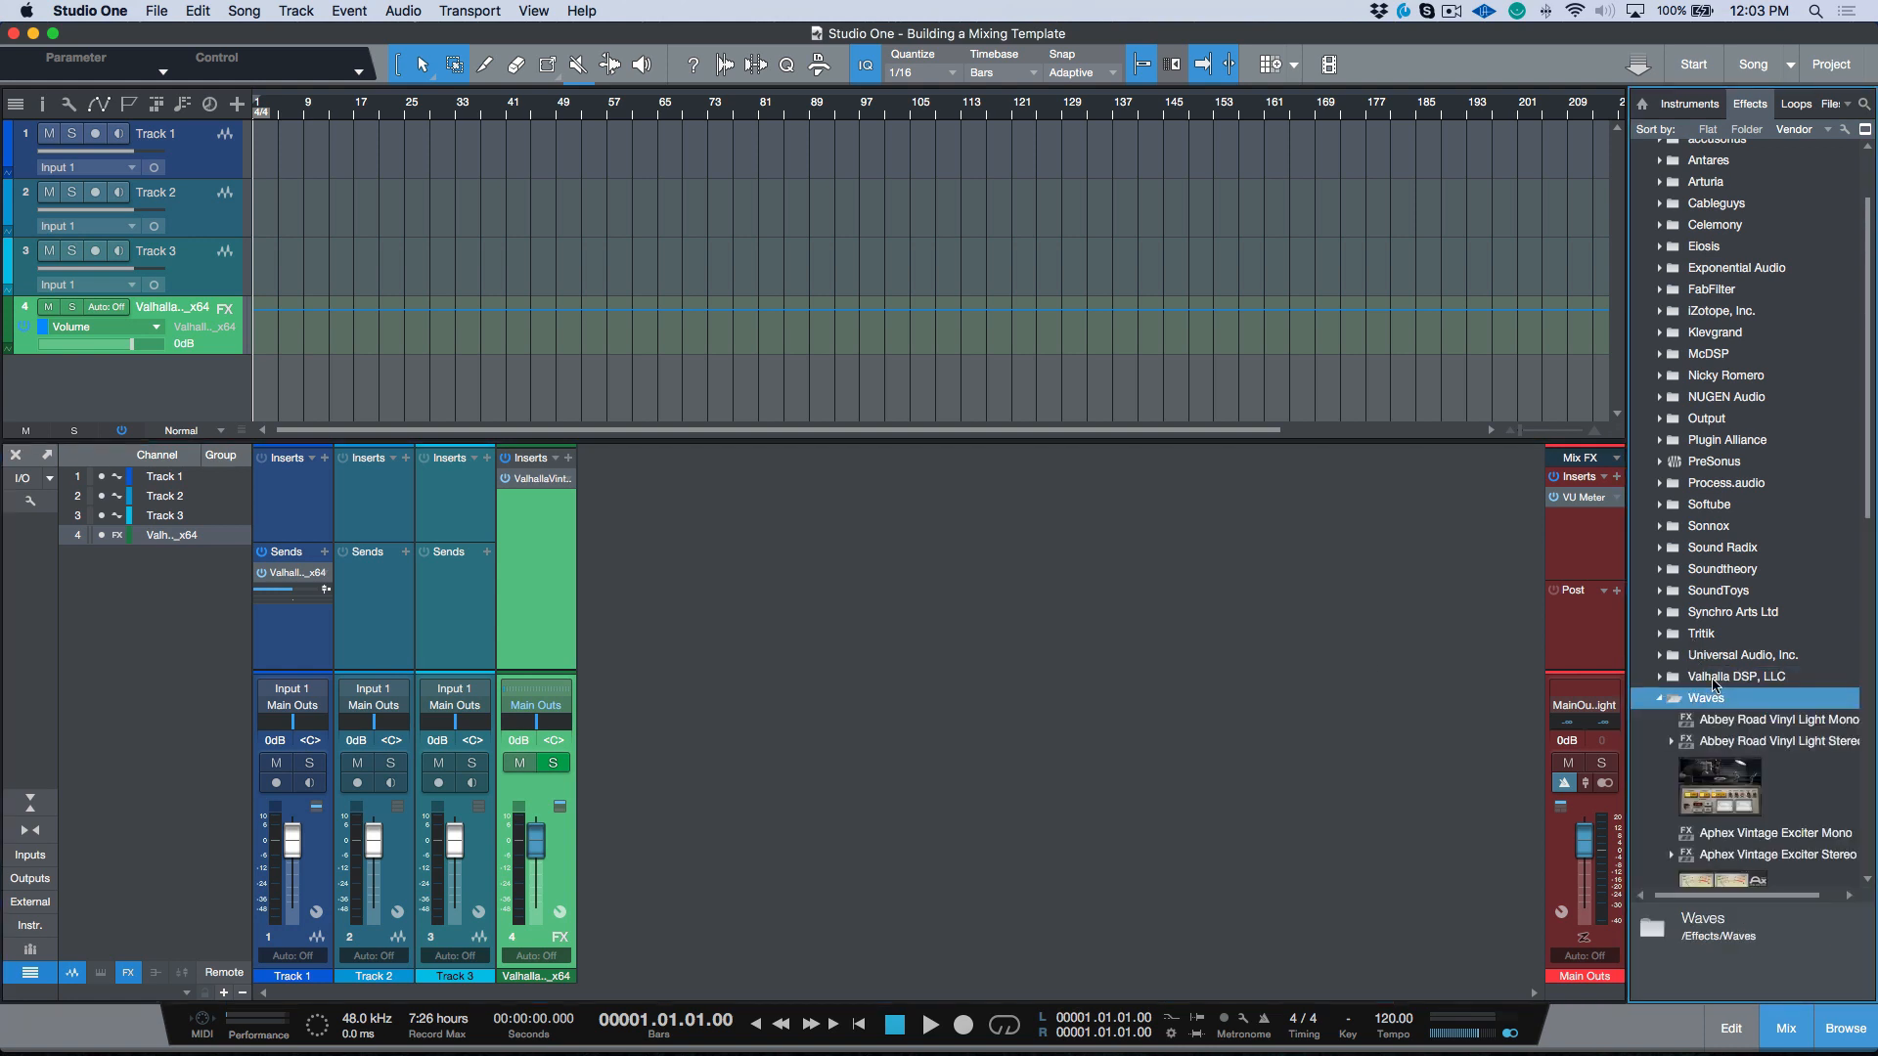
{"action": "scroll", "coordinate": [1713, 685], "scroll_direction": "down", "scroll_amount": 15}
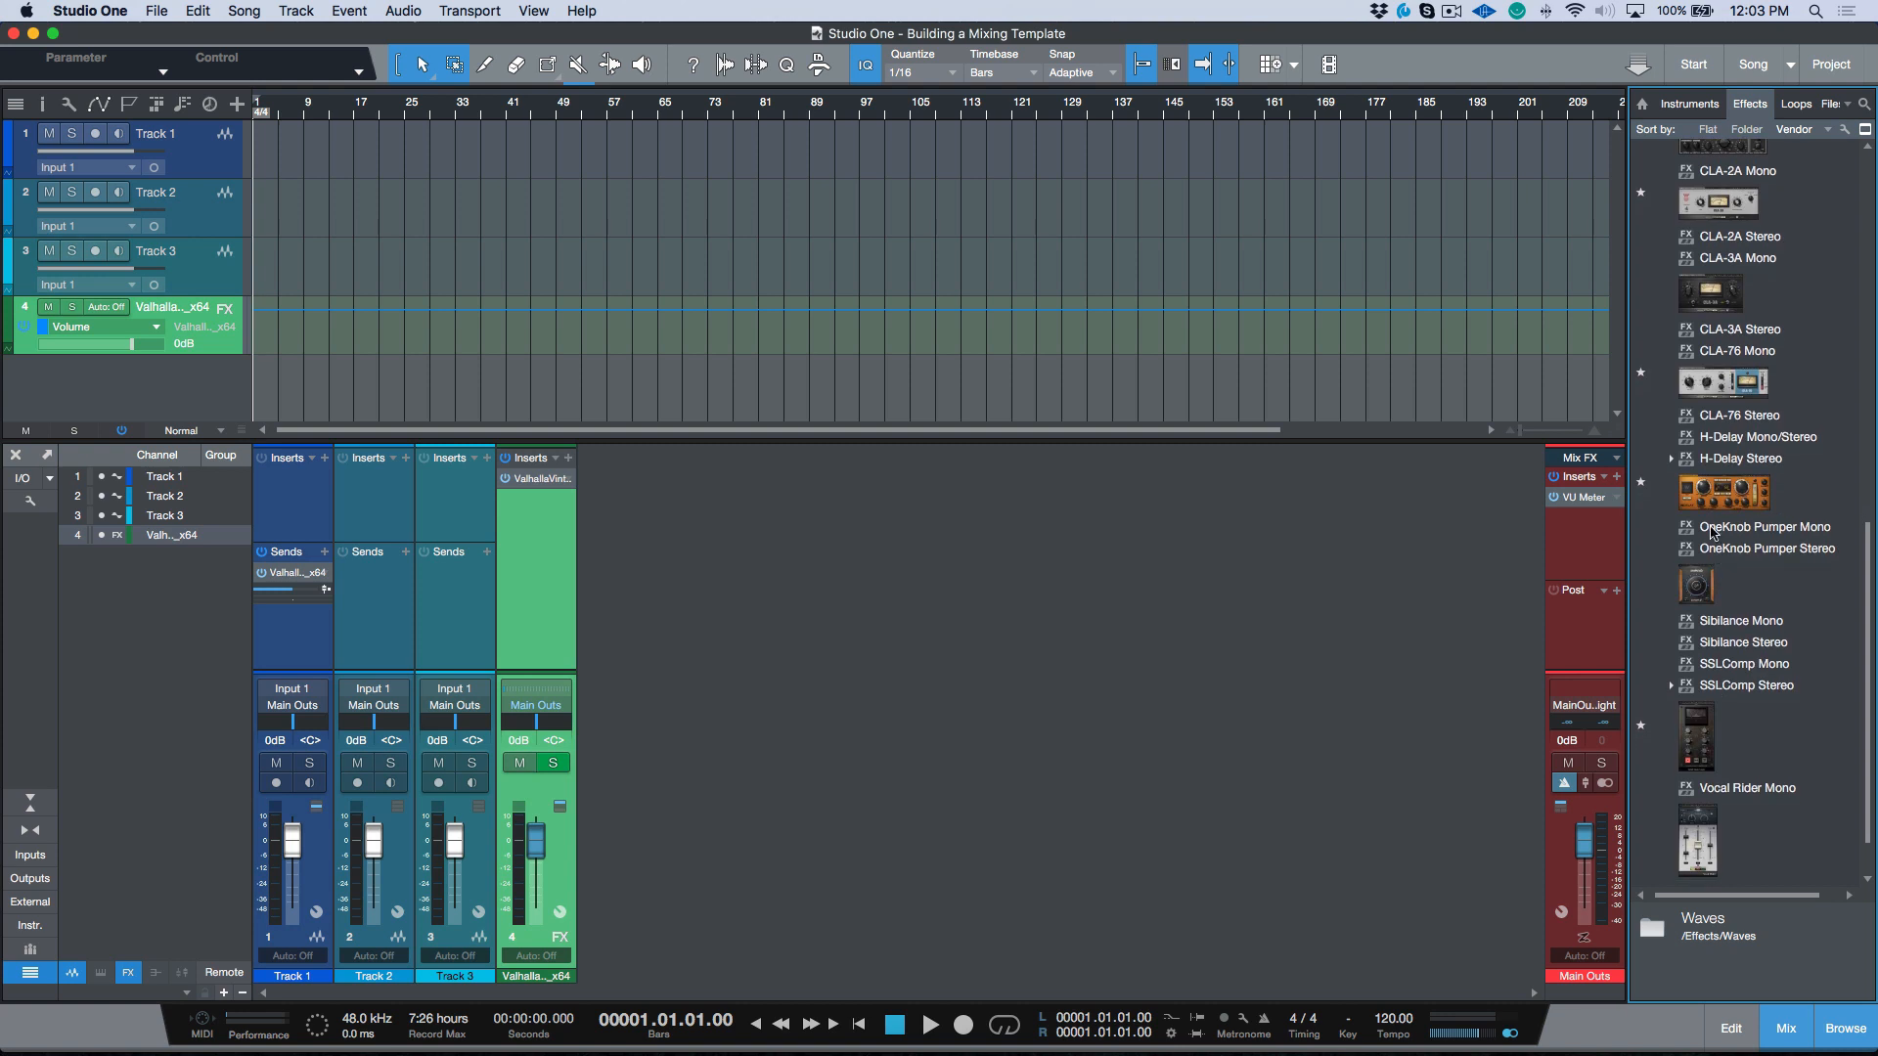
- Try adding H-Delay Stereo on a new FX channel in the mixer, and remove that channel
{"action": "left_click_drag", "start_coordinate": [1724, 494], "coordinate": [947, 645]}
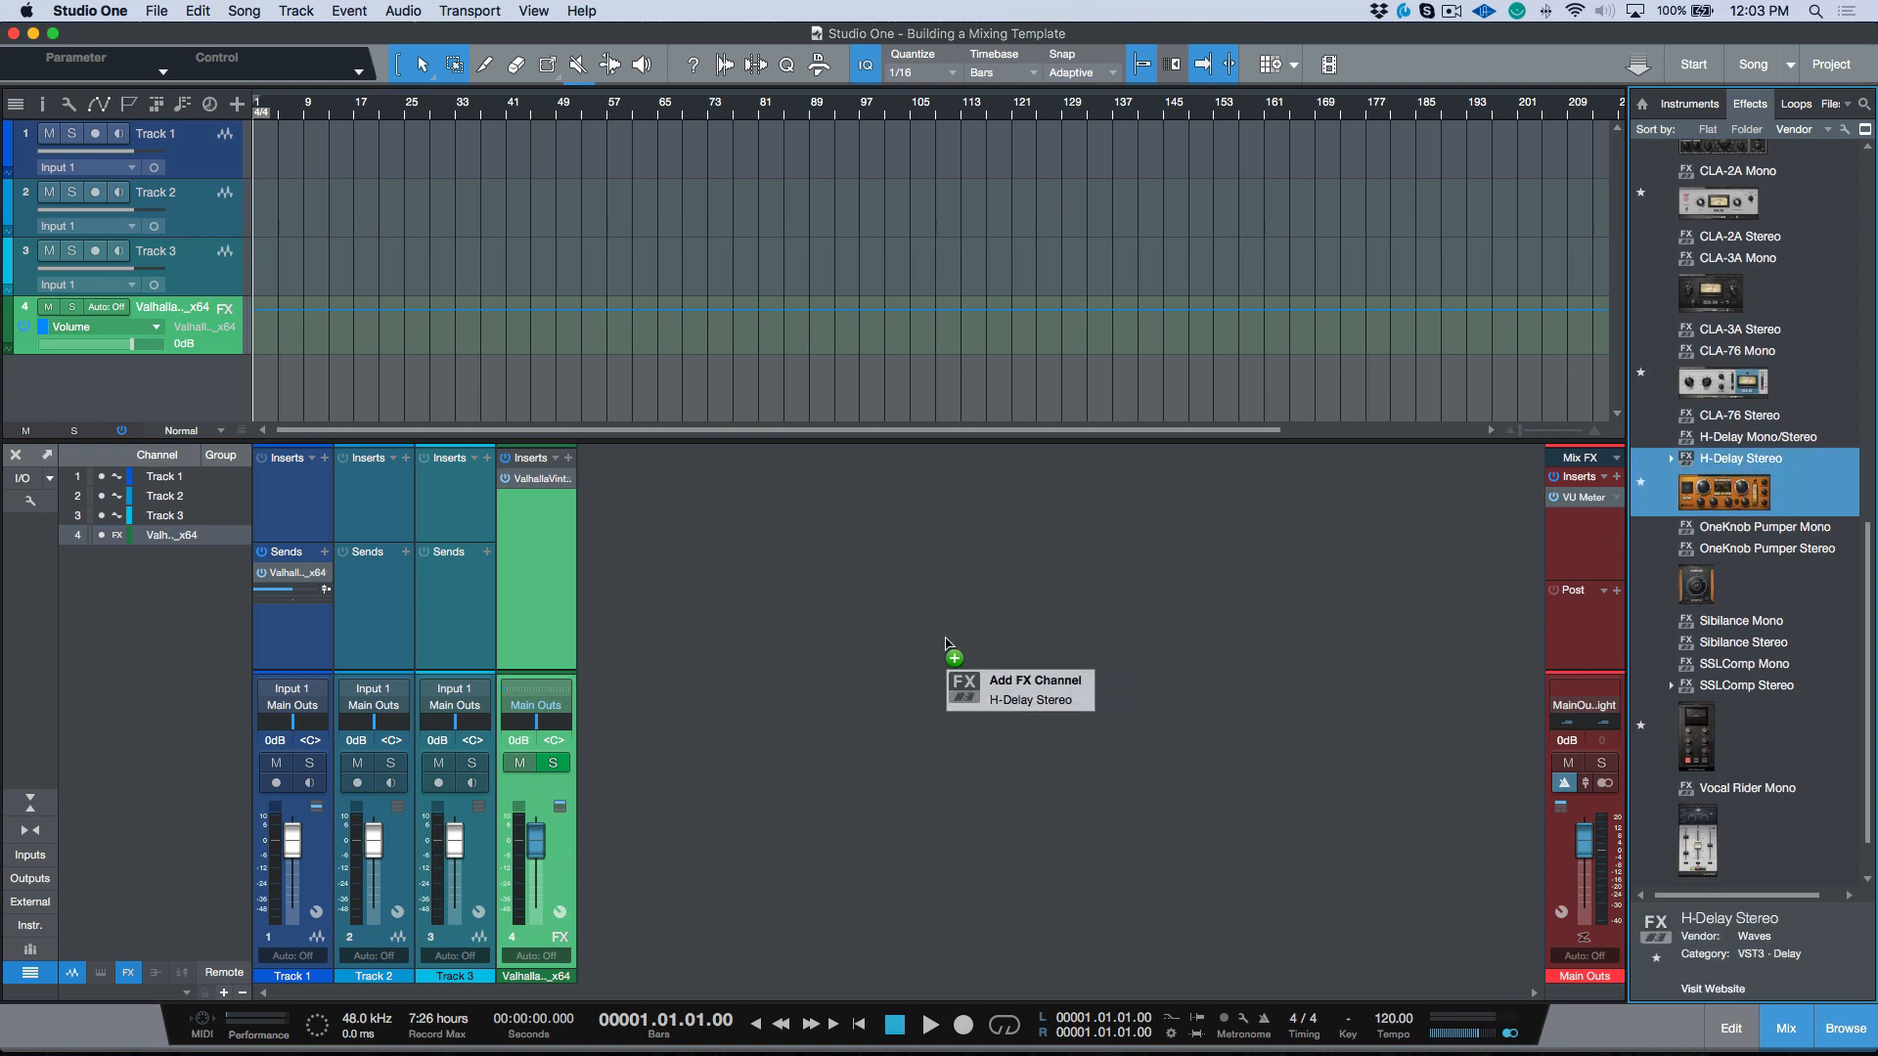
{"action": "left_click_drag", "start_coordinate": [946, 646], "coordinate": [945, 643]}
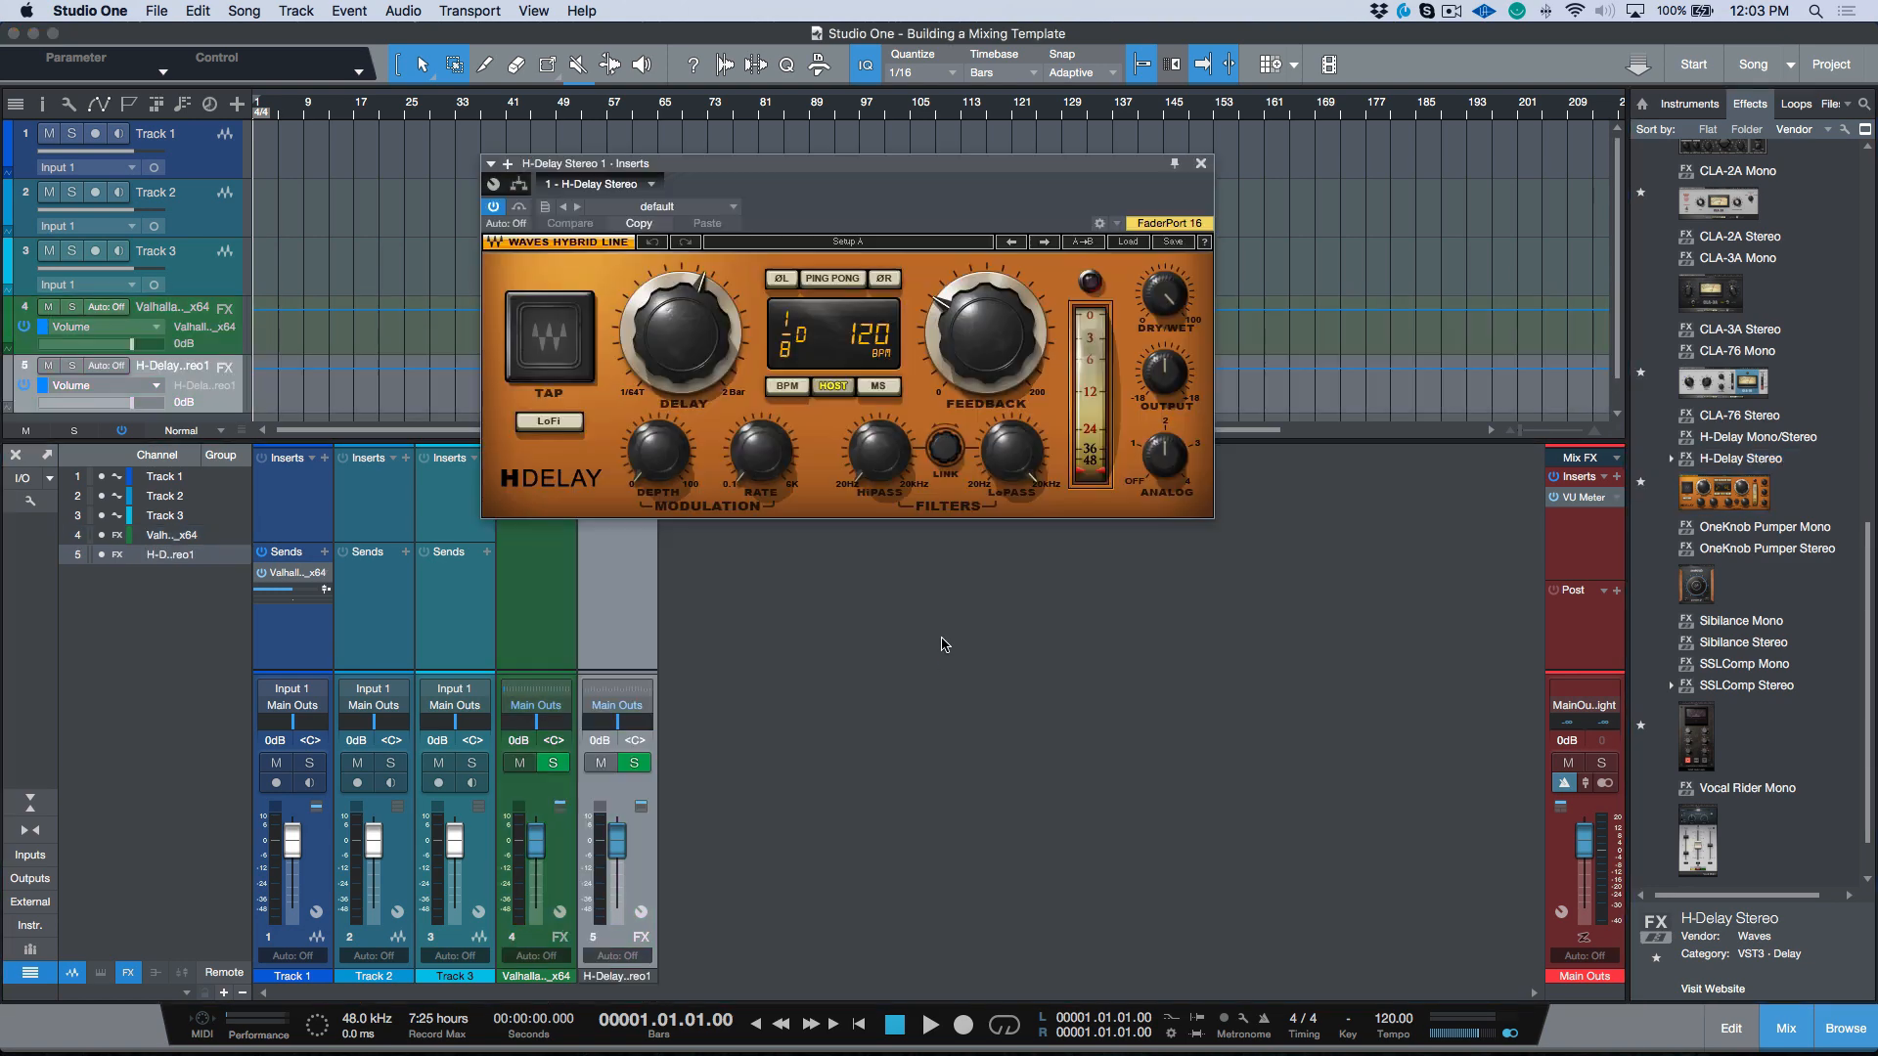
{"action": "left_click", "coordinate": [1201, 165]}
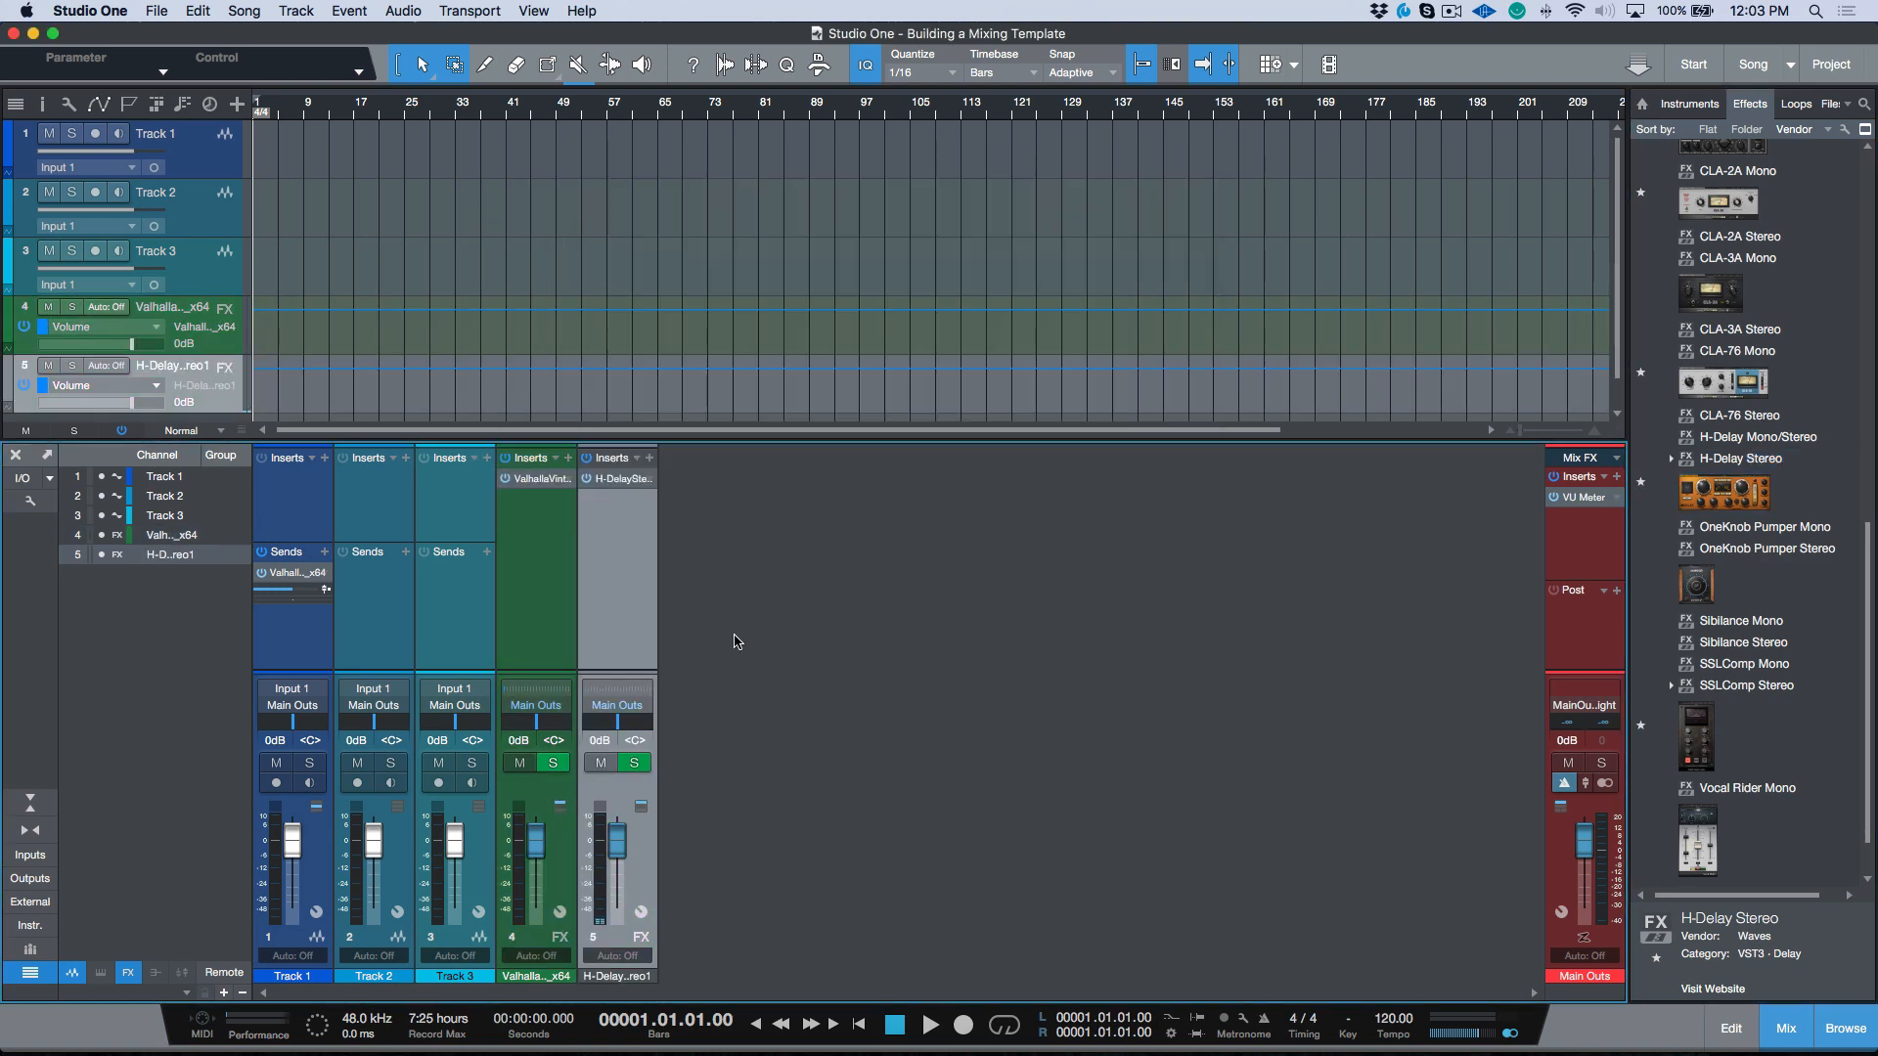
{"action": "right_click", "coordinate": [610, 592]}
{"action": "left_click", "coordinate": [684, 742]}
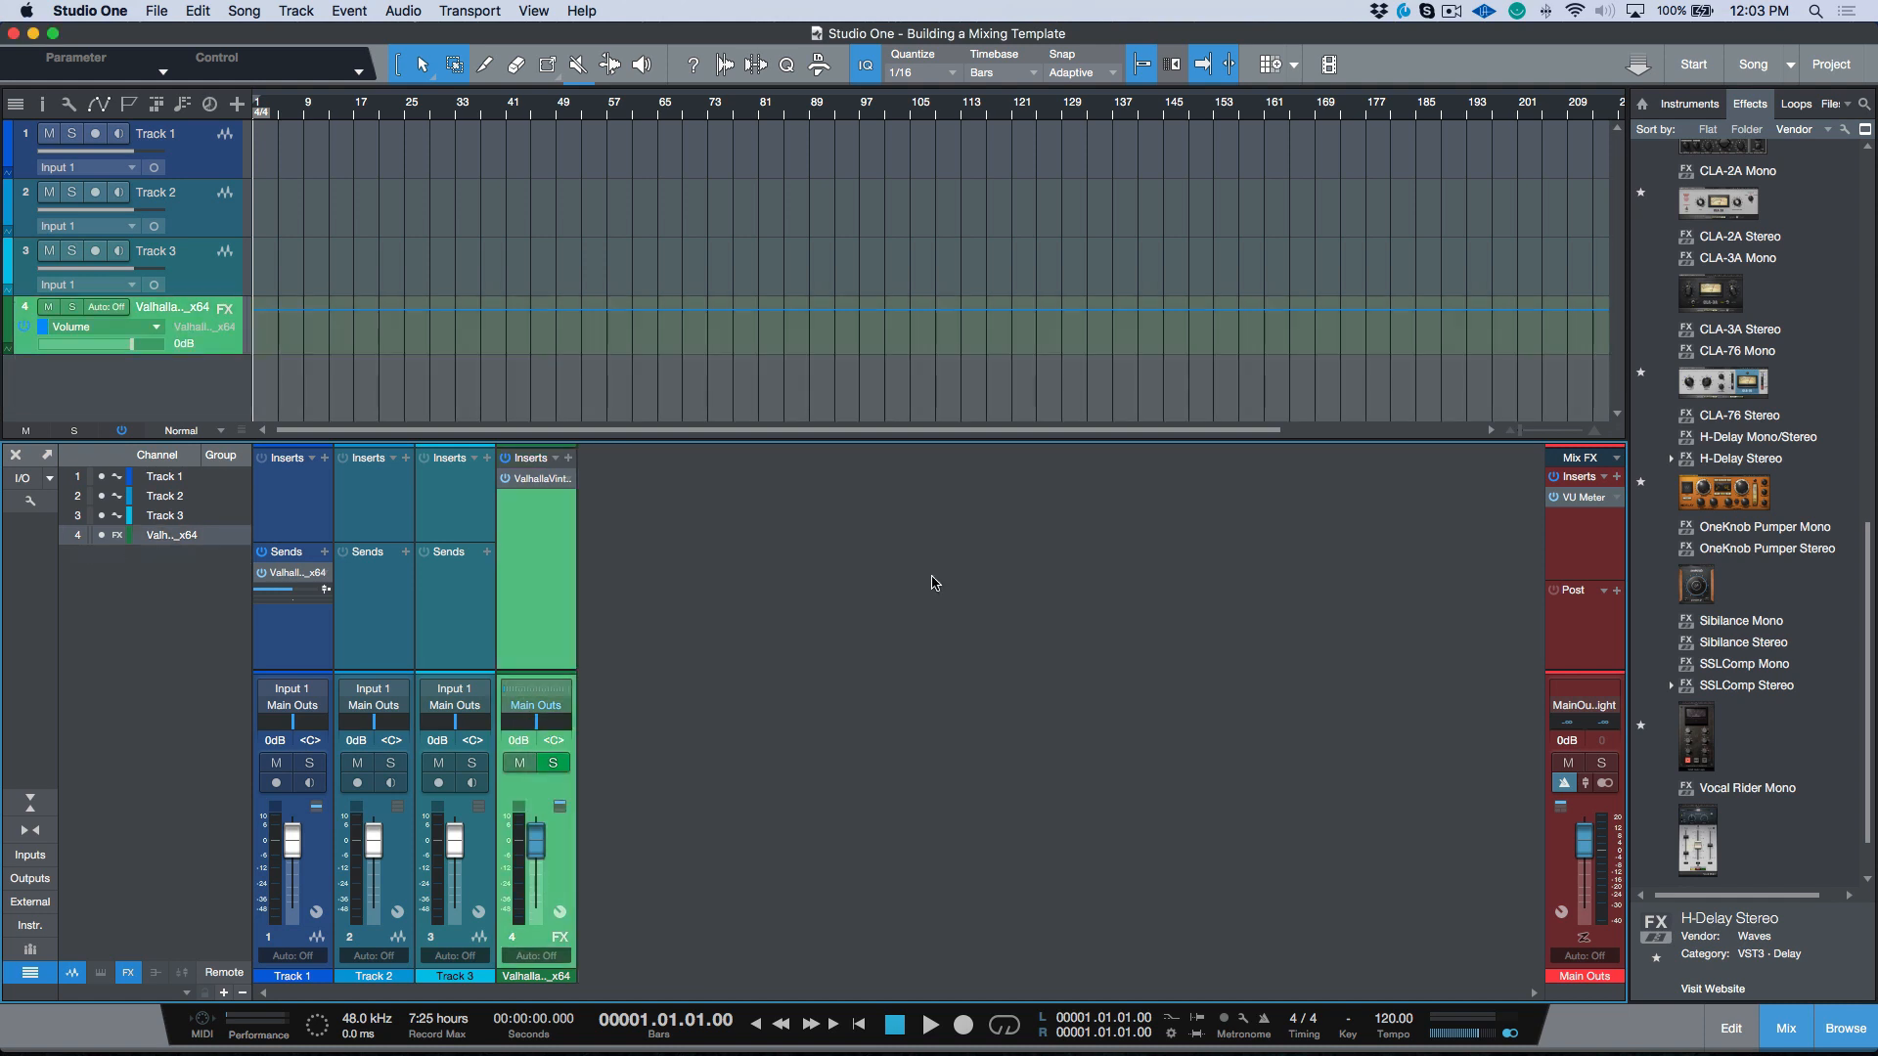
- Add H-Delay Stereo to the mixer on a new bus channel instead of an FX channel, and close its plug-in window
{"action": "left_click", "coordinate": [1721, 504]}
{"action": "left_click_drag", "start_coordinate": [1231, 583], "coordinate": [779, 597]}
{"action": "key", "text": "shift"}
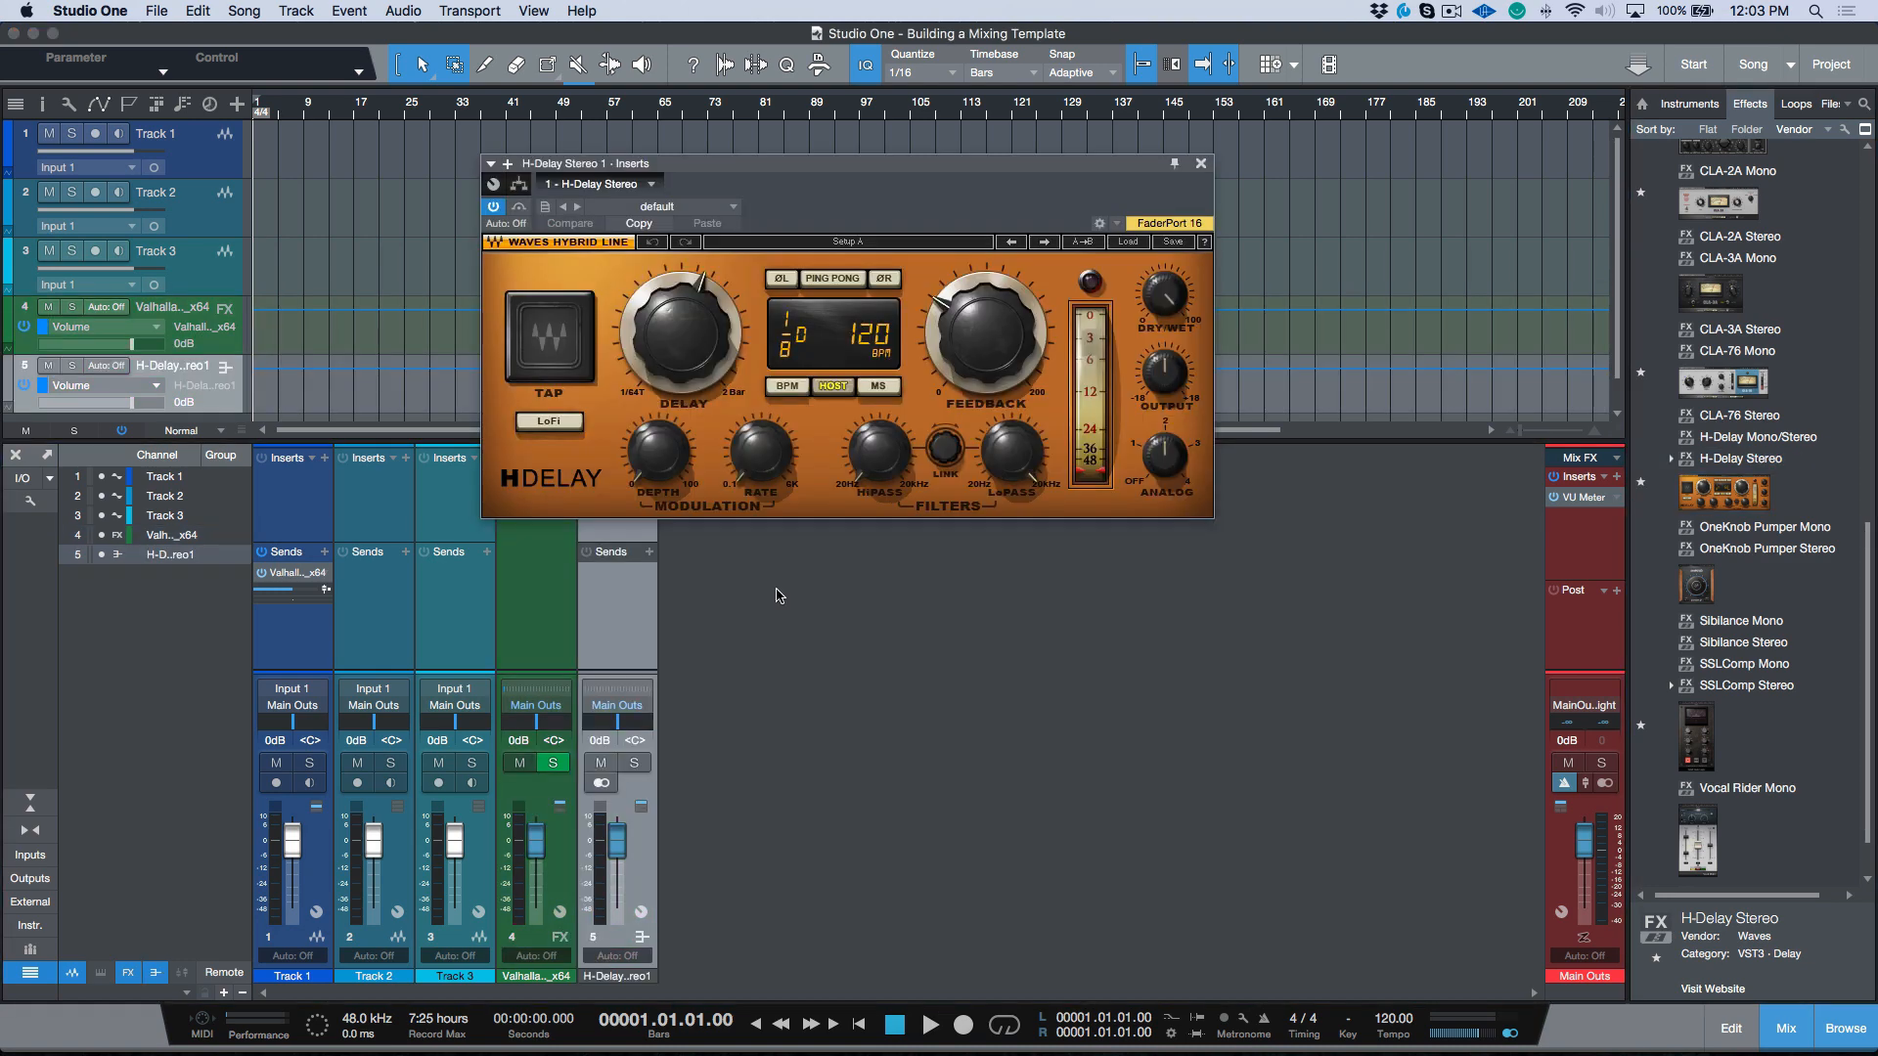
{"action": "left_click", "coordinate": [1201, 163]}
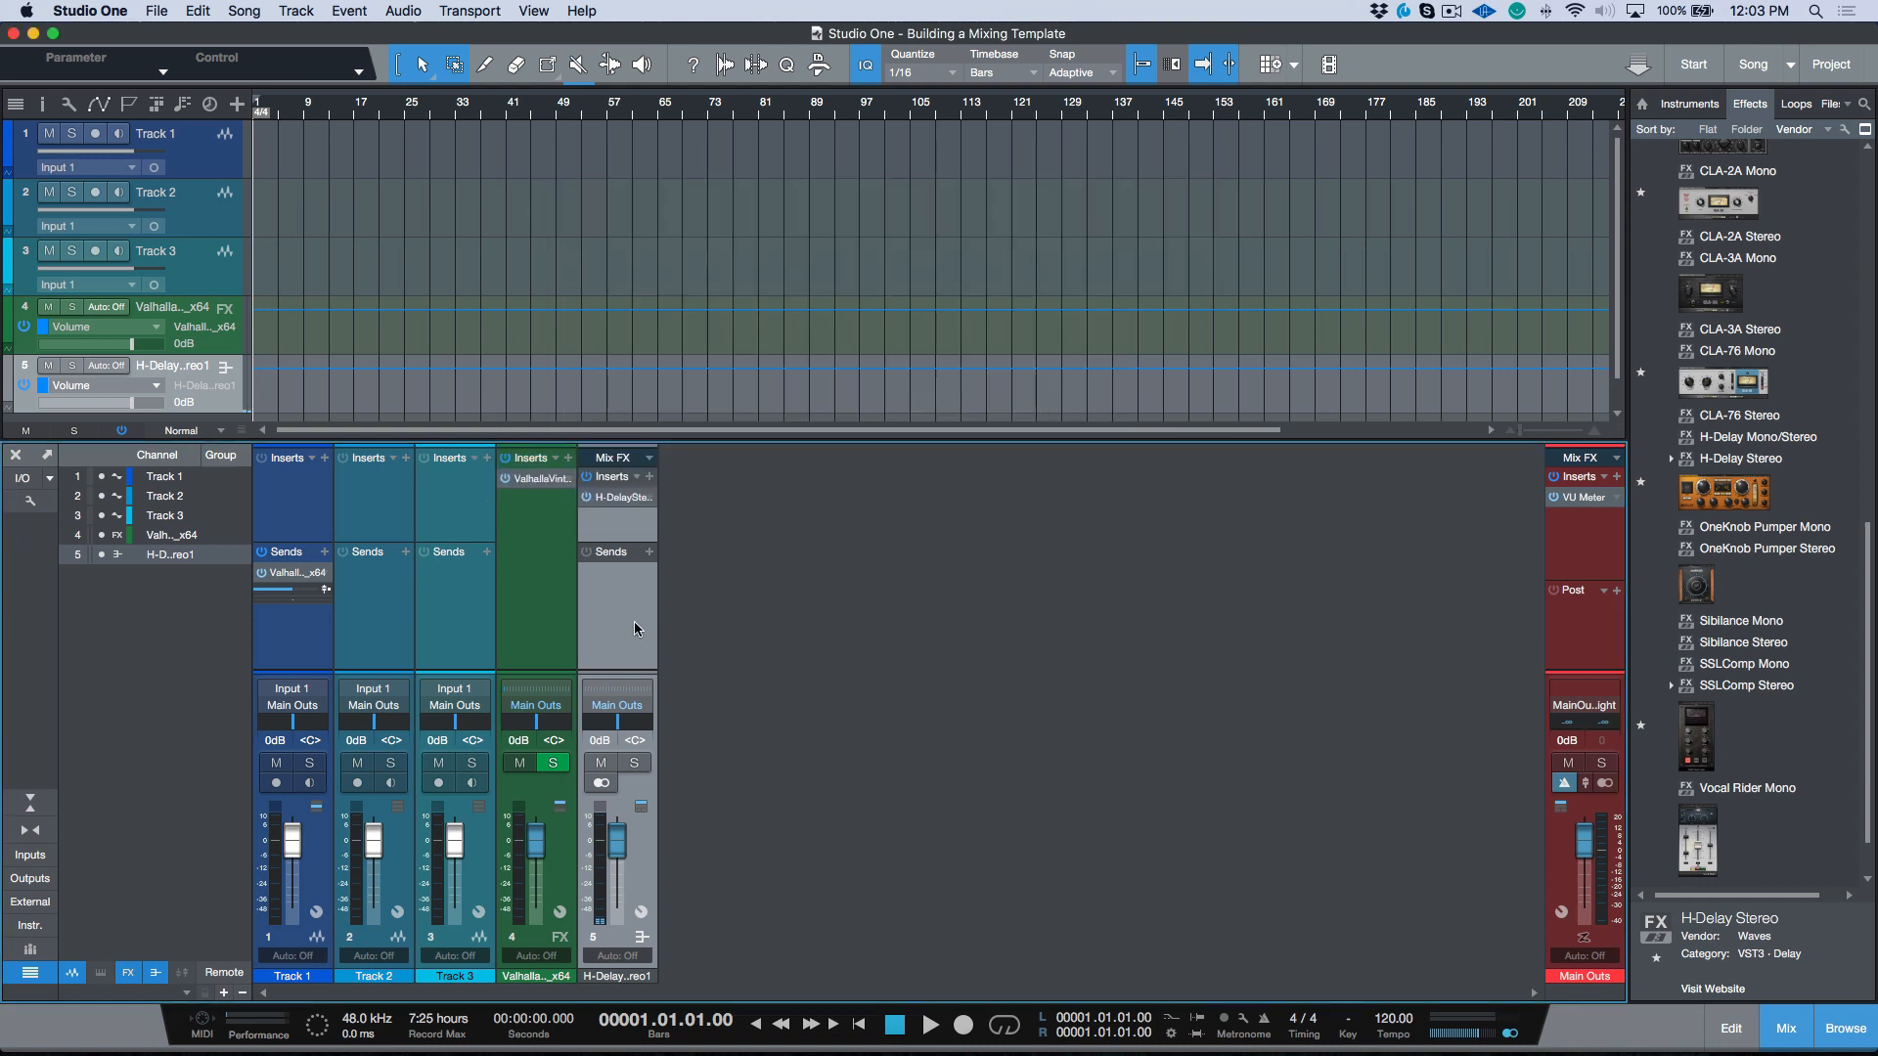
- Make the H-Delay bus solo safe and add a send from it to the Valhalla reverb at -34.7 dB
{"action": "left_click", "coordinate": [636, 765]}
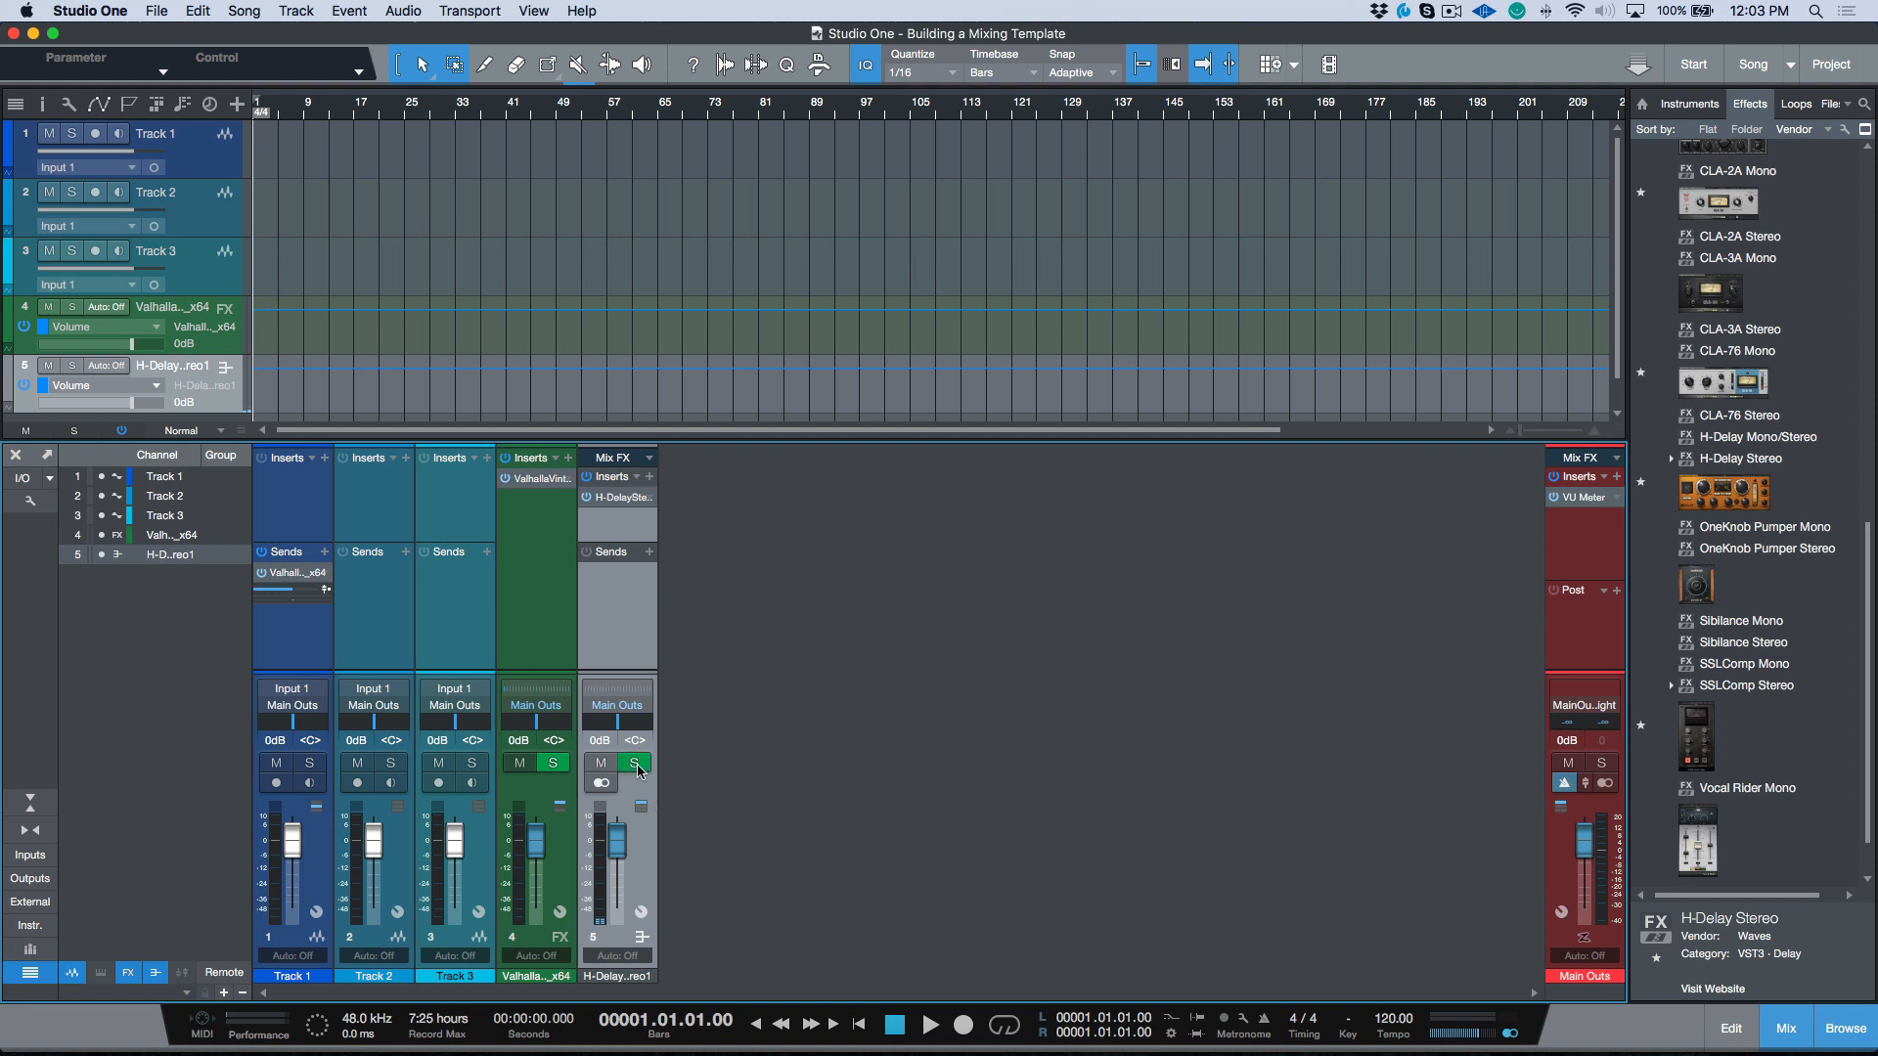
{"action": "left_click", "coordinate": [649, 552]}
{"action": "left_click", "coordinate": [706, 789]}
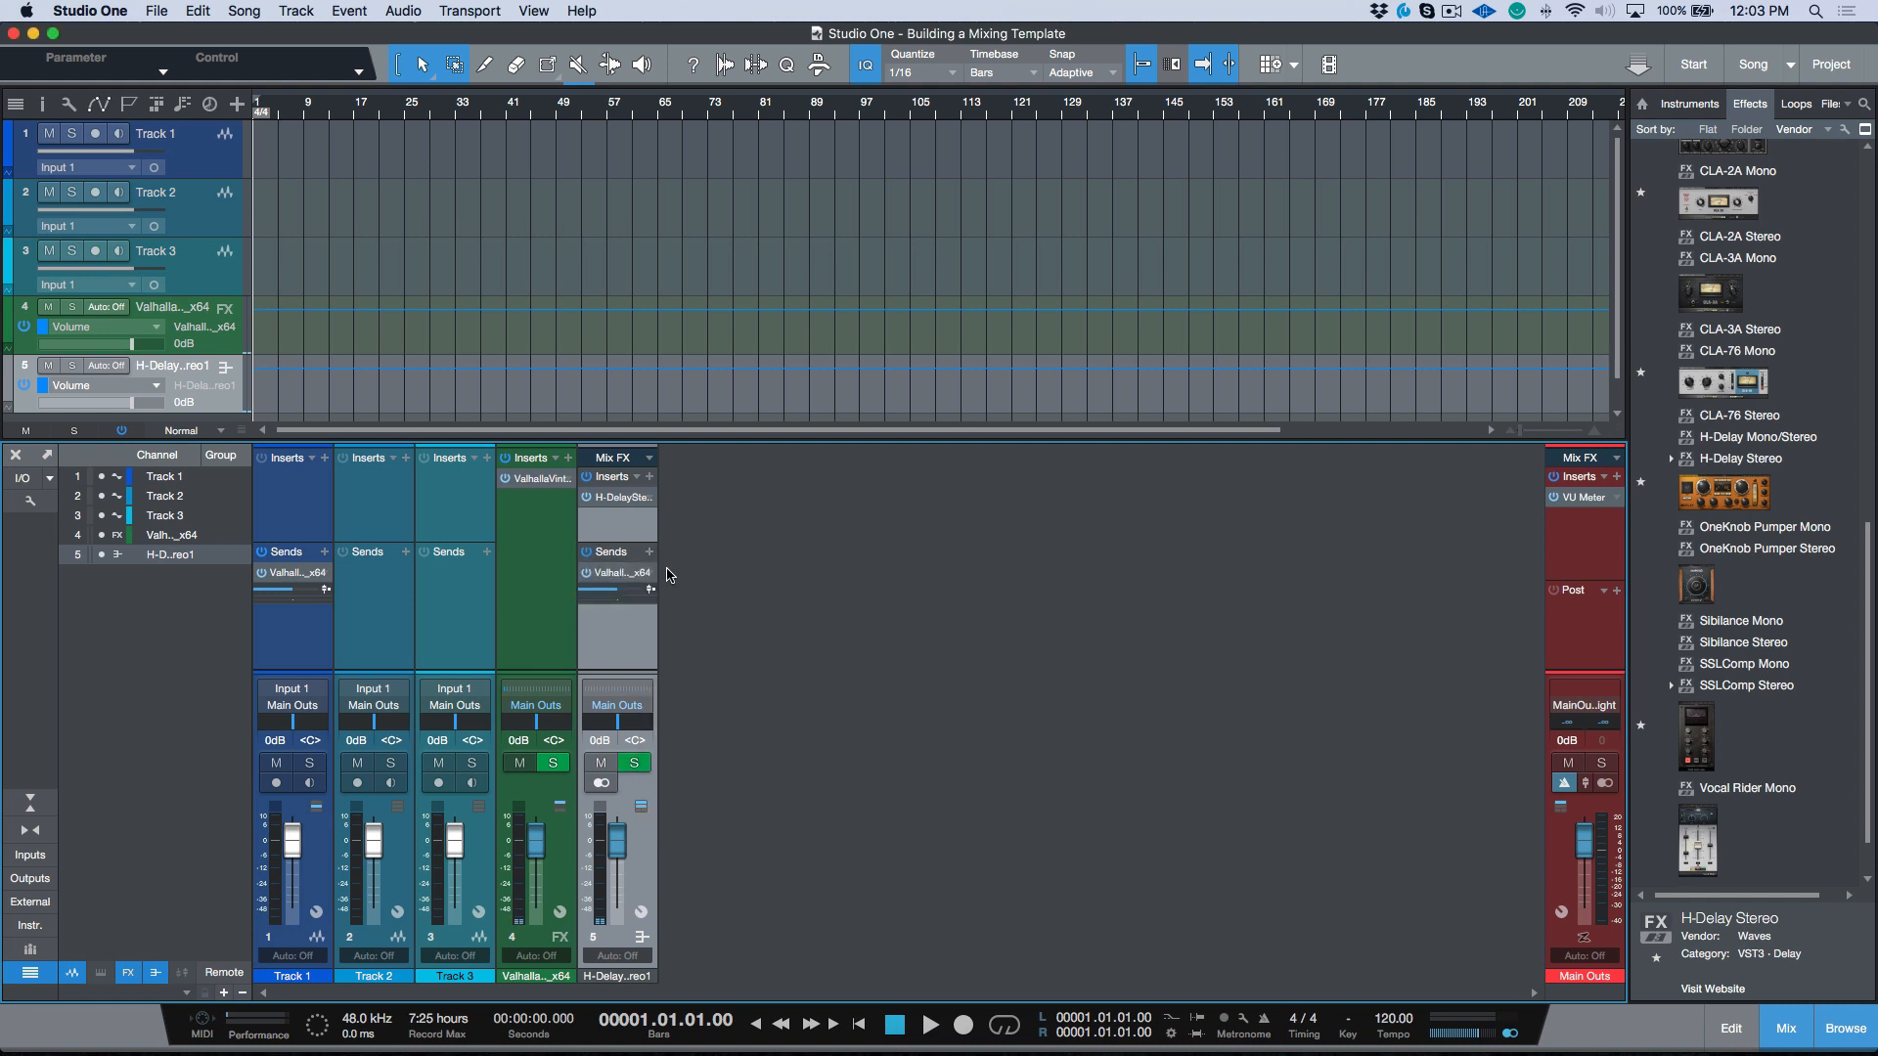
{"action": "left_click_drag", "start_coordinate": [604, 598], "coordinate": [595, 599]}
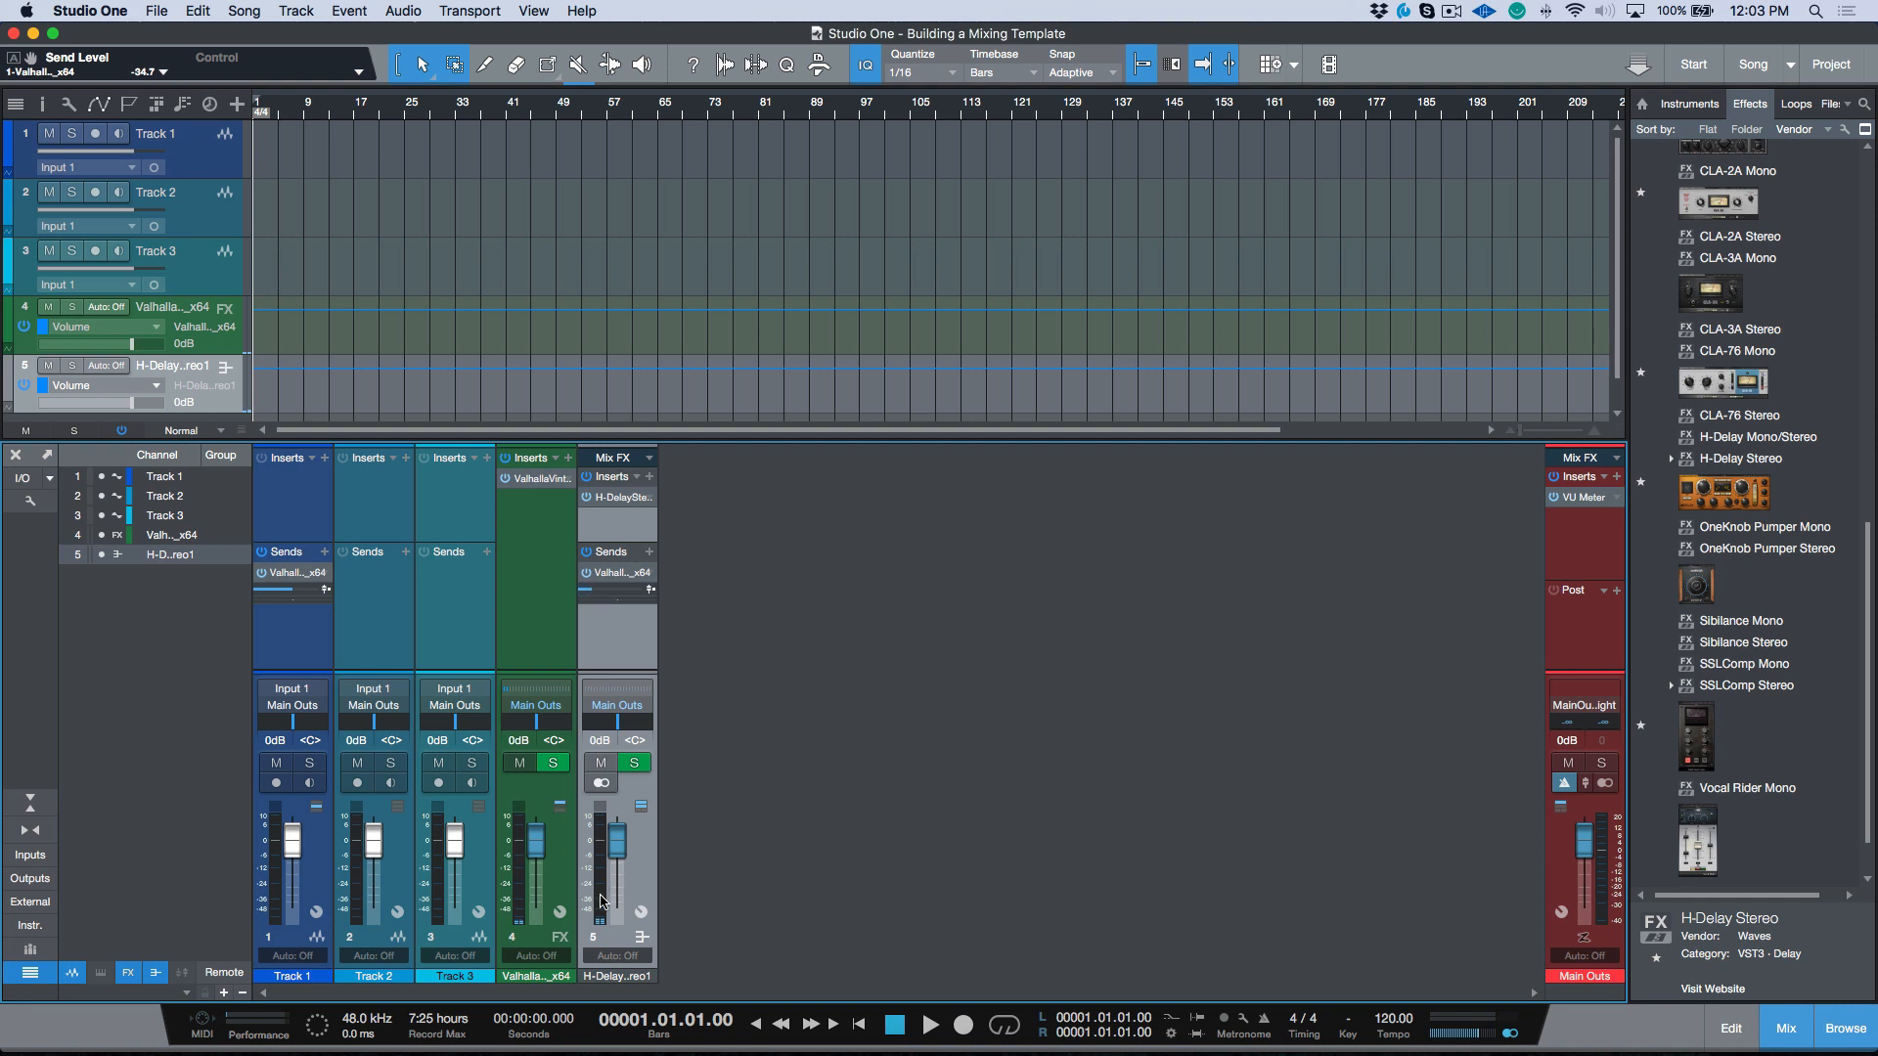
- Add Exponential Audio's R4 reverb to the mixer on a new FX channel
{"action": "scroll", "coordinate": [1707, 269], "scroll_direction": "up", "scroll_amount": 5}
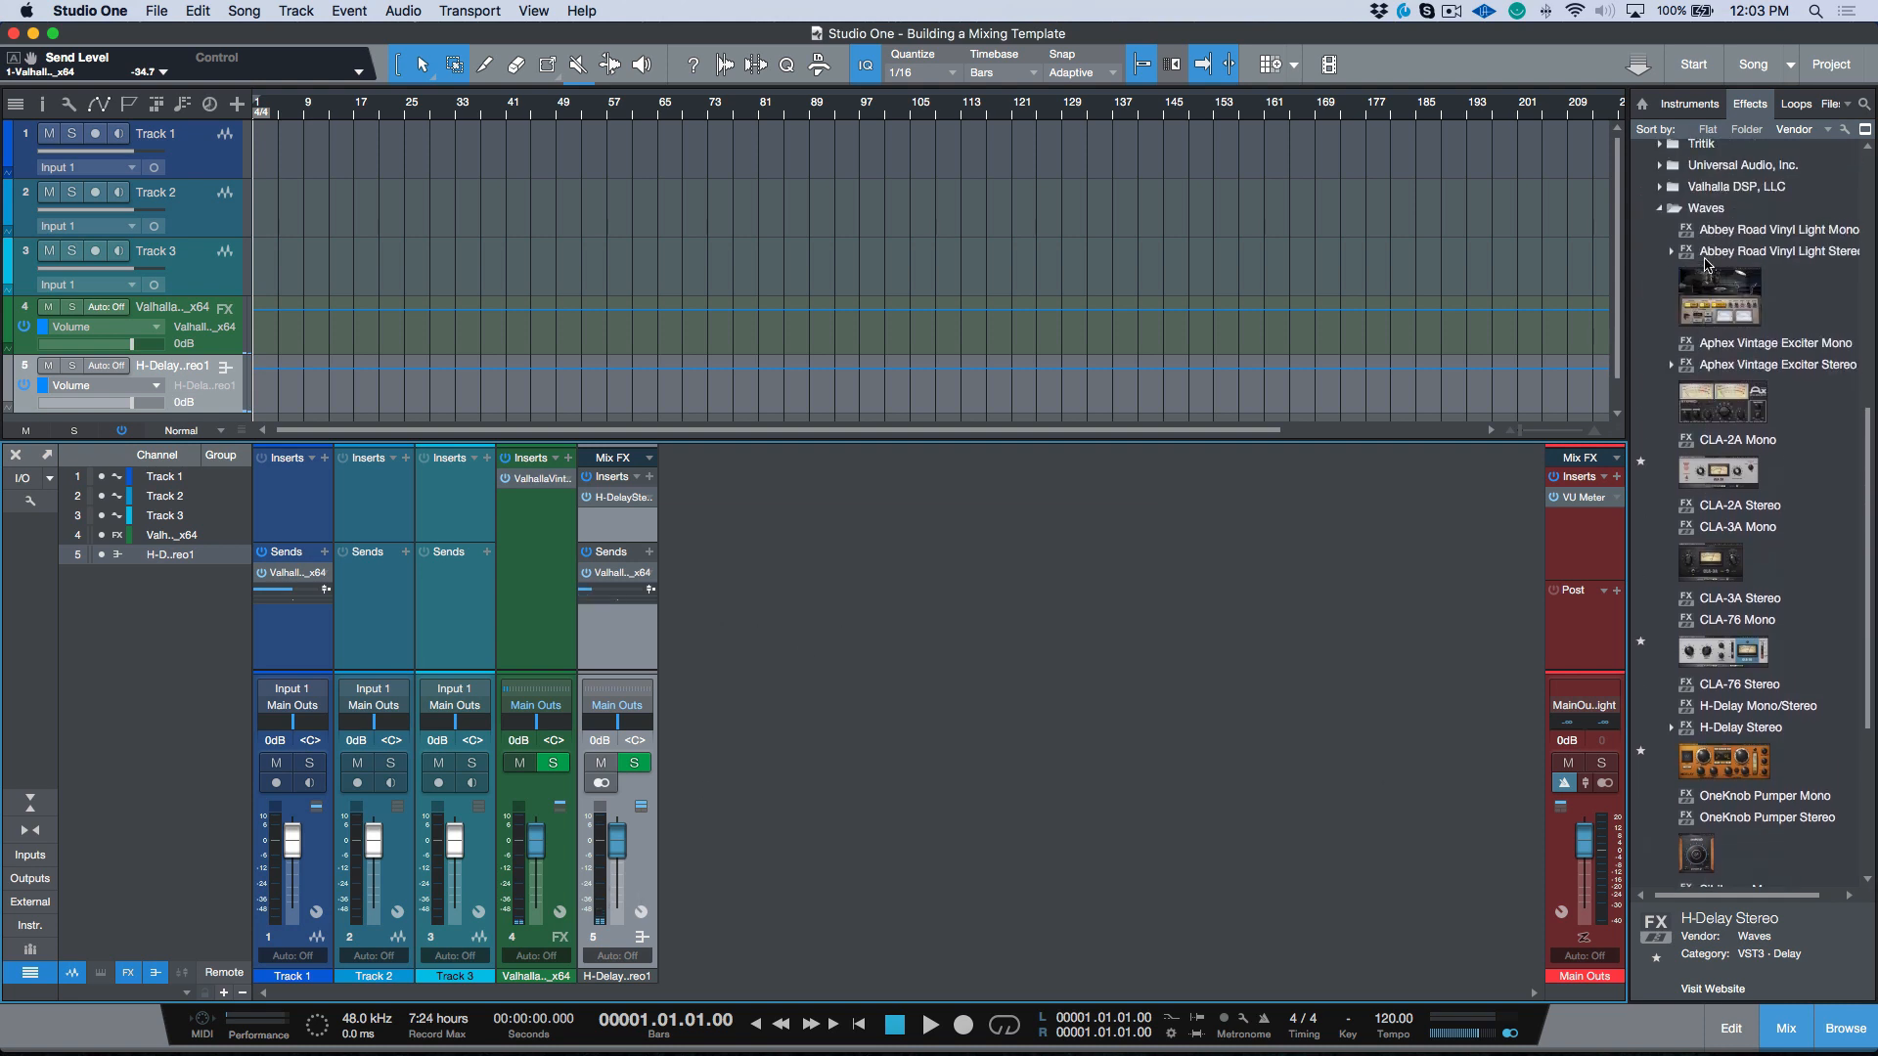
{"action": "left_click", "coordinate": [1661, 290]}
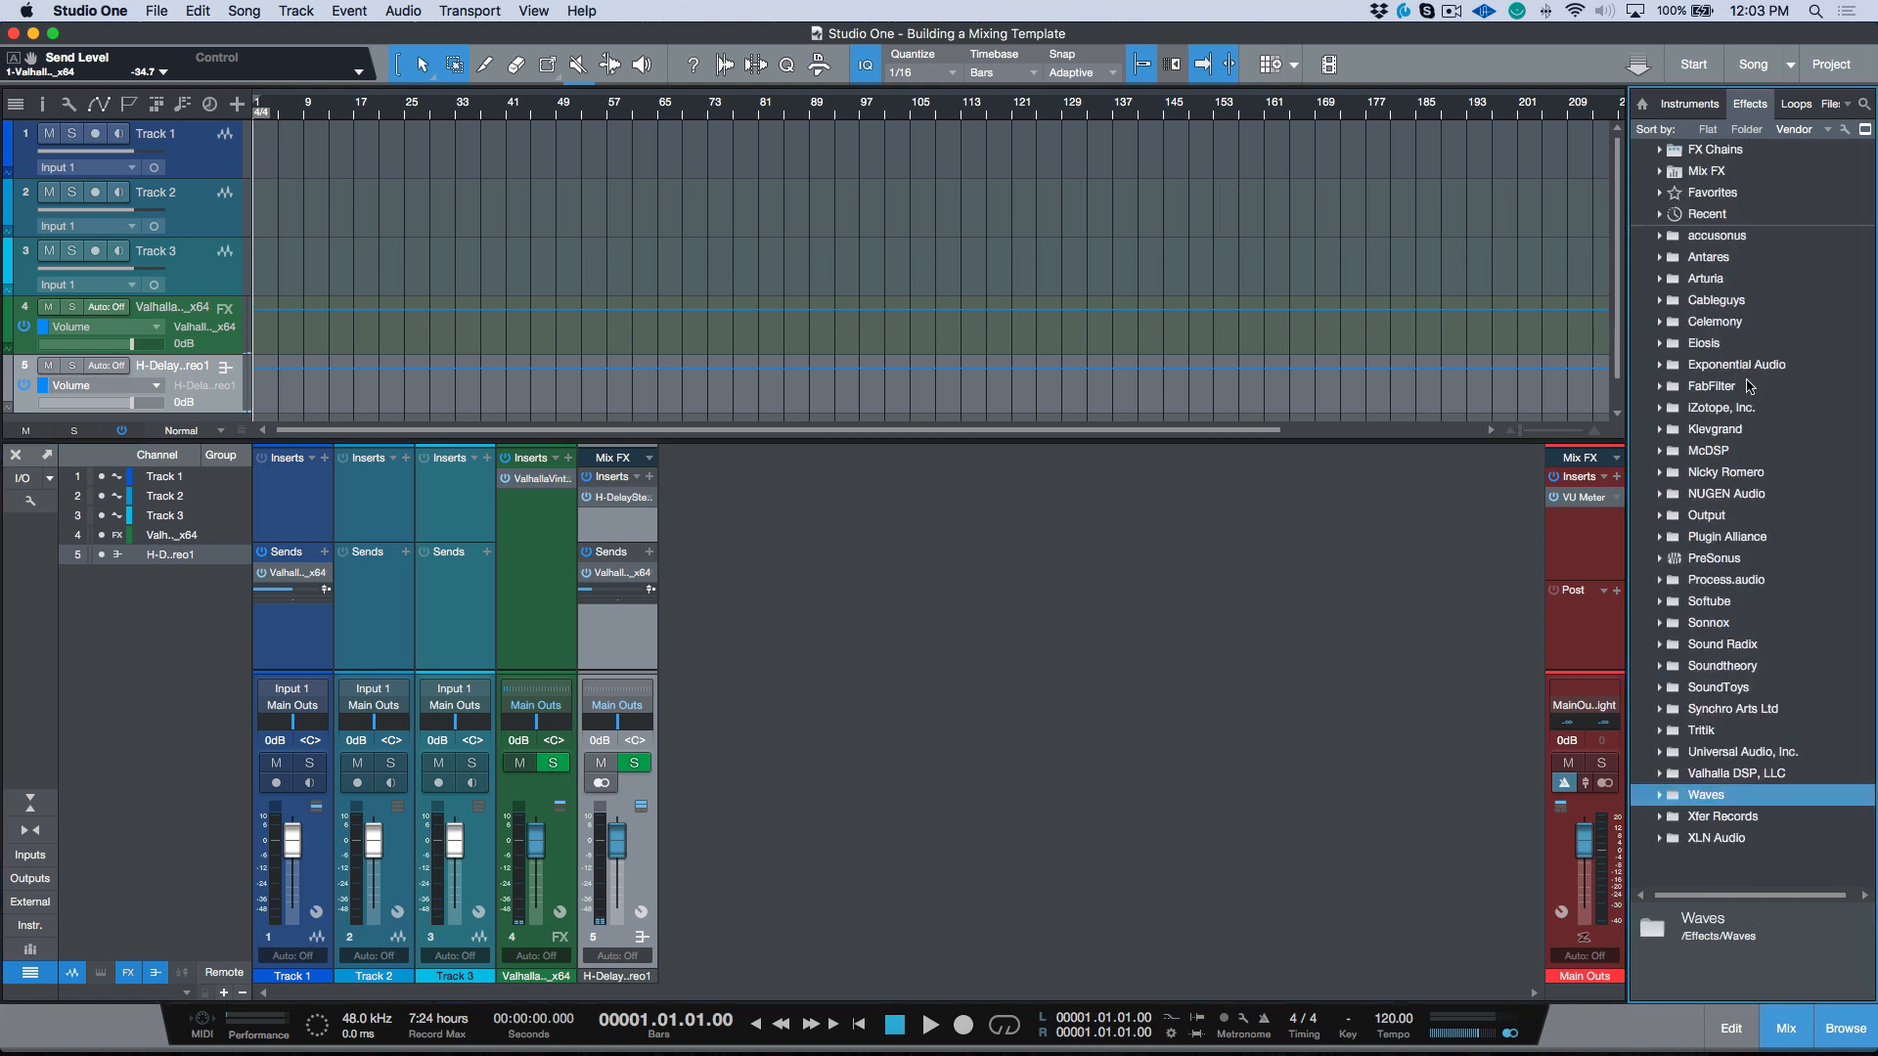
{"action": "left_click", "coordinate": [1661, 365]}
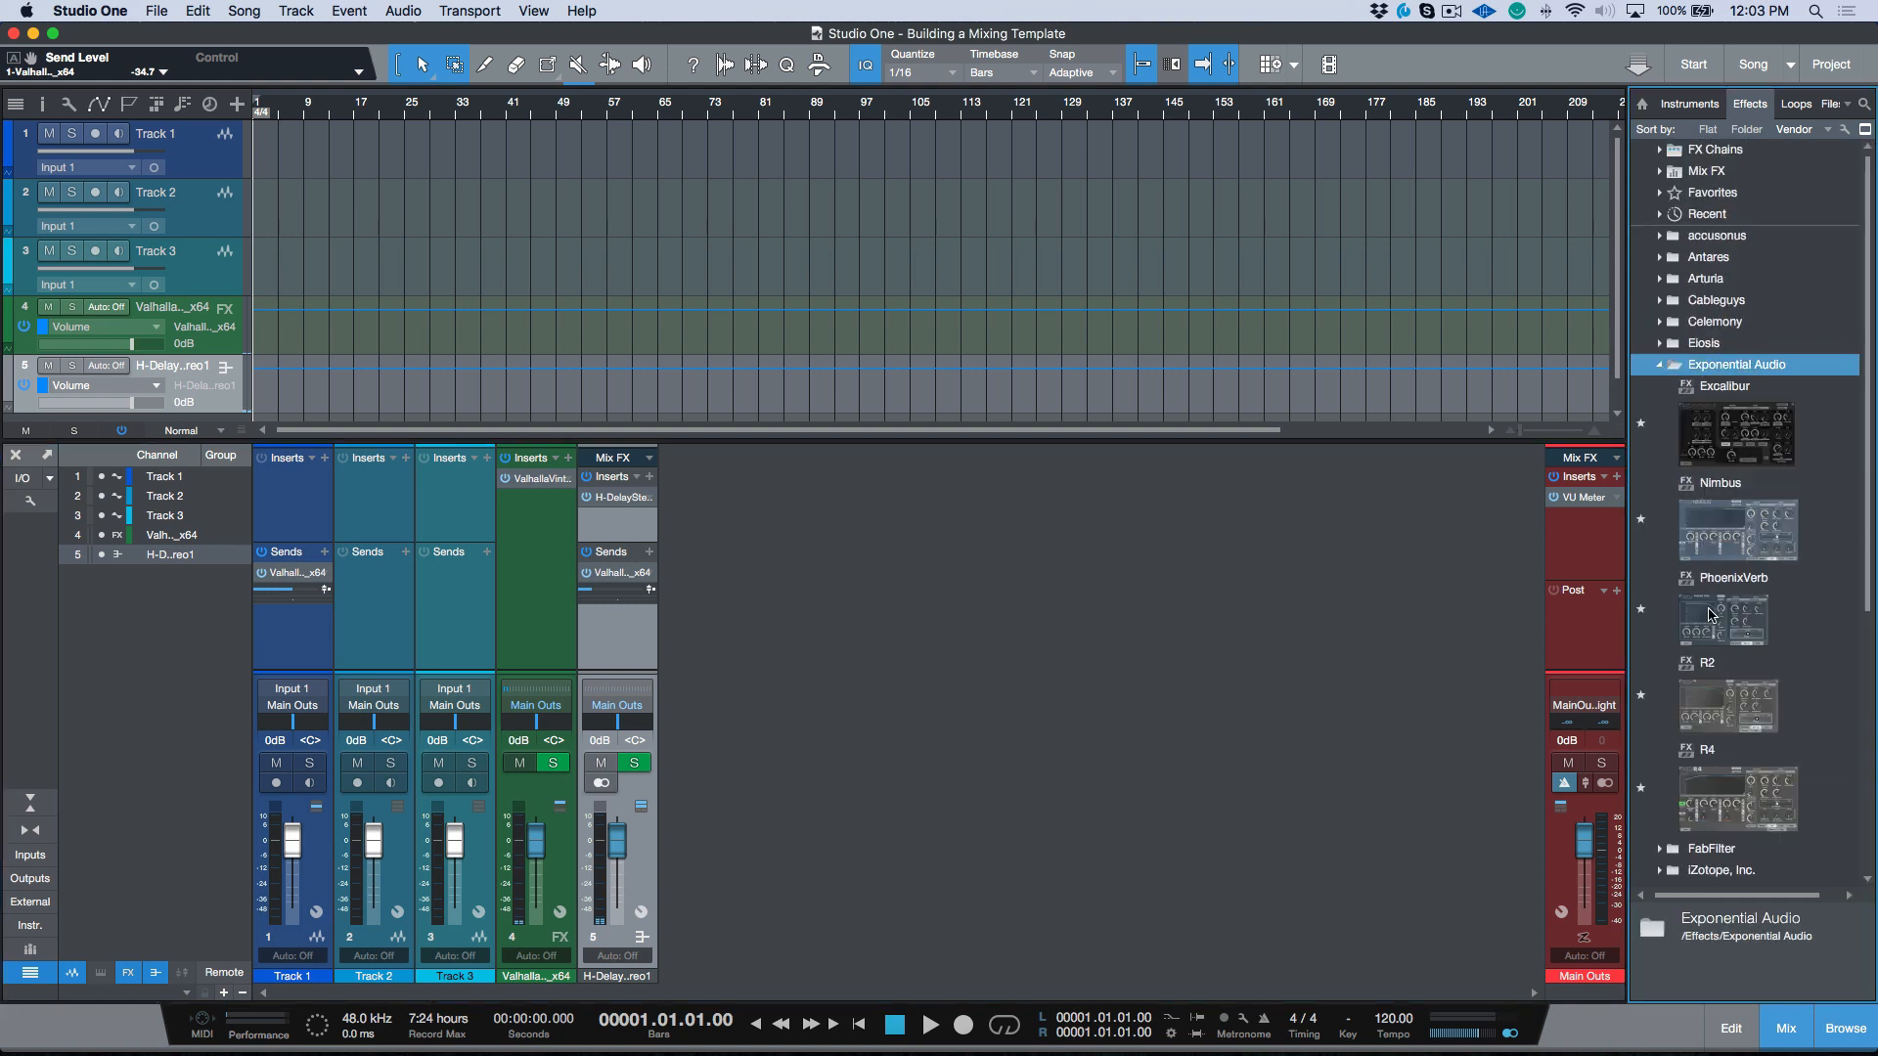
{"action": "scroll", "coordinate": [1720, 616], "scroll_direction": "down", "scroll_amount": 2}
{"action": "left_click_drag", "start_coordinate": [1736, 724], "coordinate": [1282, 720]}
- Add Excalibur on another new FX channel, and close both plug-in windows and the Exponential Audio effects folder
{"action": "left_click", "coordinate": [1722, 311]}
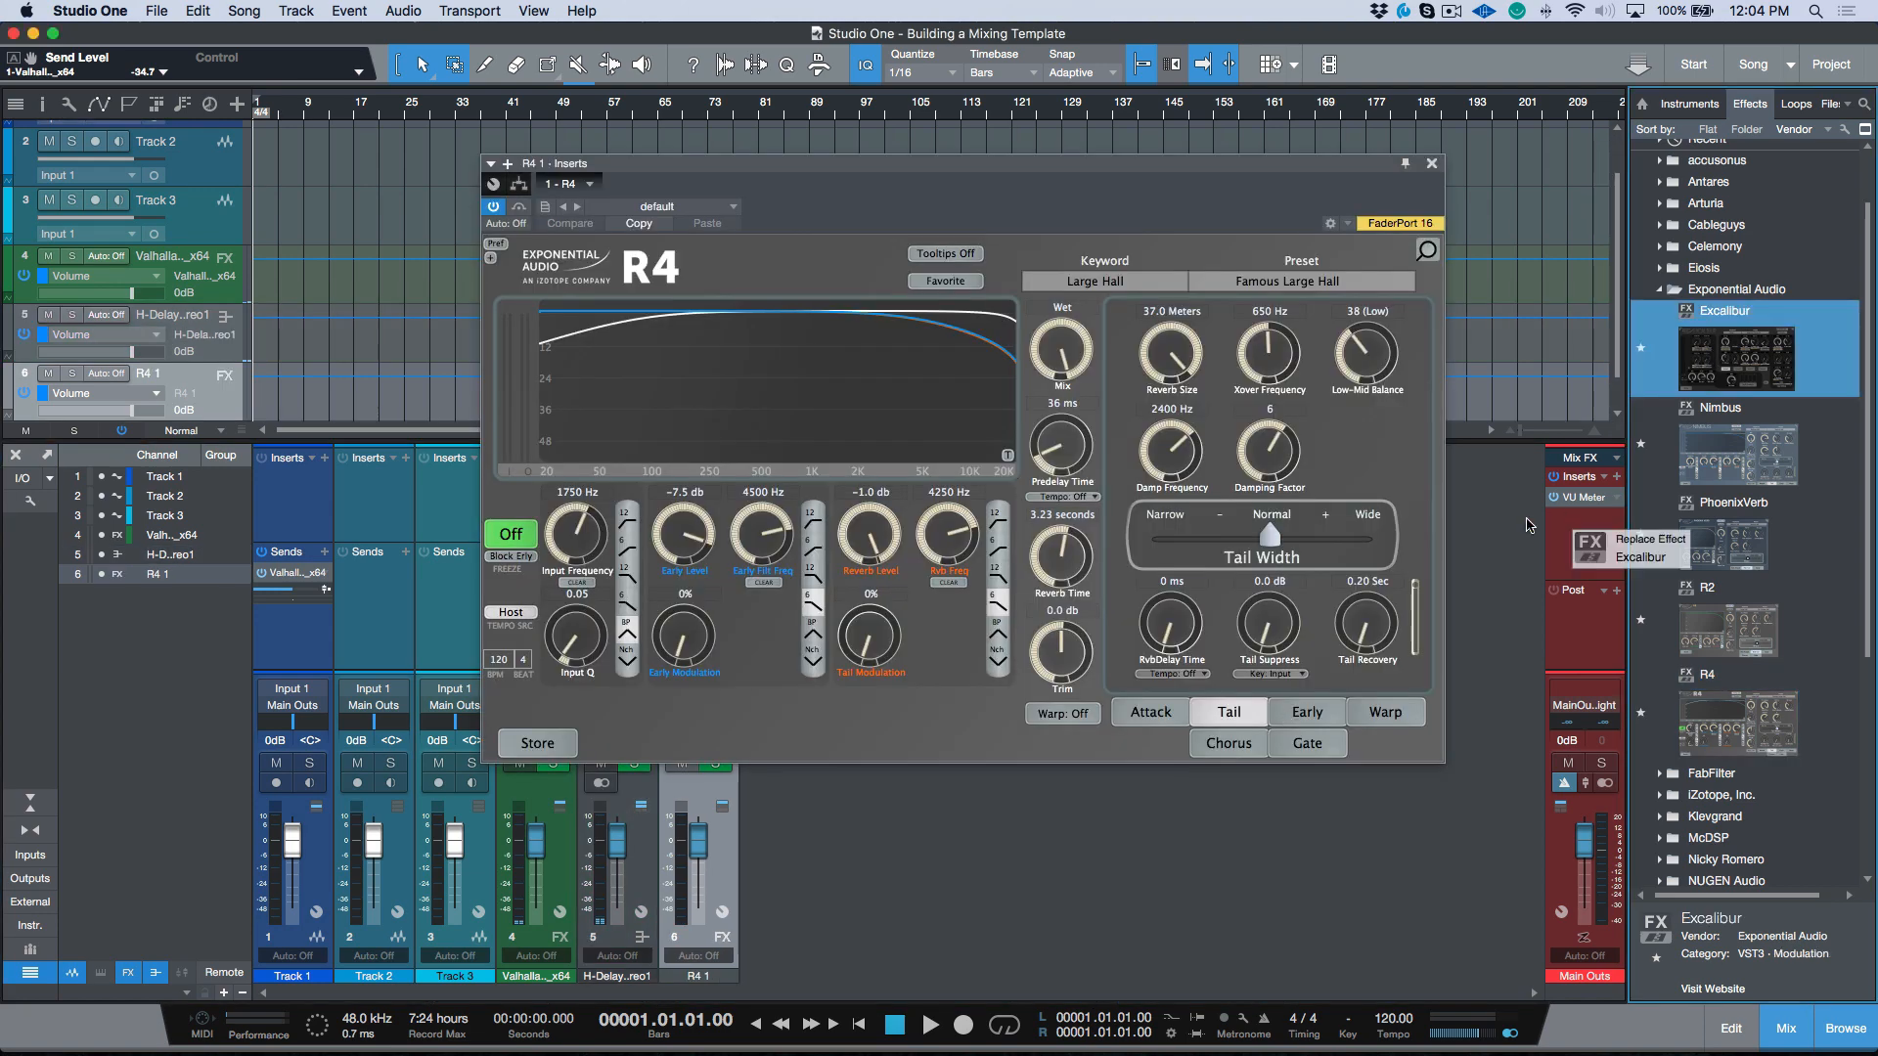
{"action": "left_click", "coordinate": [1432, 165]}
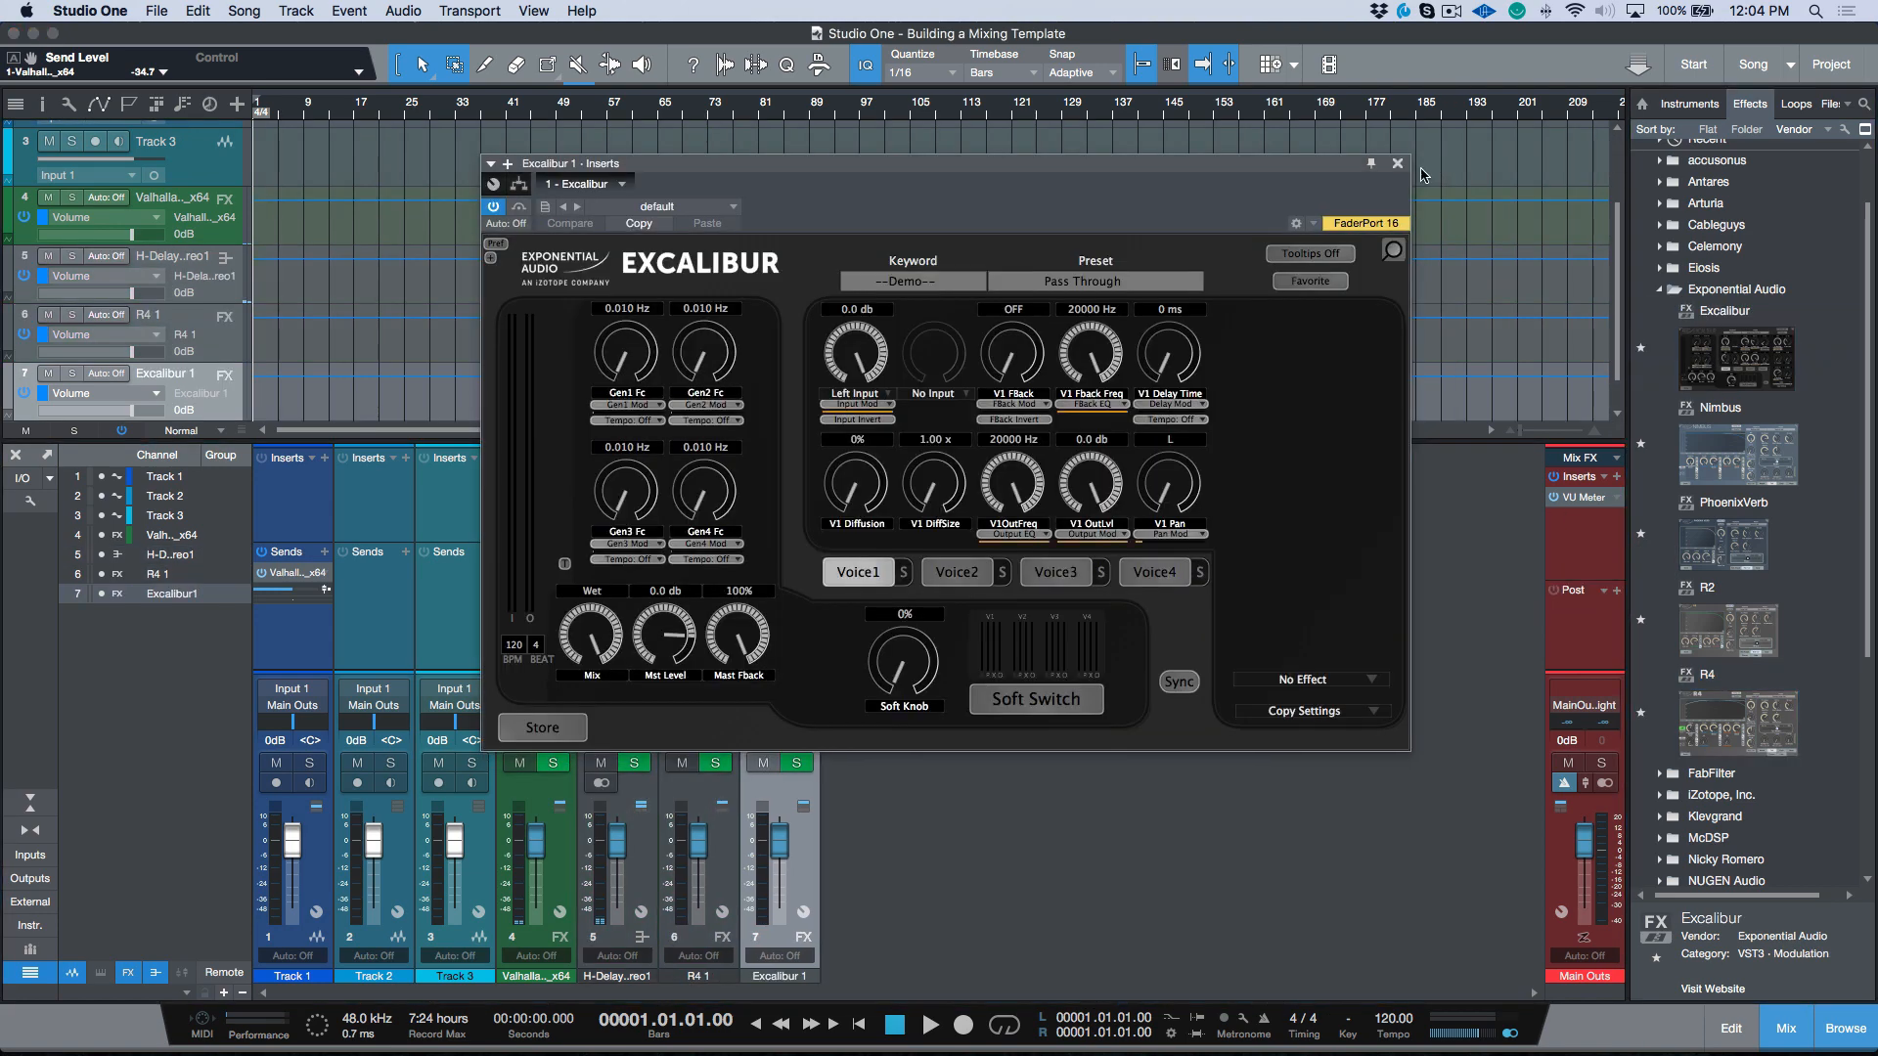
{"action": "left_click", "coordinate": [1398, 164]}
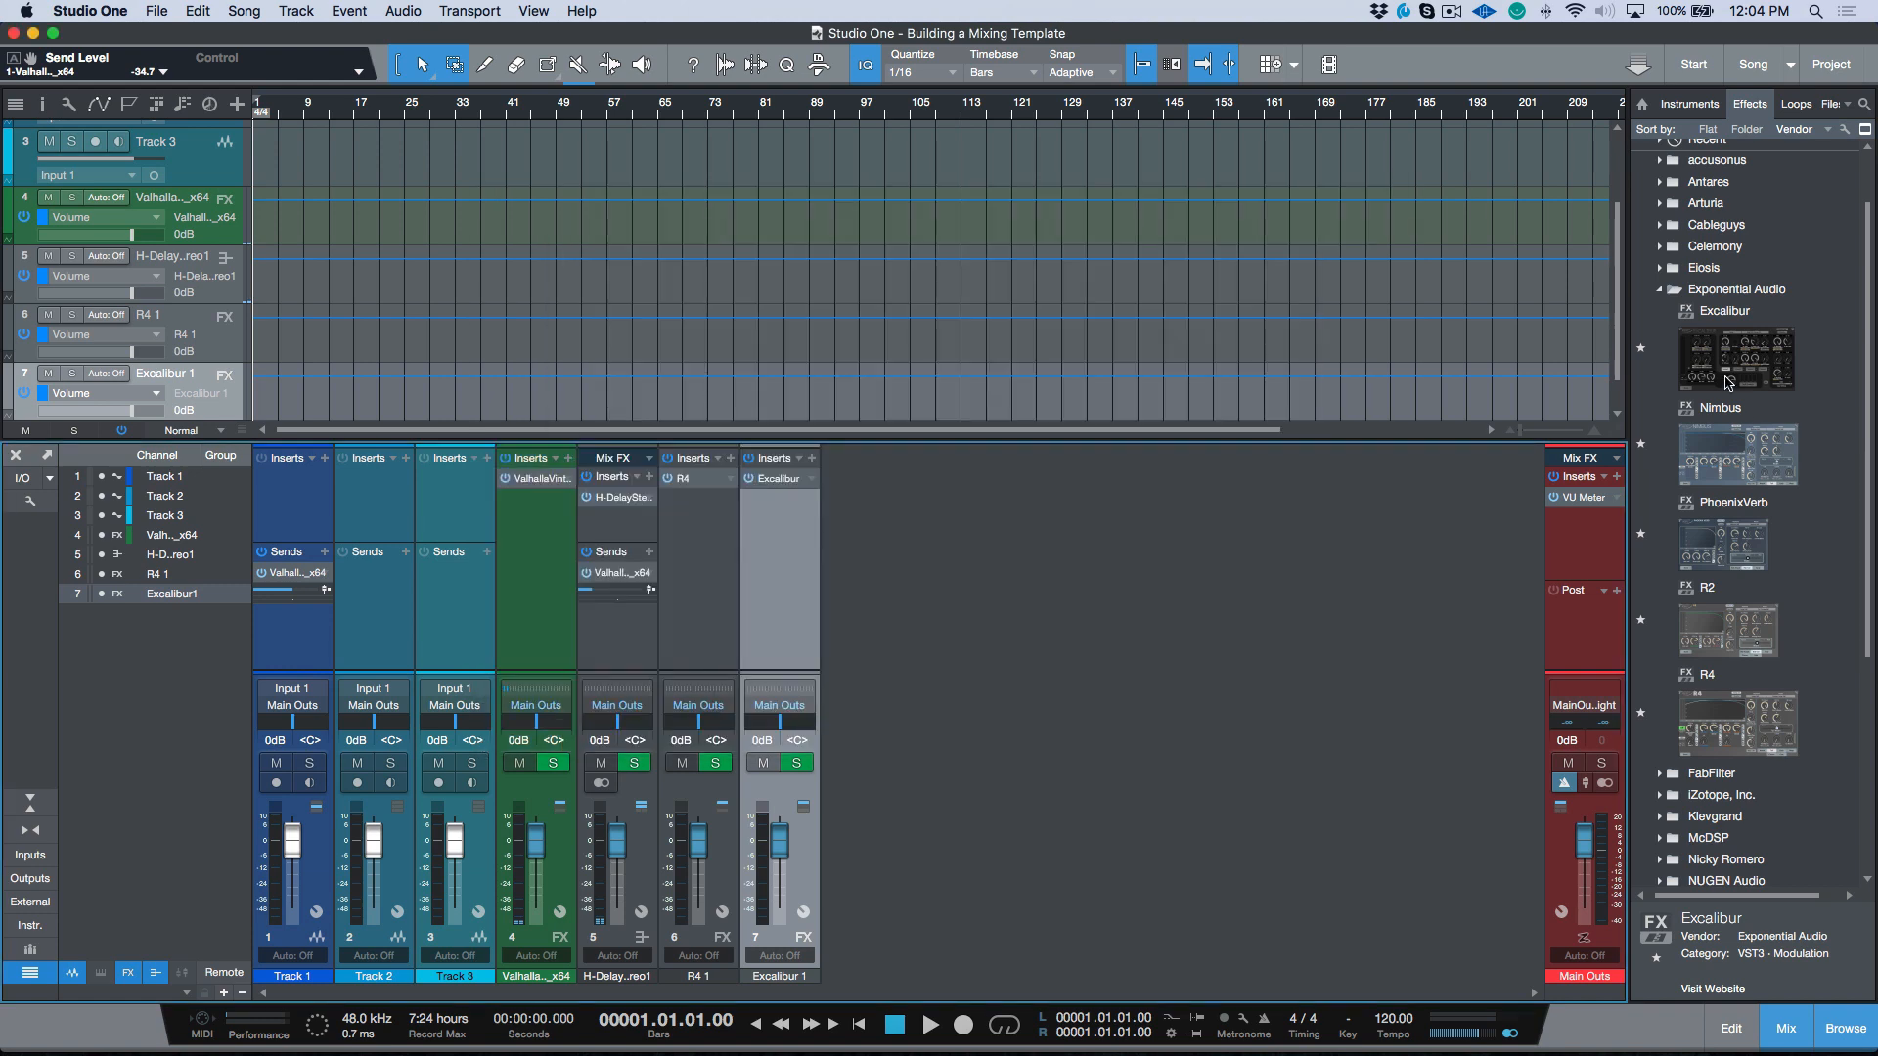
{"action": "left_click", "coordinate": [1660, 294]}
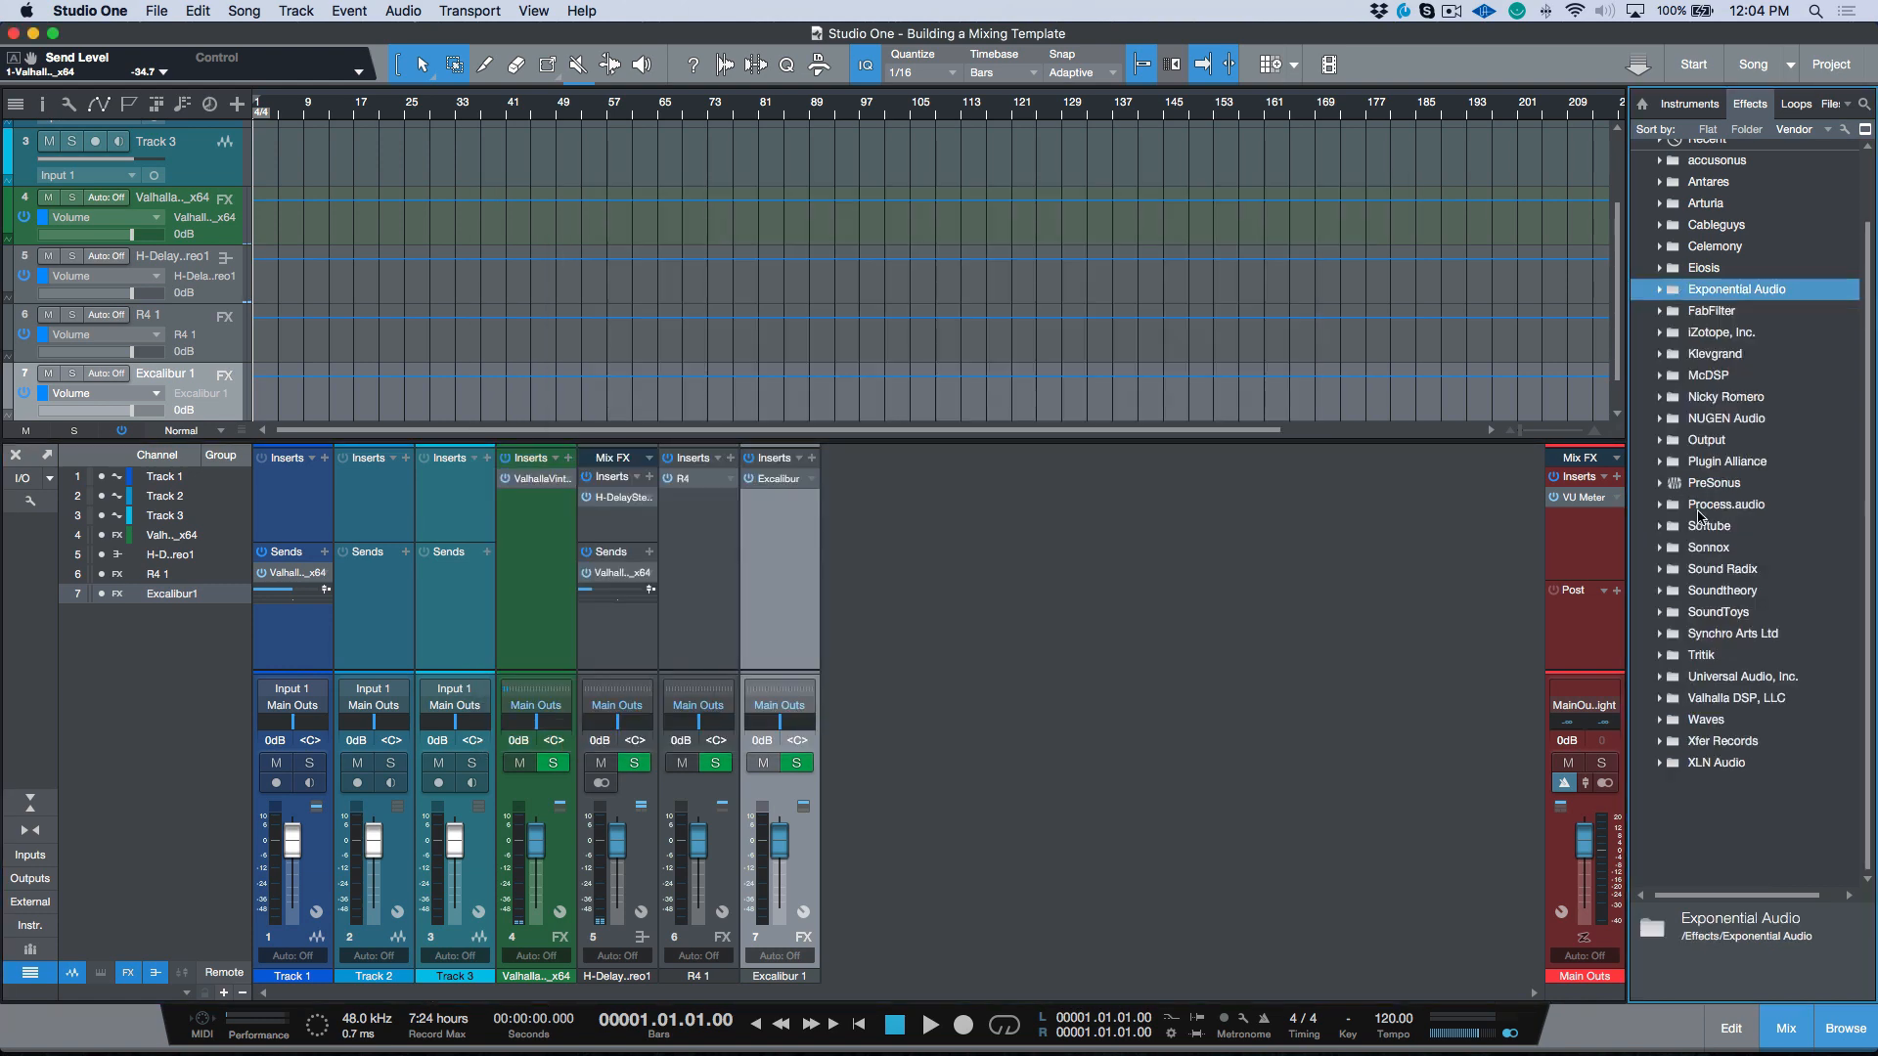
- Add Sonnox's Oxford Reverb Native to the mixer on a new FX channel, and close its plug-in window
{"action": "left_click", "coordinate": [1667, 551]}
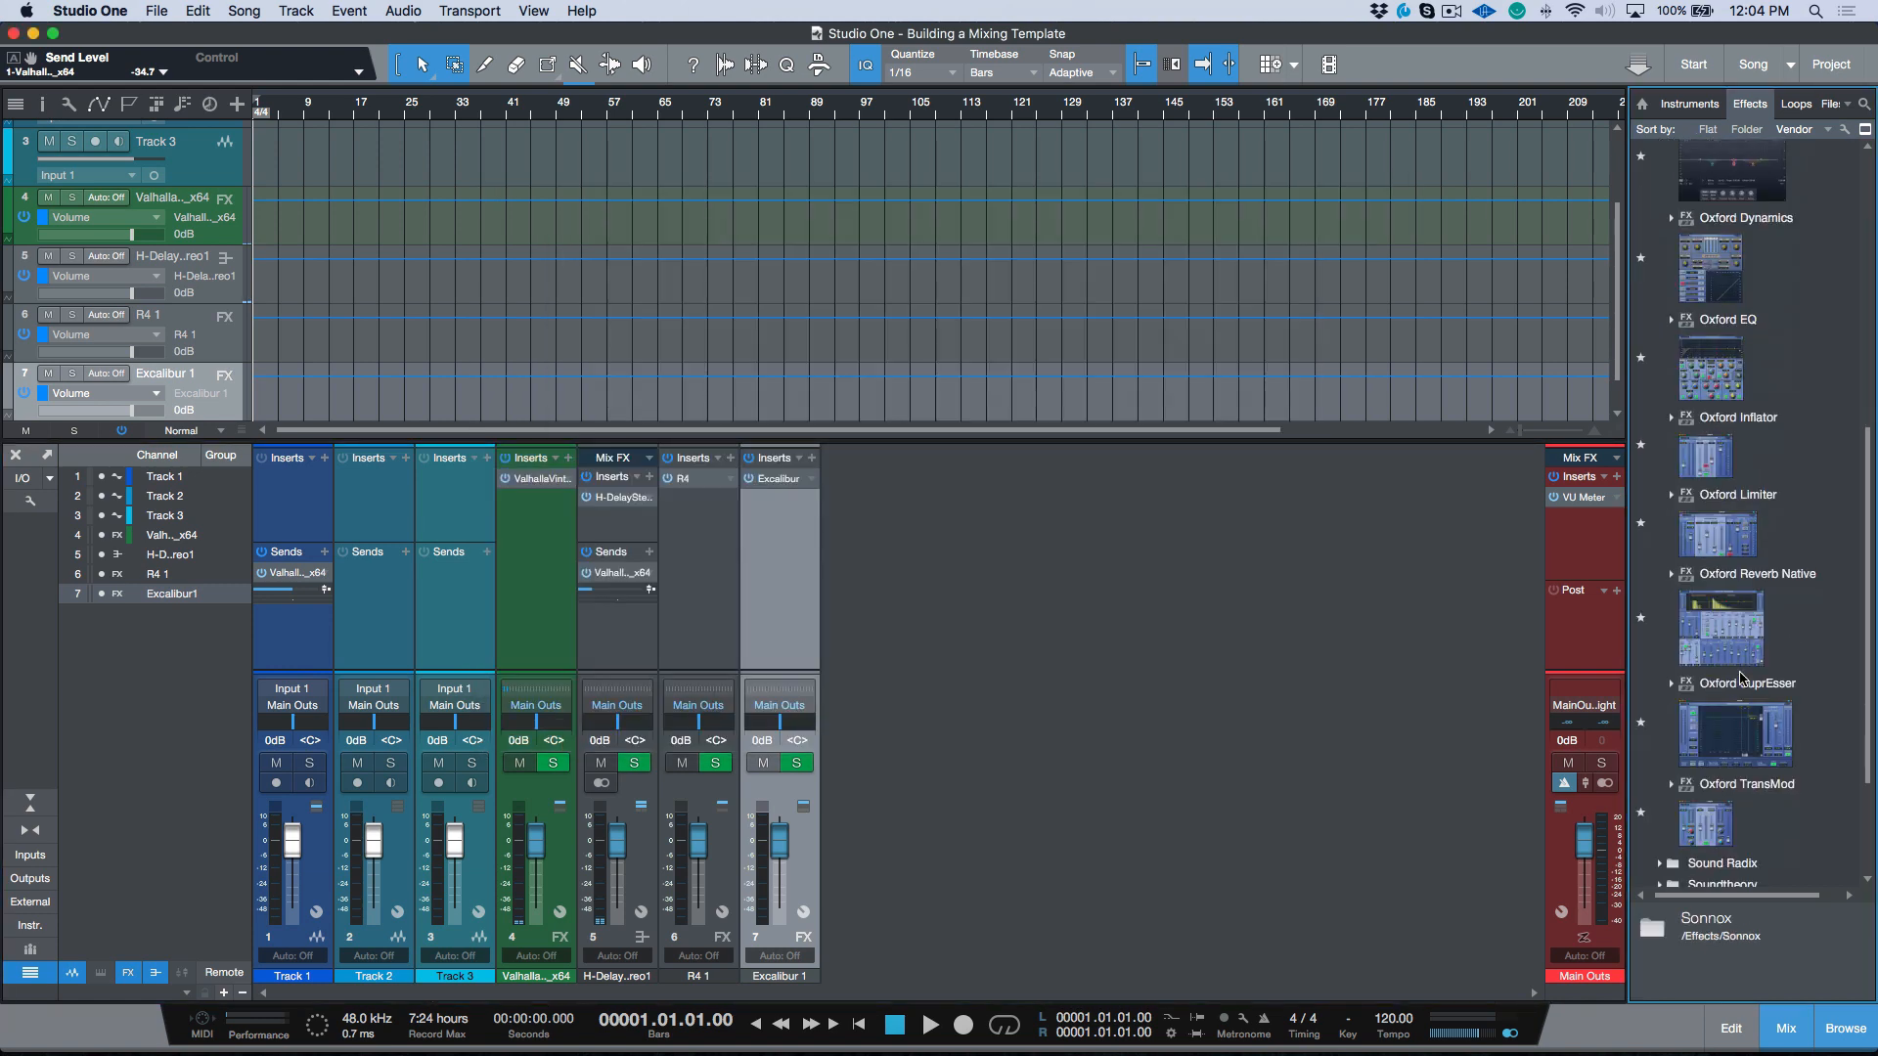
{"action": "scroll", "coordinate": [1743, 676], "scroll_direction": "down", "scroll_amount": 1}
{"action": "scroll", "coordinate": [1729, 701], "scroll_direction": "down", "scroll_amount": 3}
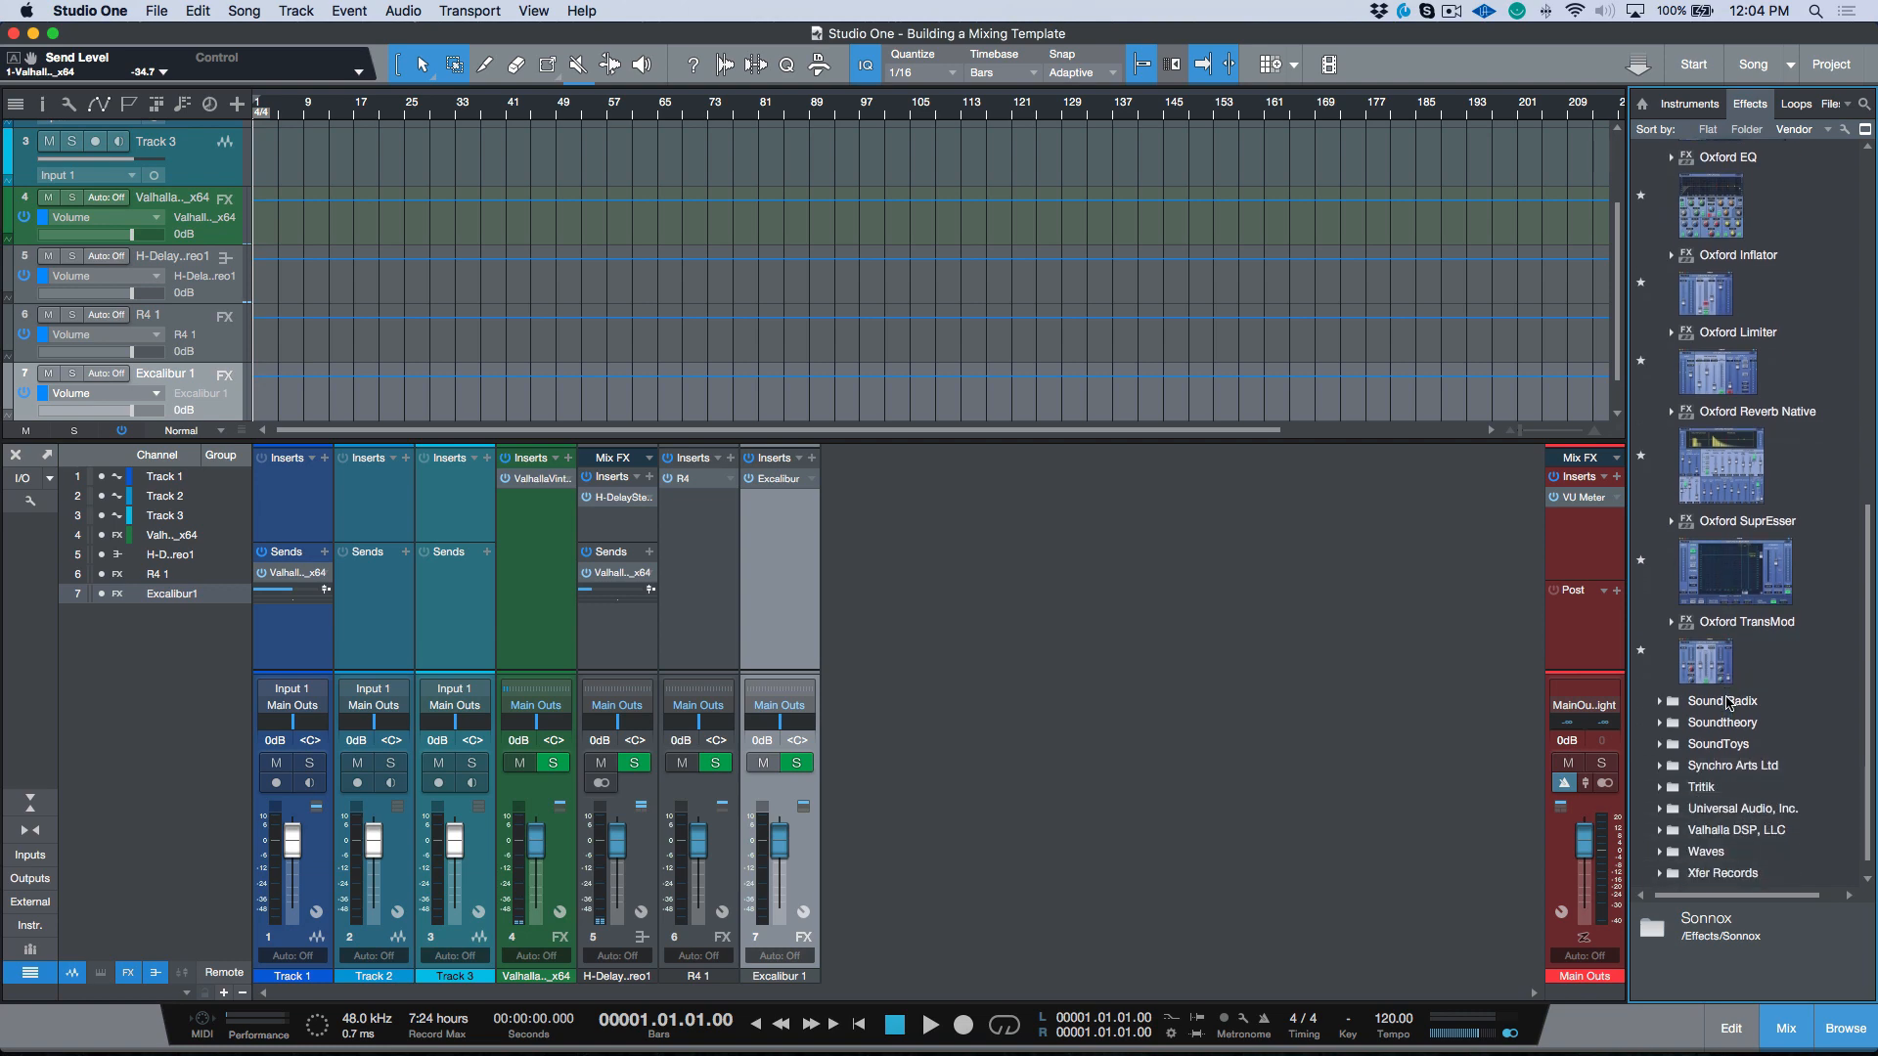
{"action": "left_click_drag", "start_coordinate": [1743, 465], "coordinate": [1191, 588]}
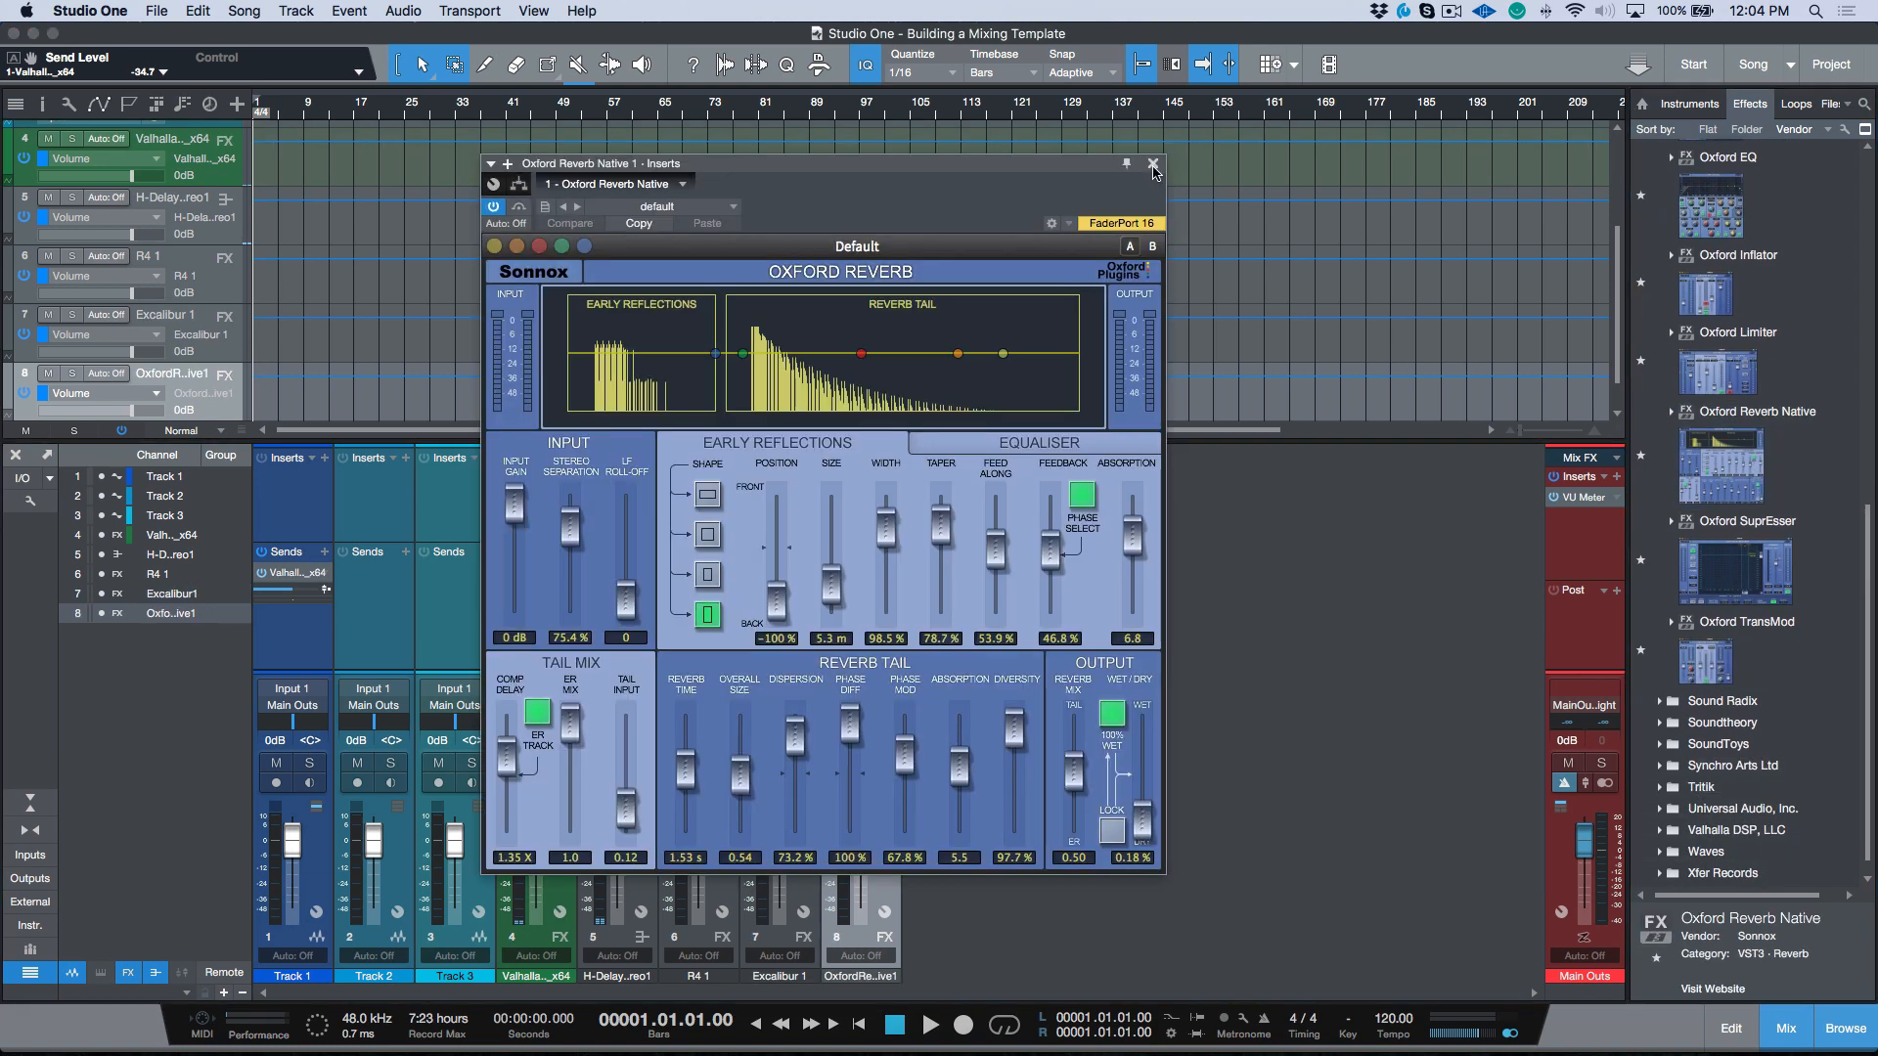
{"action": "left_click", "coordinate": [1154, 168]}
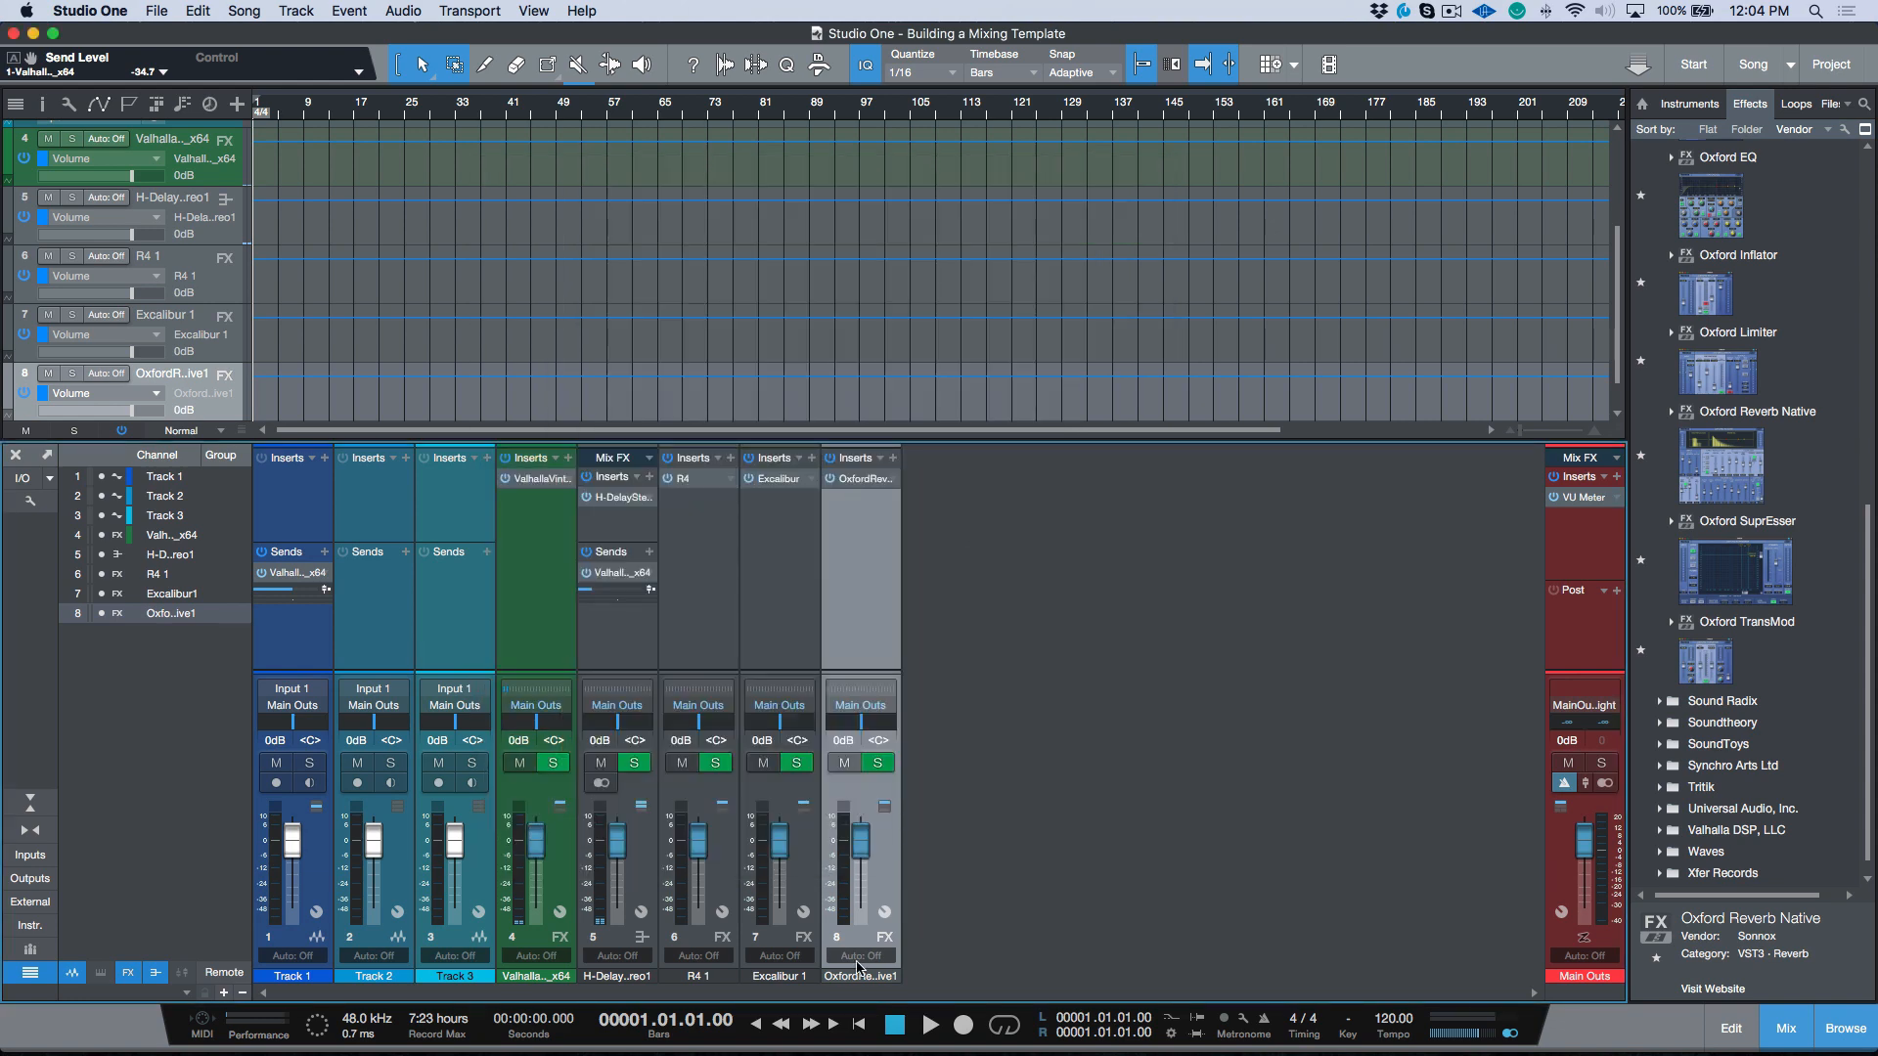
- Rename the Oxford Reverb channel as Sonnox Vrb
{"action": "double_click", "coordinate": [860, 976]}
{"action": "type", "text": "S"}
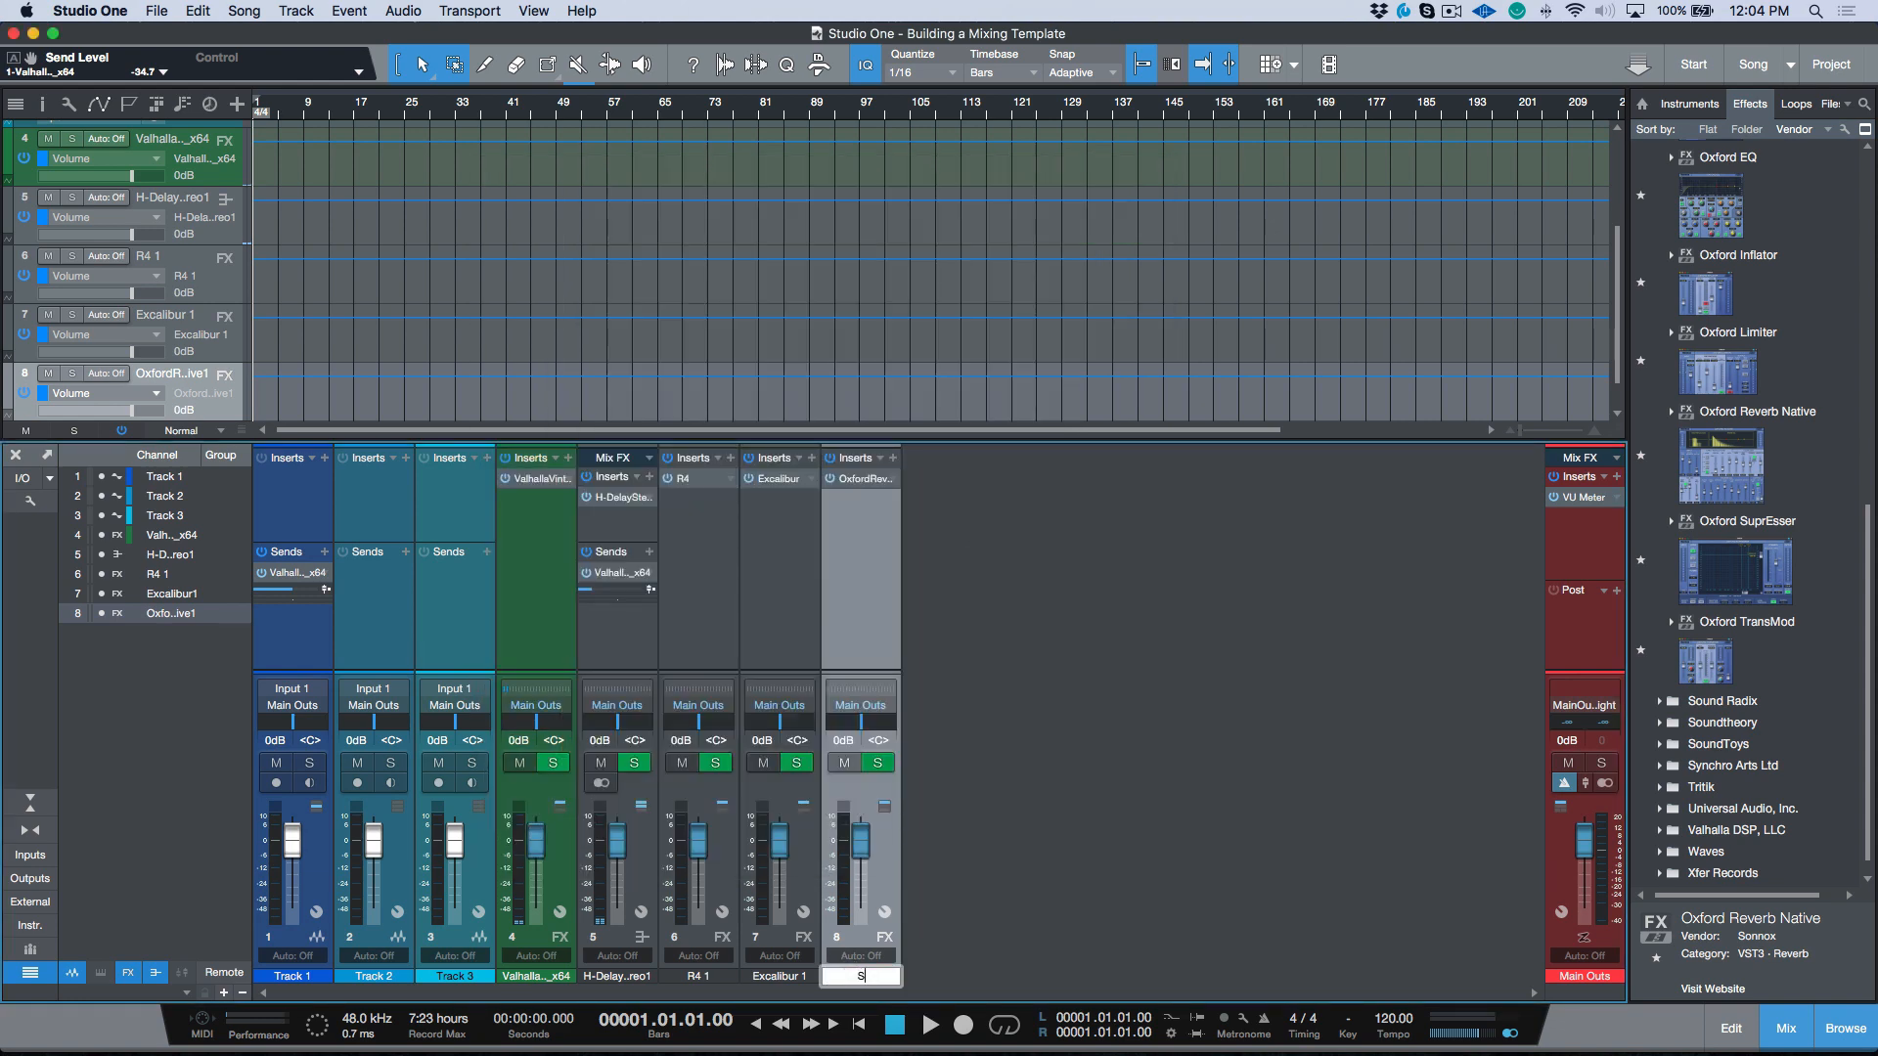
{"action": "type", "text": "onnox Vrb"}
{"action": "key", "text": "Return"}
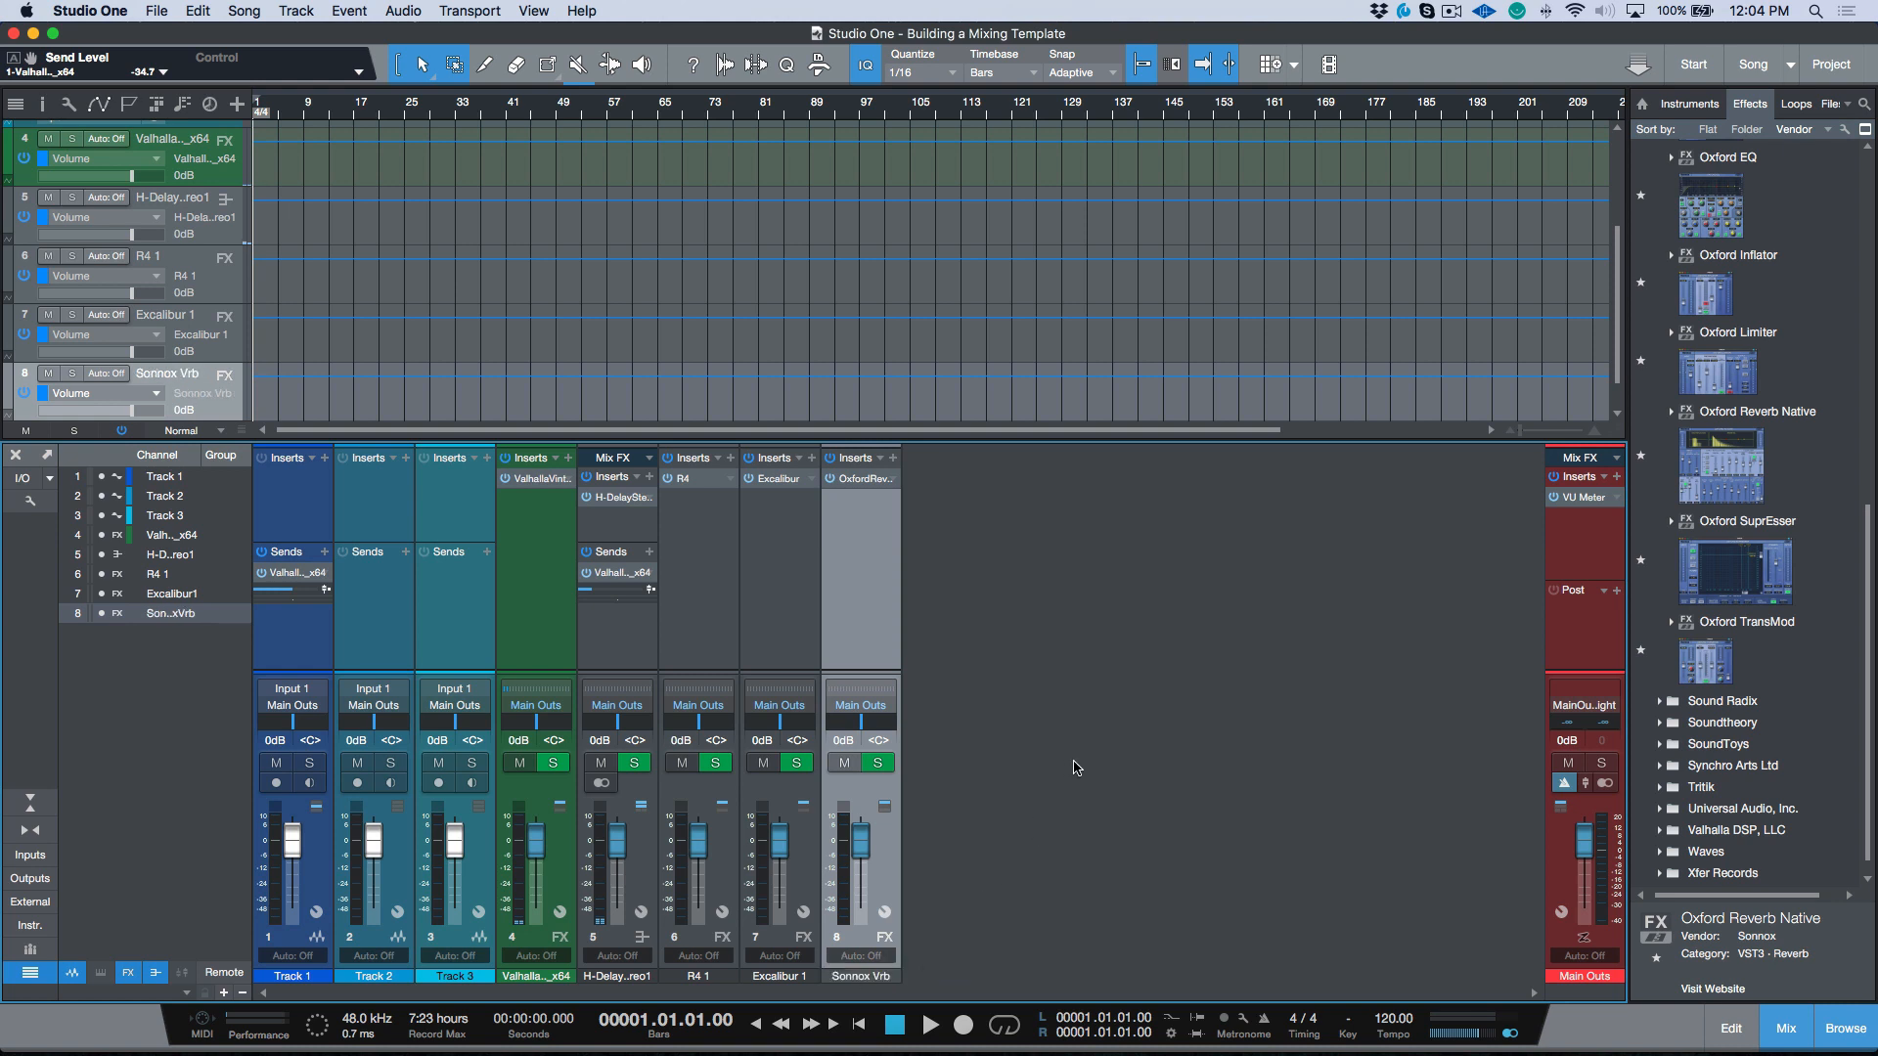
- Collapse the Sonnox effects folder and add SoundToys' EchoBoy to the mixer on a new FX channel
{"action": "scroll", "coordinate": [1775, 610], "scroll_direction": "up", "scroll_amount": 3}
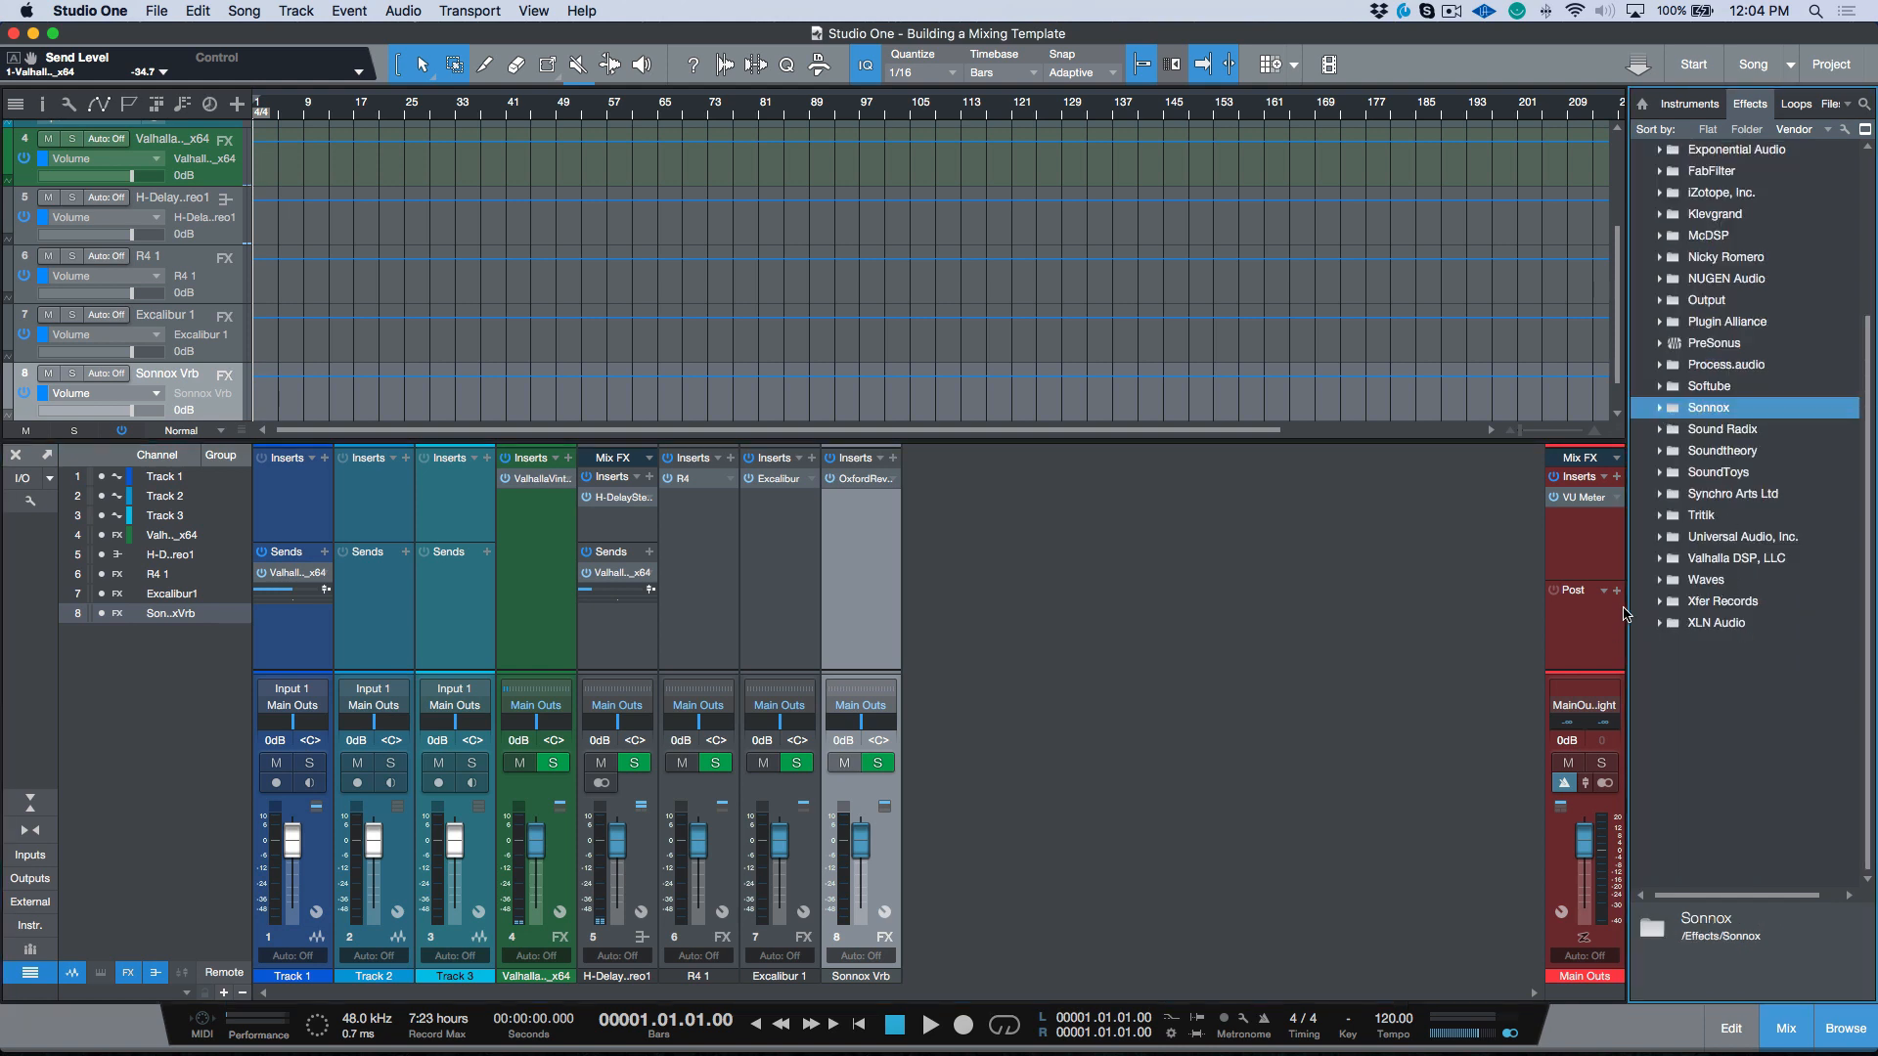
{"action": "scroll", "coordinate": [1738, 470], "scroll_direction": "up", "scroll_amount": 1}
{"action": "scroll", "coordinate": [1721, 379], "scroll_direction": "up", "scroll_amount": 2}
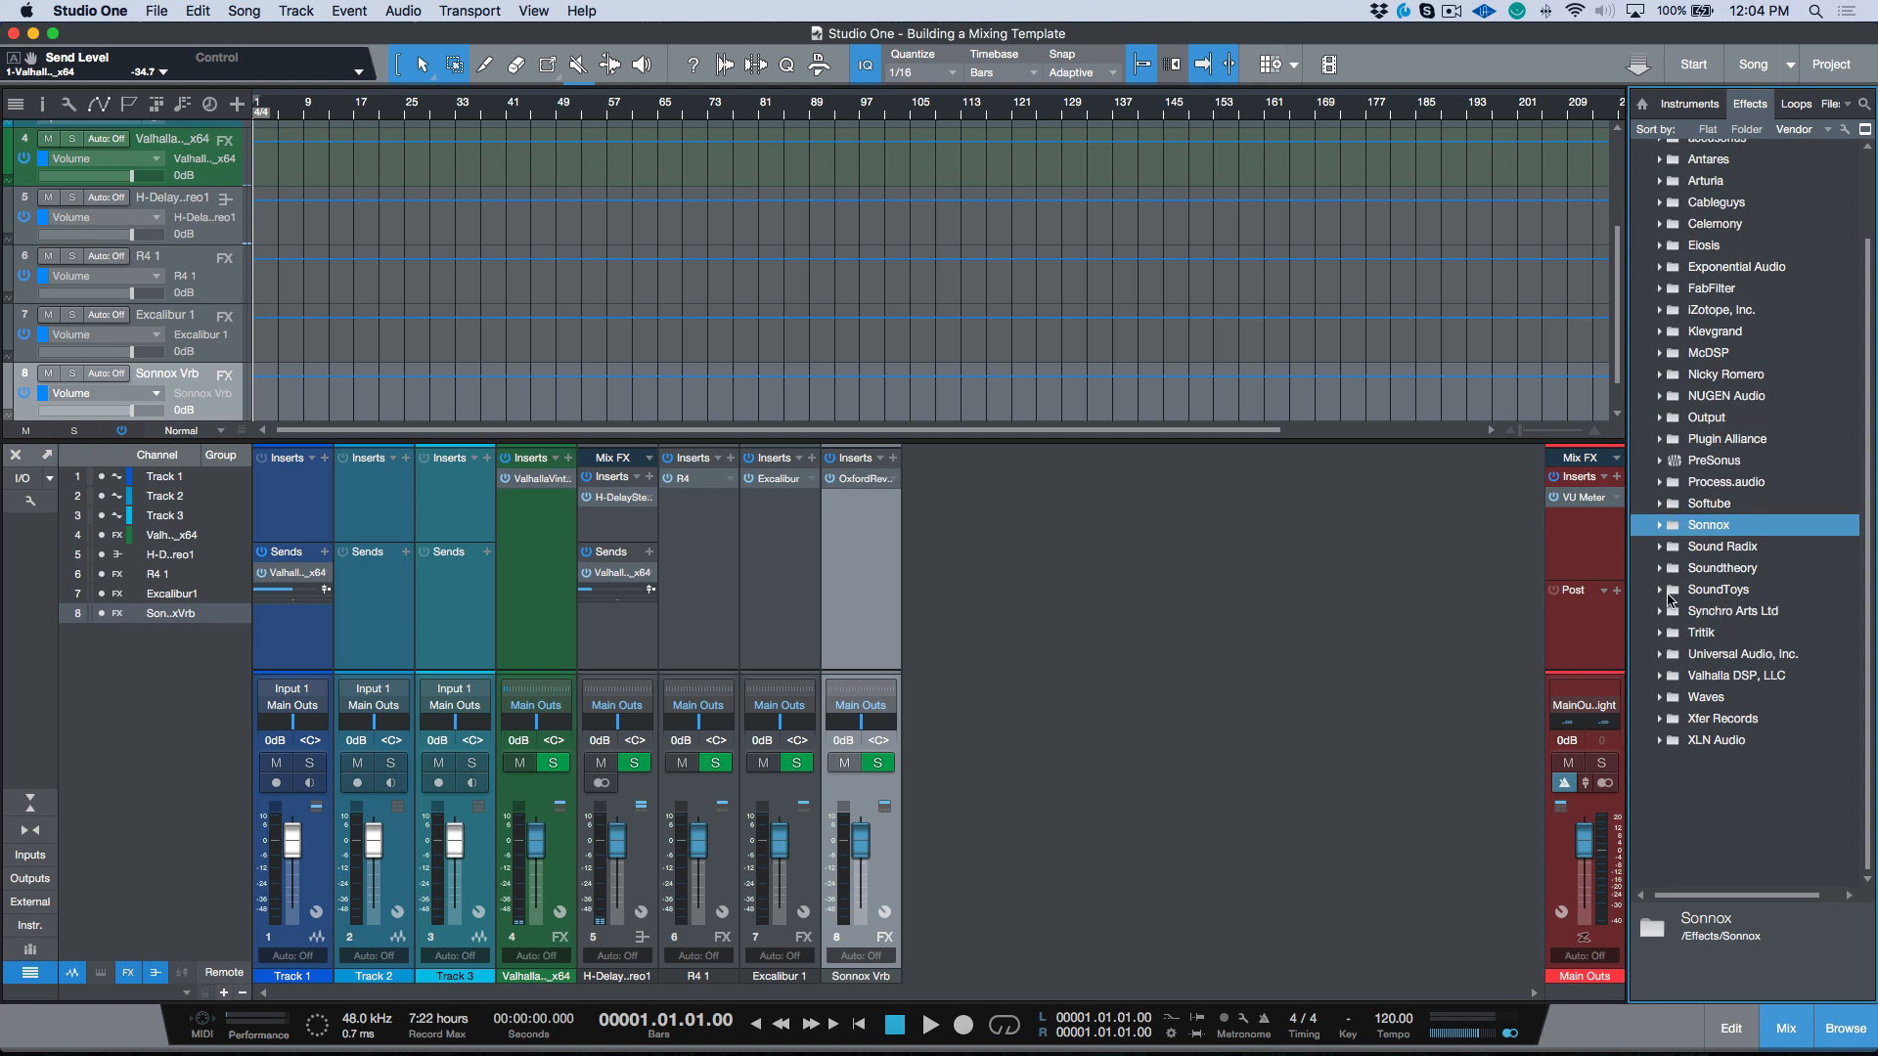
{"action": "left_click", "coordinate": [1660, 590]}
{"action": "scroll", "coordinate": [1692, 598], "scroll_direction": "down", "scroll_amount": 5}
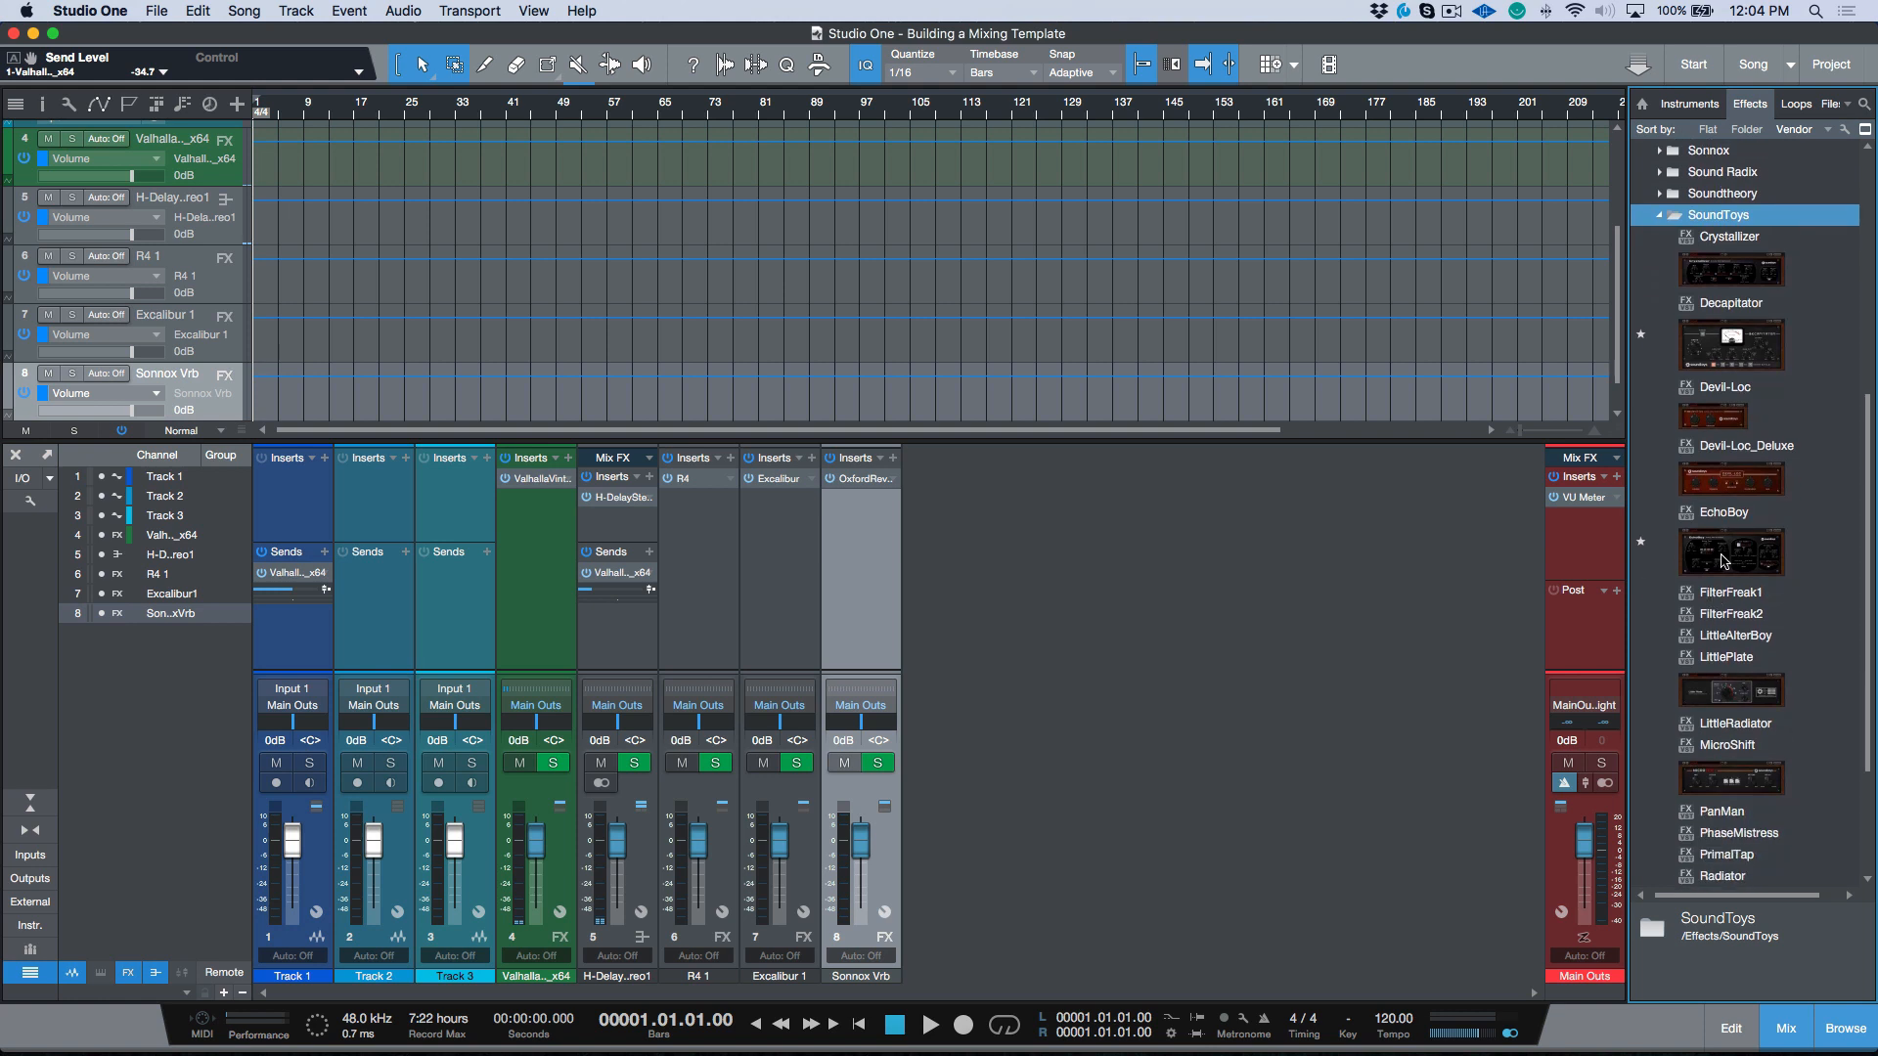
{"action": "left_click_drag", "start_coordinate": [1726, 560], "coordinate": [1298, 604]}
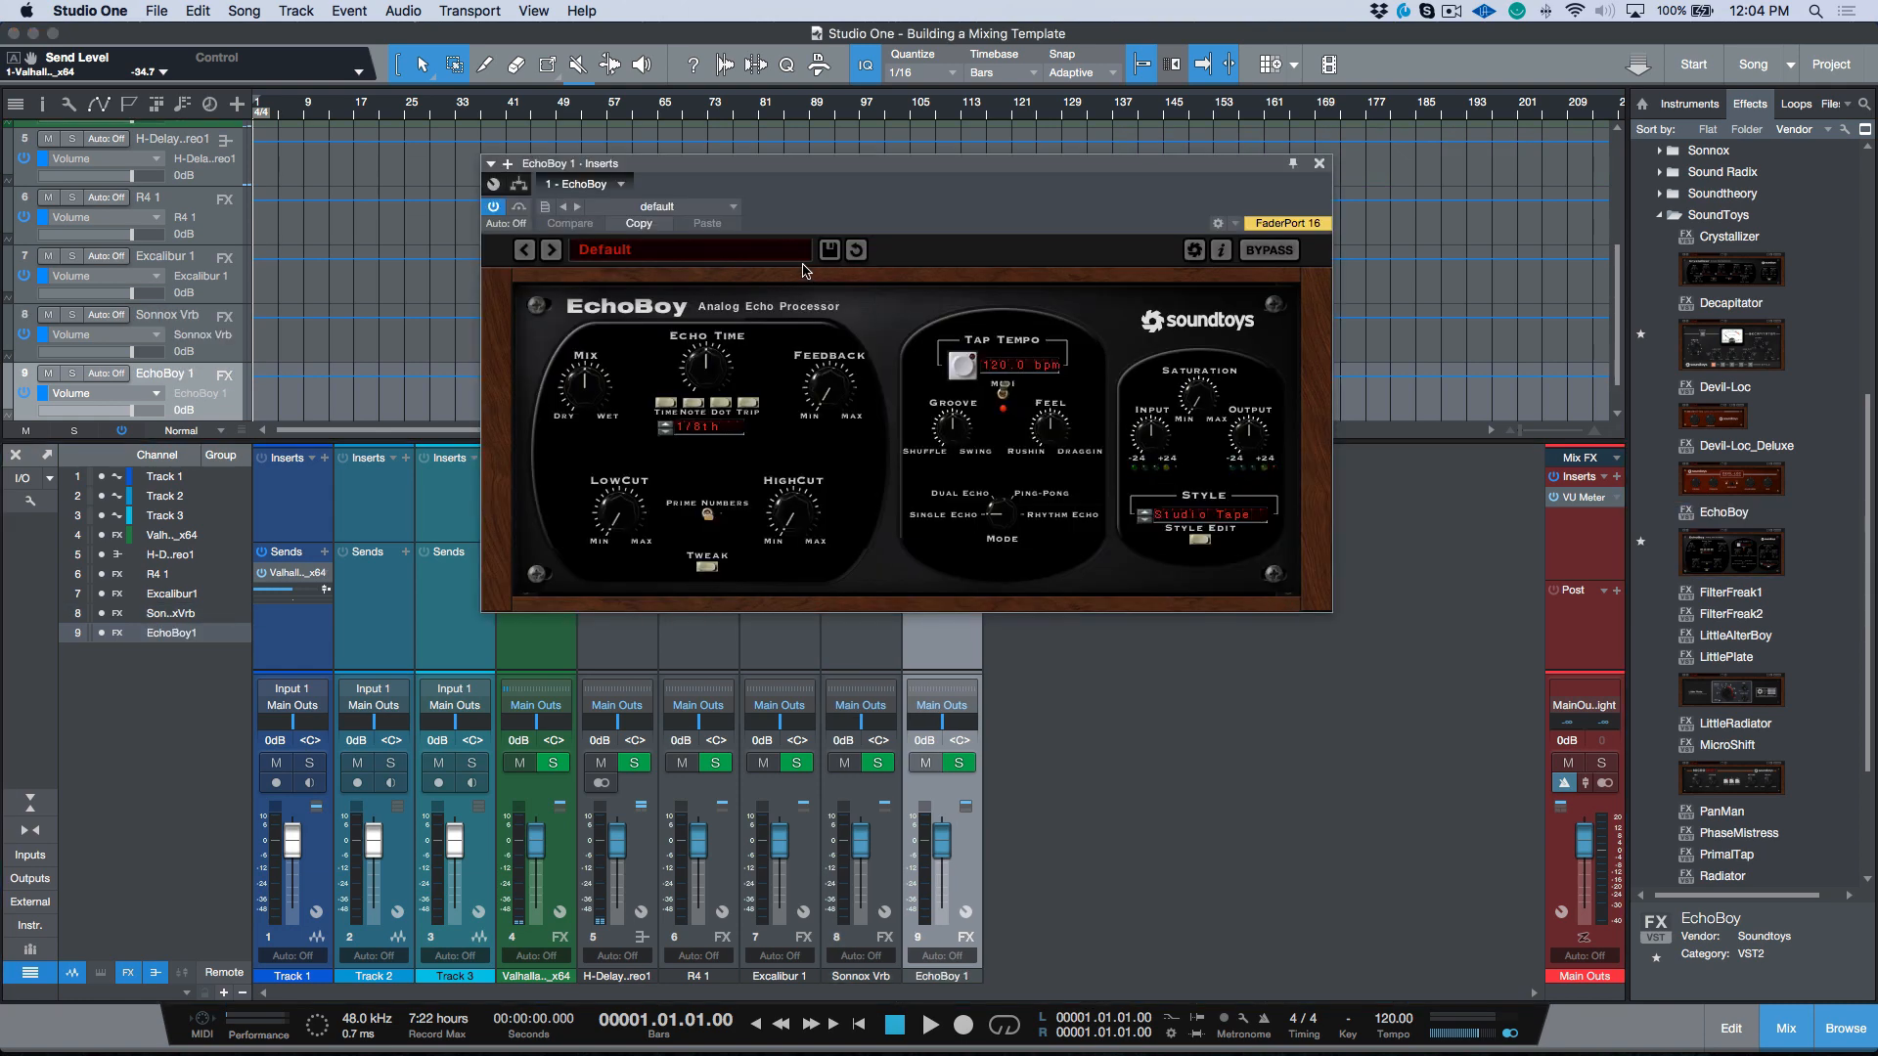
- Load EchoBoy's AnalogVocalSlapper preset from the Vocal category, and close the plug-in window
{"action": "left_click", "coordinate": [719, 207]}
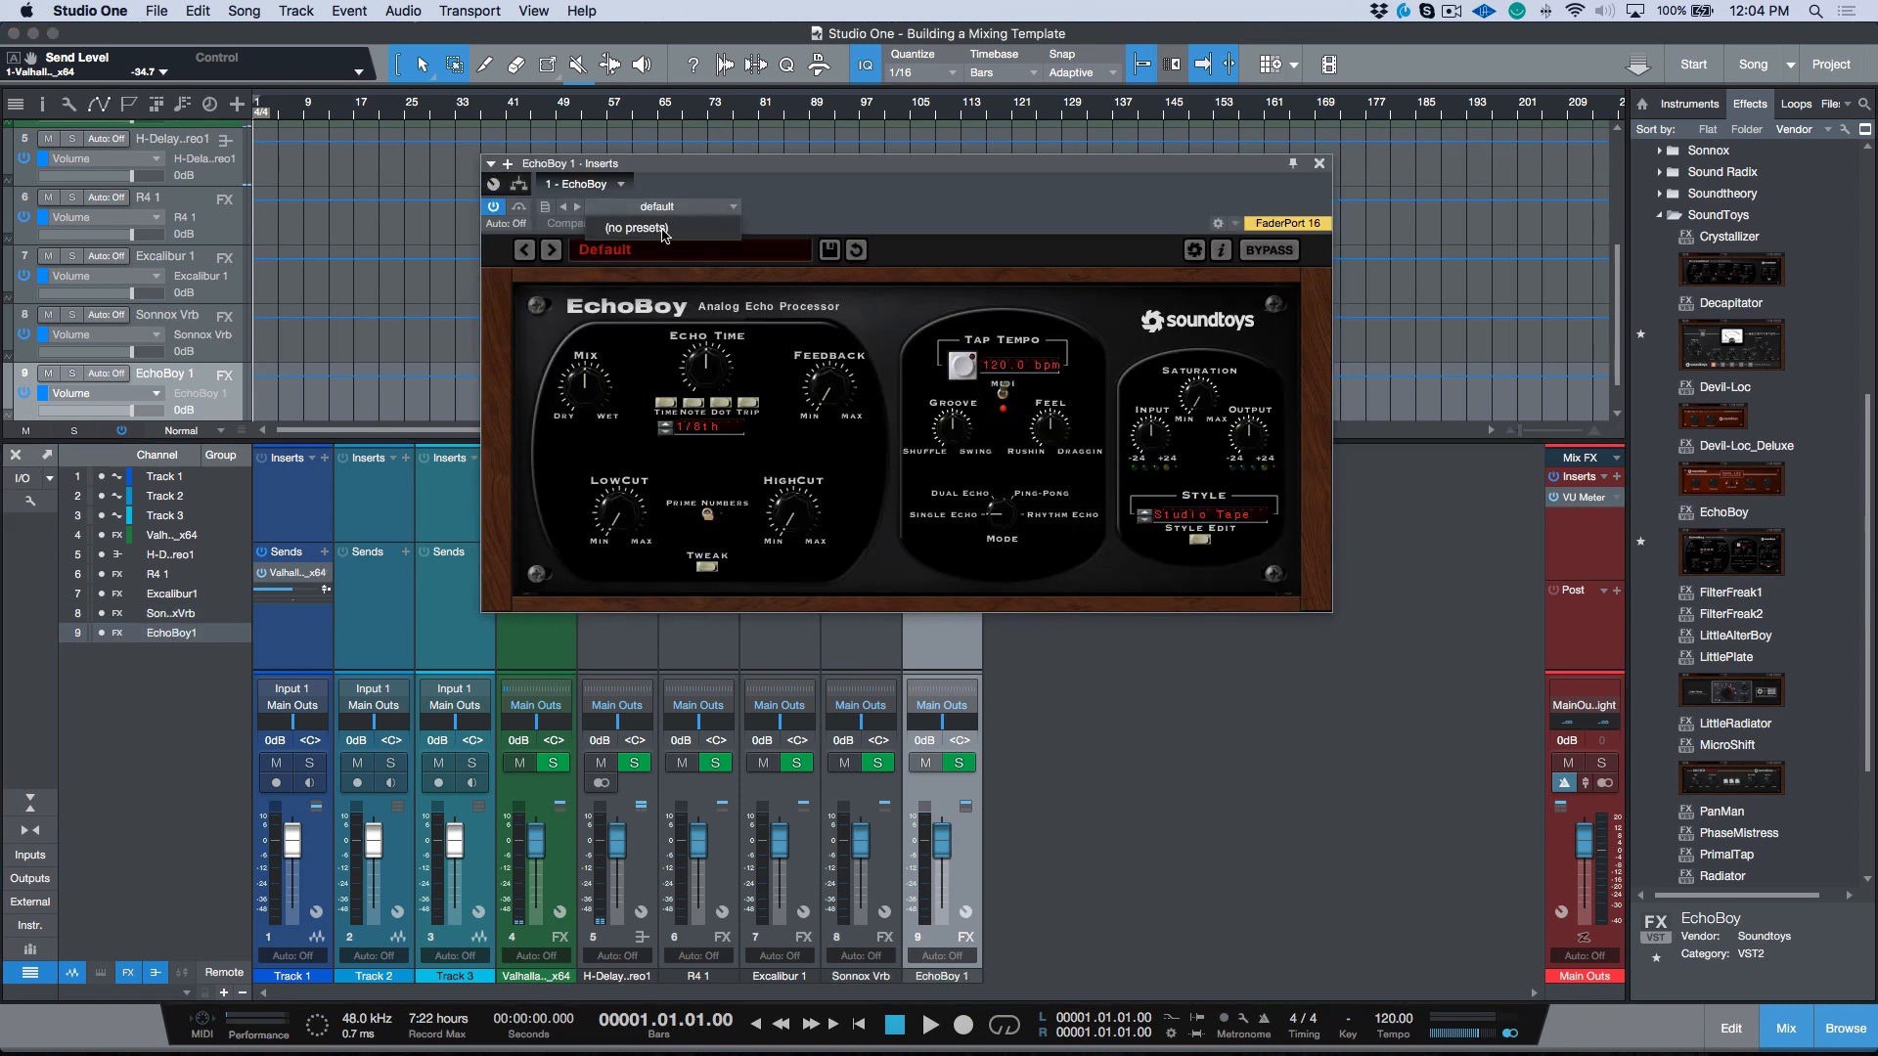
{"action": "left_click", "coordinate": [794, 195]}
{"action": "left_click", "coordinate": [691, 253]}
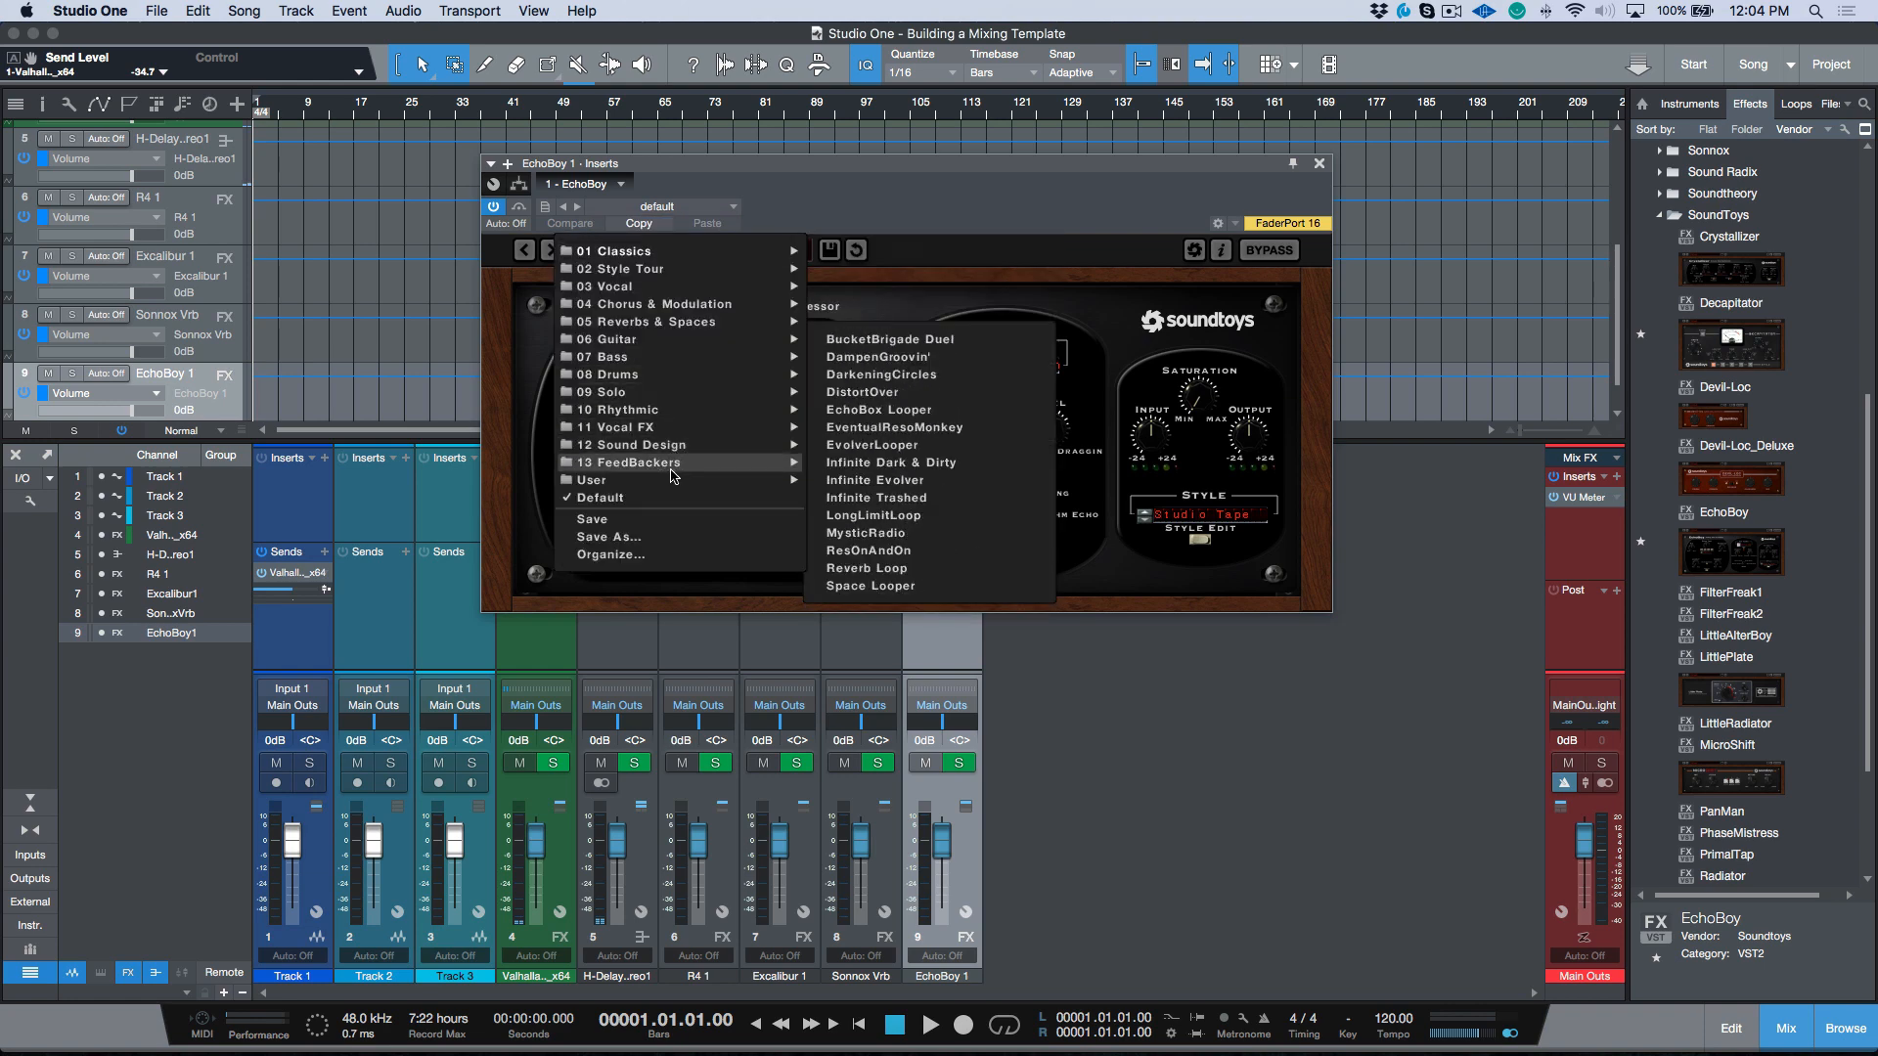
{"action": "mouse_move", "coordinate": [680, 431]}
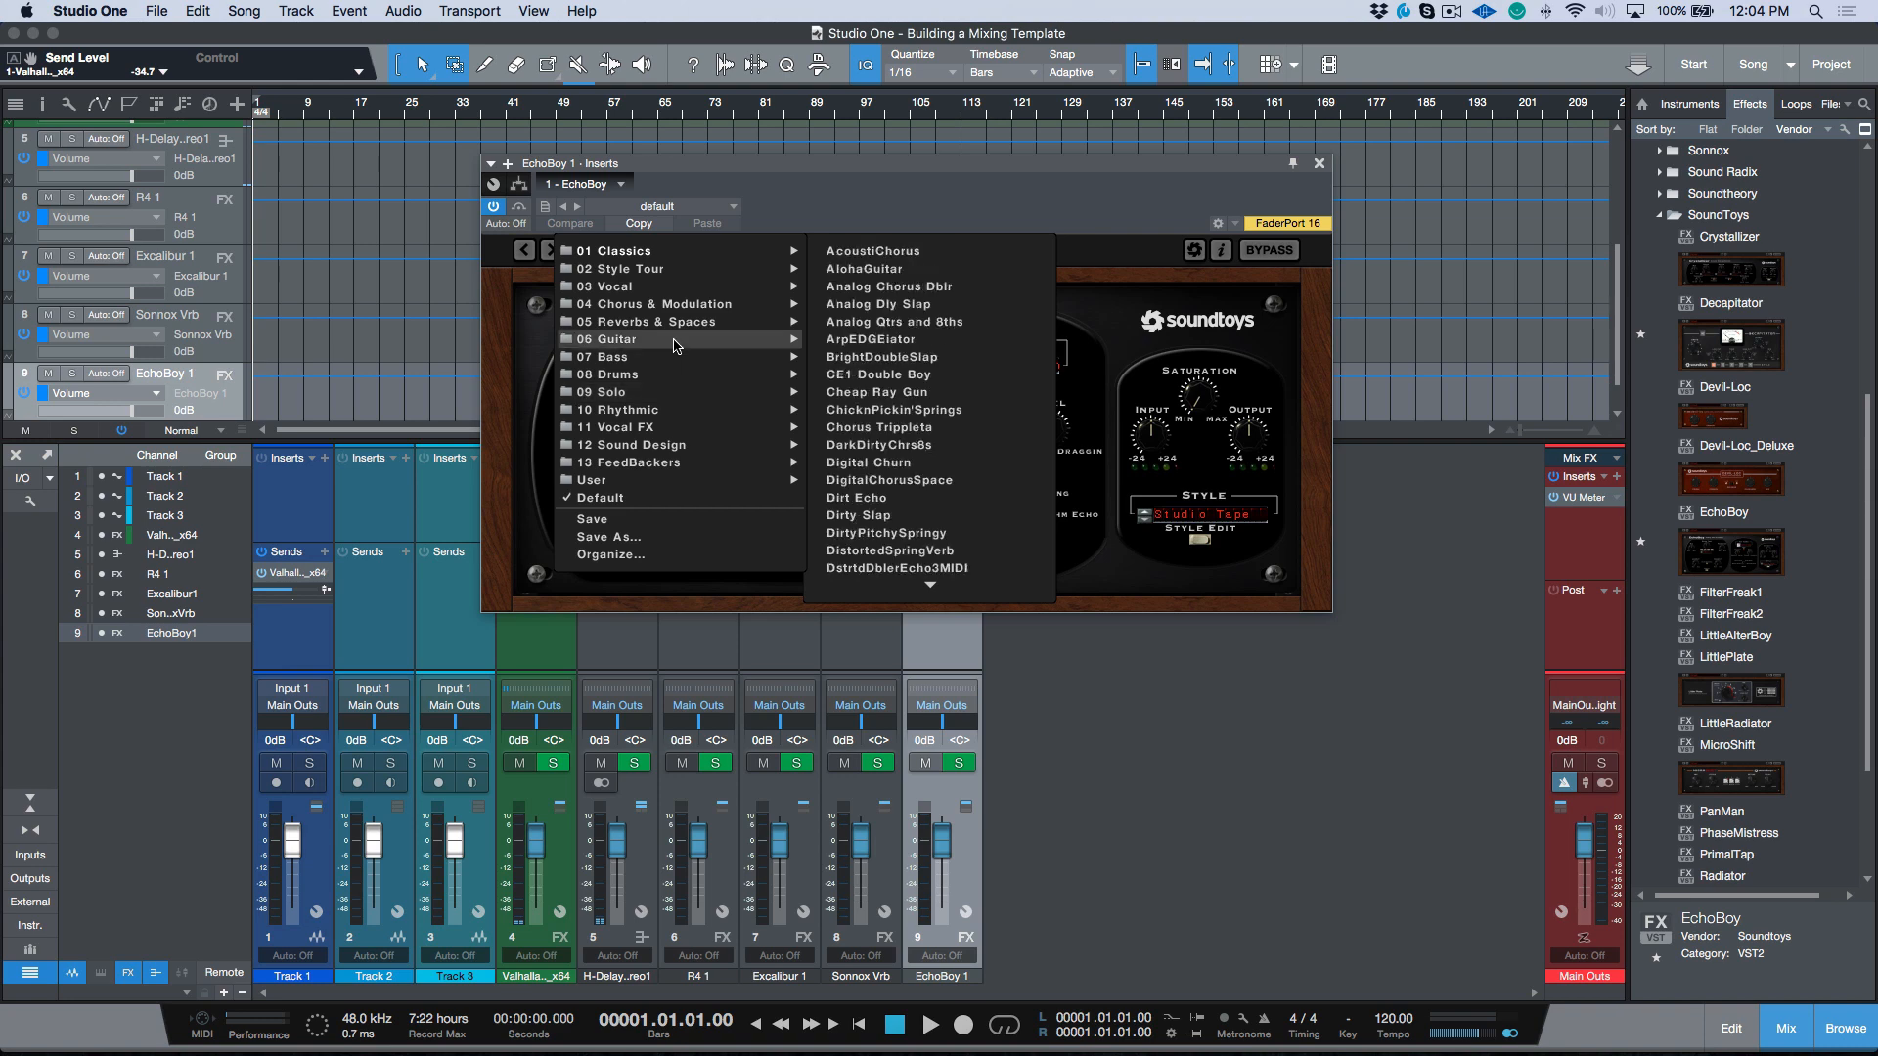
{"action": "mouse_move", "coordinate": [656, 287]}
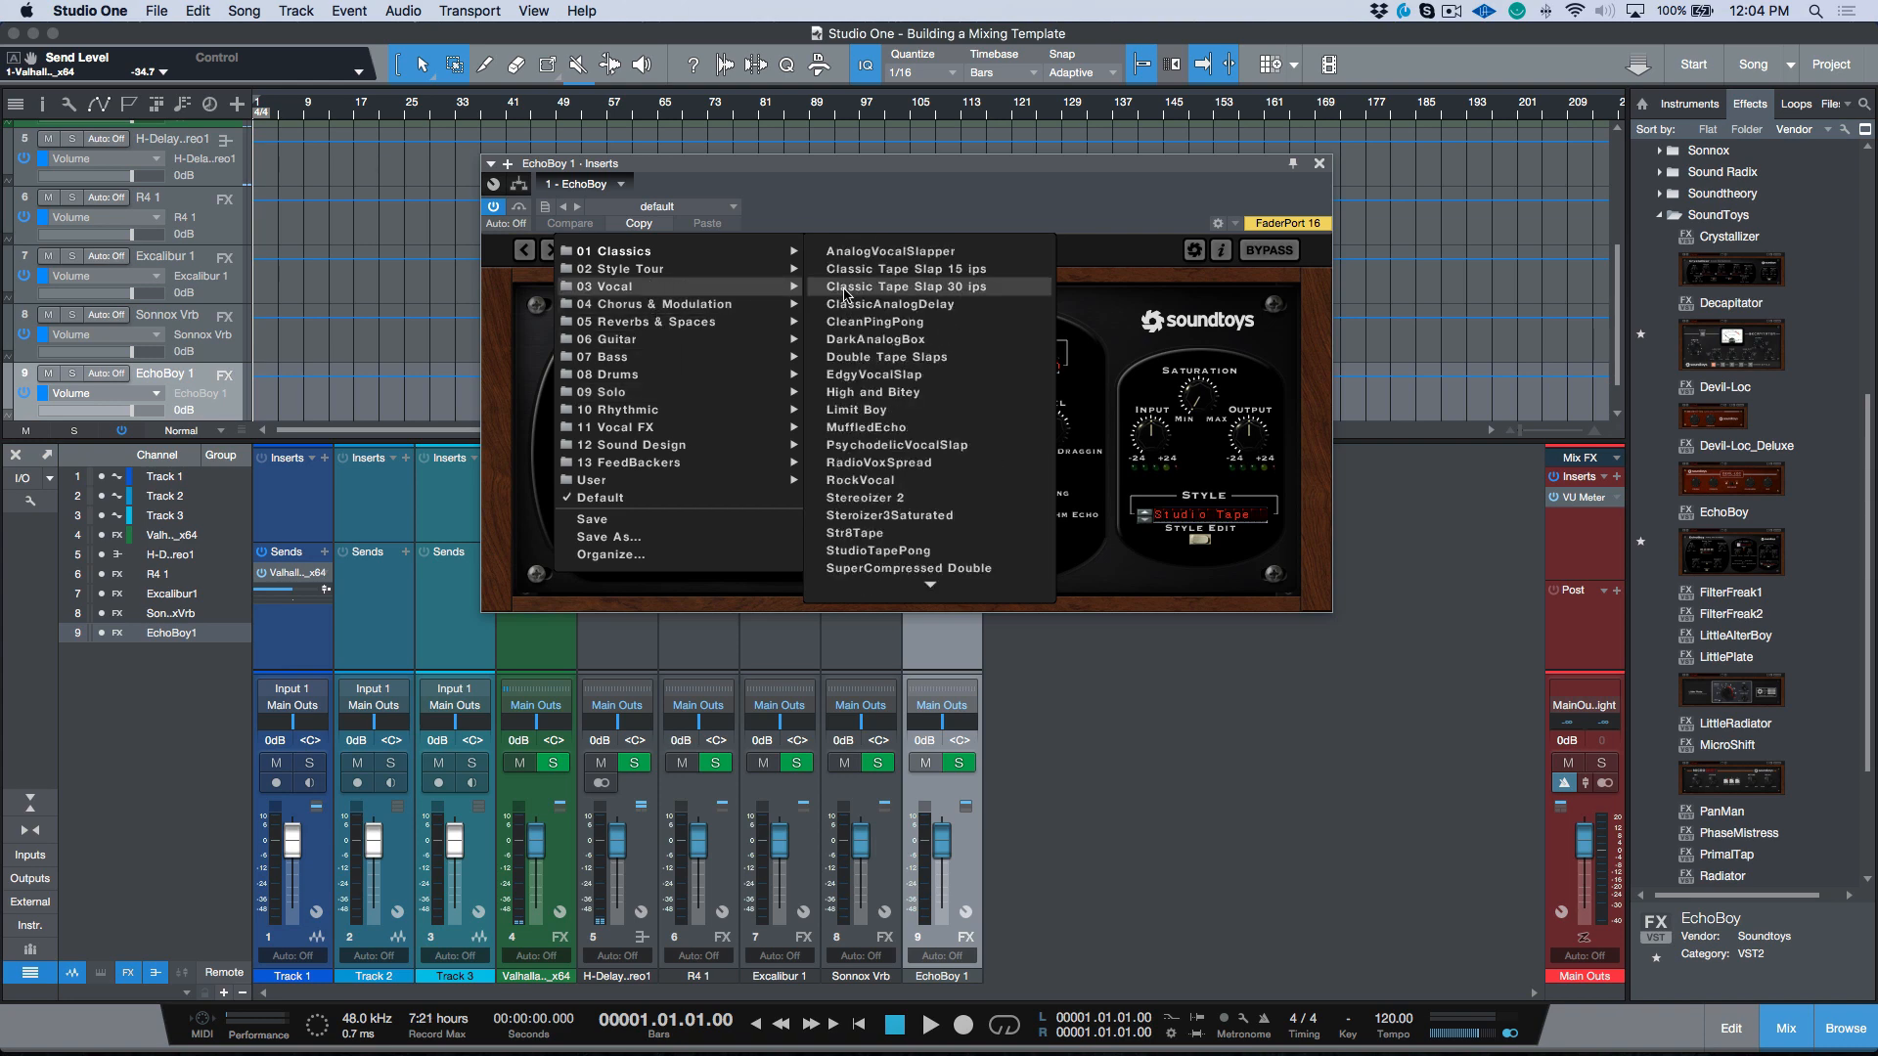
{"action": "left_click", "coordinate": [888, 252]}
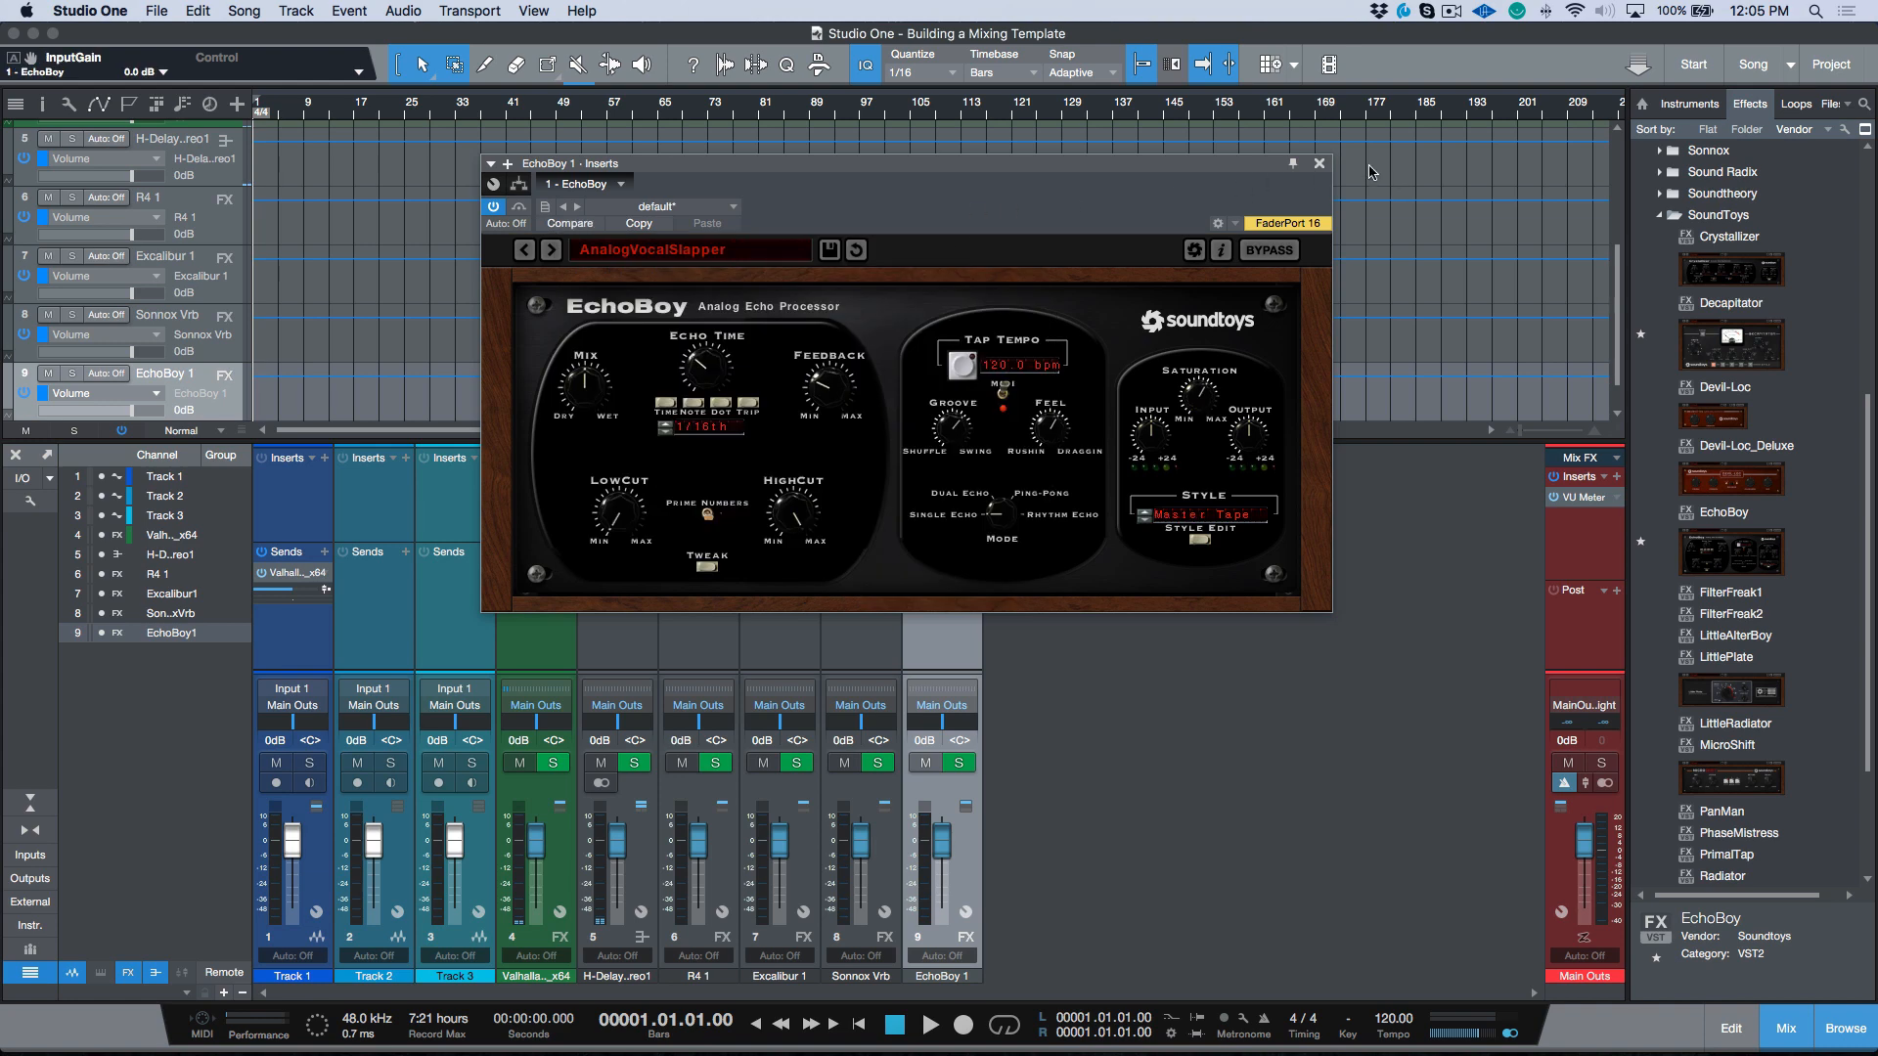
{"action": "left_click", "coordinate": [1320, 164]}
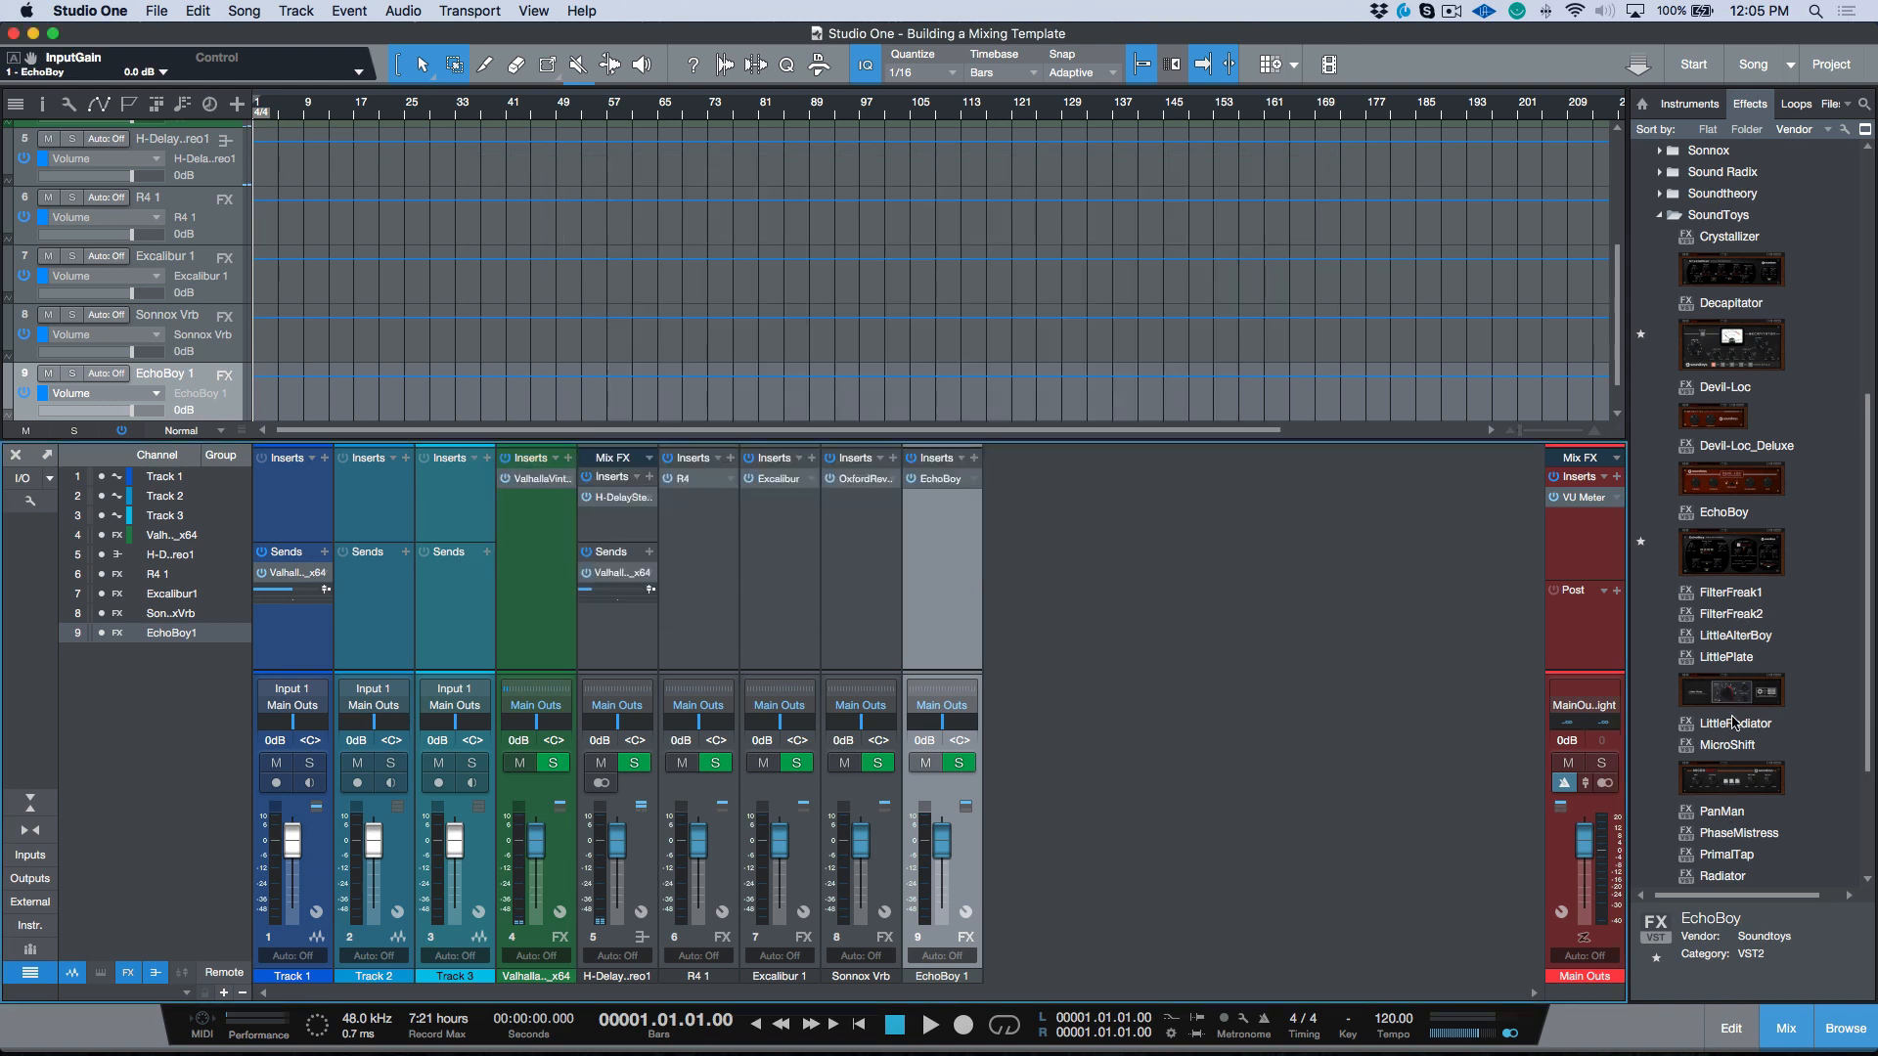
- Add MicroShift on a new FX channel with Style II, and close its window and the SoundToys effects folder
{"action": "left_click", "coordinate": [1729, 780]}
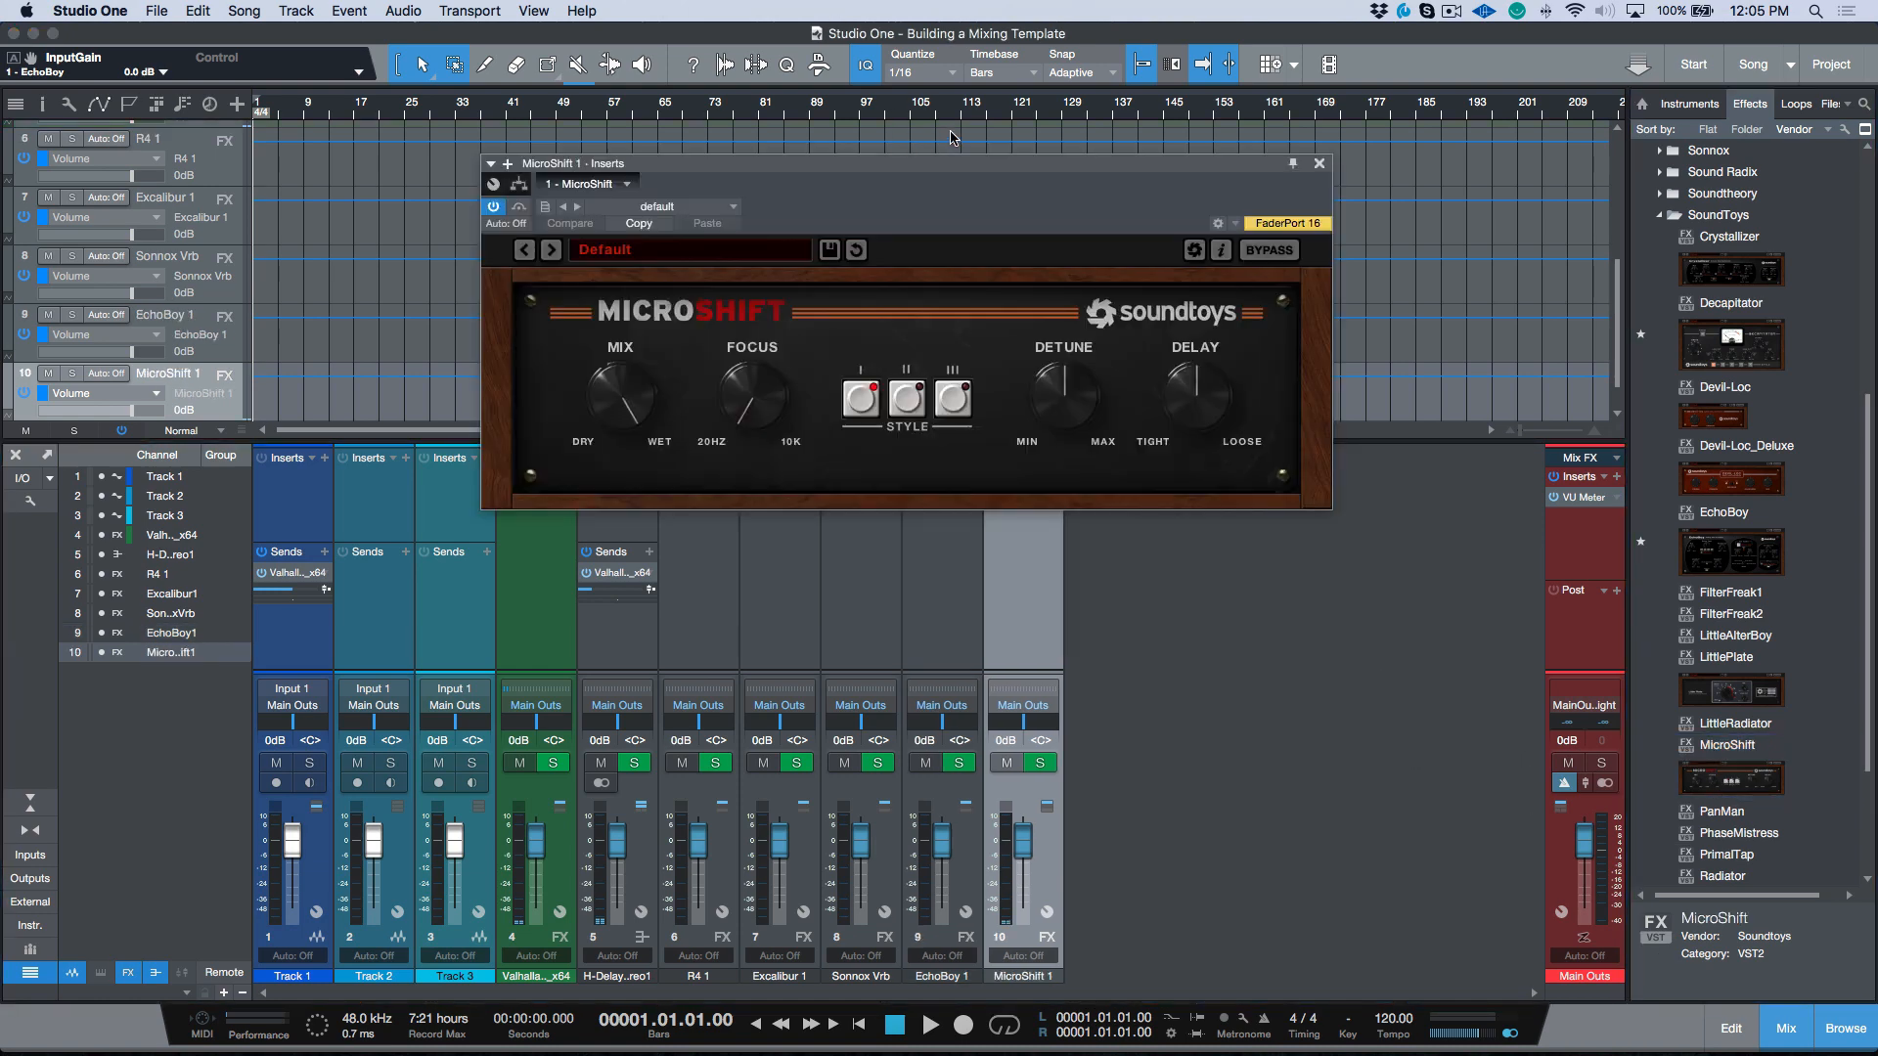
{"action": "left_click", "coordinate": [901, 389]}
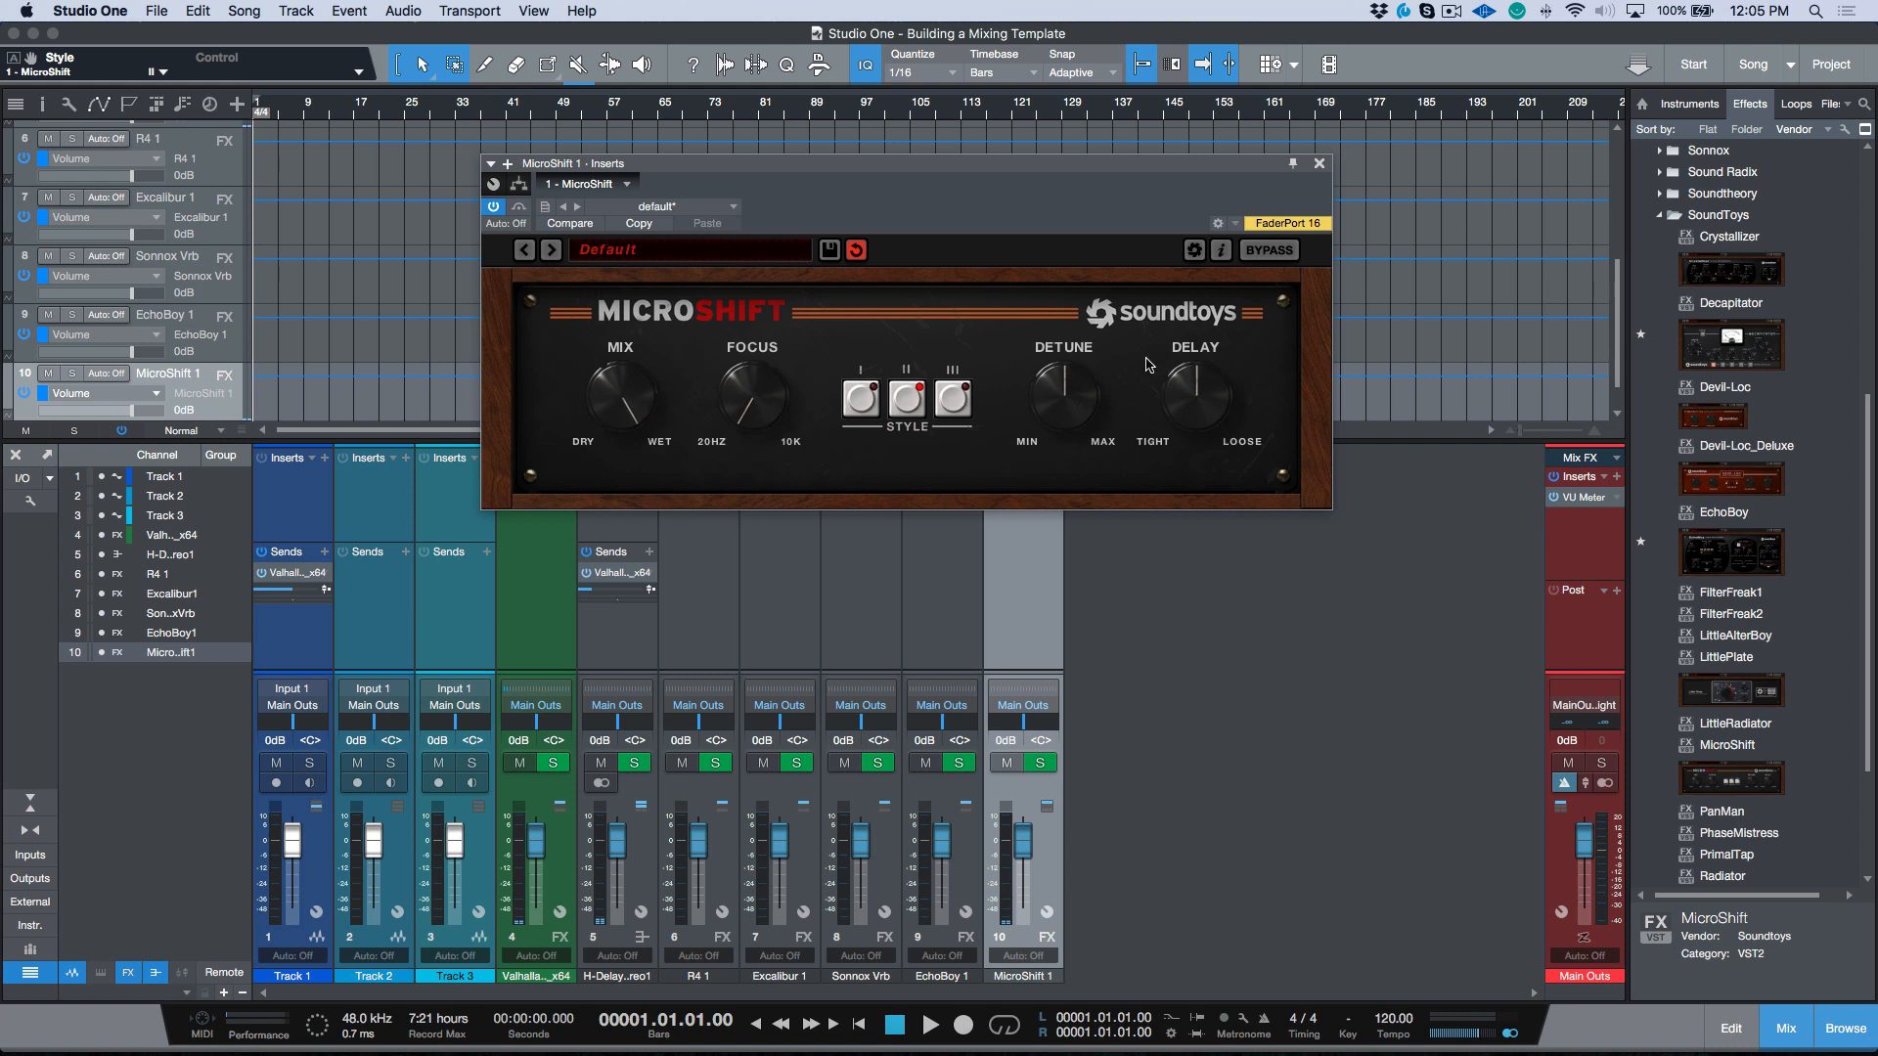
{"action": "left_click", "coordinate": [1320, 164]}
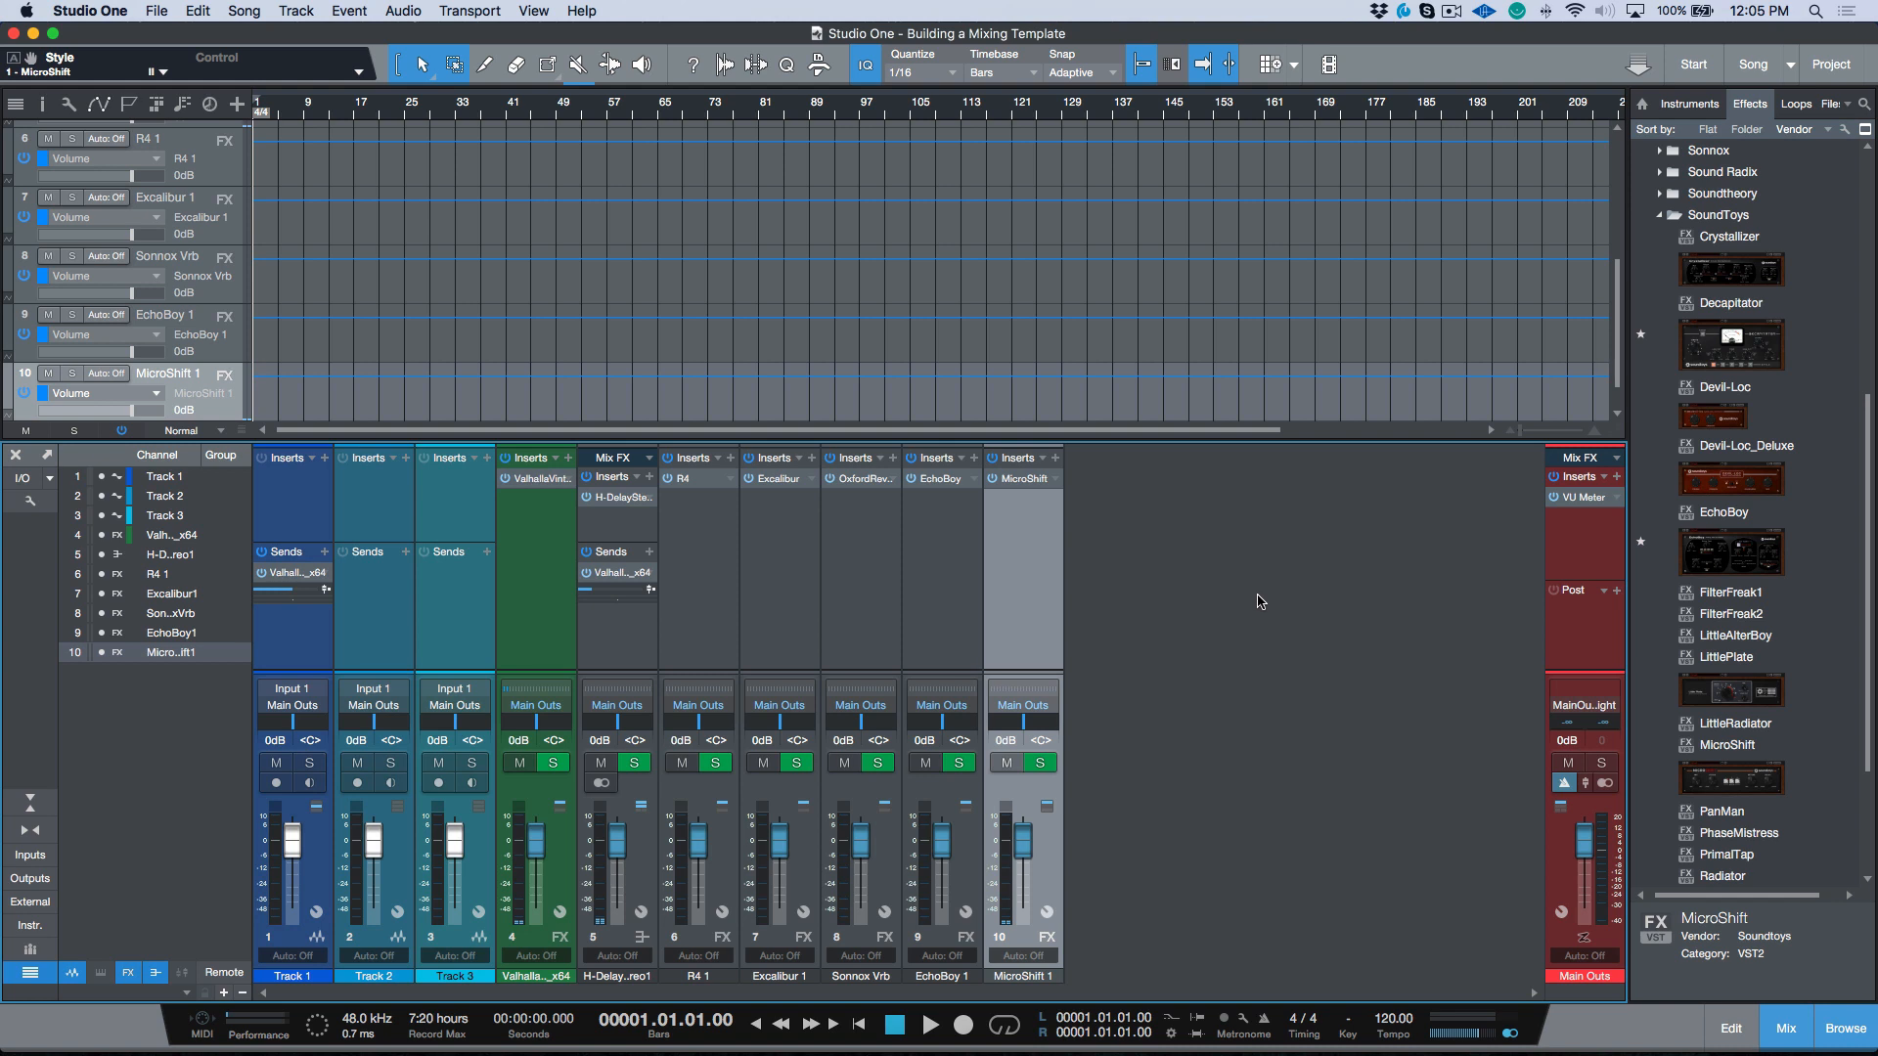
{"action": "left_click", "coordinate": [1661, 215]}
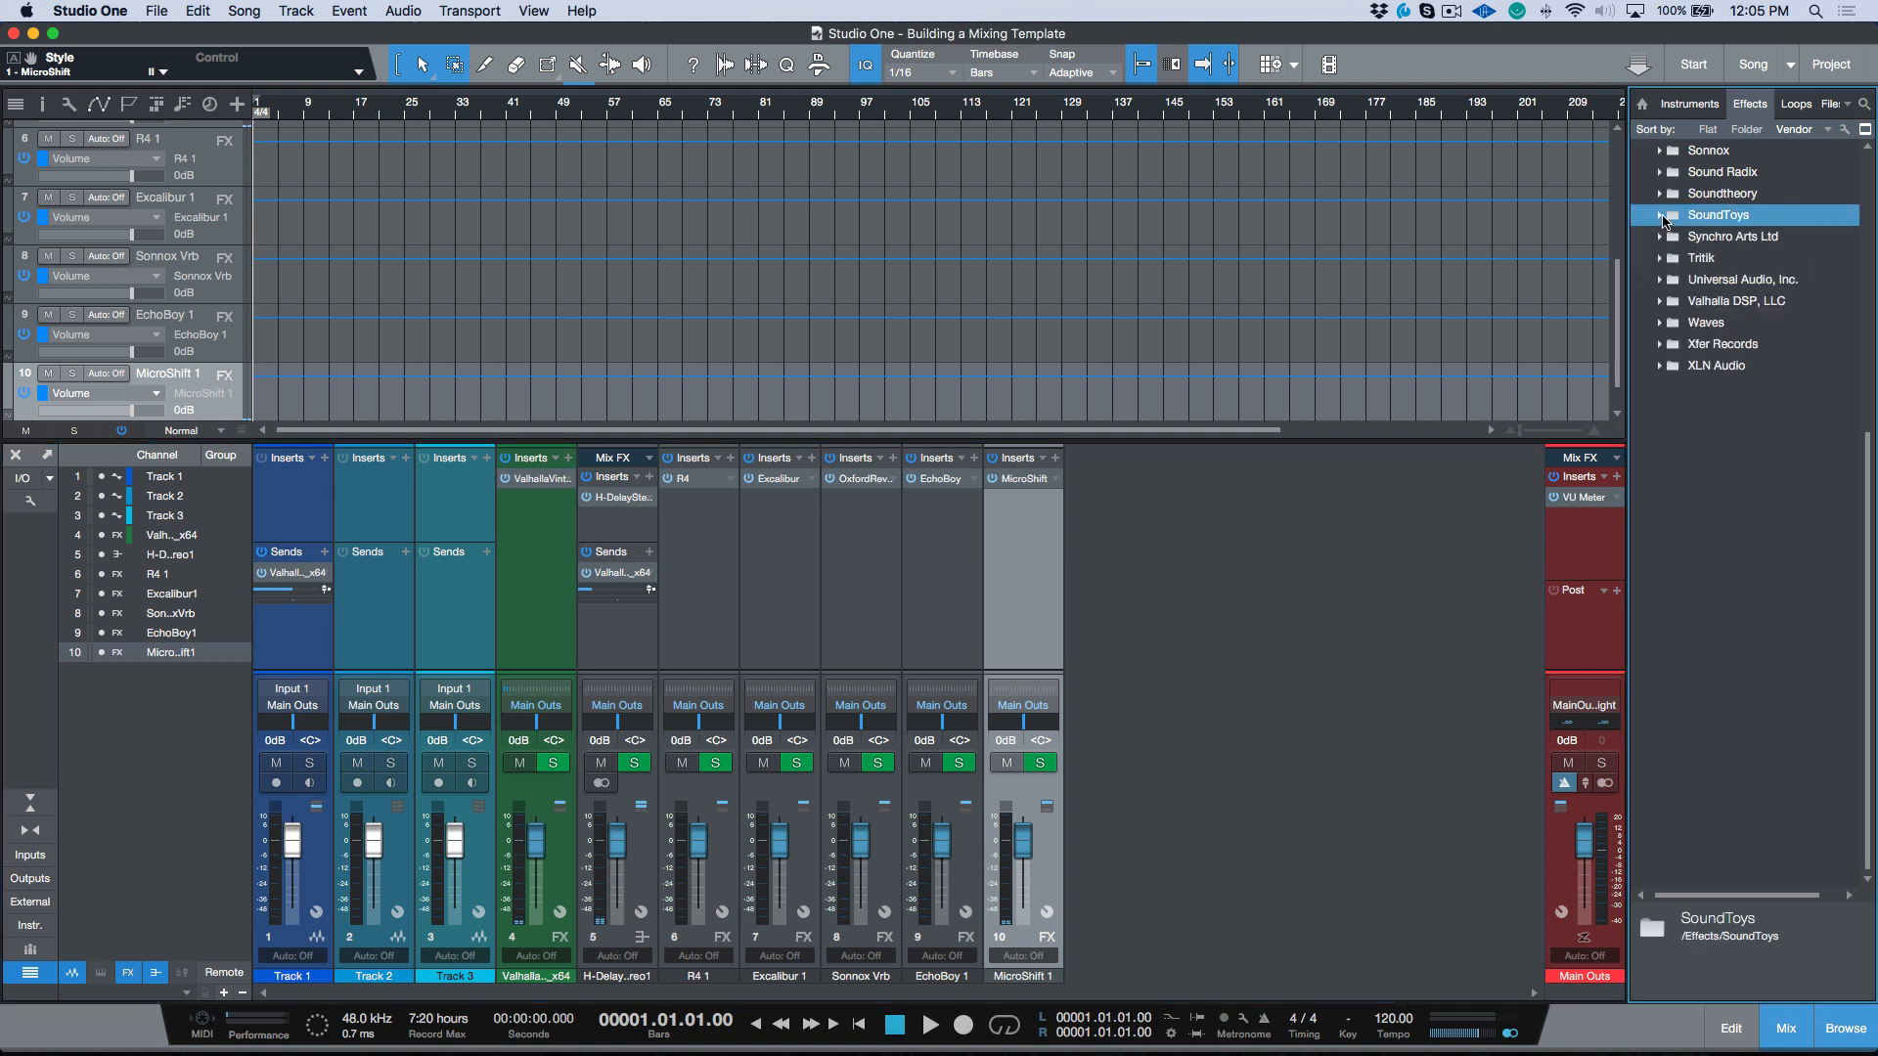
- Add Waves' Aphex Vintage Exciter Stereo to the mixer on a new FX channel
{"action": "left_click", "coordinate": [1662, 323]}
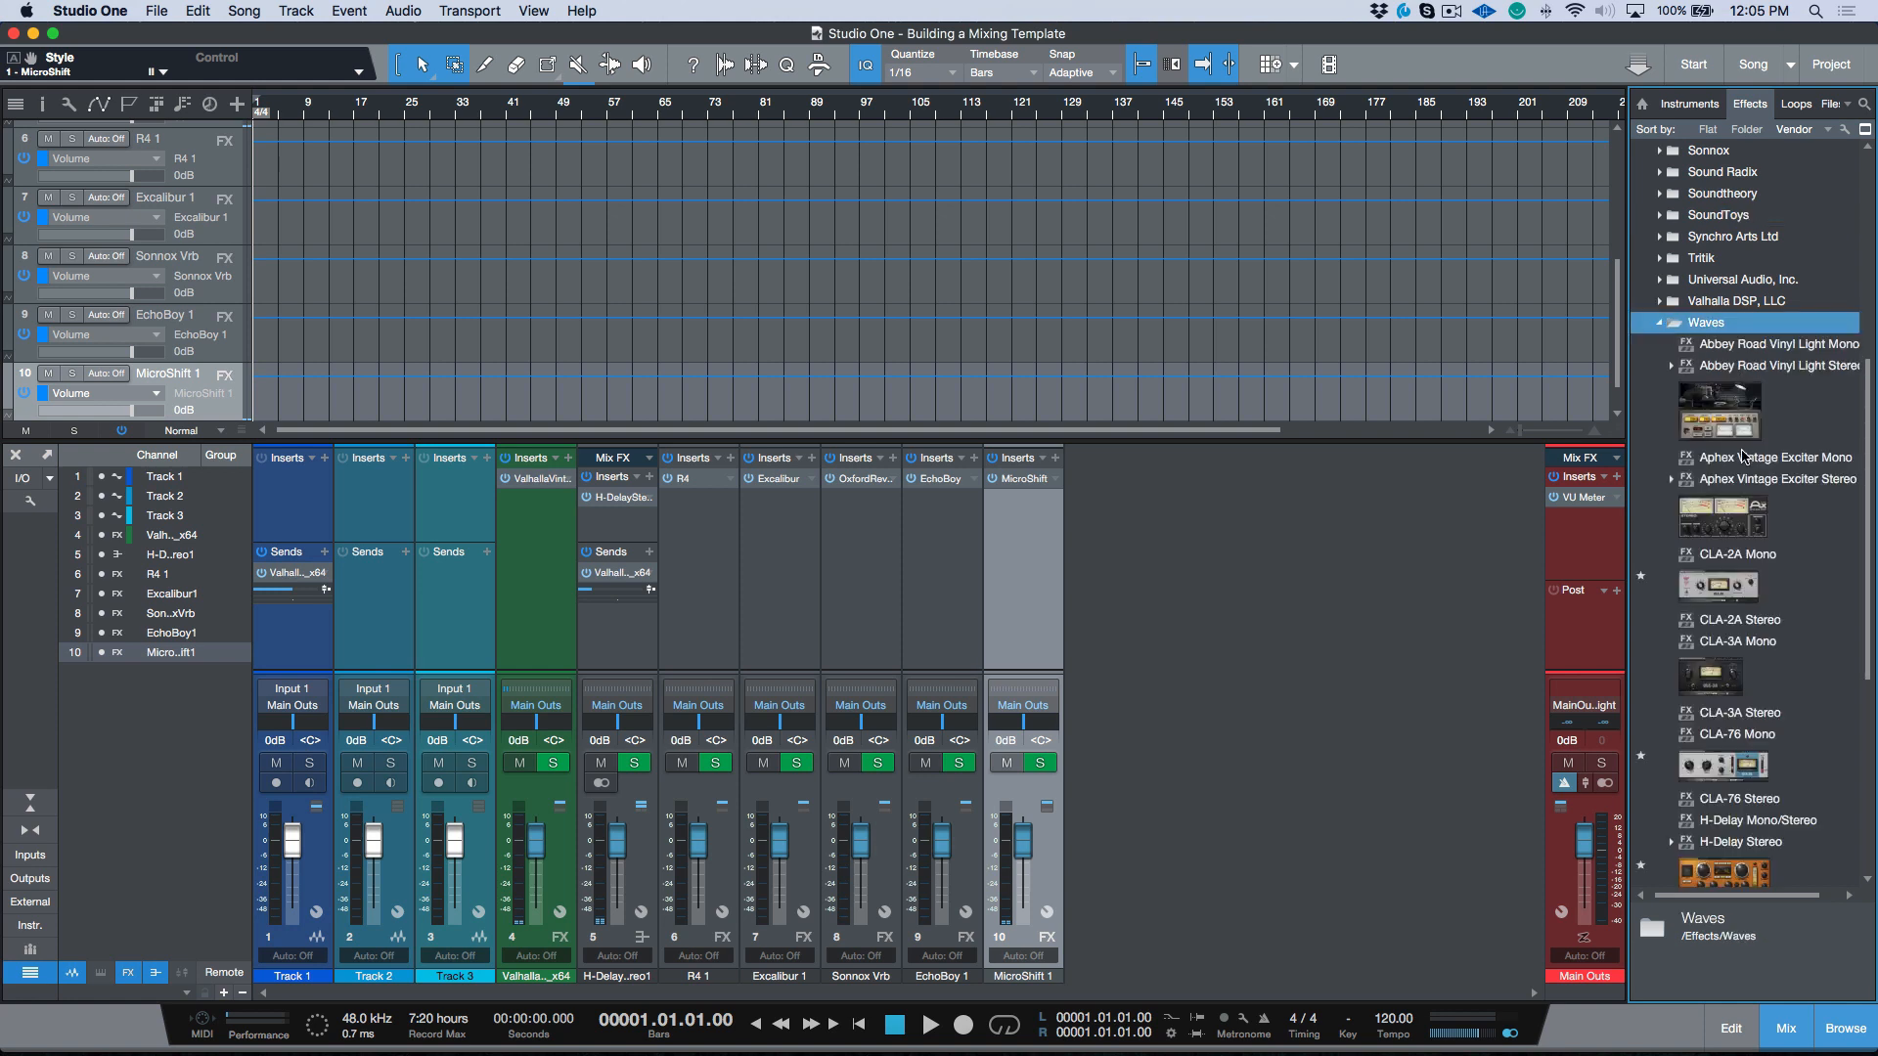
{"action": "scroll", "coordinate": [1722, 413], "scroll_direction": "down", "scroll_amount": 2}
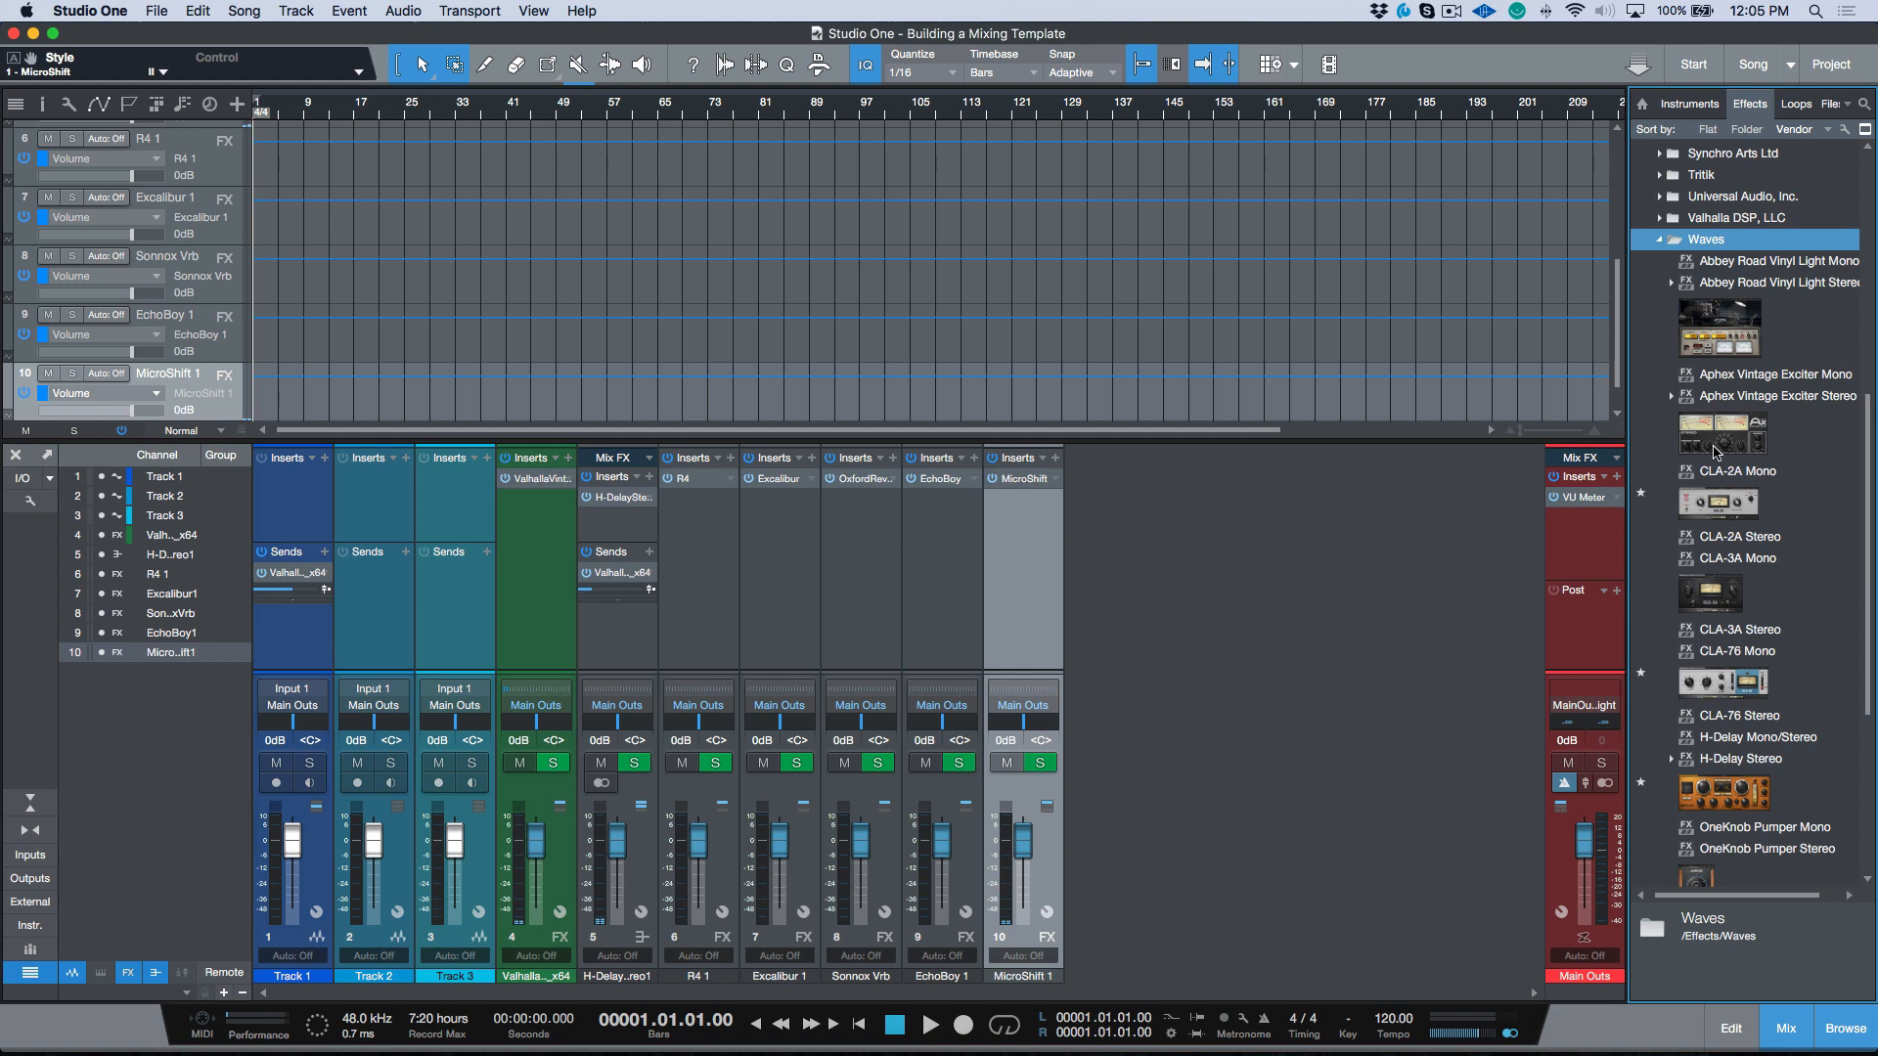
{"action": "left_click_drag", "start_coordinate": [1727, 446], "coordinate": [1289, 566]}
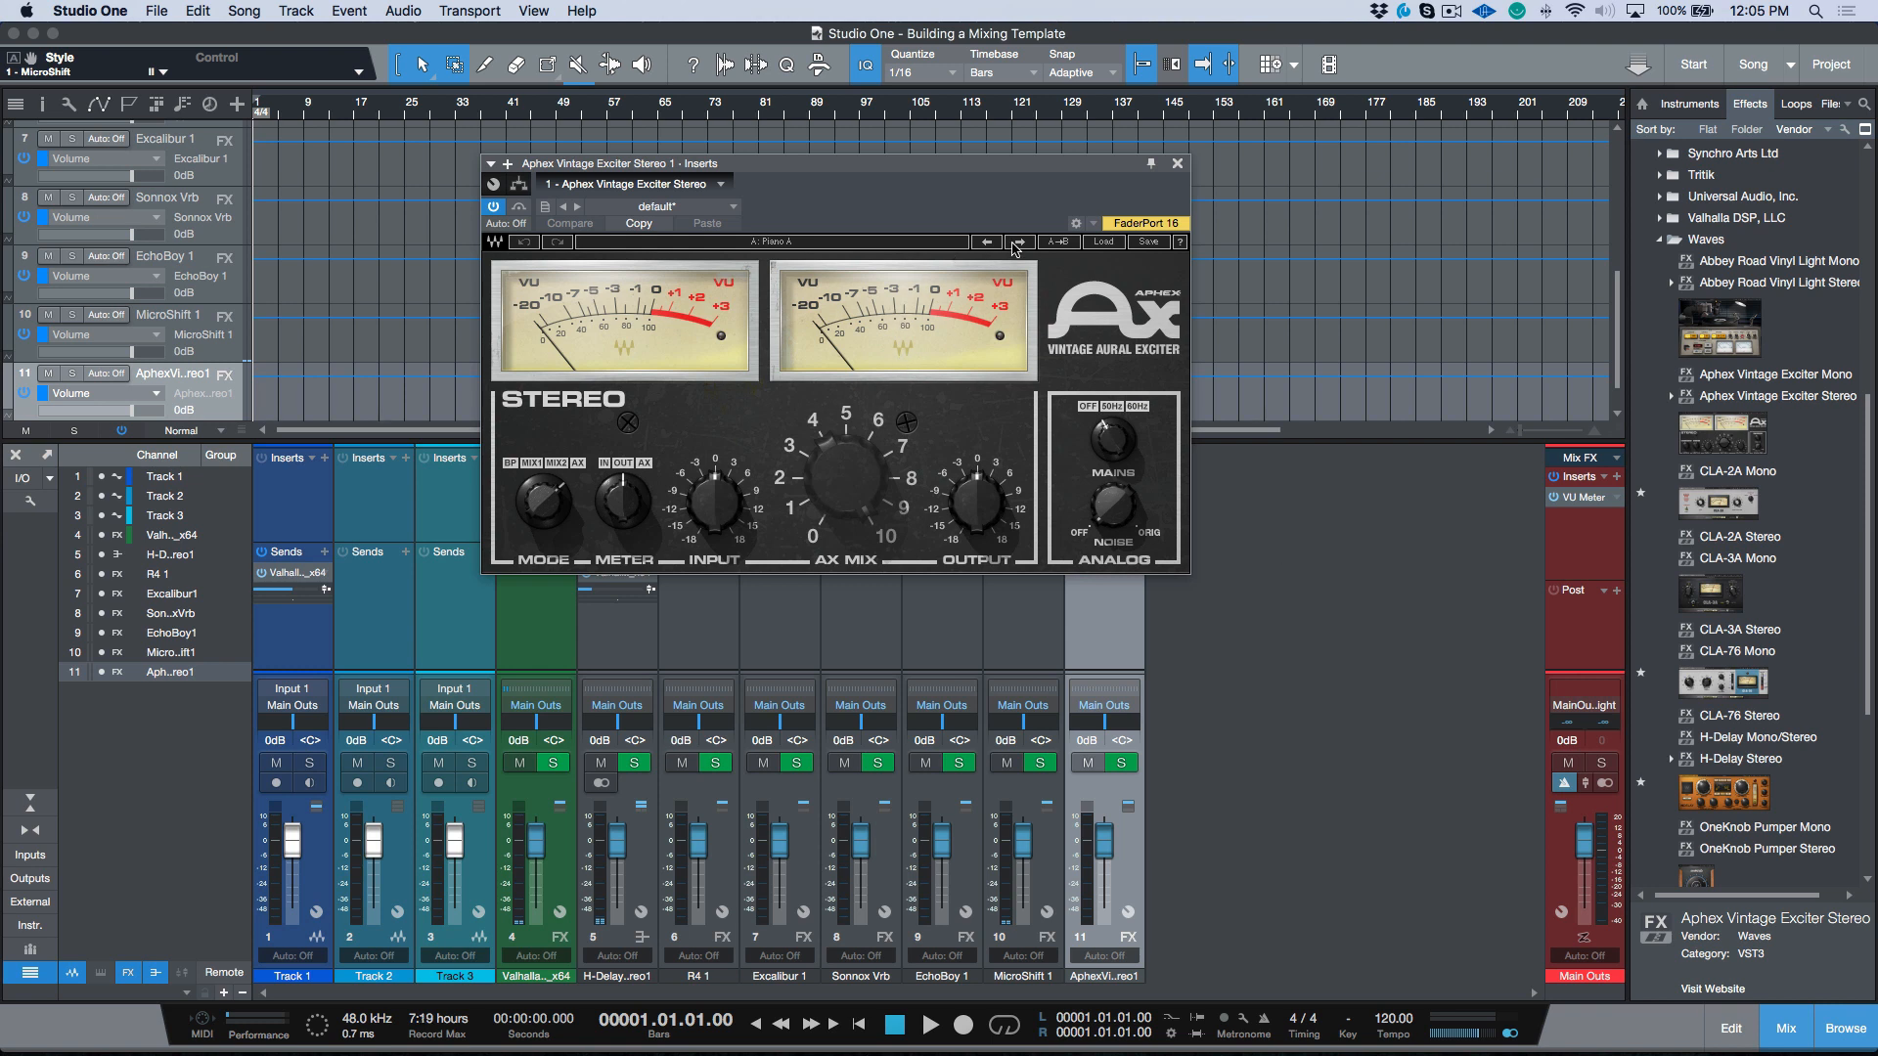
- Load the exciter's Female Brightener preset from the Vocals factory presets, and close the plug-in window
{"action": "left_click", "coordinate": [1103, 241]}
{"action": "mouse_move", "coordinate": [1166, 413]}
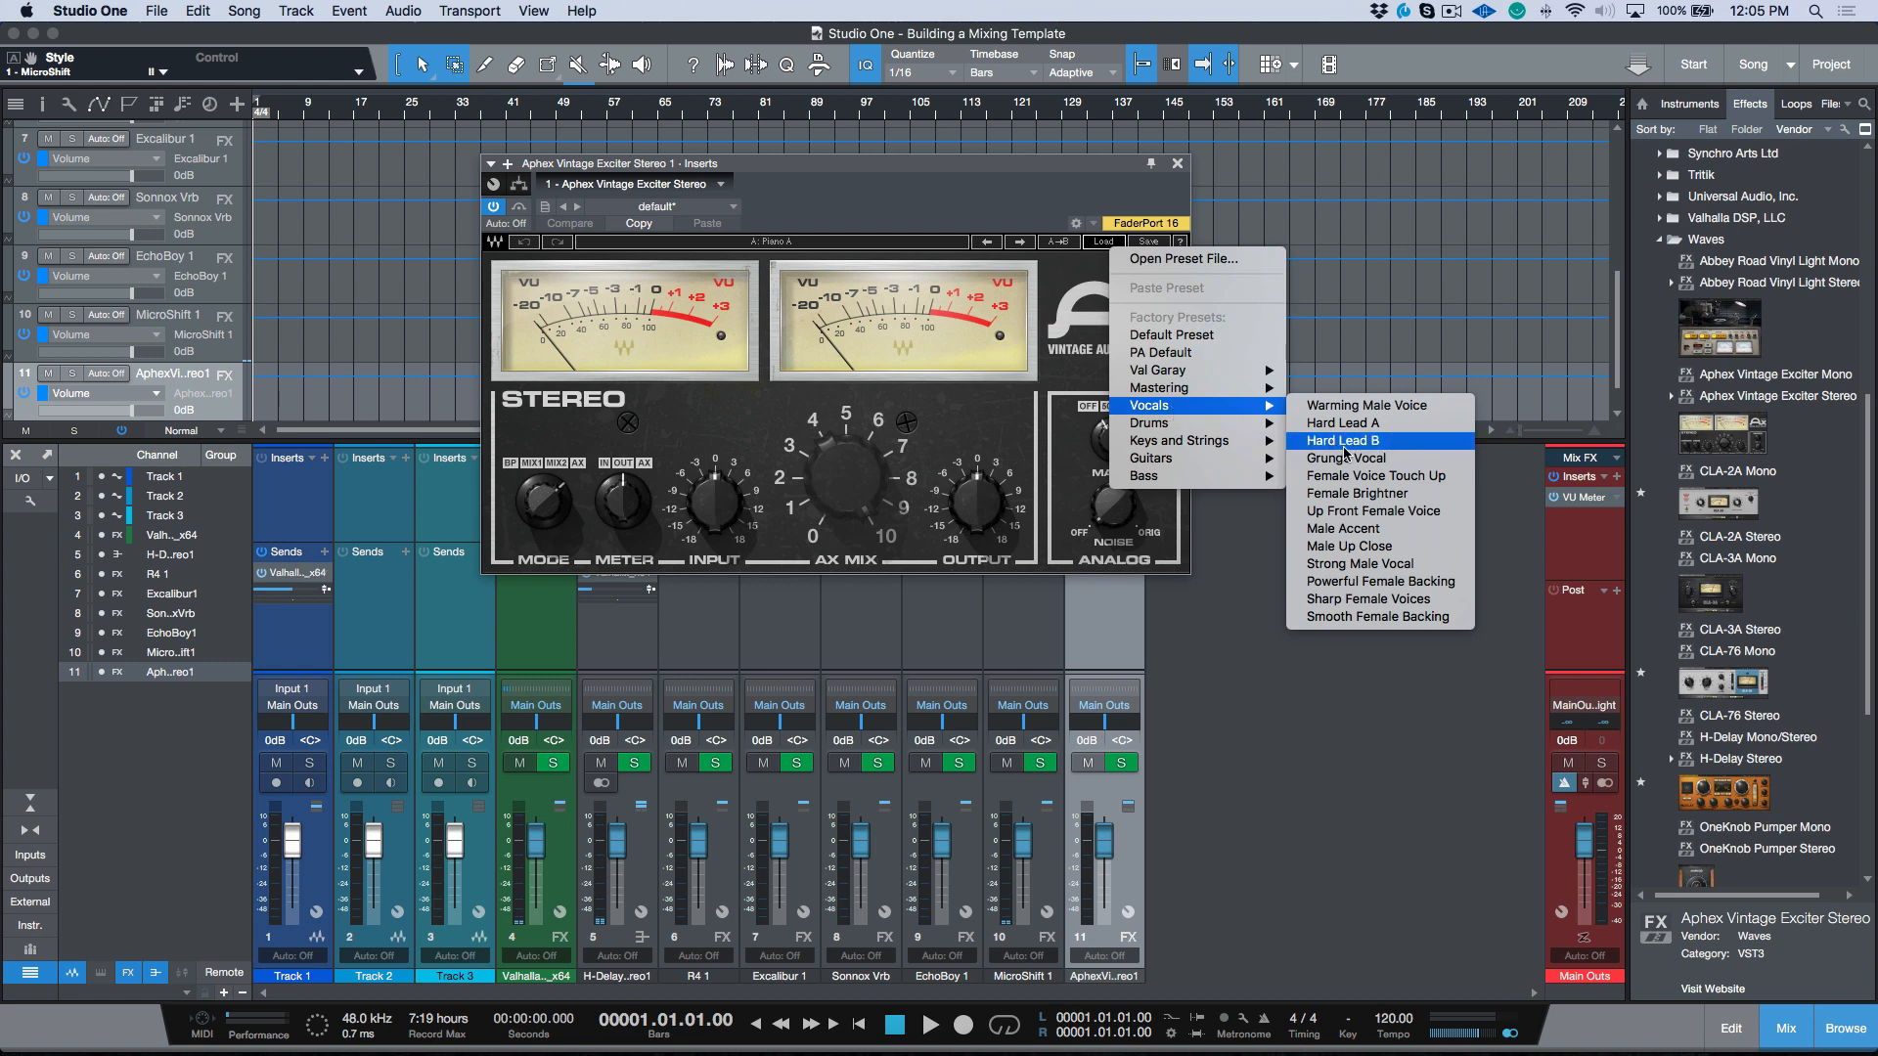
{"action": "left_click", "coordinate": [1344, 497]}
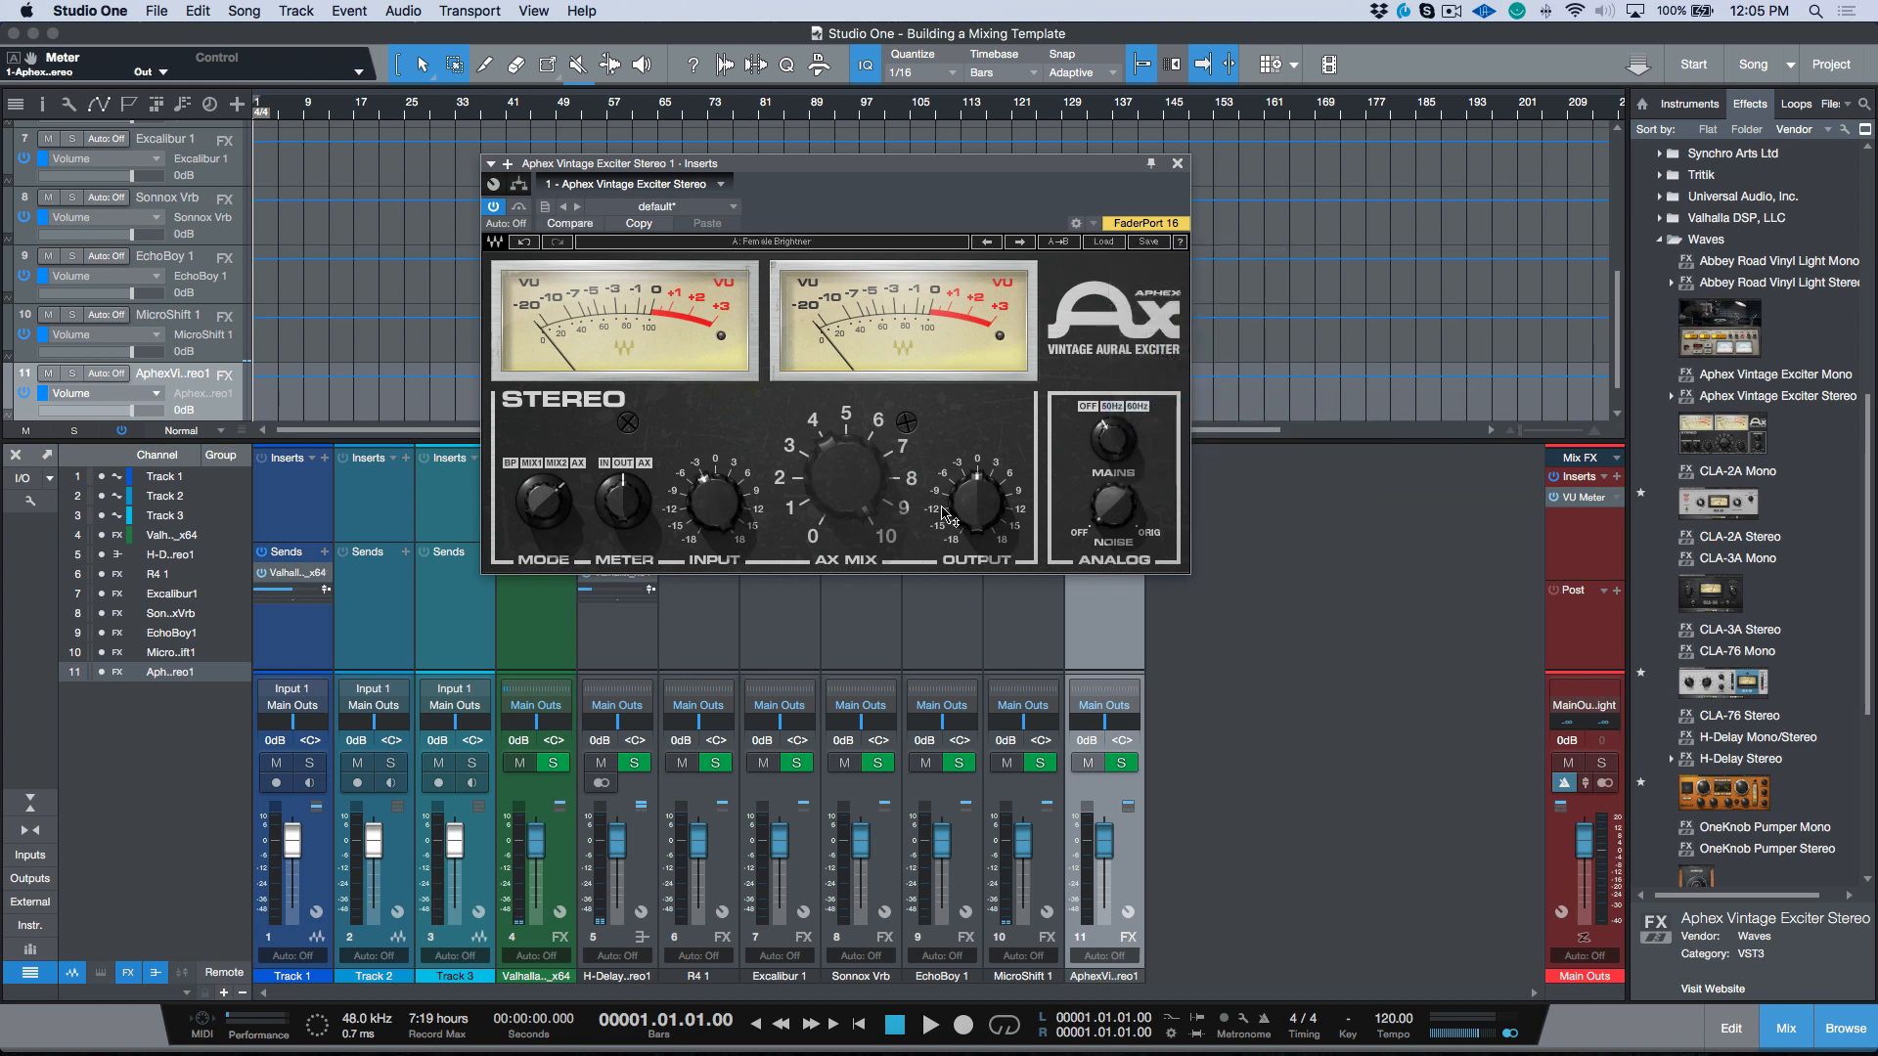
{"action": "left_click", "coordinate": [1177, 163]}
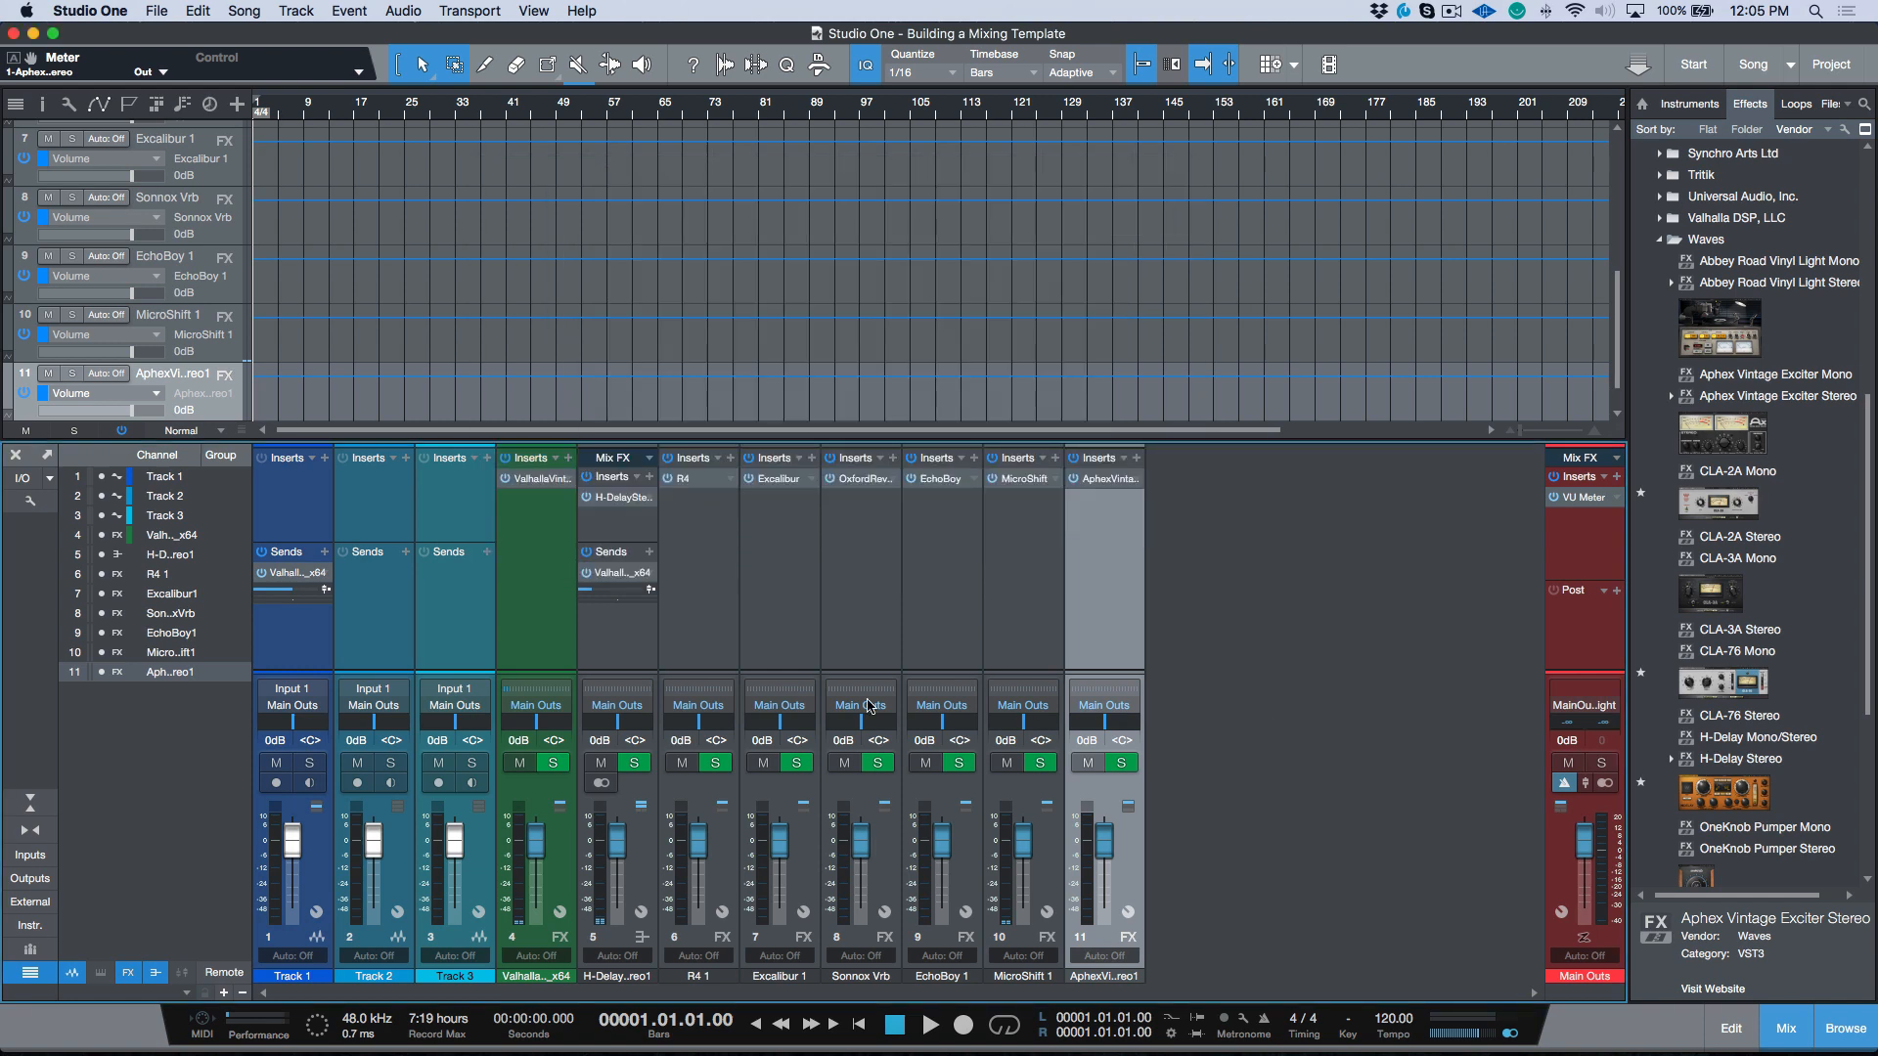
- Colour all channels from H-Delay through the Aphex exciter green, matching the Valhalla channel
{"action": "left_click", "coordinate": [623, 653]}
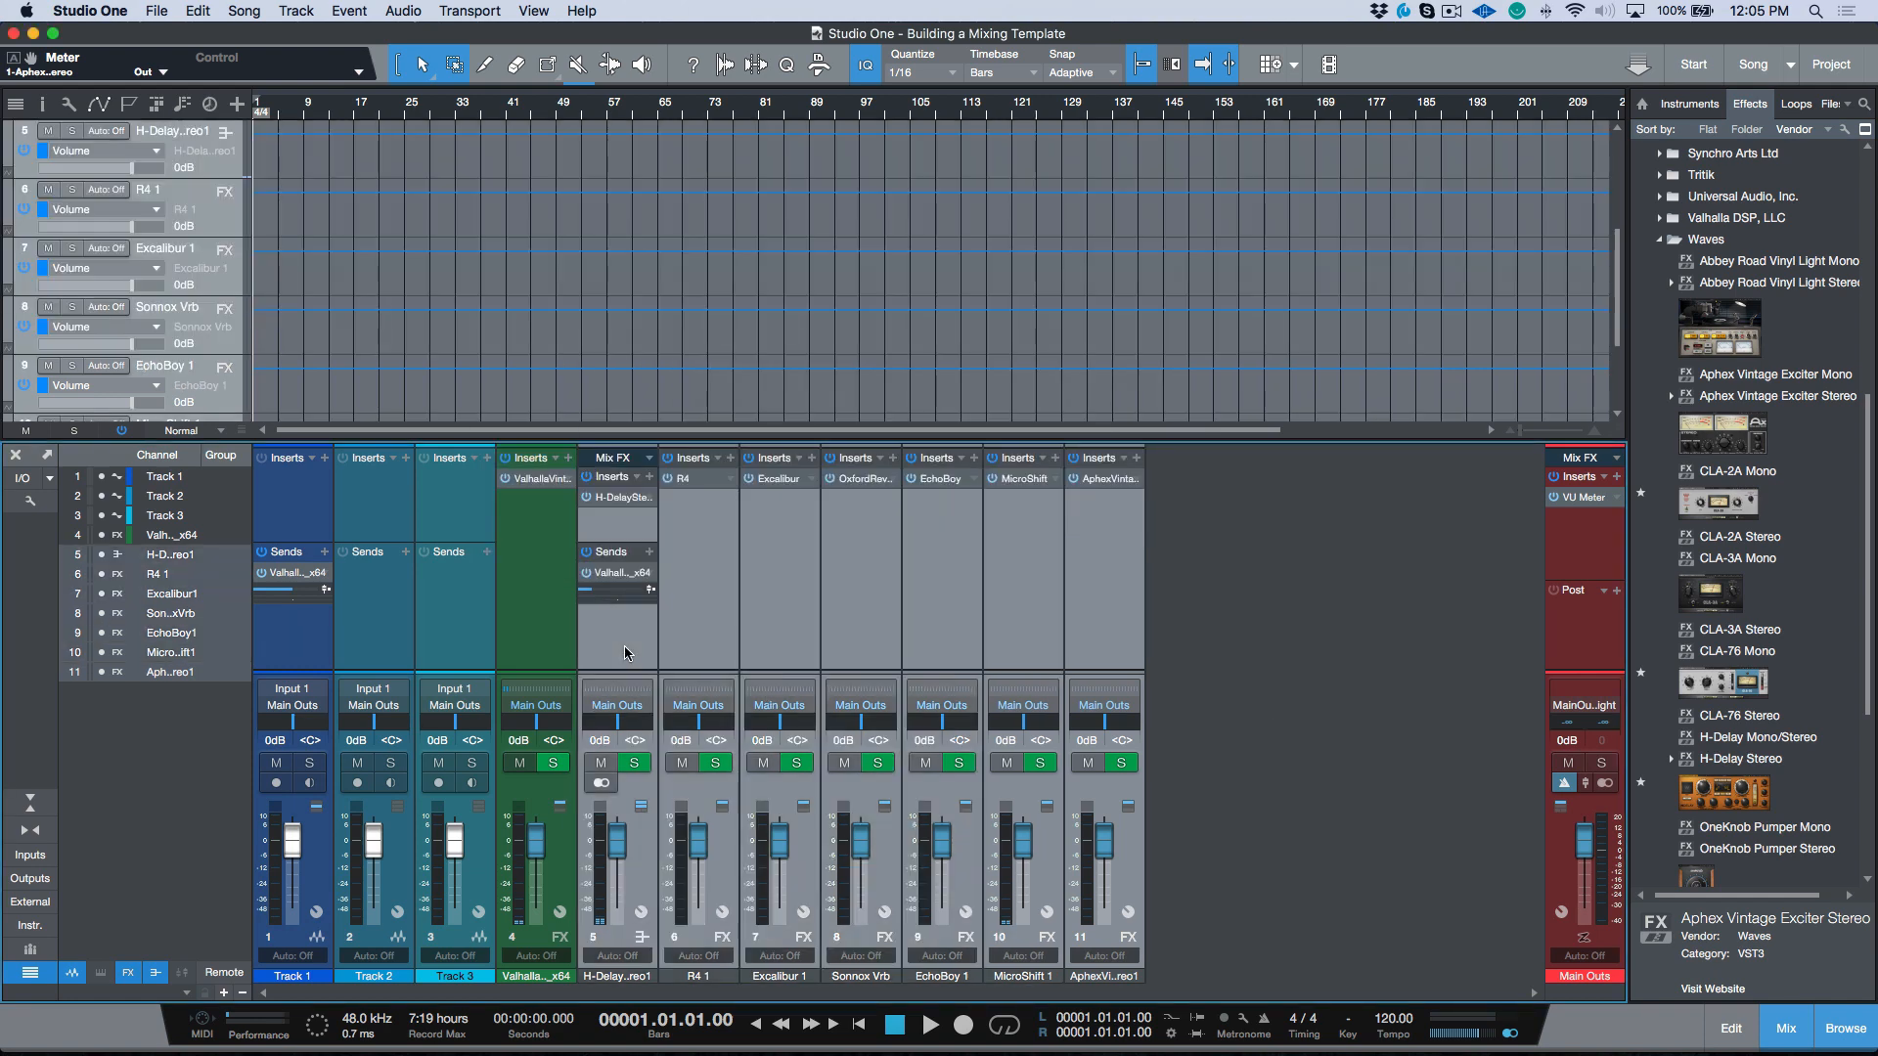
{"action": "left_click", "coordinate": [648, 979]}
{"action": "left_click", "coordinate": [736, 927]}
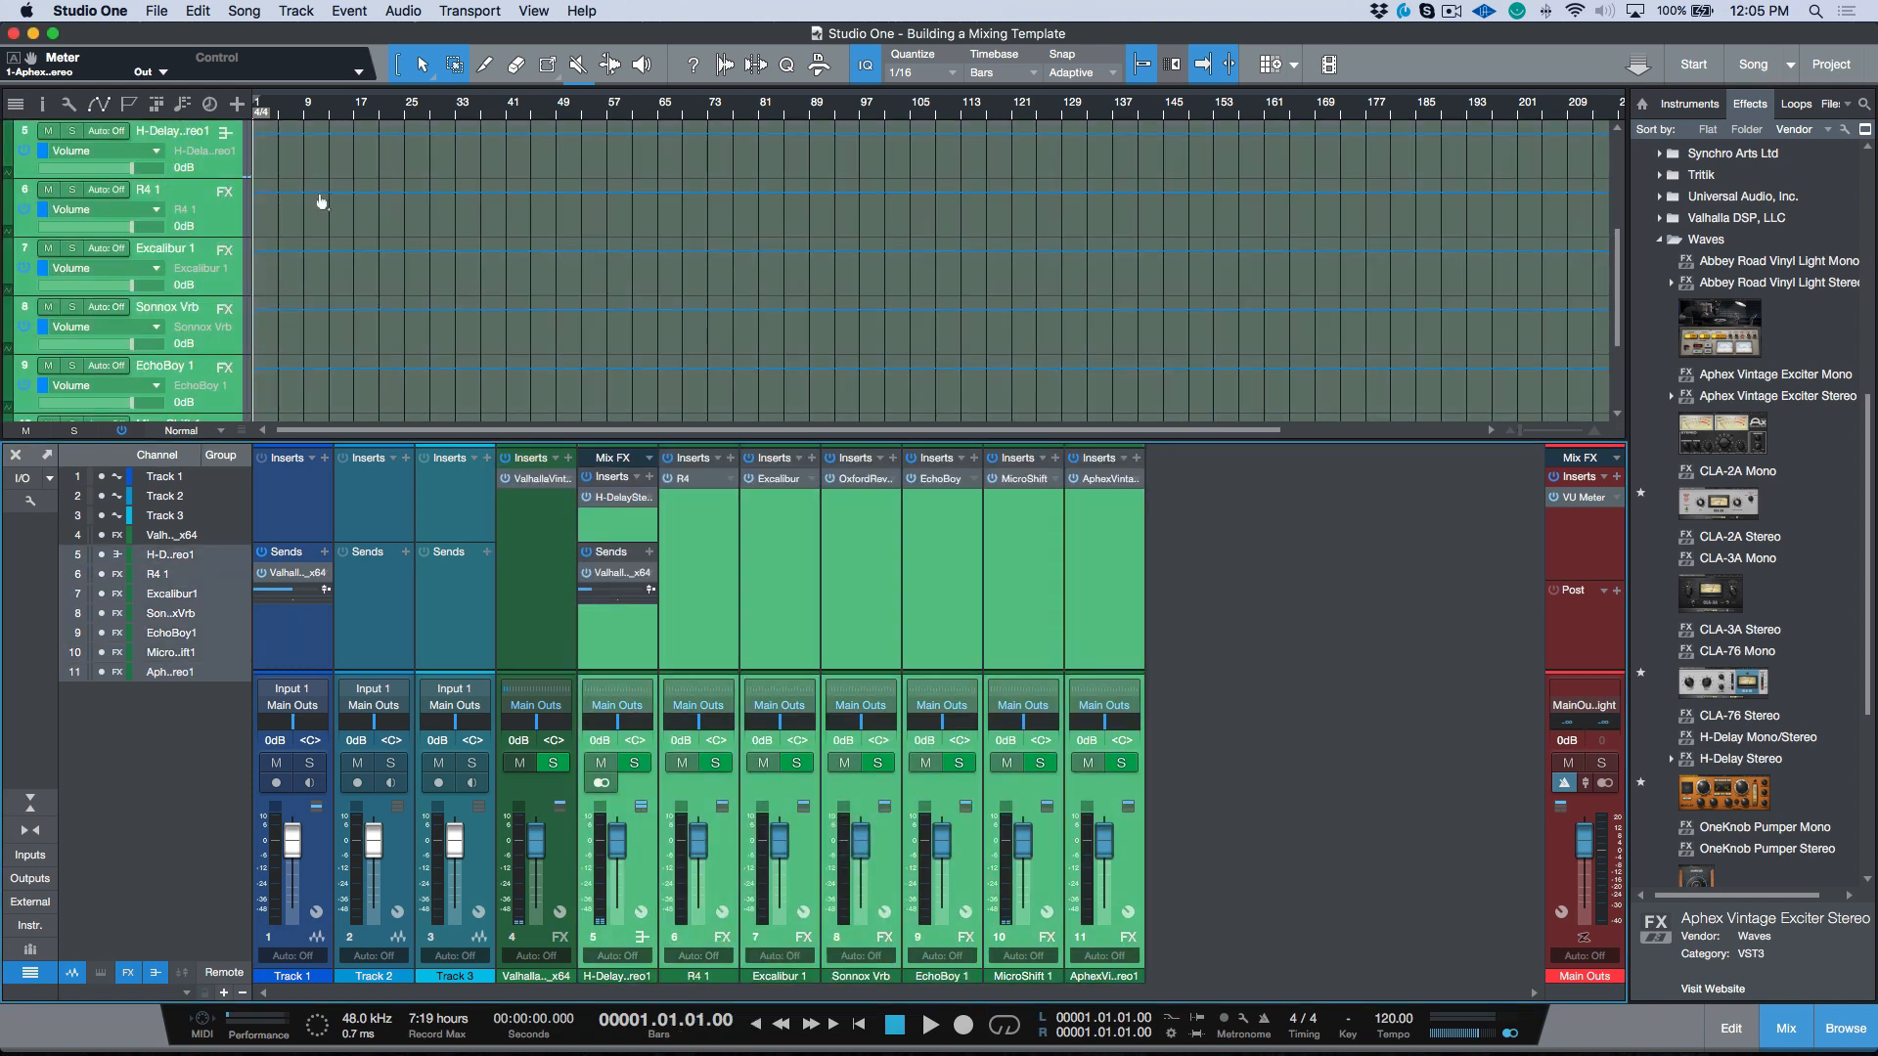
- Hide the mixer and set the volume automation colour of all eight effect tracks, Valhalla through the Aphex exciter, to green
{"action": "scroll", "coordinate": [347, 240], "scroll_direction": "up", "scroll_amount": 1}
{"action": "key", "text": "F3"}
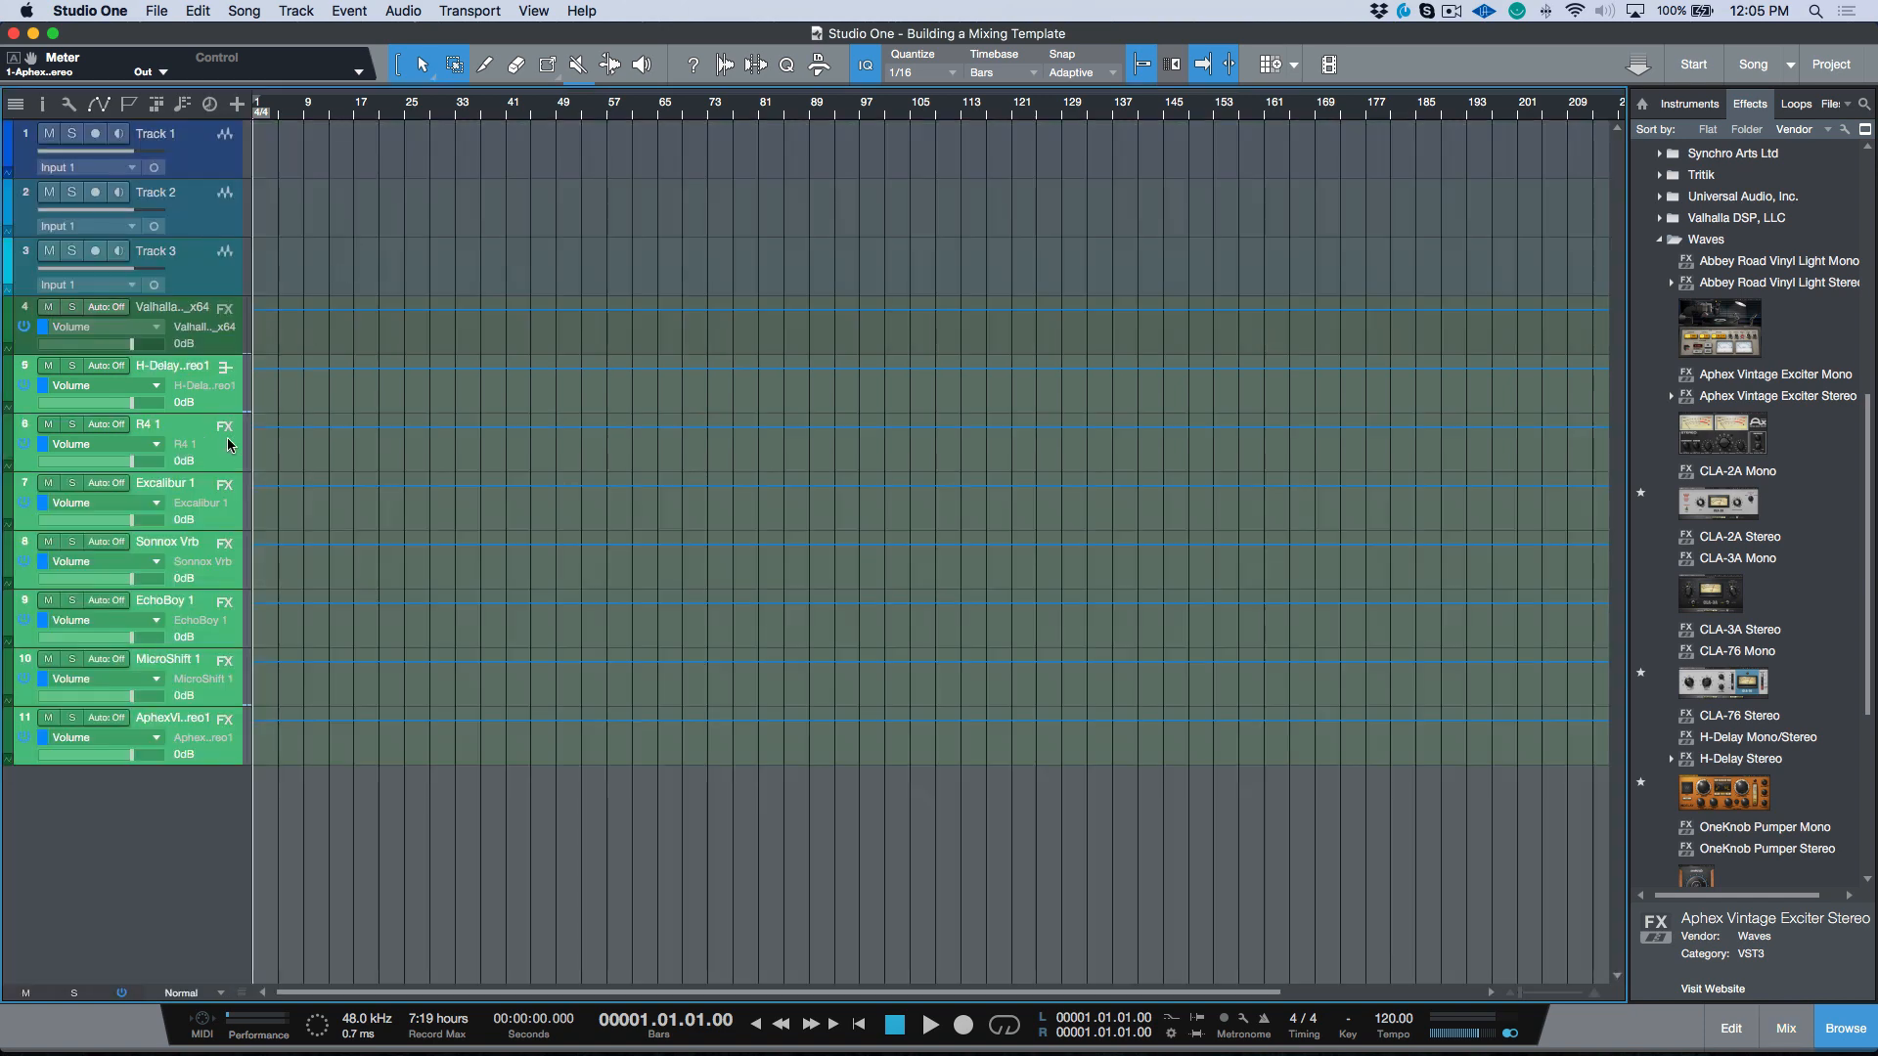
{"action": "left_click", "coordinate": [41, 327]}
{"action": "left_click", "coordinate": [84, 366]}
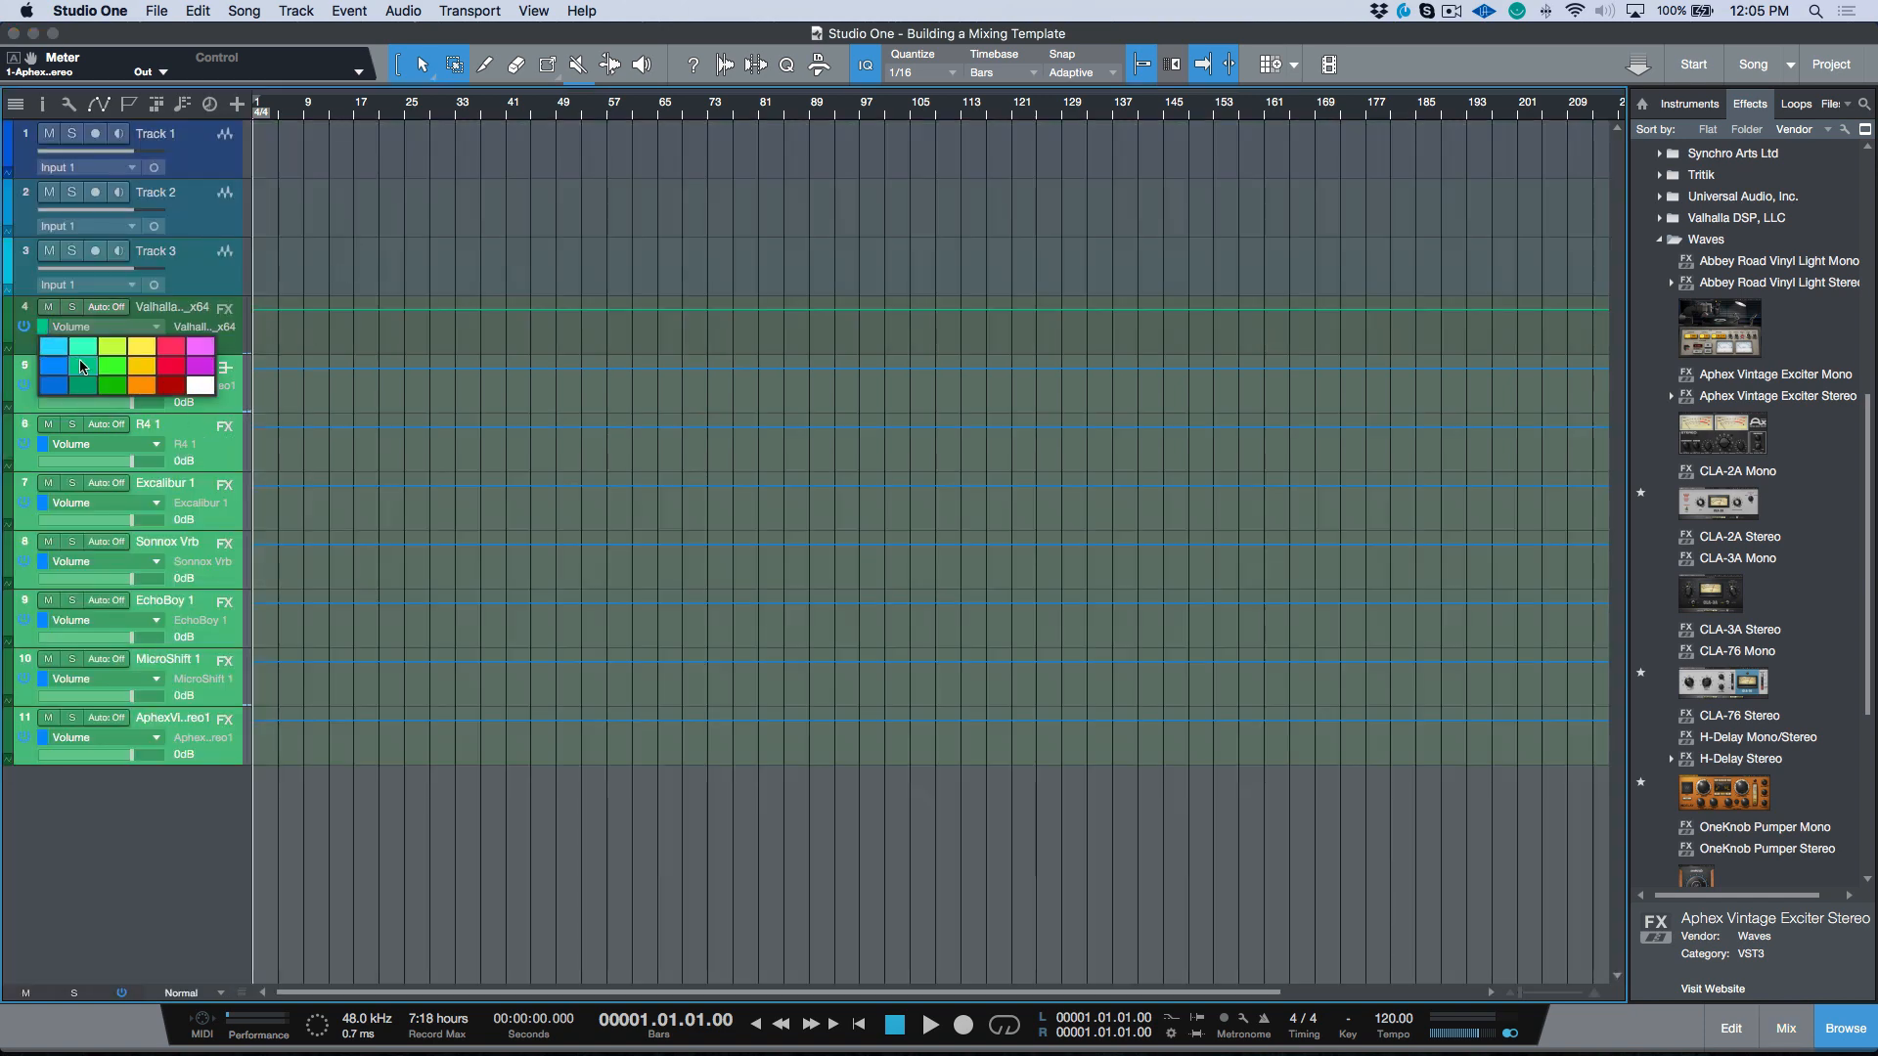
{"action": "left_click", "coordinate": [44, 386]}
{"action": "left_click", "coordinate": [83, 424]}
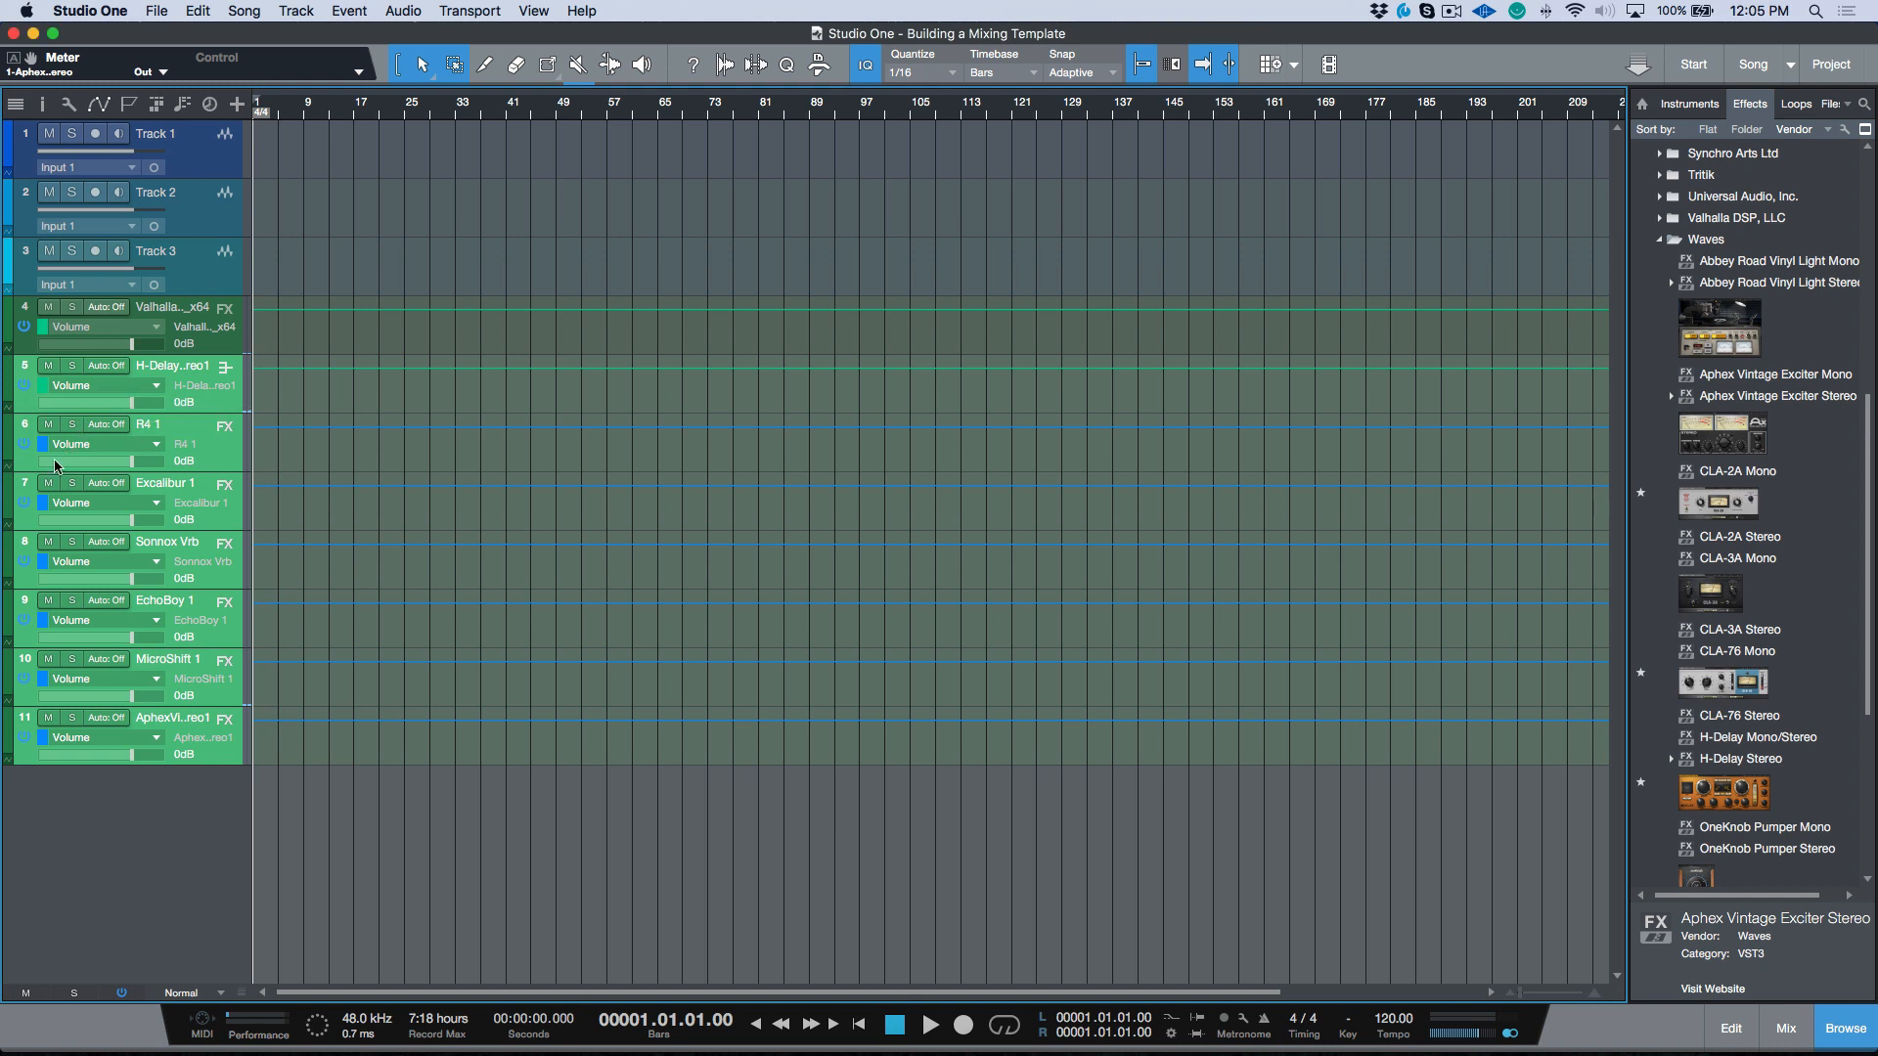
{"action": "left_click", "coordinate": [43, 444]}
{"action": "left_click", "coordinate": [83, 483]}
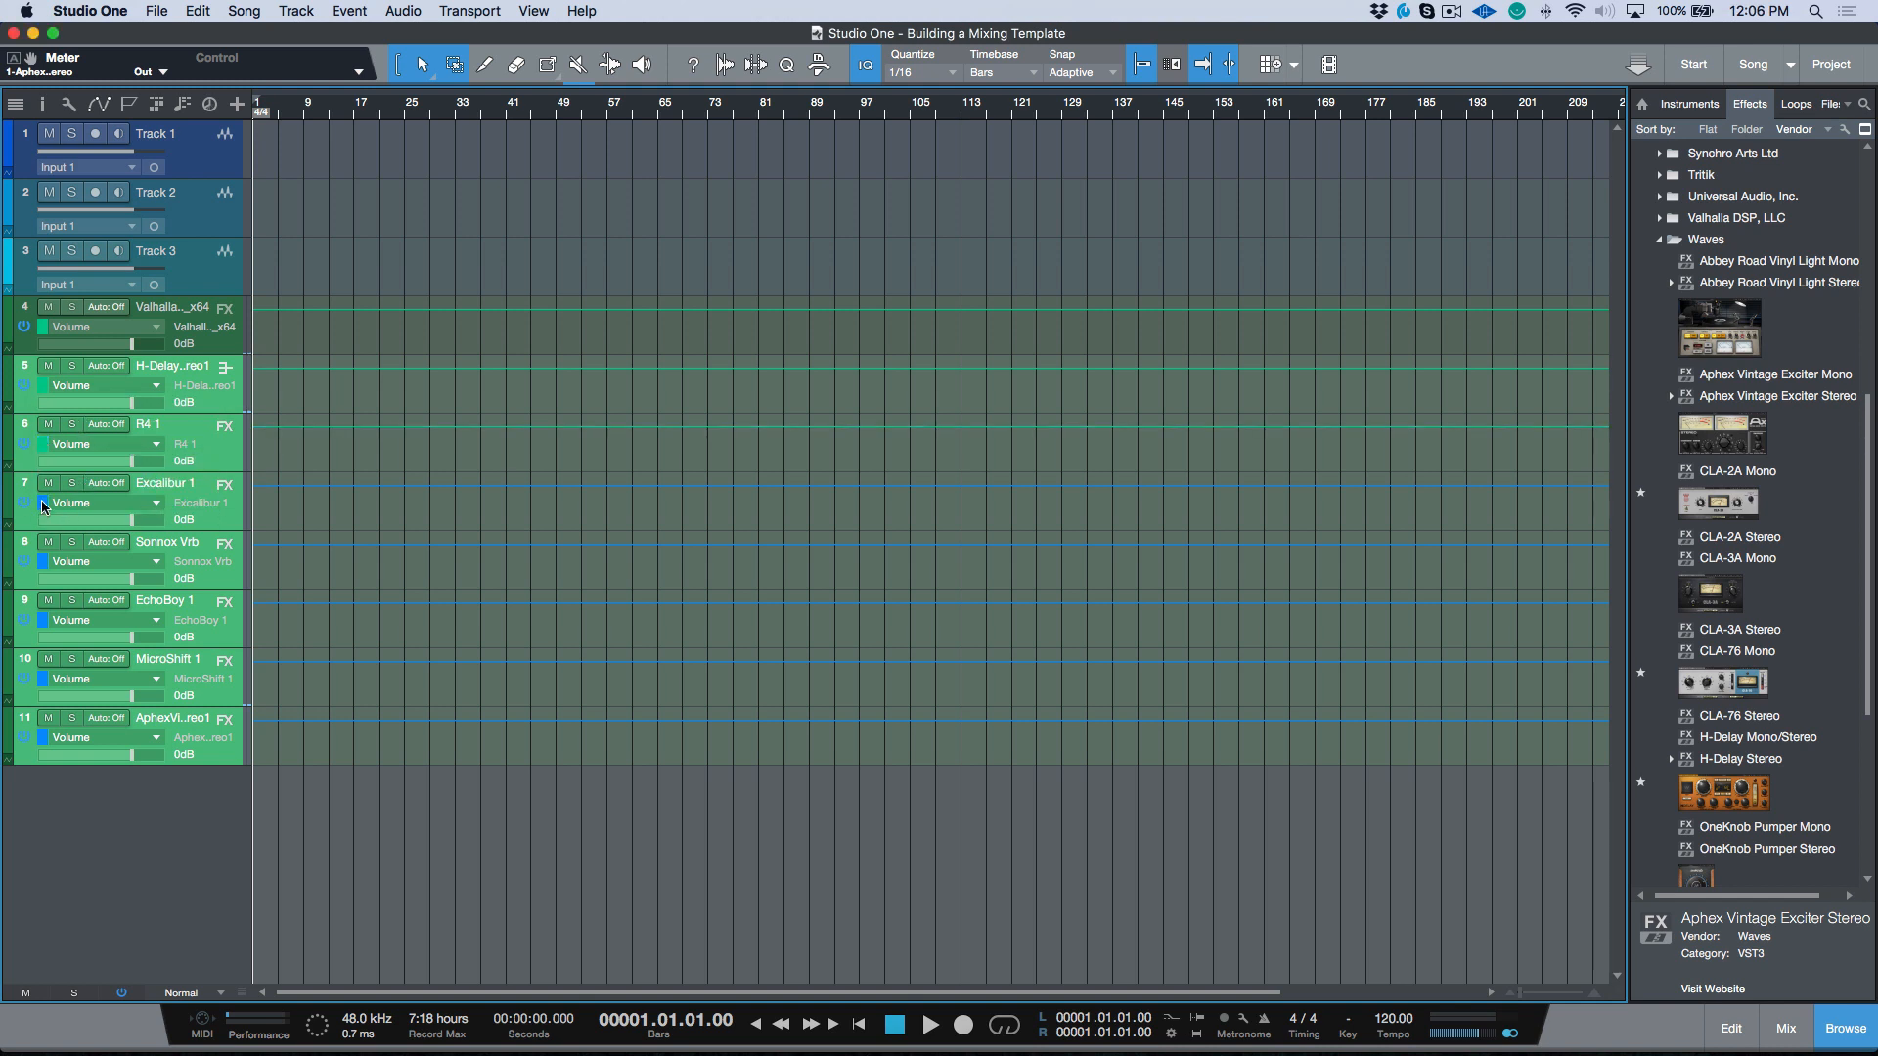
{"action": "left_click", "coordinate": [43, 502]}
{"action": "left_click", "coordinate": [83, 542]}
{"action": "left_click", "coordinate": [43, 562]}
{"action": "left_click", "coordinate": [83, 581]}
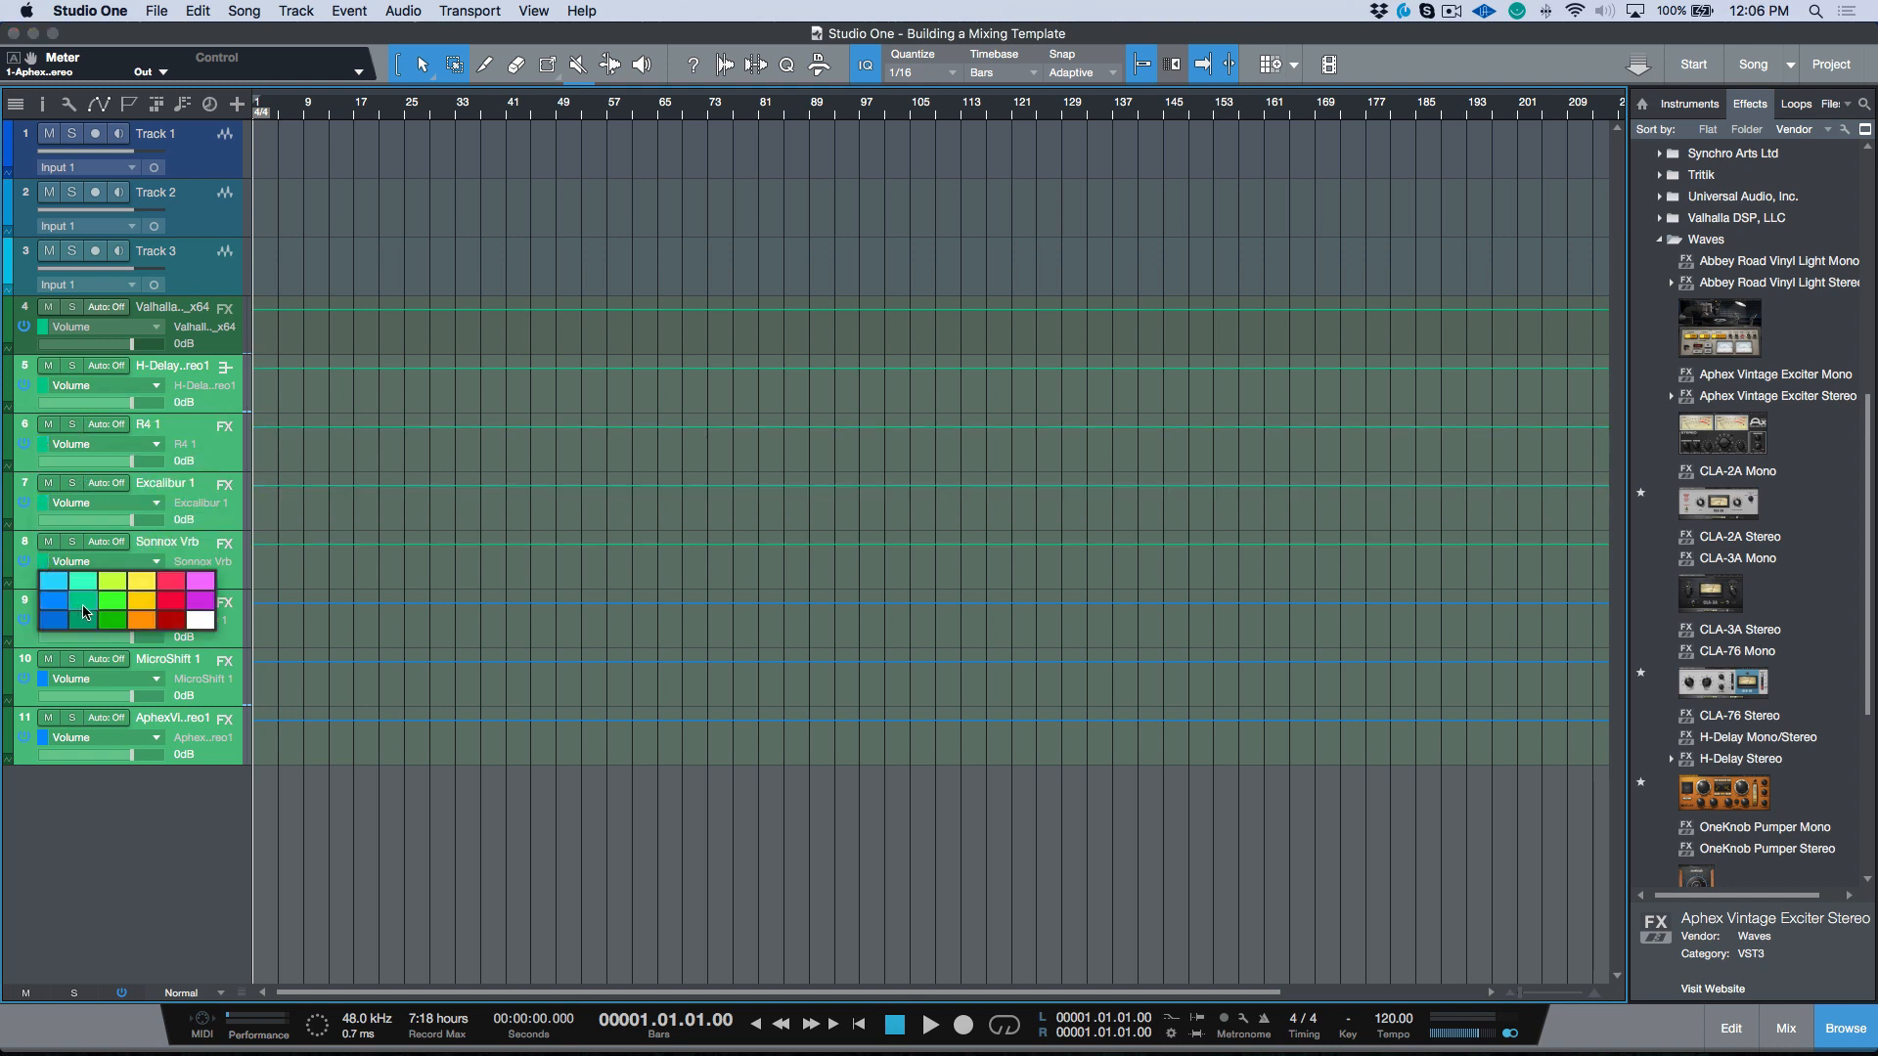
{"action": "left_click", "coordinate": [43, 620]}
{"action": "left_click", "coordinate": [78, 655]}
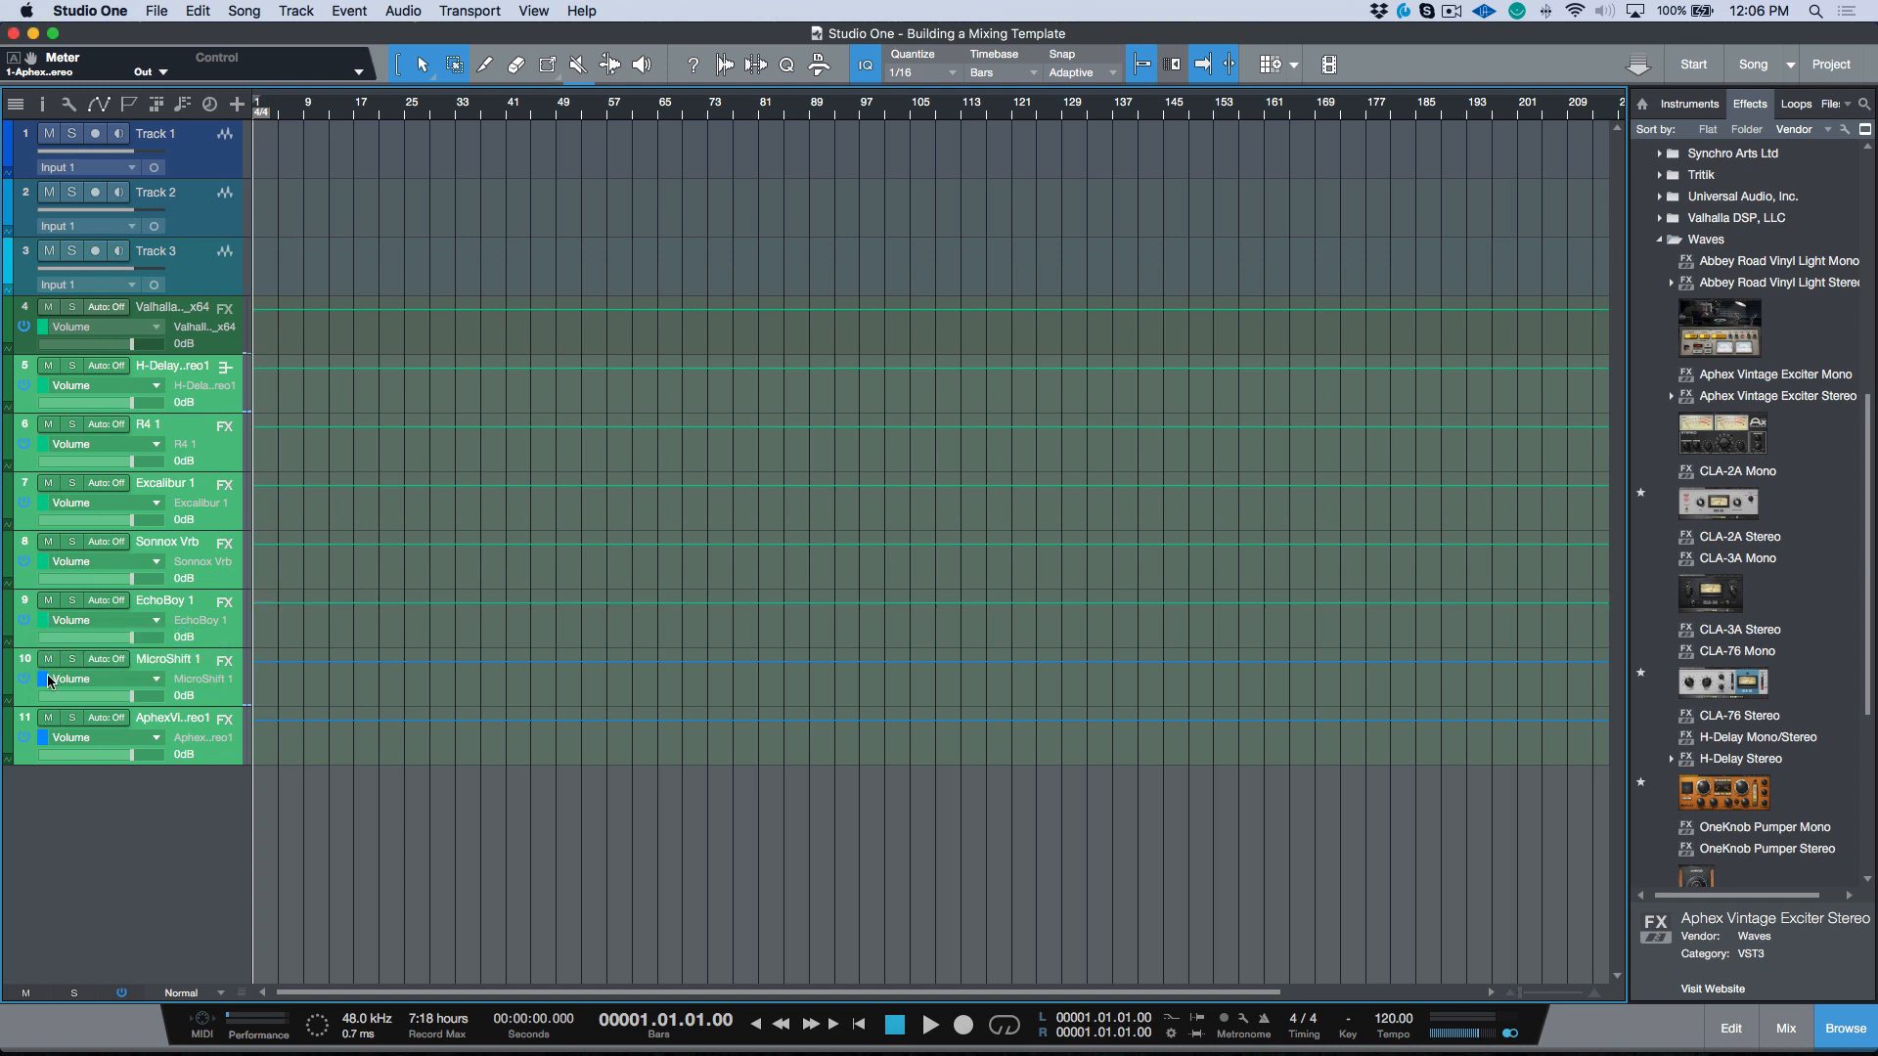
{"action": "left_click", "coordinate": [43, 679]}
{"action": "left_click", "coordinate": [78, 714]}
{"action": "left_click", "coordinate": [42, 739]}
{"action": "left_click", "coordinate": [78, 773]}
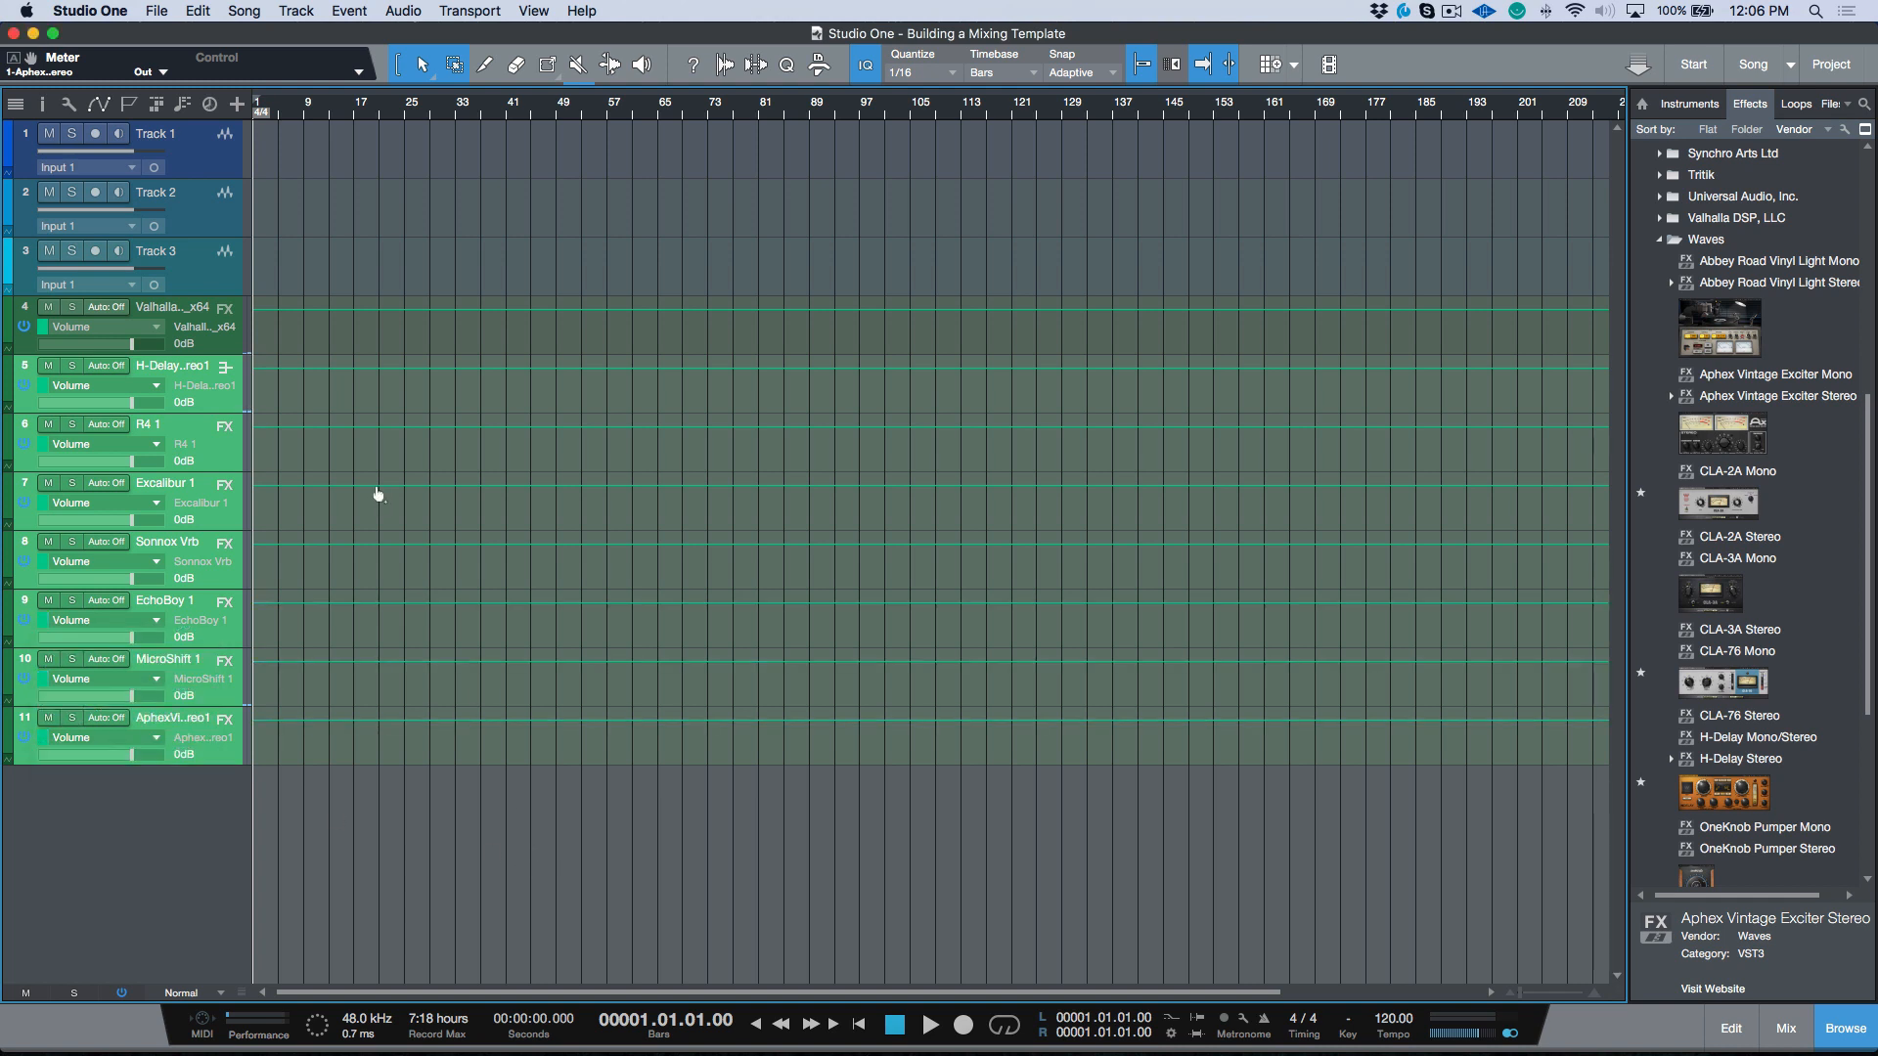
- Select only the Valhalla reverb track in the template, and switch to the Mixing Workflow-MH Music song
{"action": "key", "text": "alt+z"}
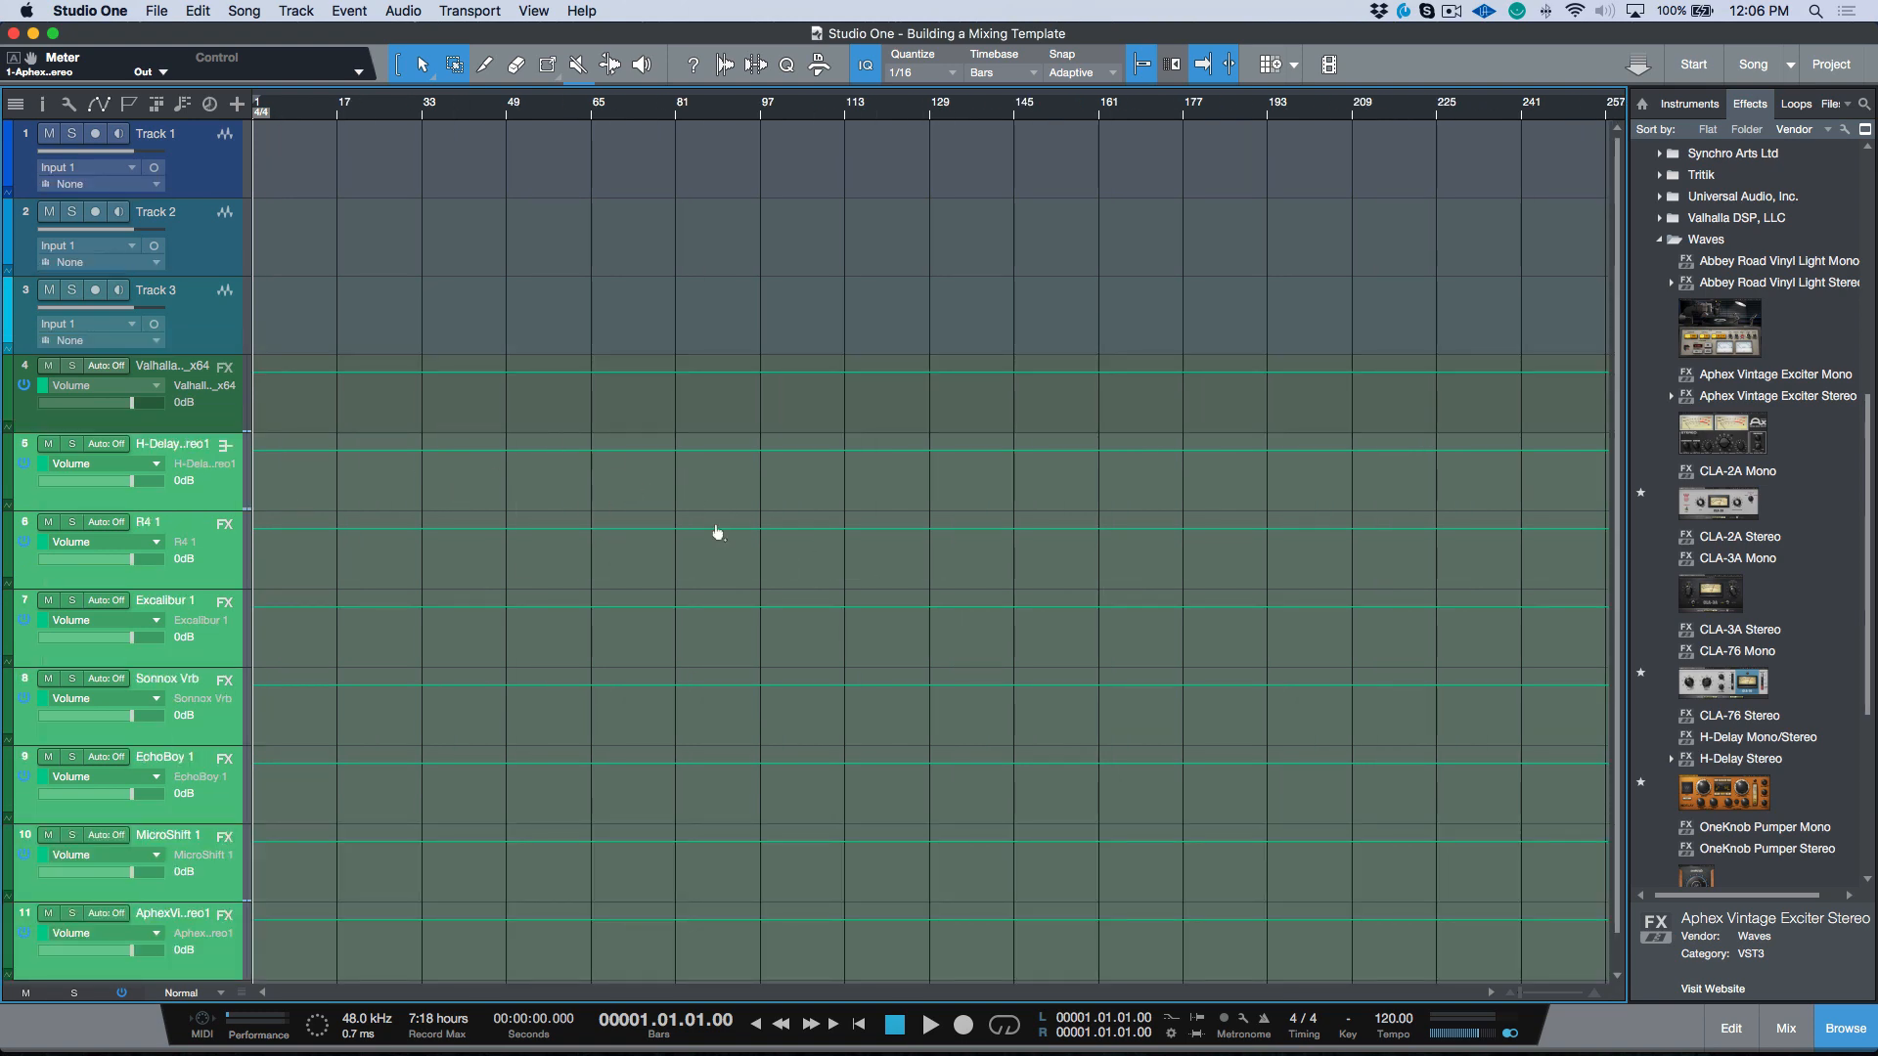
{"action": "left_click", "coordinate": [229, 418]}
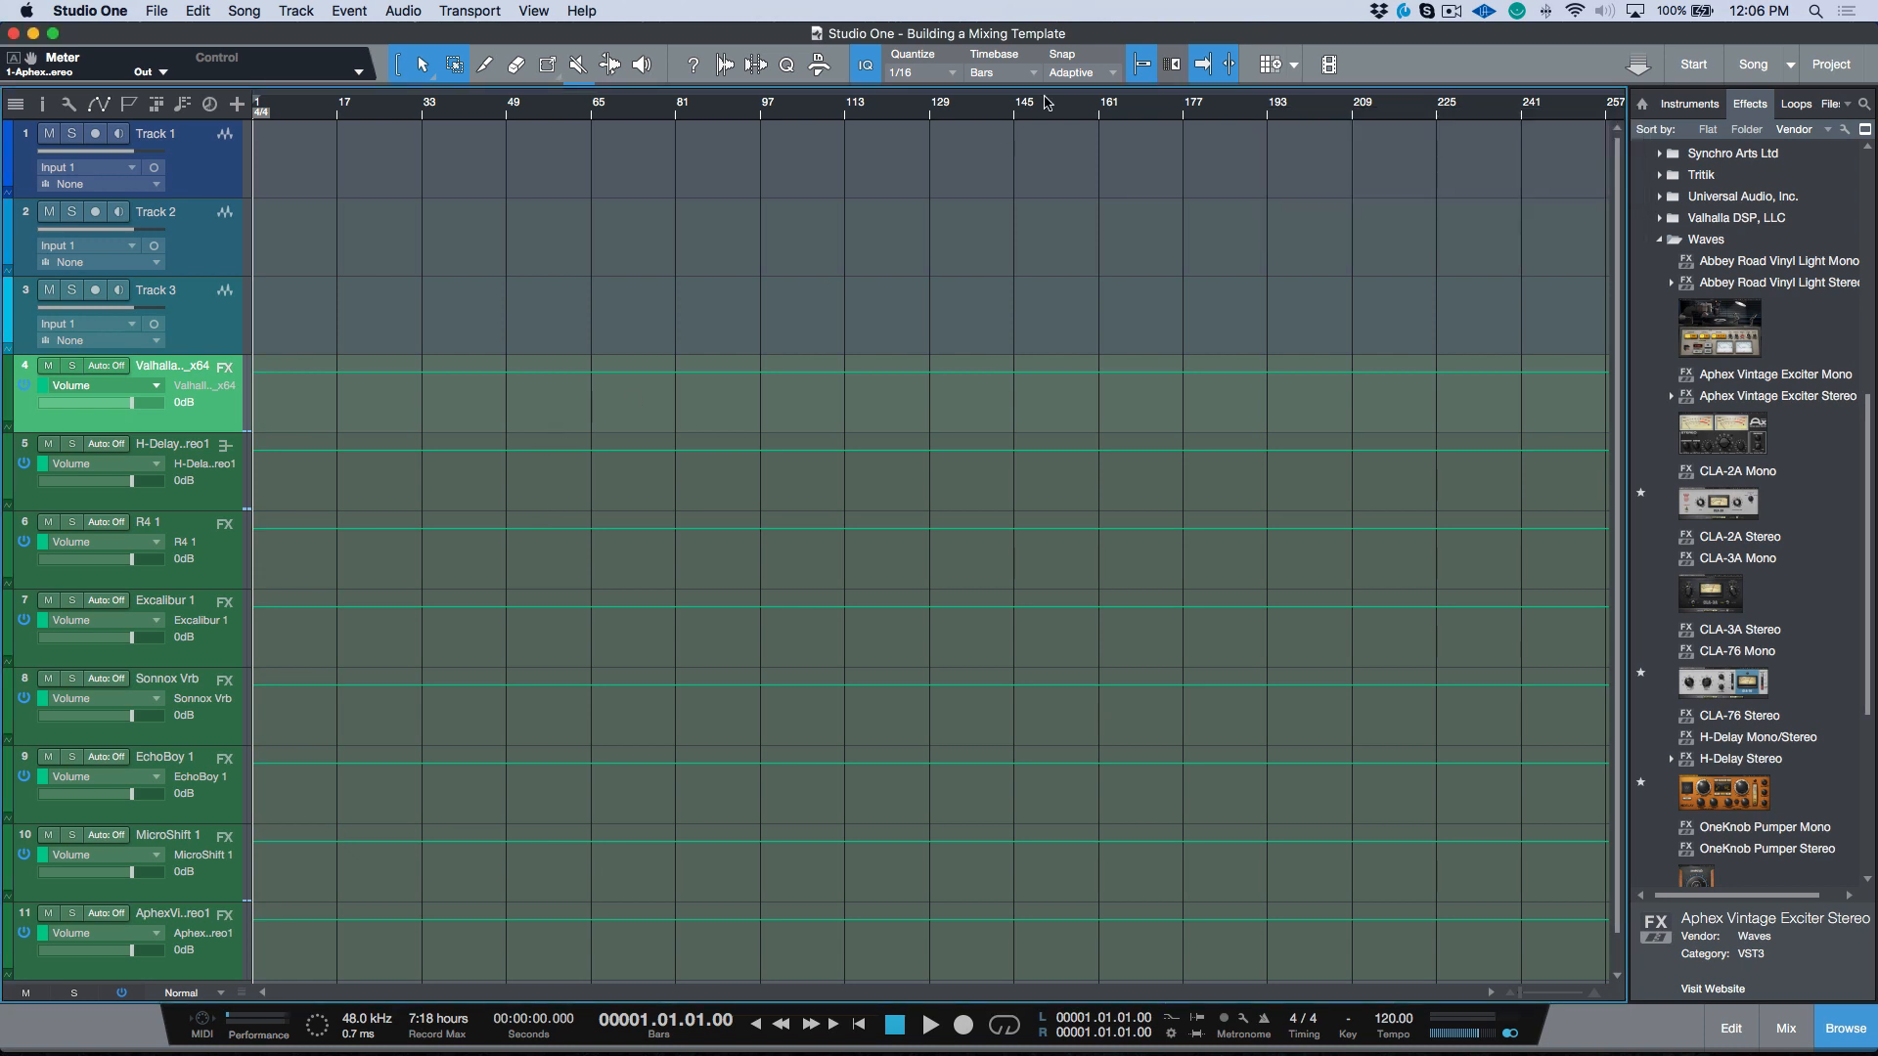
{"action": "key", "text": "ctrl+Tab"}
{"action": "key", "text": "ctrl+Tab"}
{"action": "key", "text": "ctrl+Tab"}
{"action": "key", "text": "ctrl+Tab"}
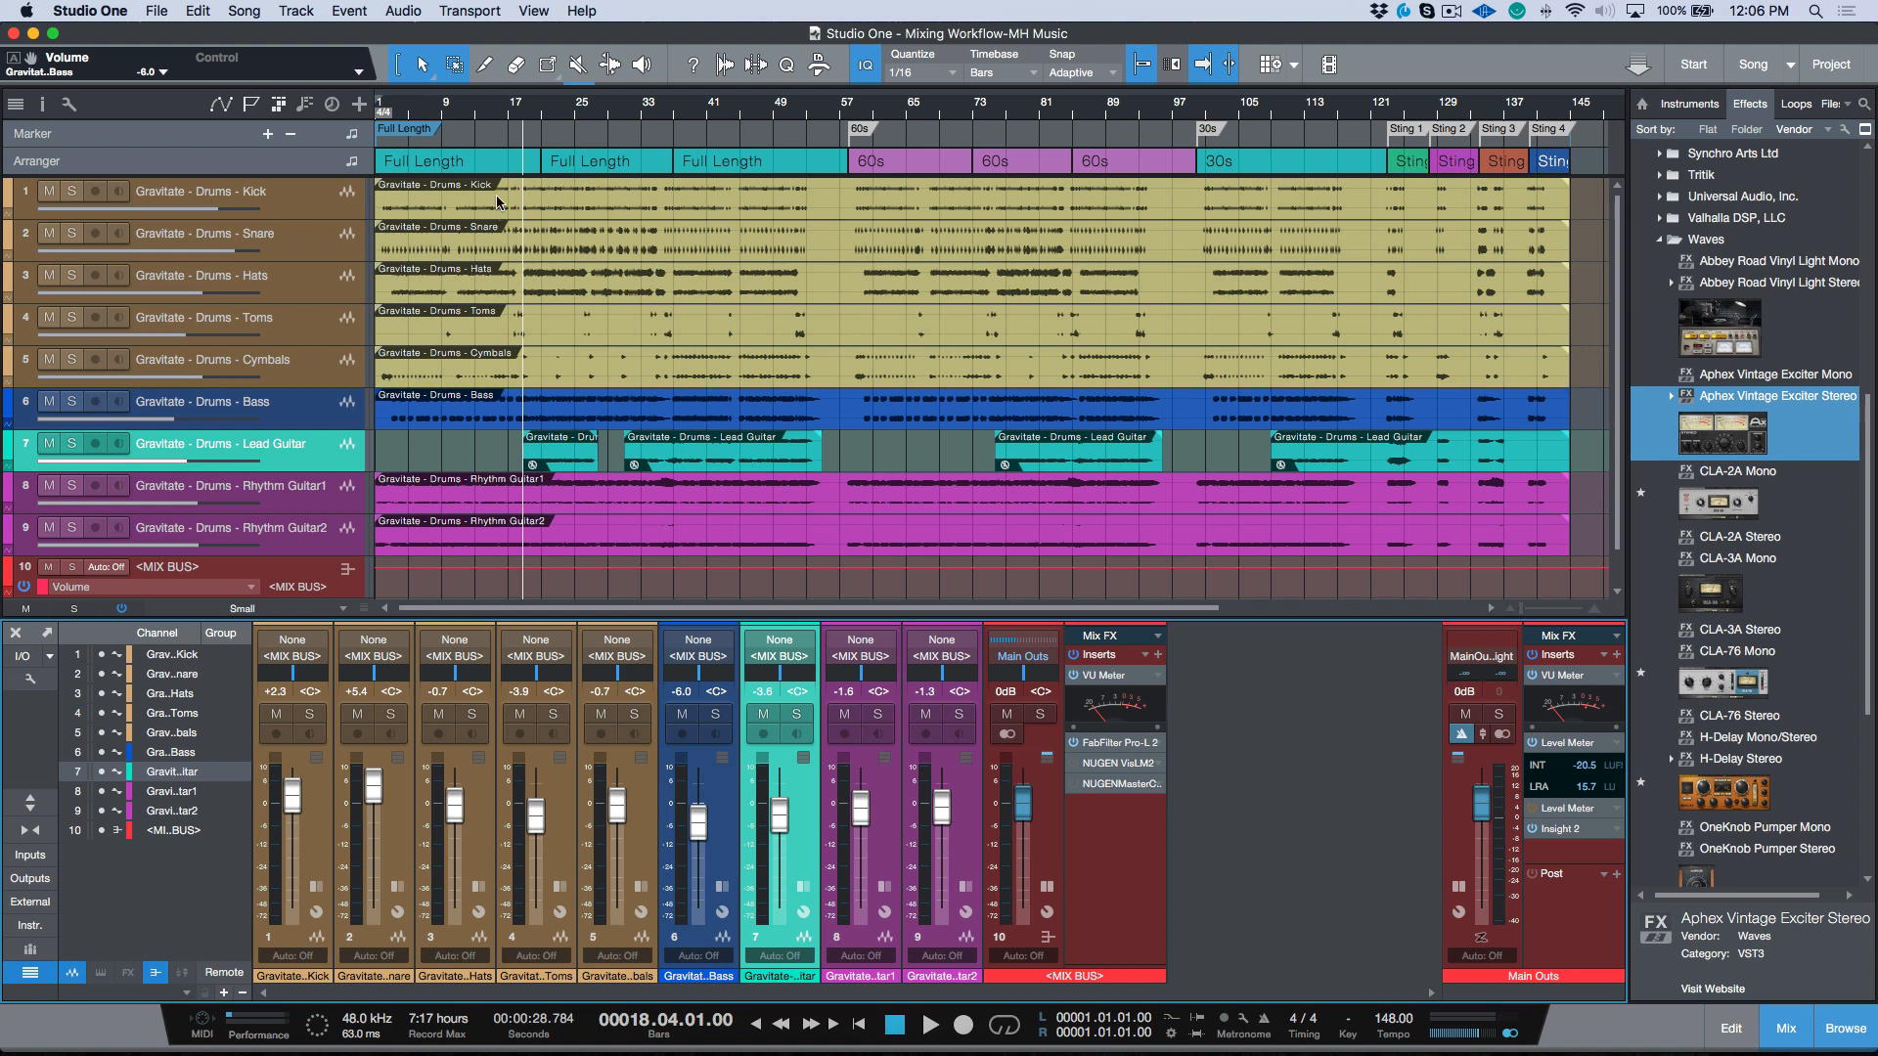
- Try to import the eight effect tracks, Valhalla through the Aphex exciter, from Building a Mixing Template.song as song data
{"action": "left_click", "coordinate": [245, 10]}
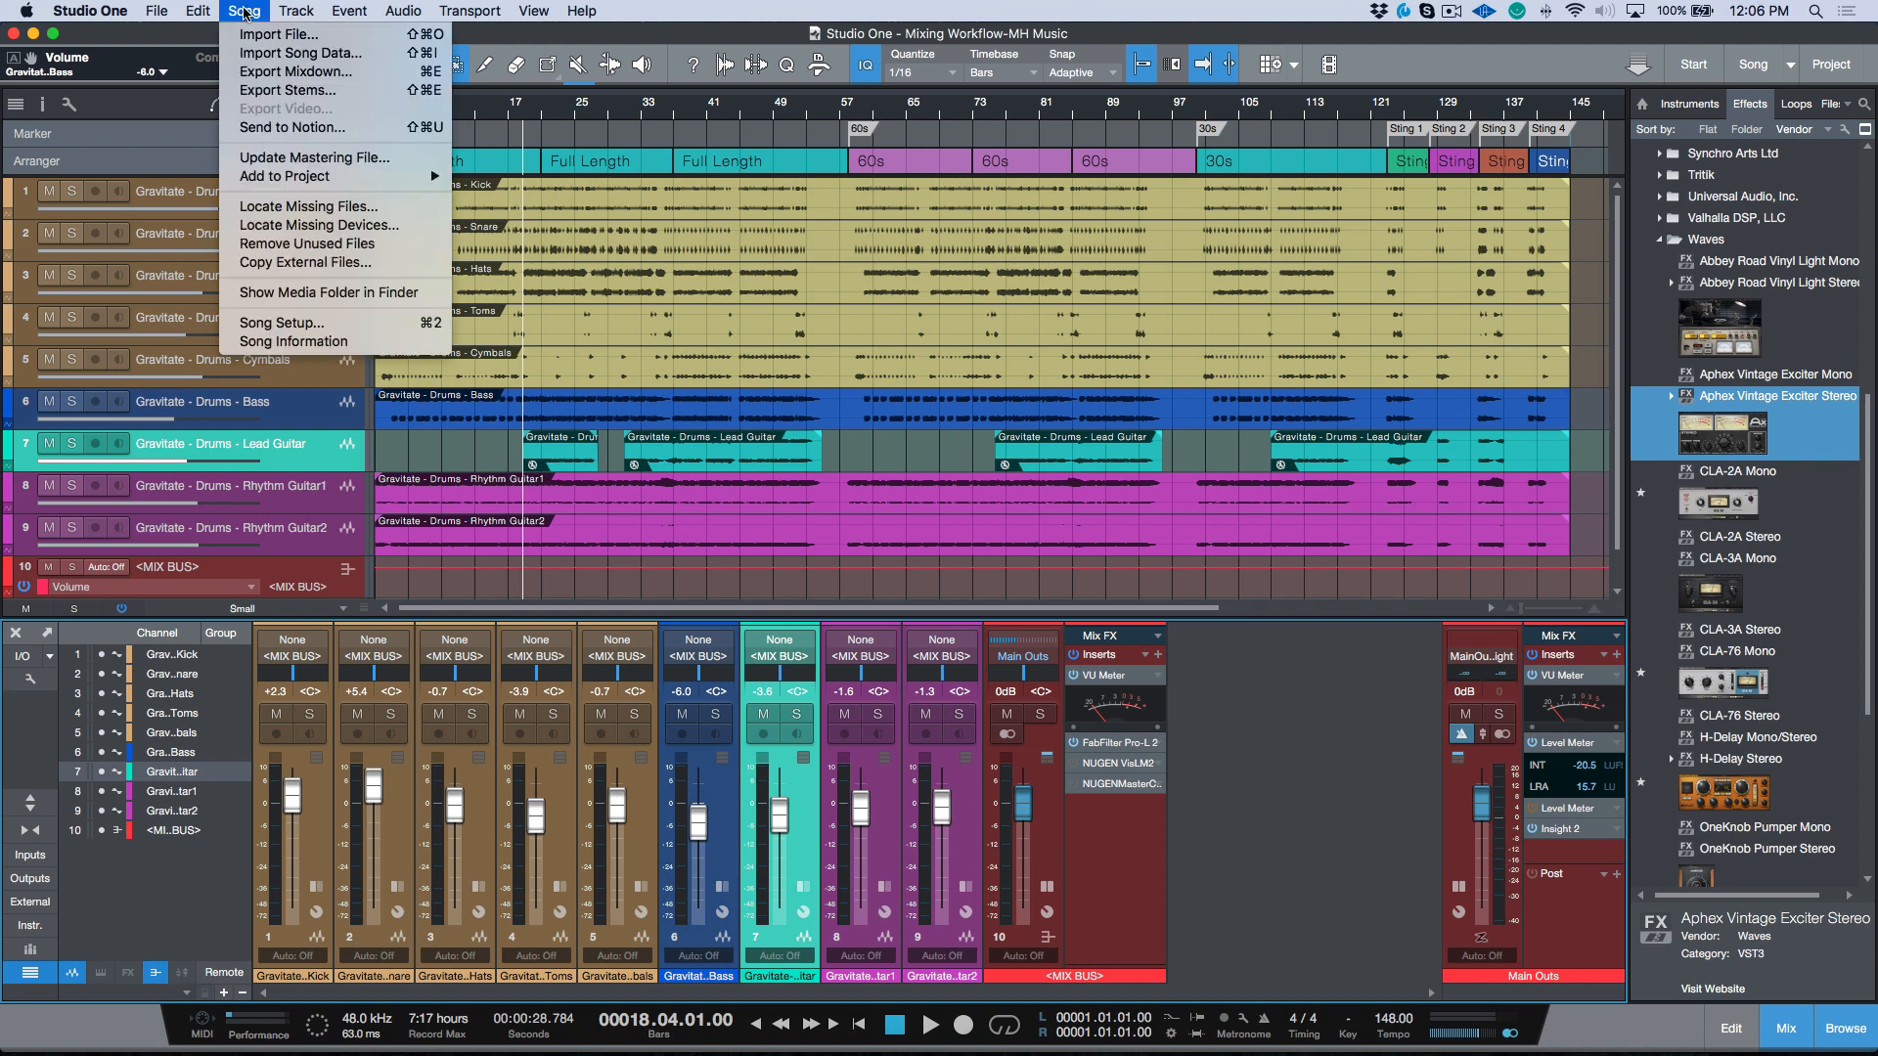
{"action": "left_click", "coordinate": [275, 54]}
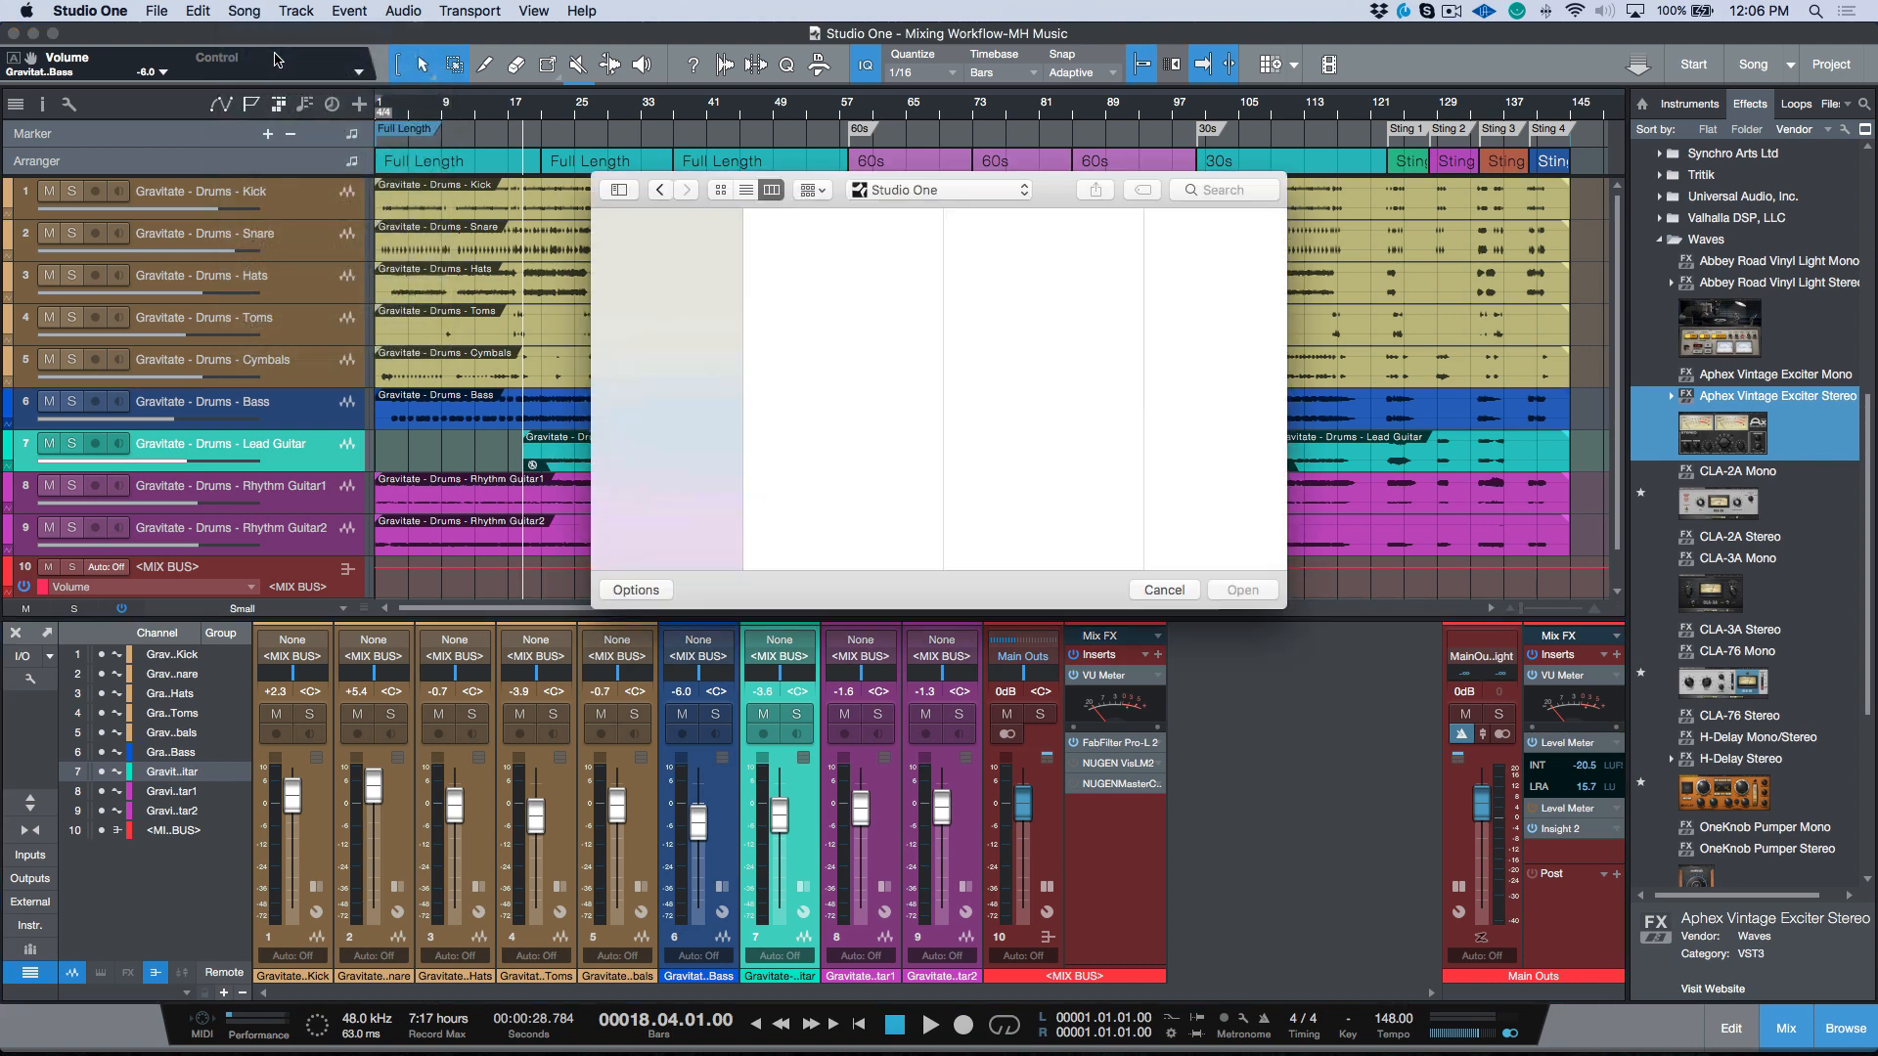
{"action": "left_click", "coordinate": [678, 324]}
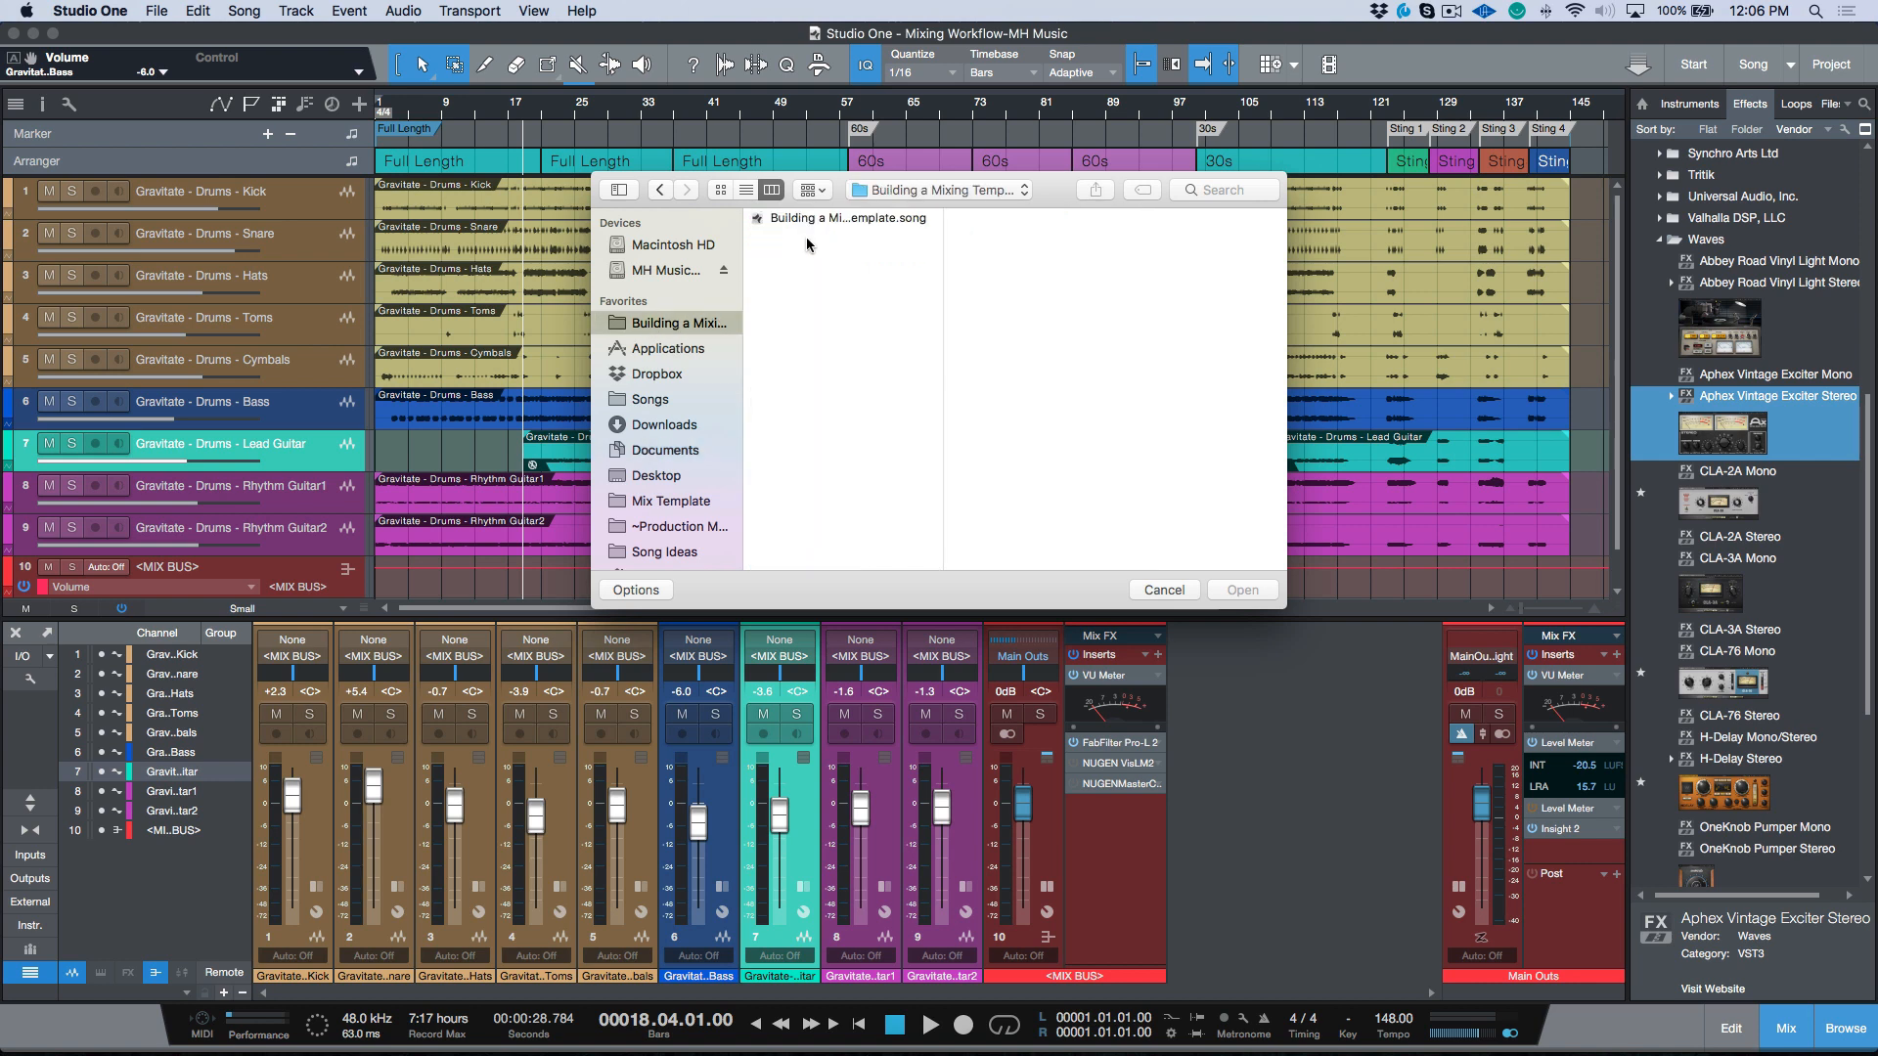
{"action": "left_click", "coordinate": [851, 223]}
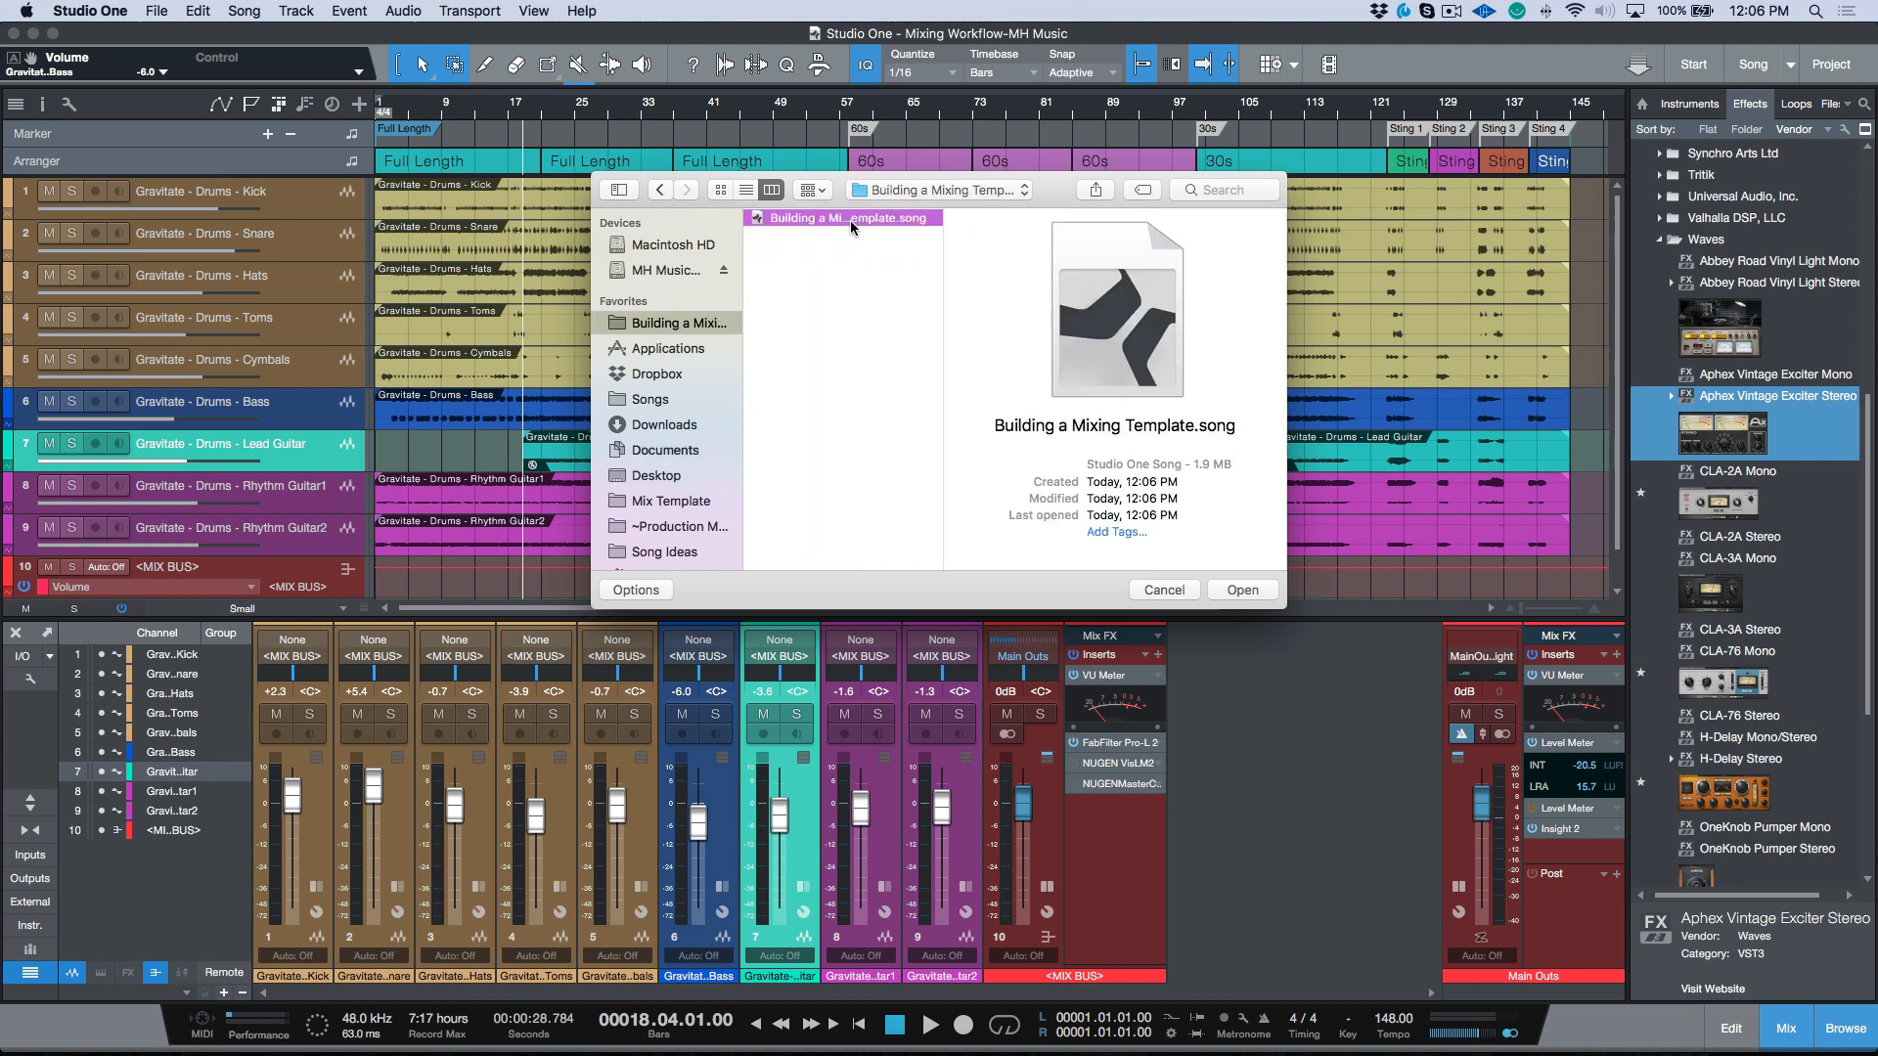
{"action": "left_click", "coordinate": [1242, 589]}
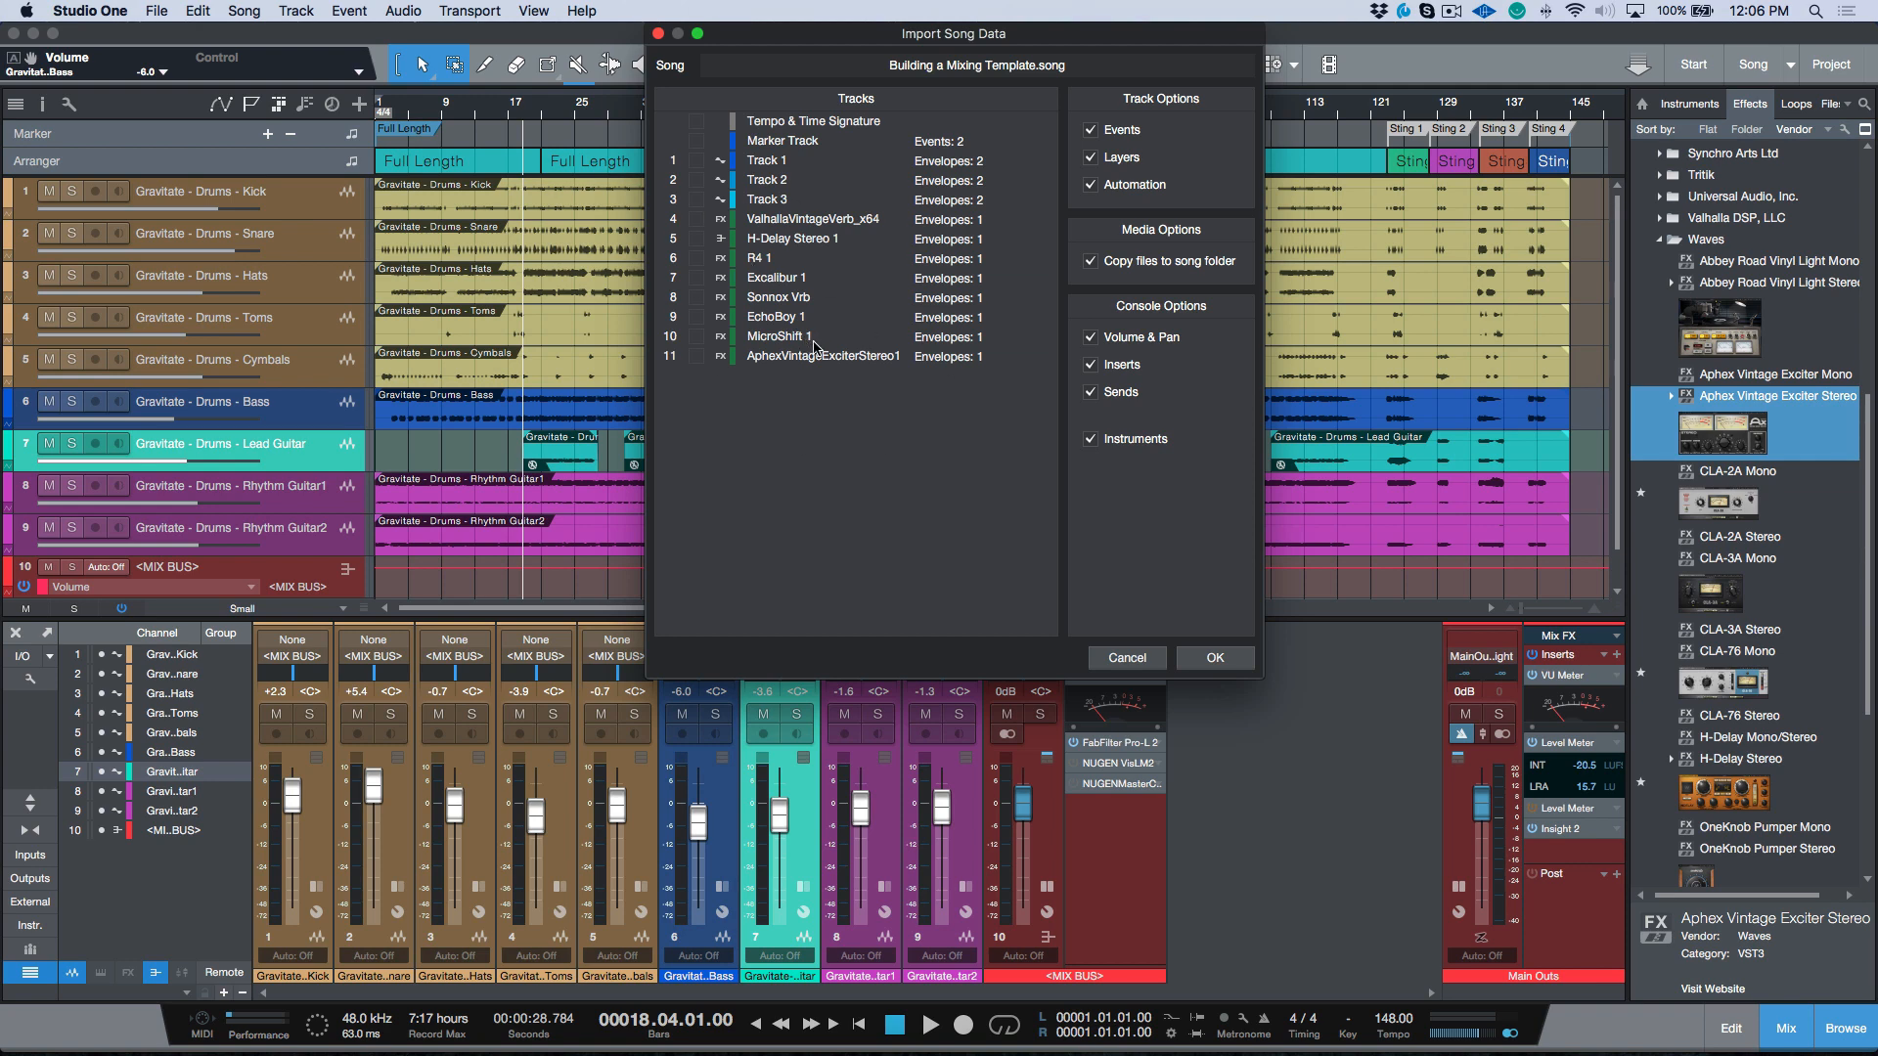
{"action": "left_click_drag", "start_coordinate": [696, 220], "coordinate": [717, 567]}
{"action": "left_click", "coordinate": [1215, 657]}
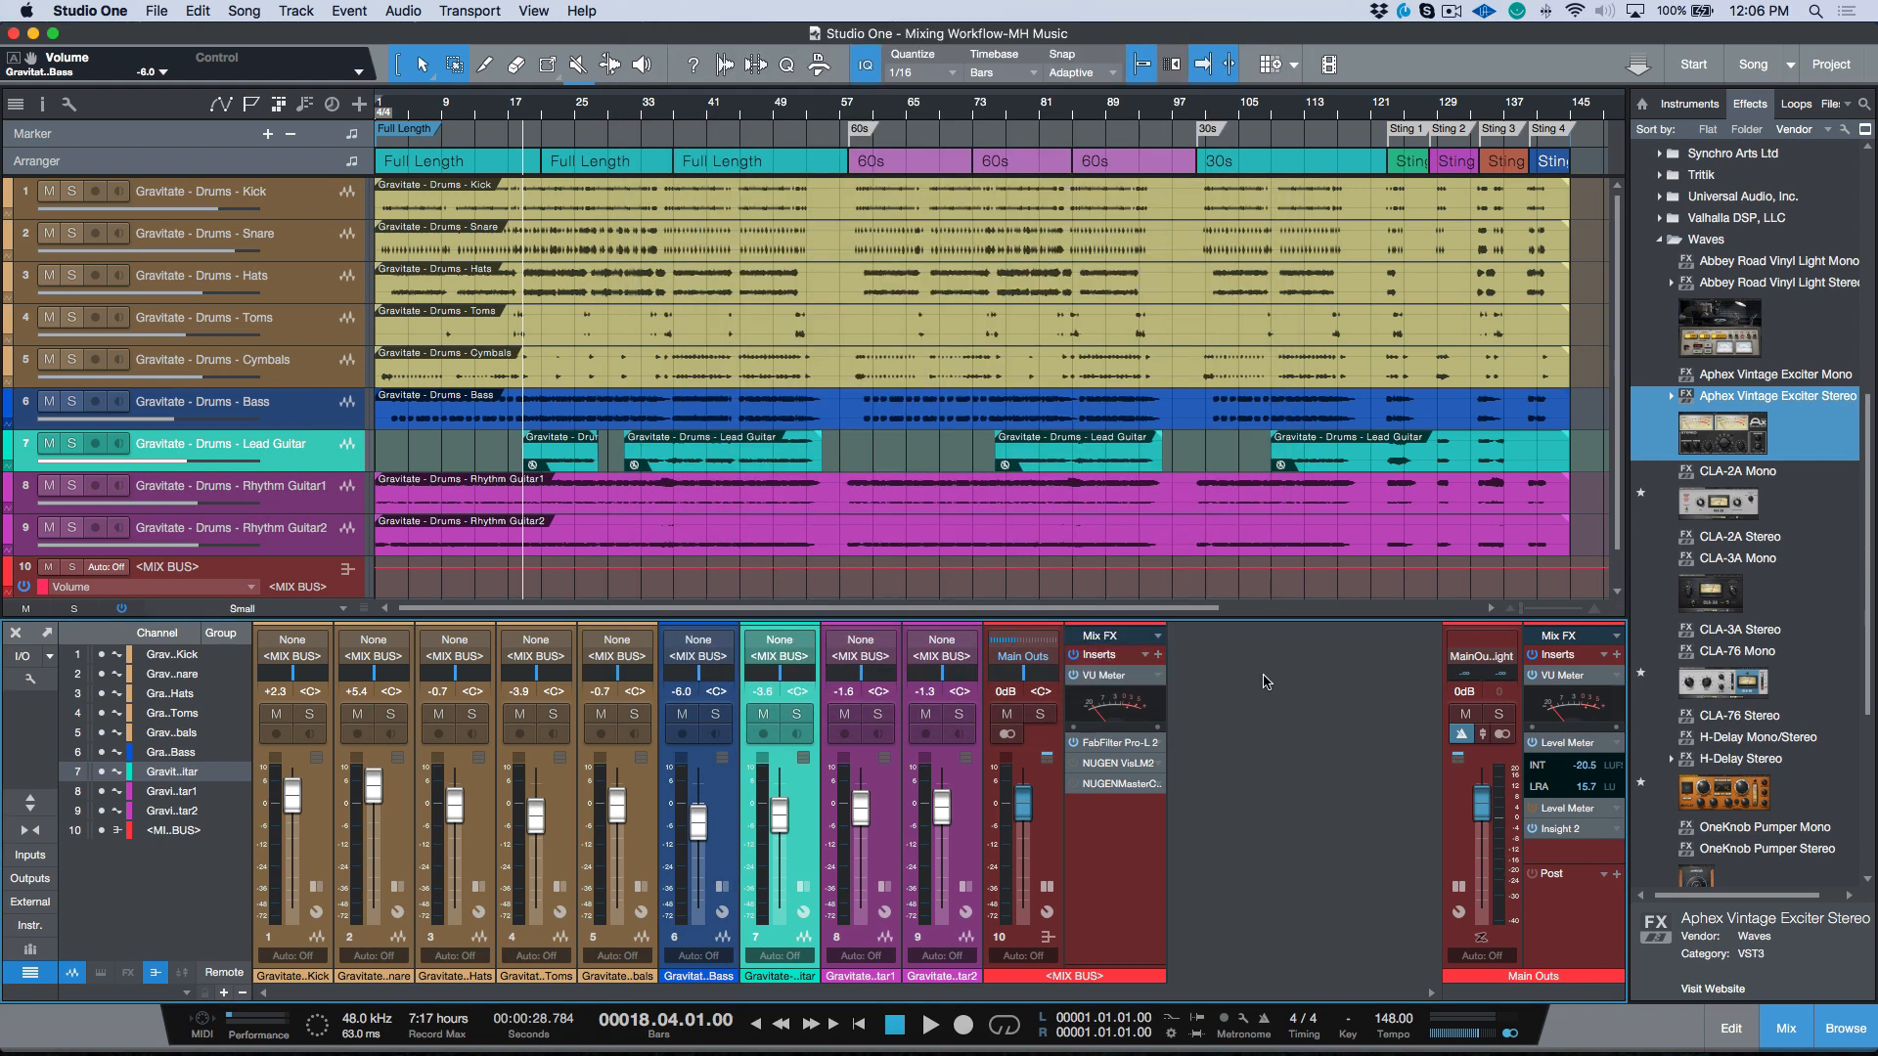
- Check the advanced automation preferences, especially the option to automatically create automation tracks for channels
{"action": "key", "text": "super+comma"}
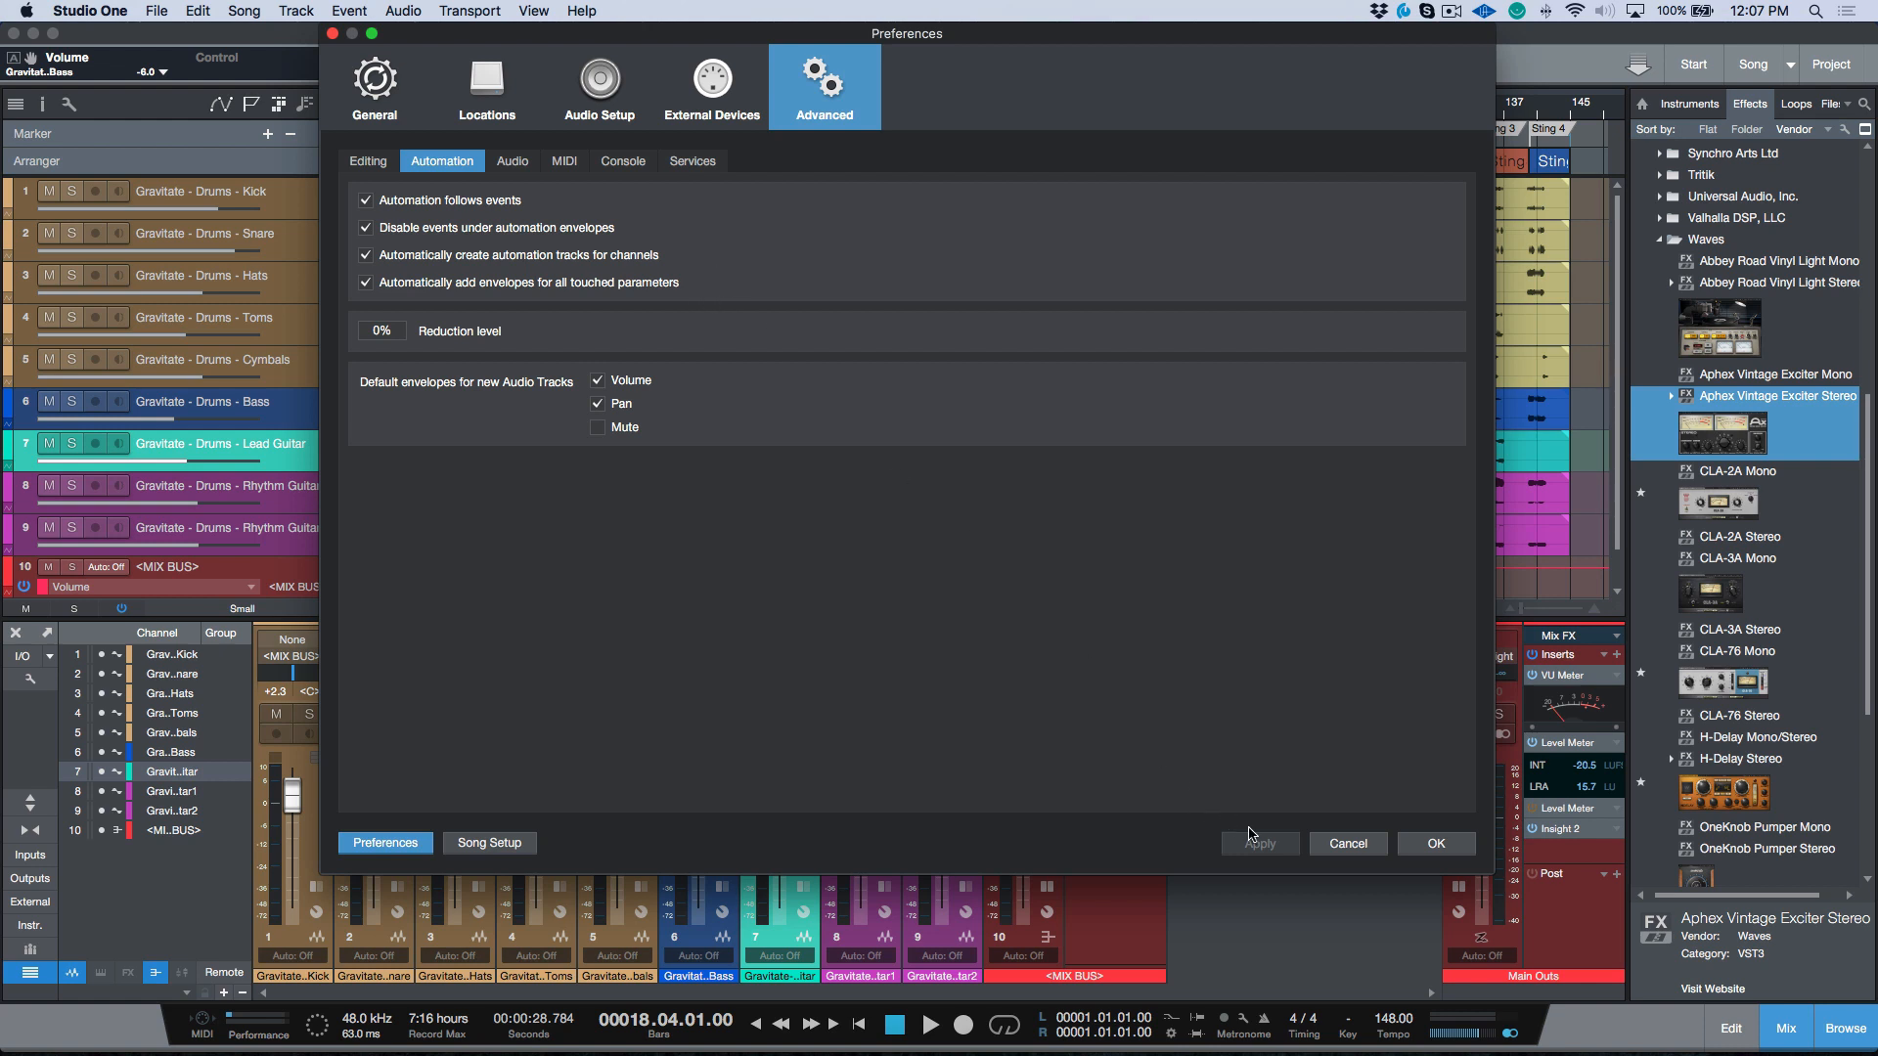
{"action": "left_click", "coordinate": [1435, 843]}
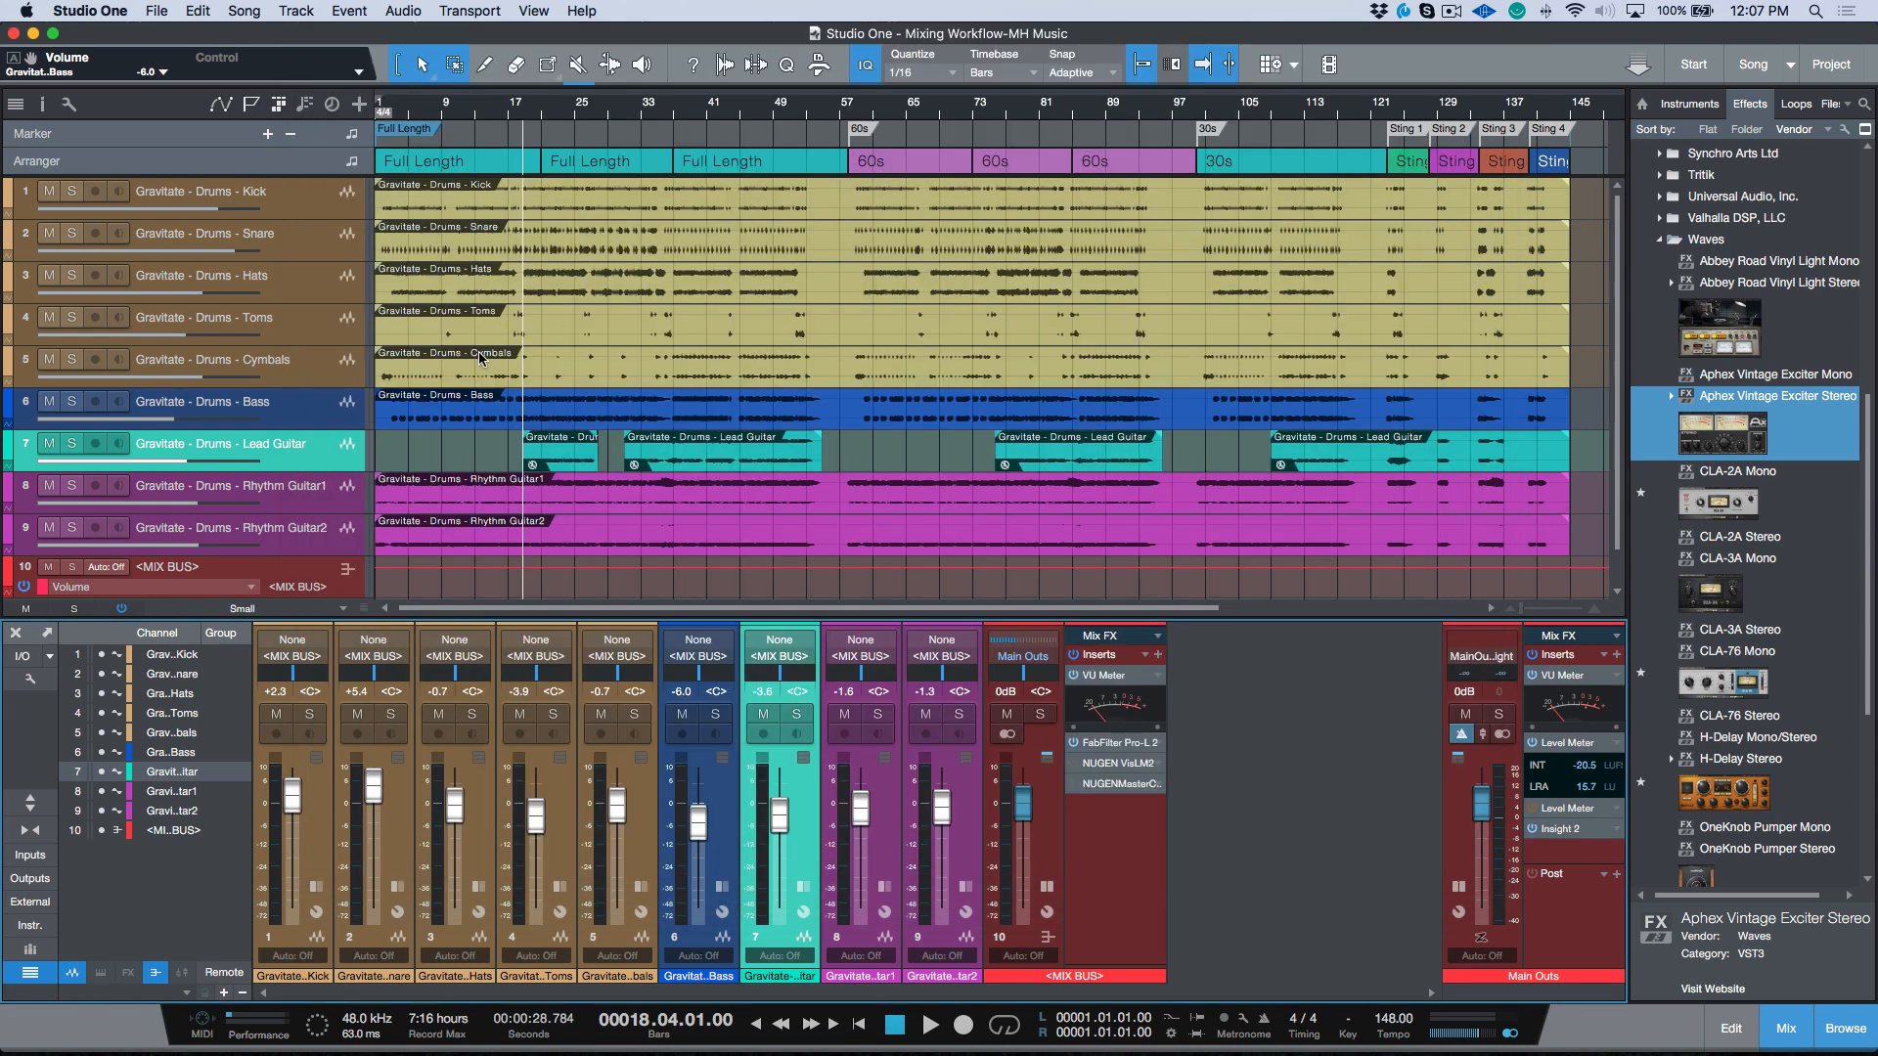
{"action": "key", "text": "super+comma"}
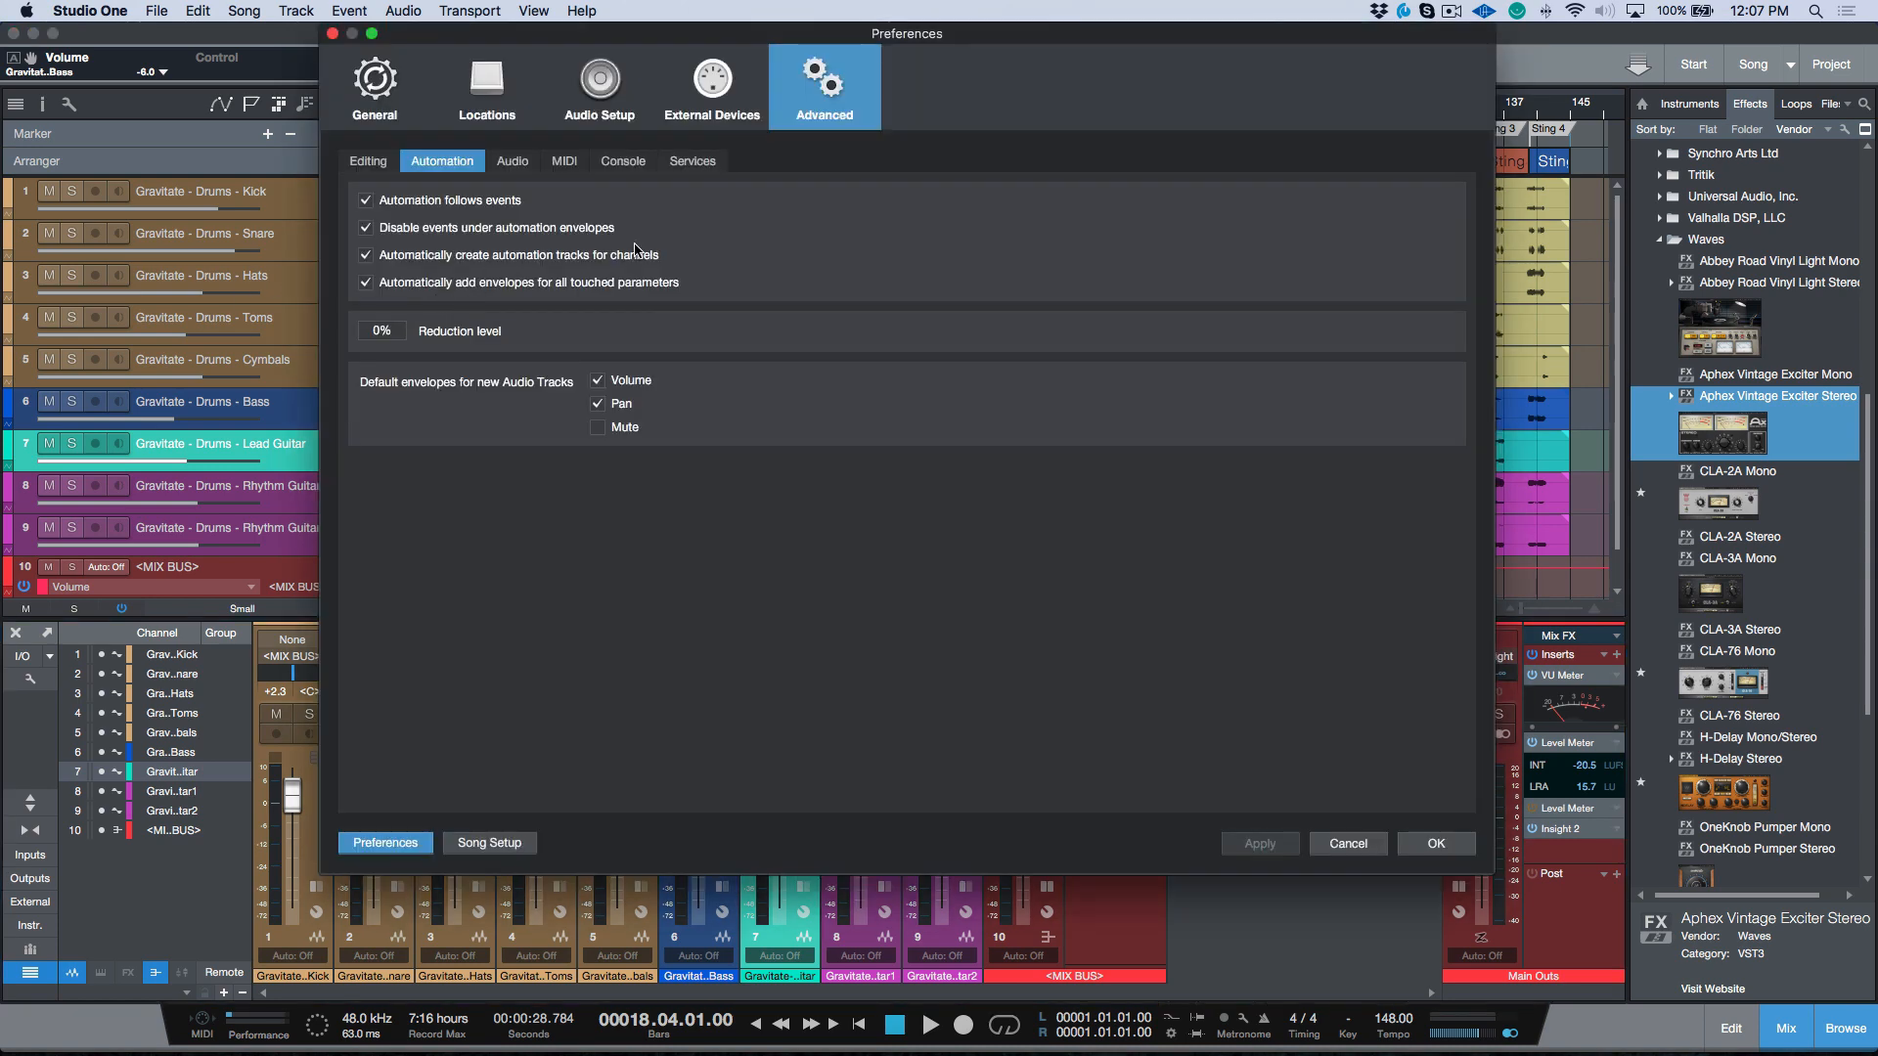
{"action": "left_click", "coordinate": [1351, 845]}
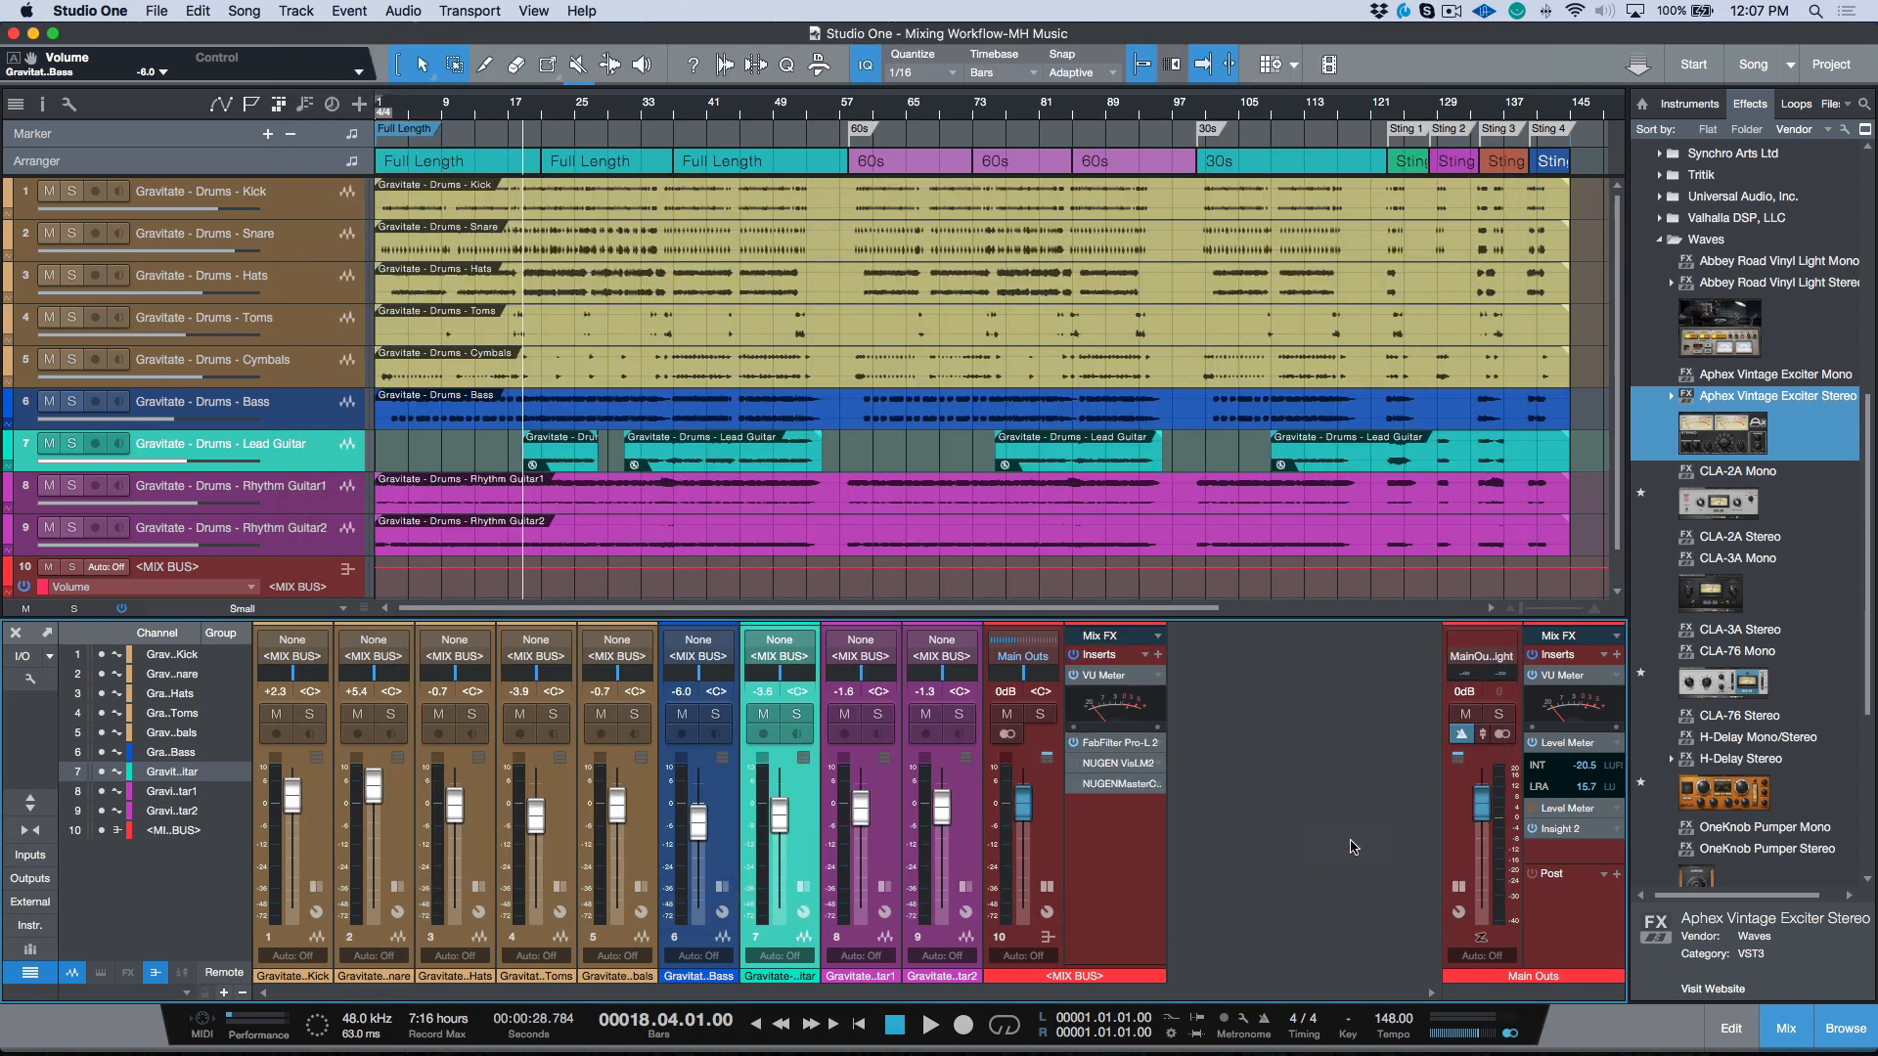
- Select the MIX BUS track and import the eight effect tracks, Valhalla through the Aphex exciter, from Building a Mixing Template.song
{"action": "left_click", "coordinate": [326, 550]}
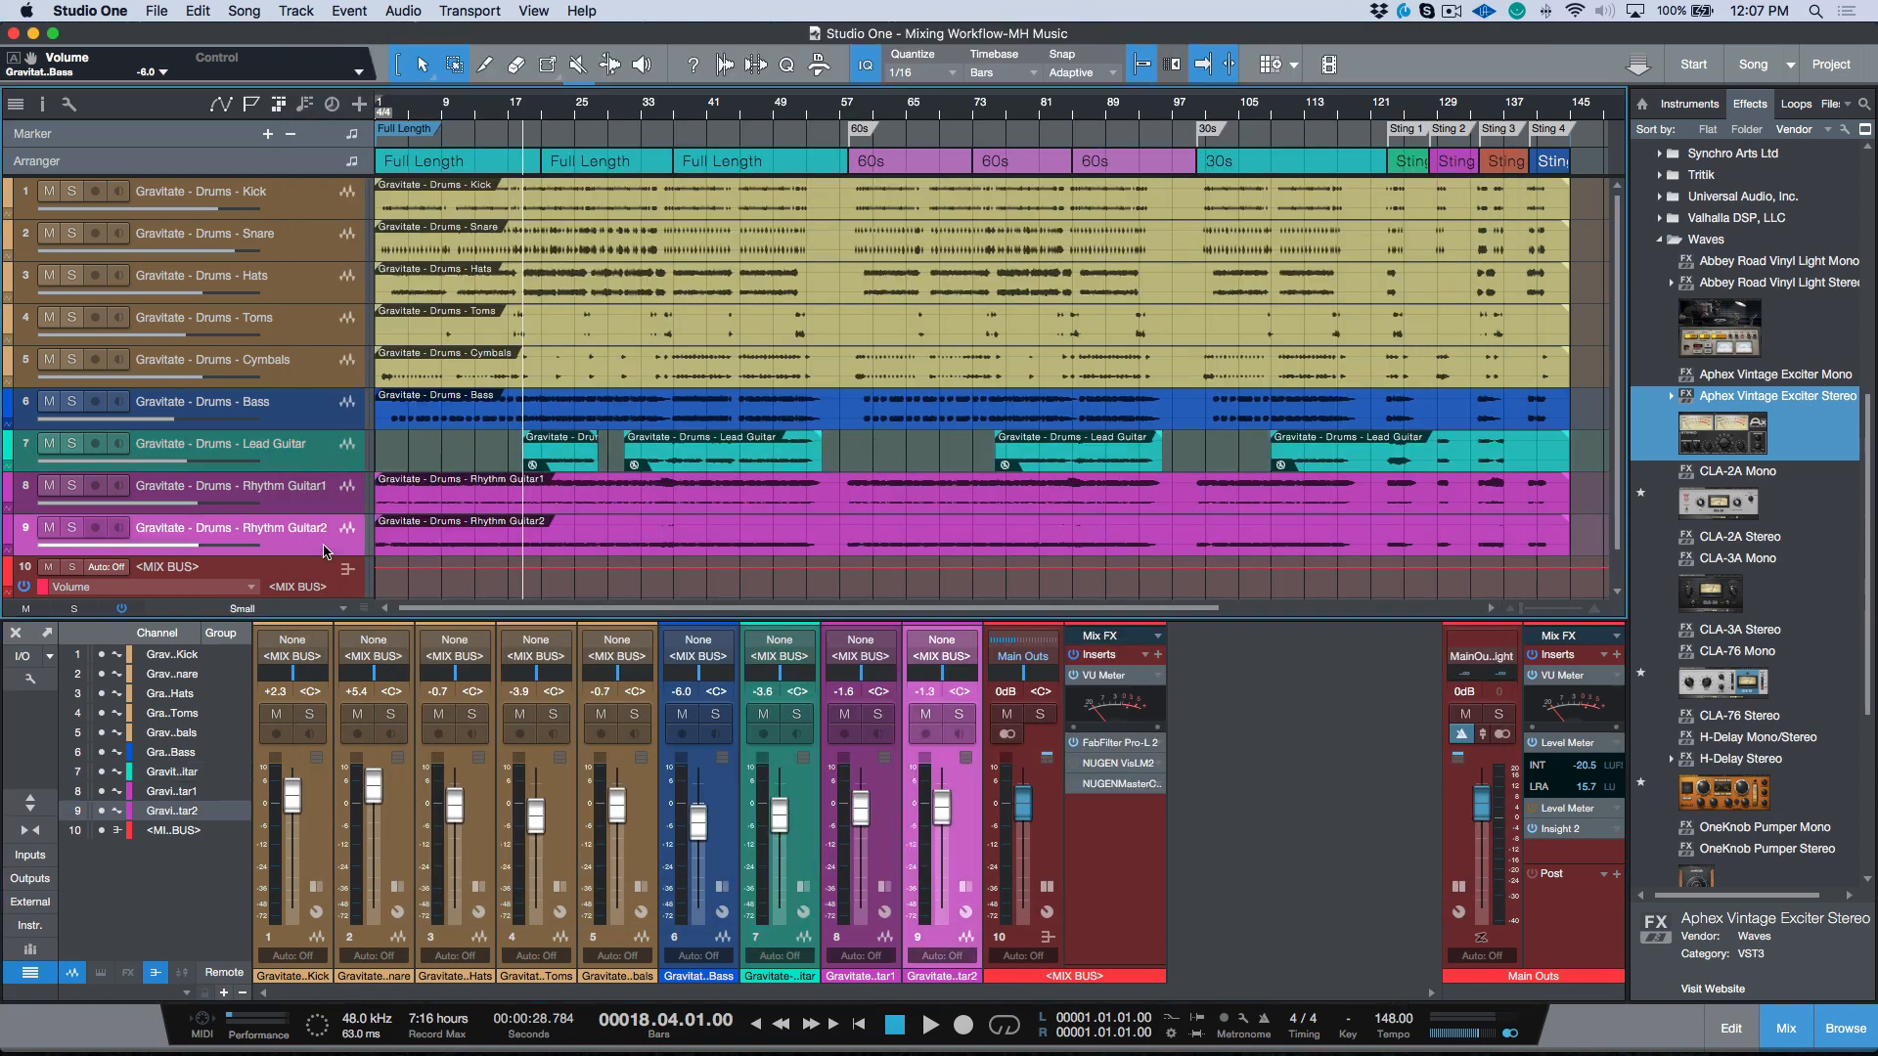
{"action": "left_click", "coordinate": [333, 581]}
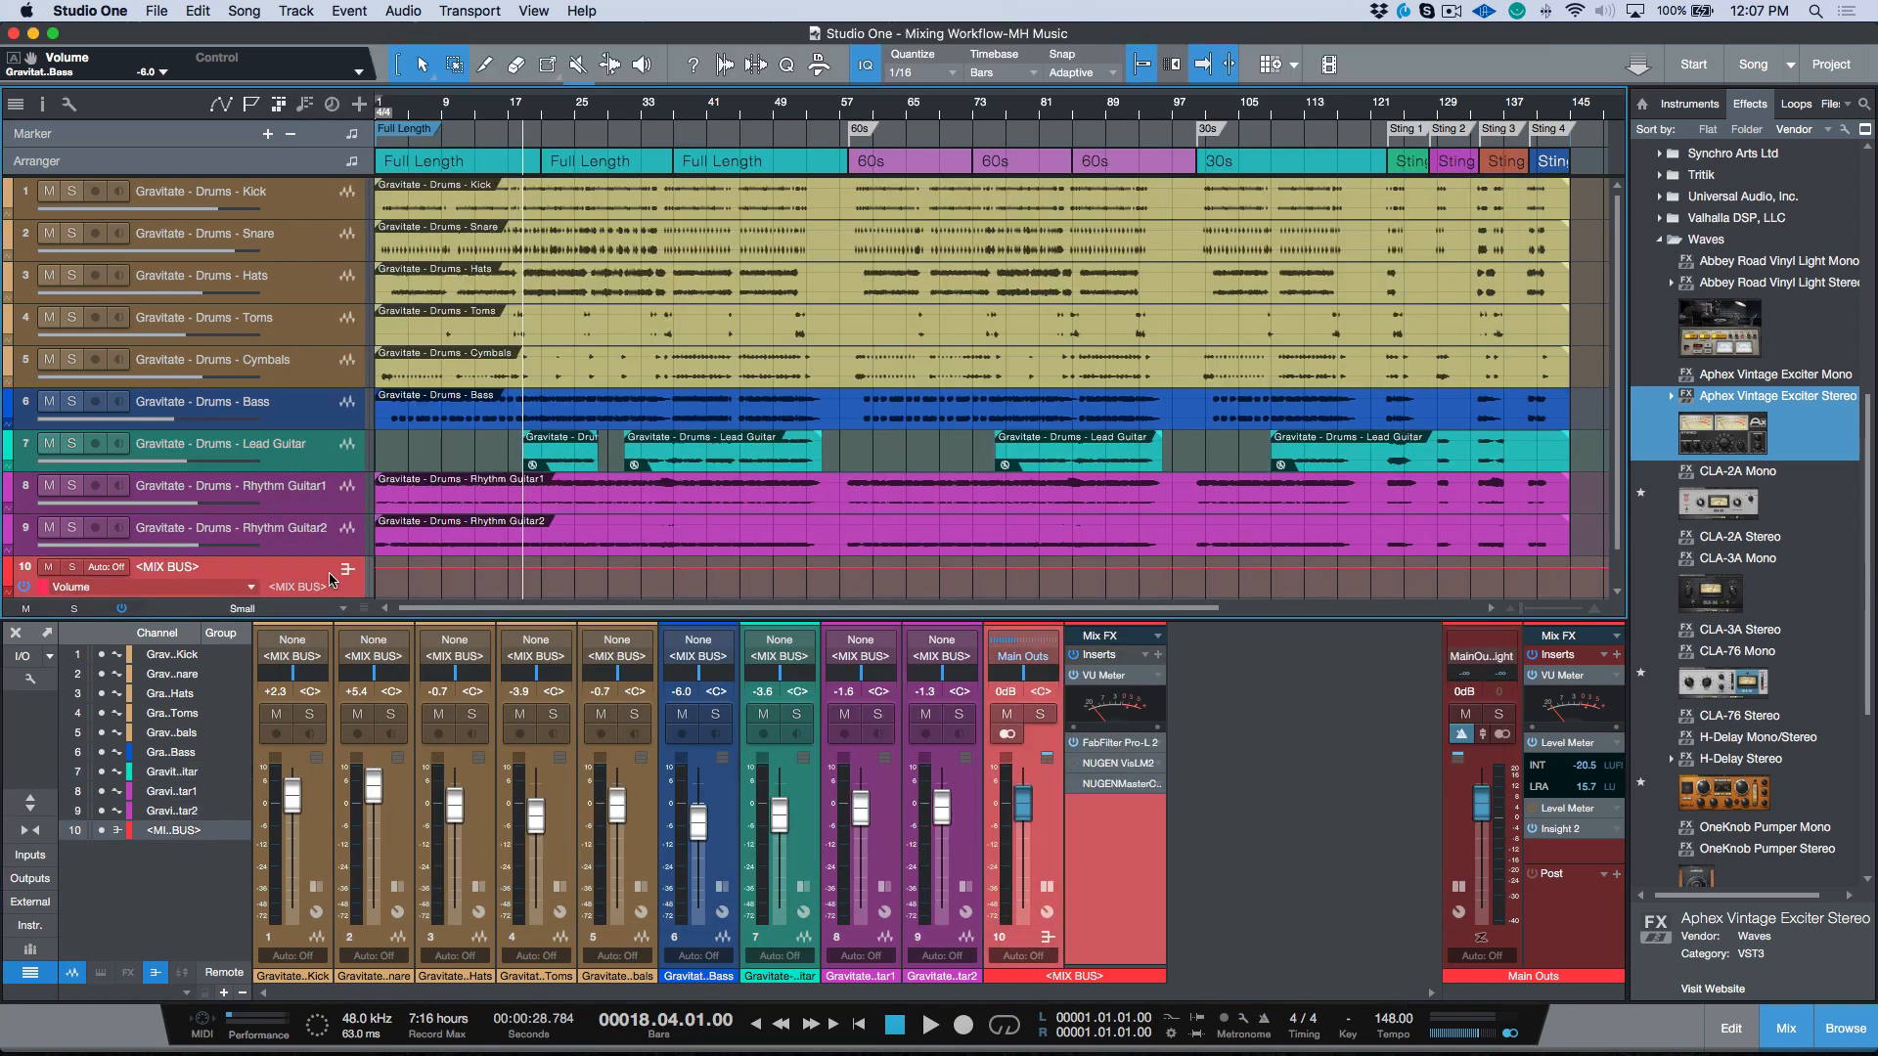
{"action": "key", "text": "super+o"}
{"action": "left_click", "coordinate": [685, 323]}
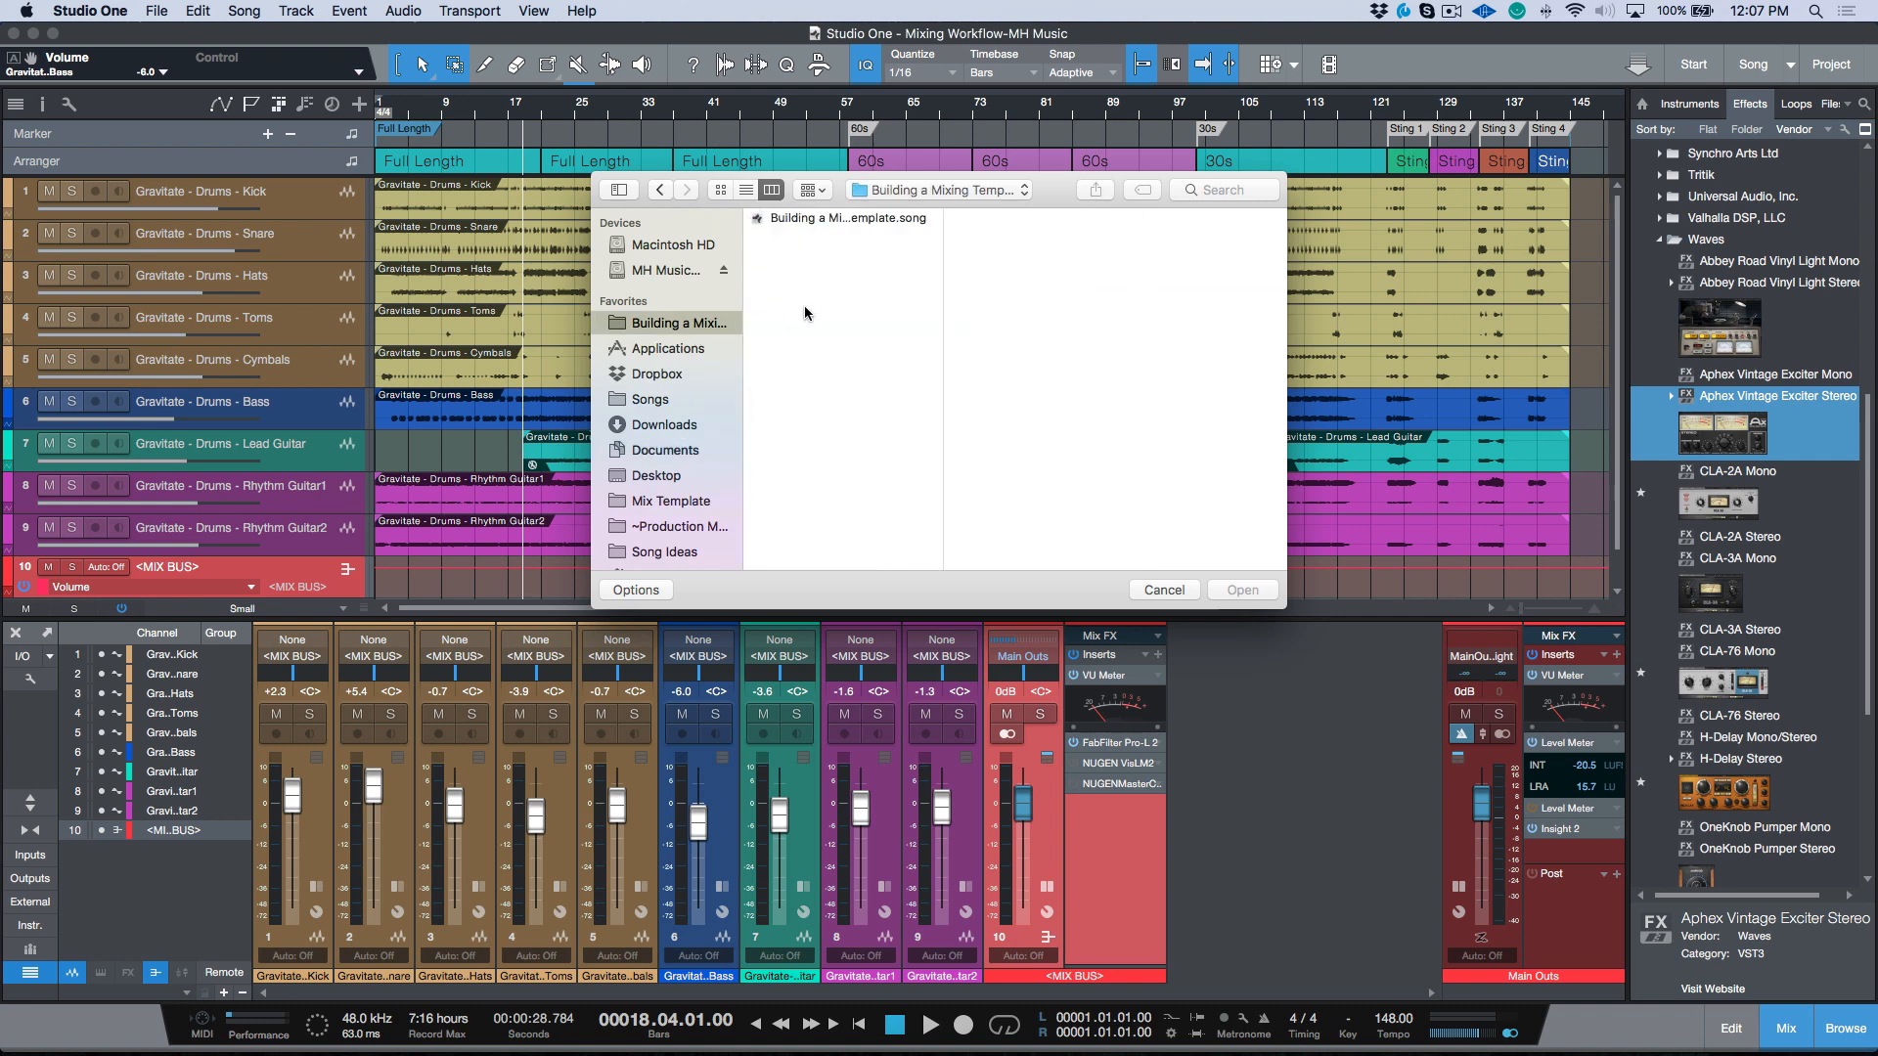
{"action": "left_click", "coordinate": [826, 218]}
{"action": "left_click", "coordinate": [1242, 590]}
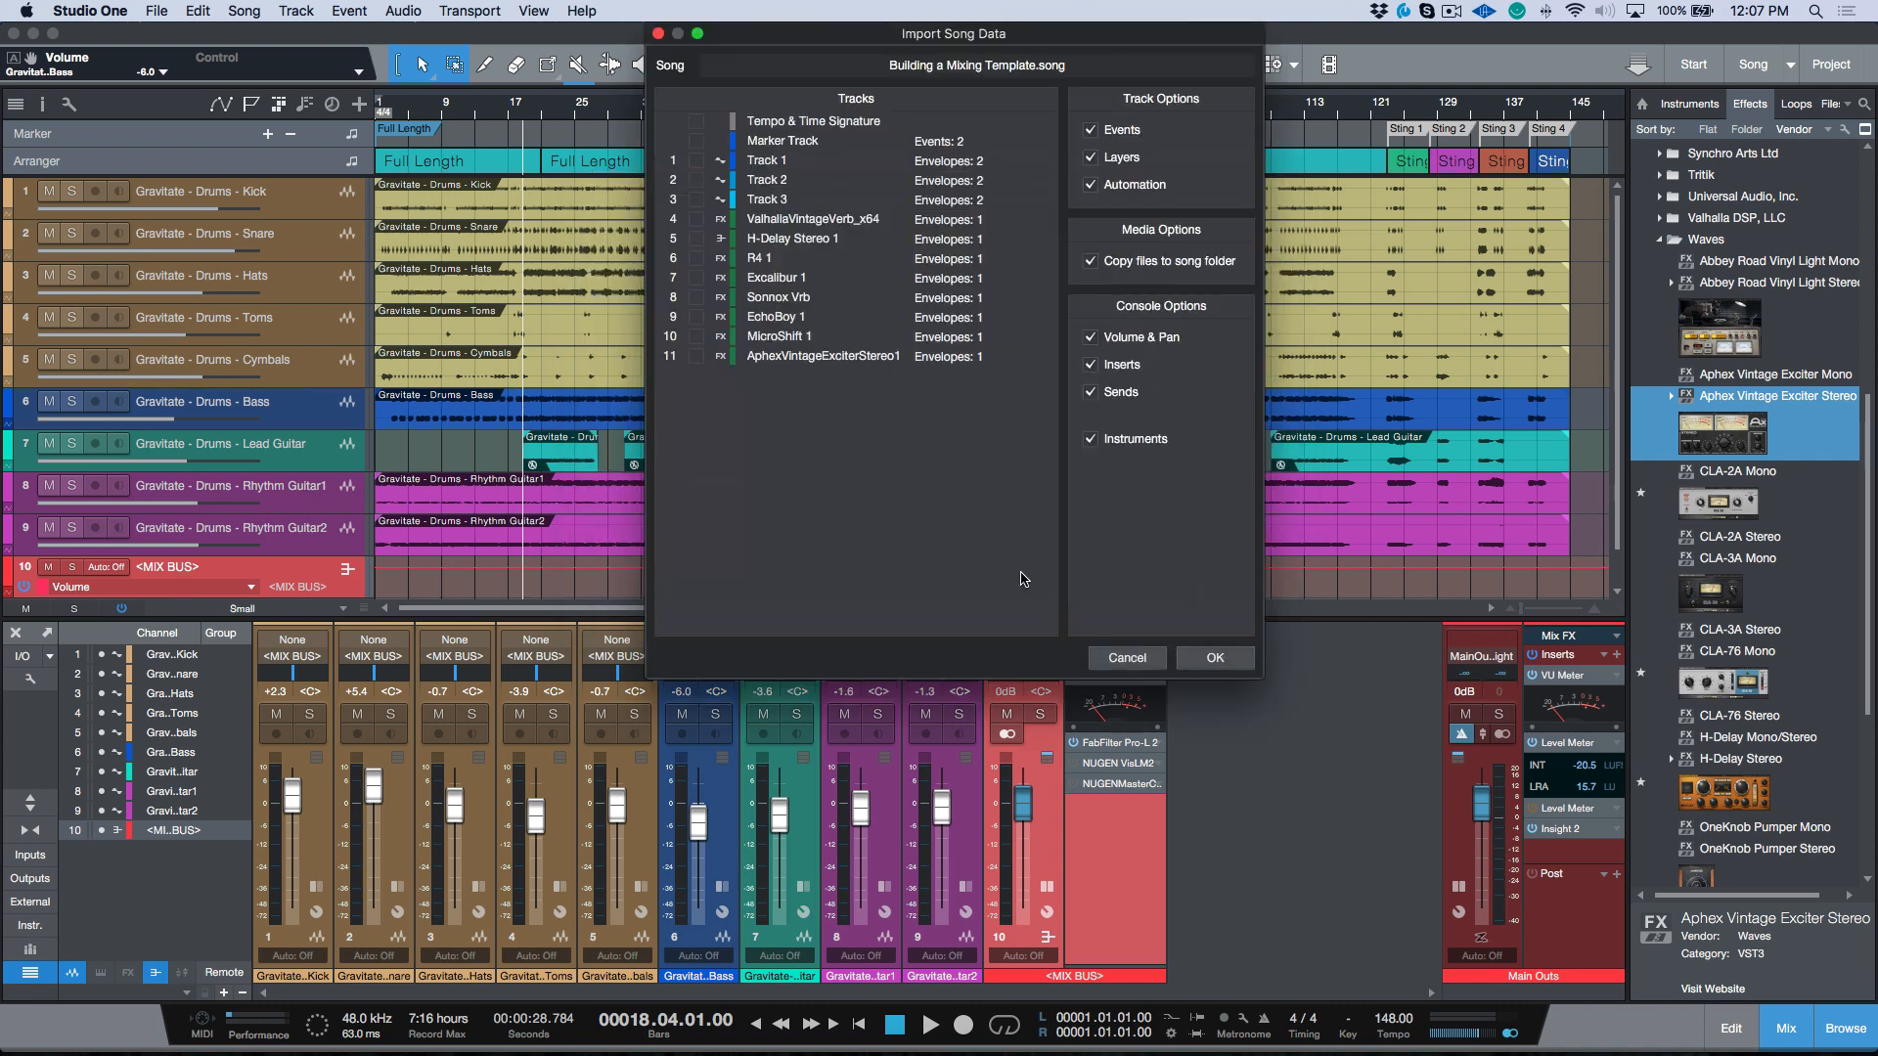
{"action": "left_click_drag", "start_coordinate": [698, 221], "coordinate": [712, 570]}
{"action": "left_click", "coordinate": [1184, 661]}
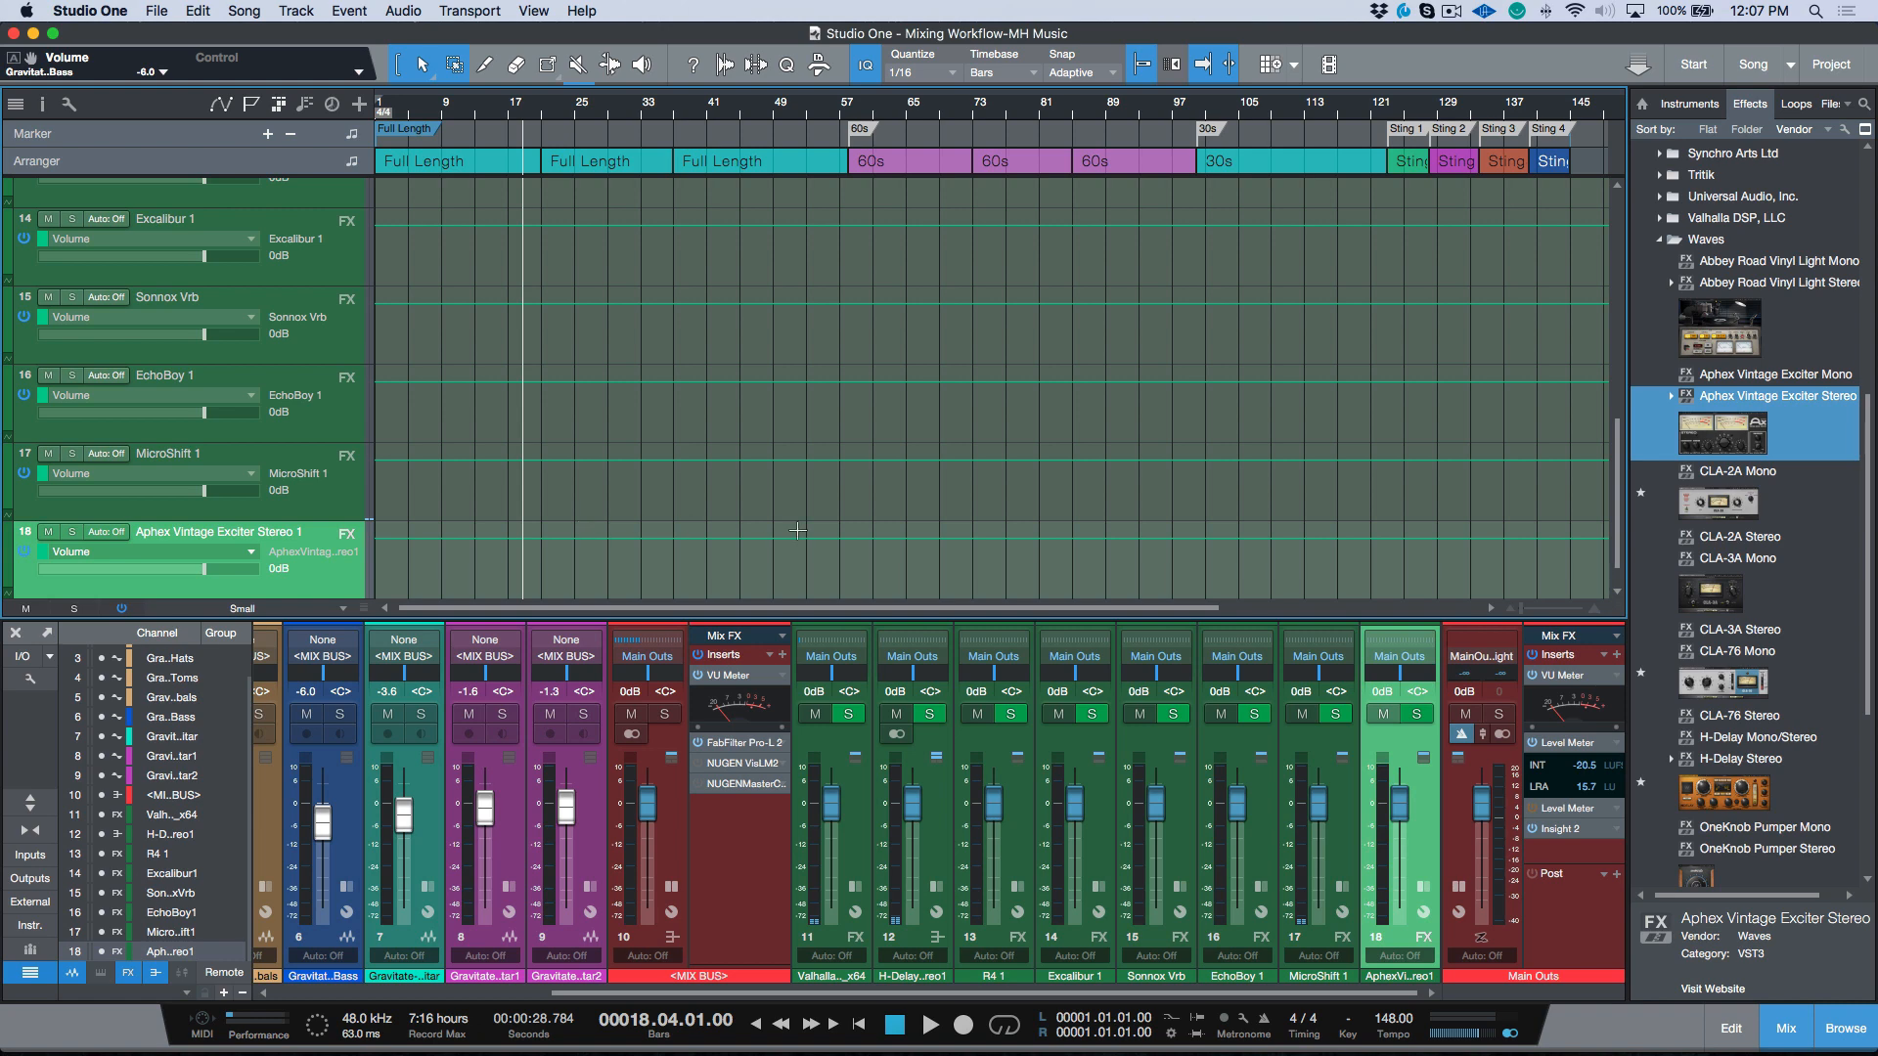
- Expand the Rhythm Guitar1 mixer channel to show its sends, and add sends to R4 1 and MicroShift 1
{"action": "key", "text": "shift+w"}
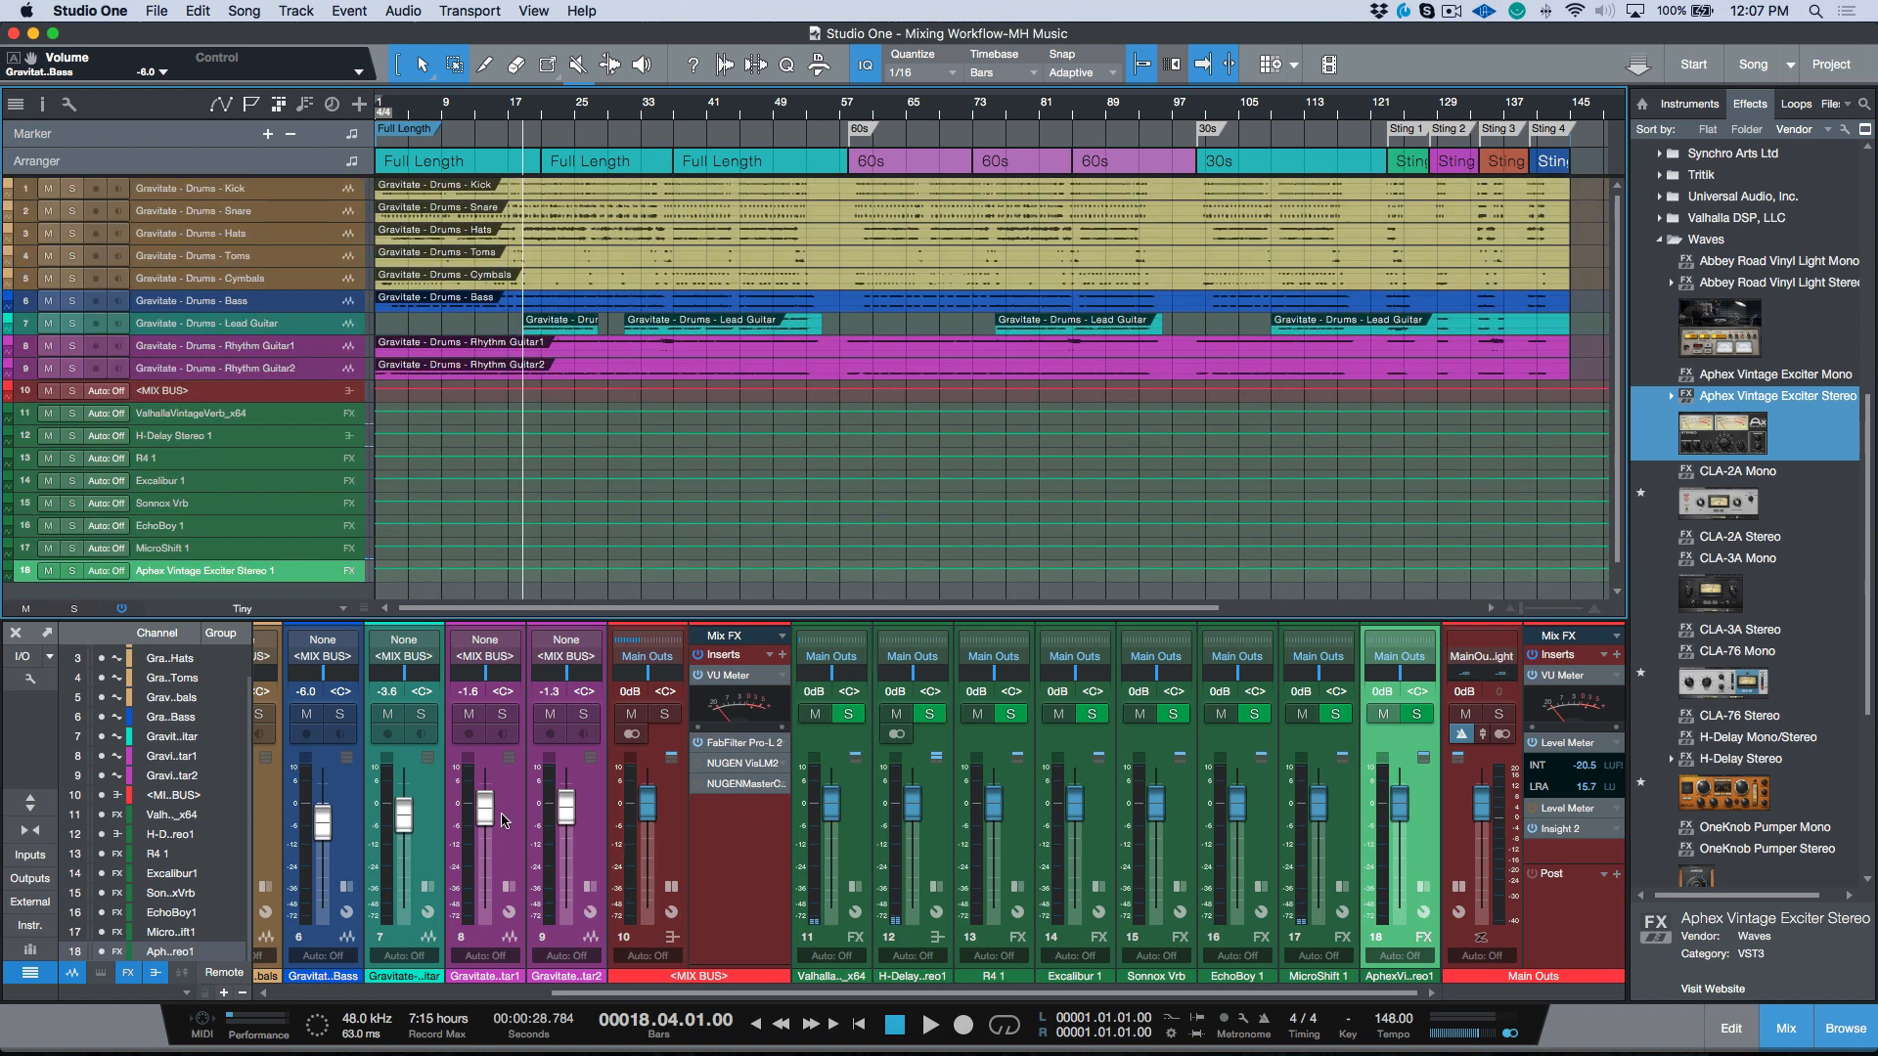
{"action": "scroll", "coordinate": [368, 892], "scroll_direction": "left", "scroll_amount": 5}
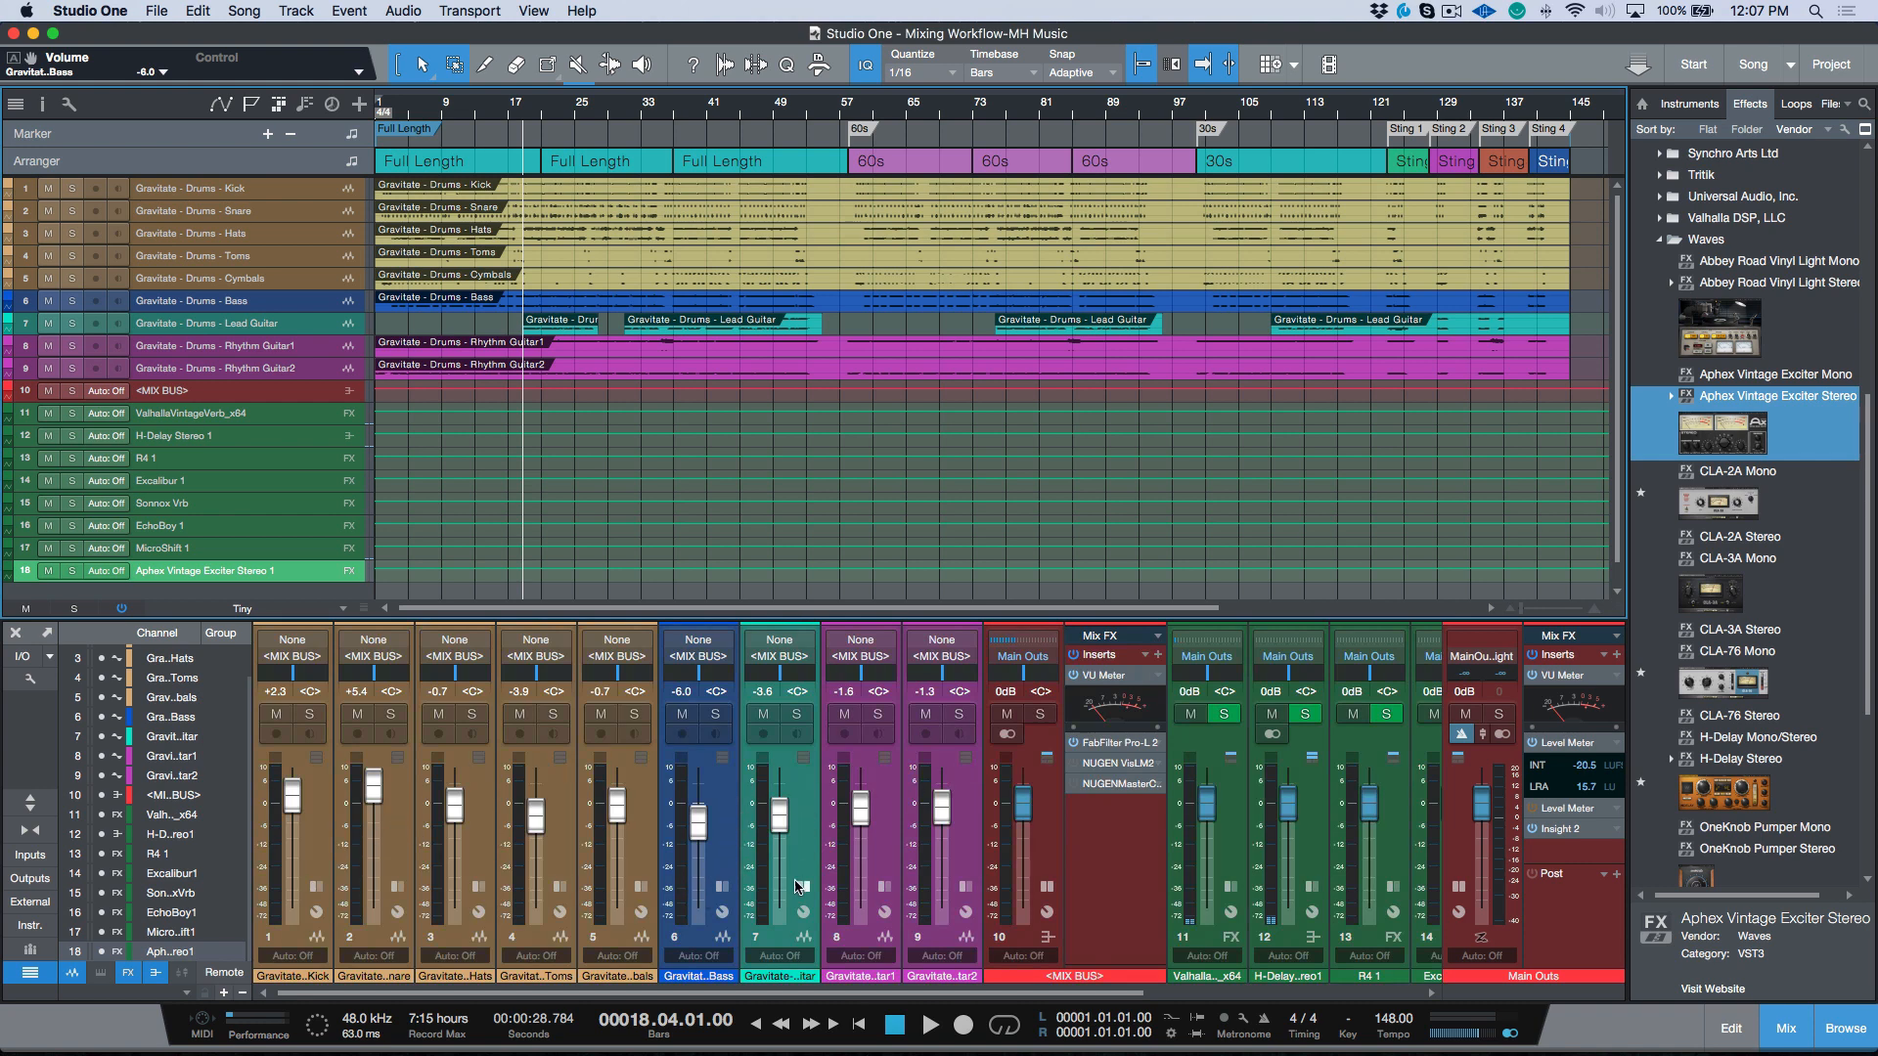
{"action": "left_click", "coordinate": [885, 886]}
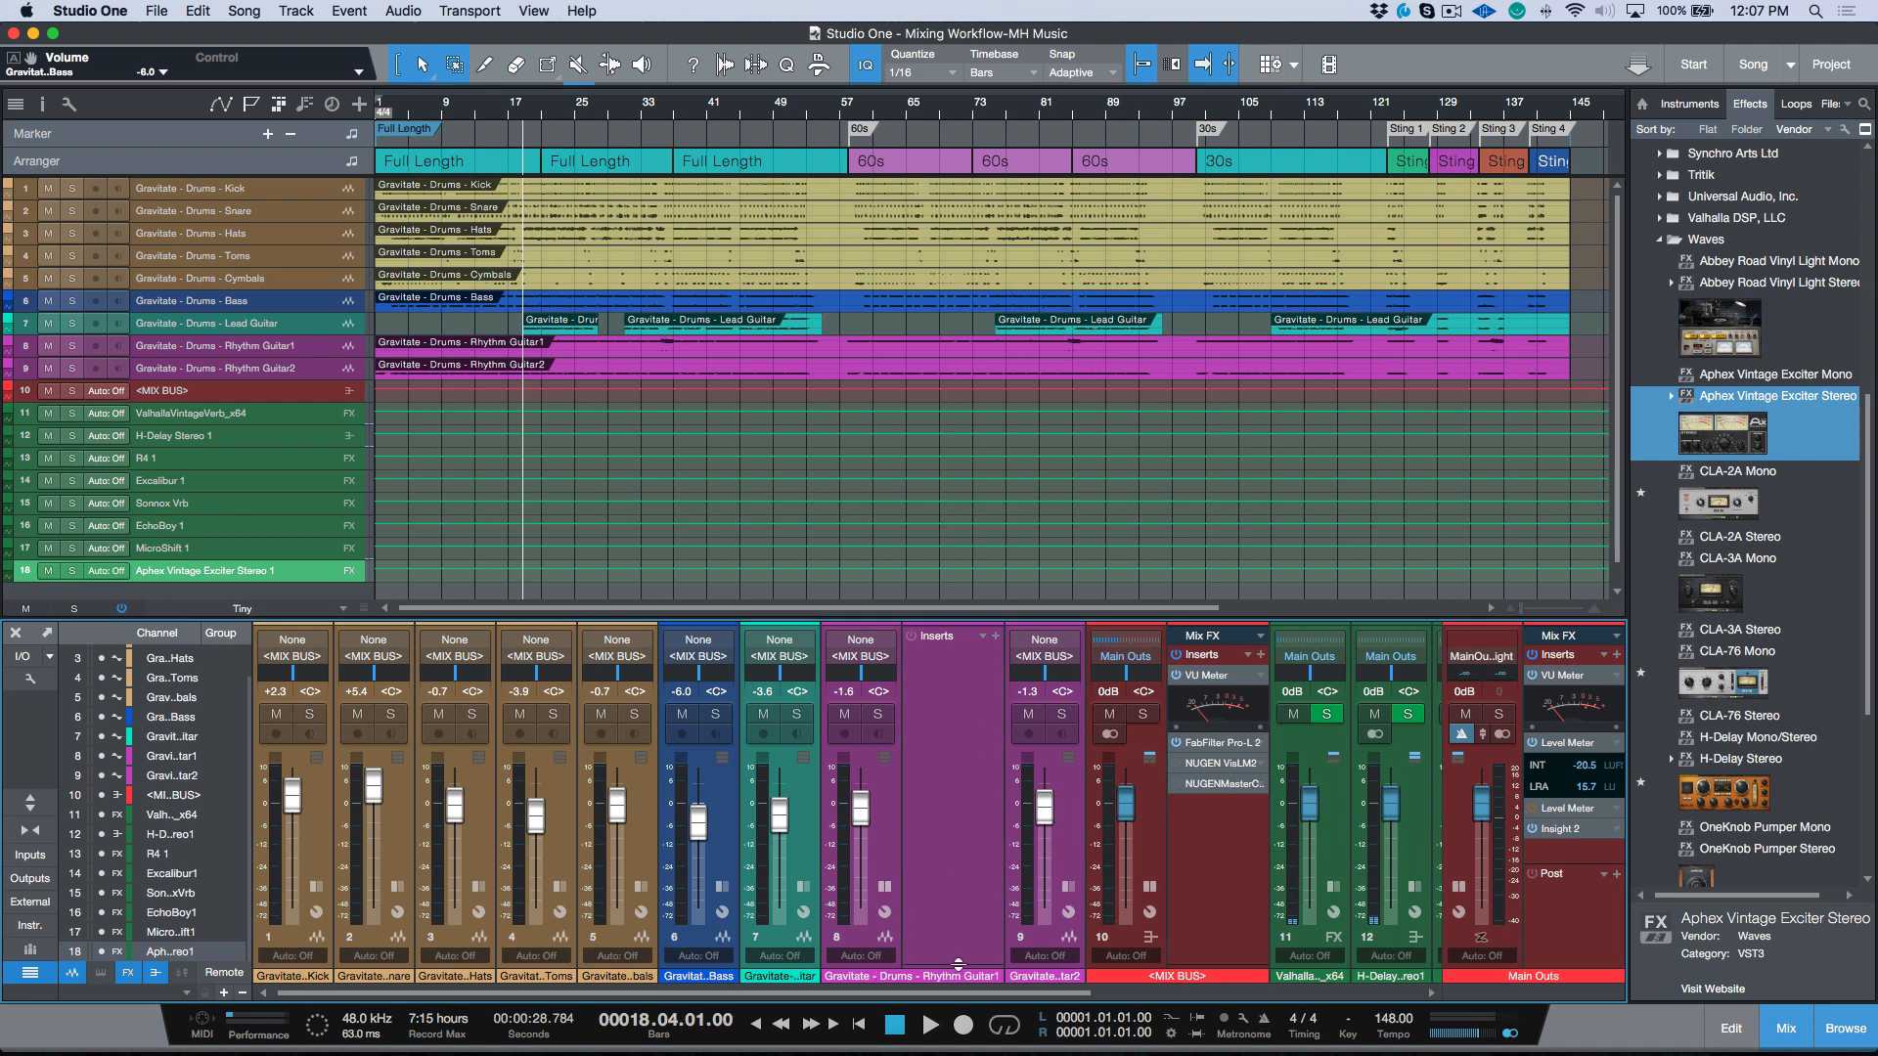
{"action": "left_click_drag", "start_coordinate": [959, 963], "coordinate": [964, 804]}
{"action": "left_click", "coordinate": [991, 808]}
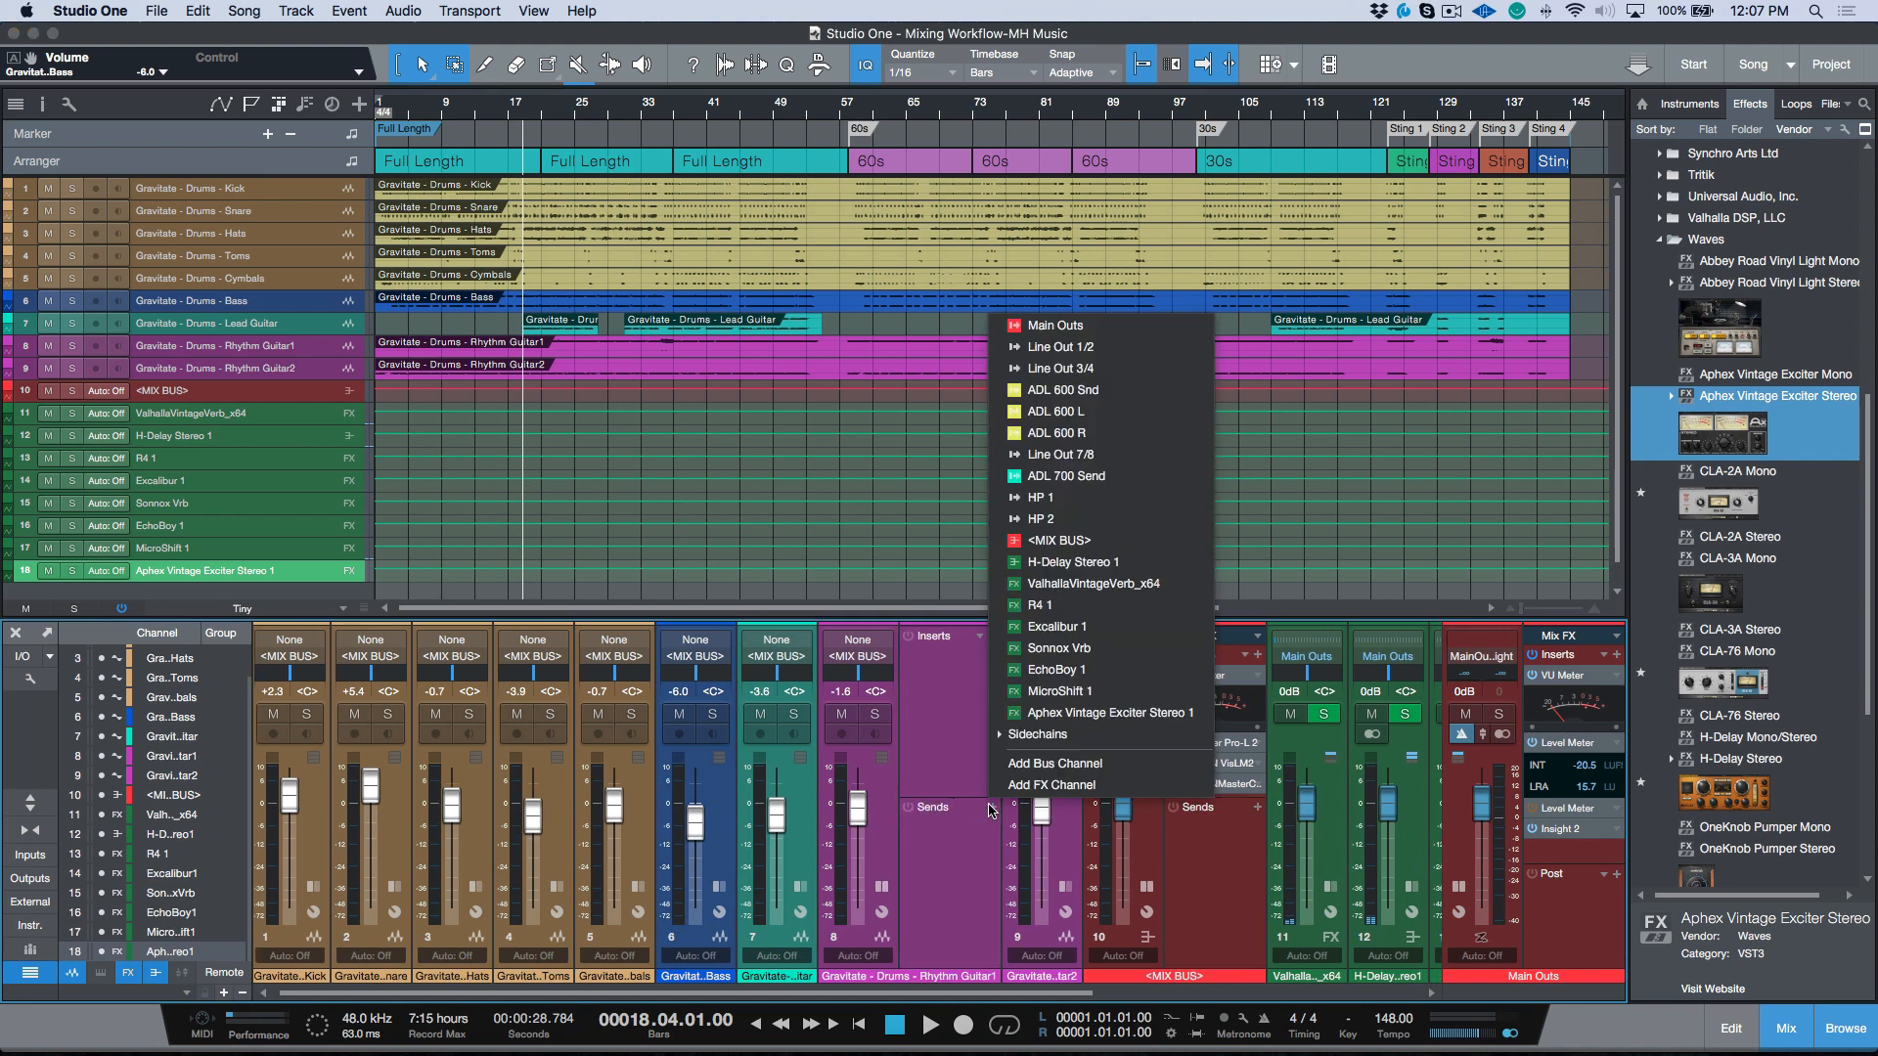
{"action": "left_click", "coordinate": [1074, 606]}
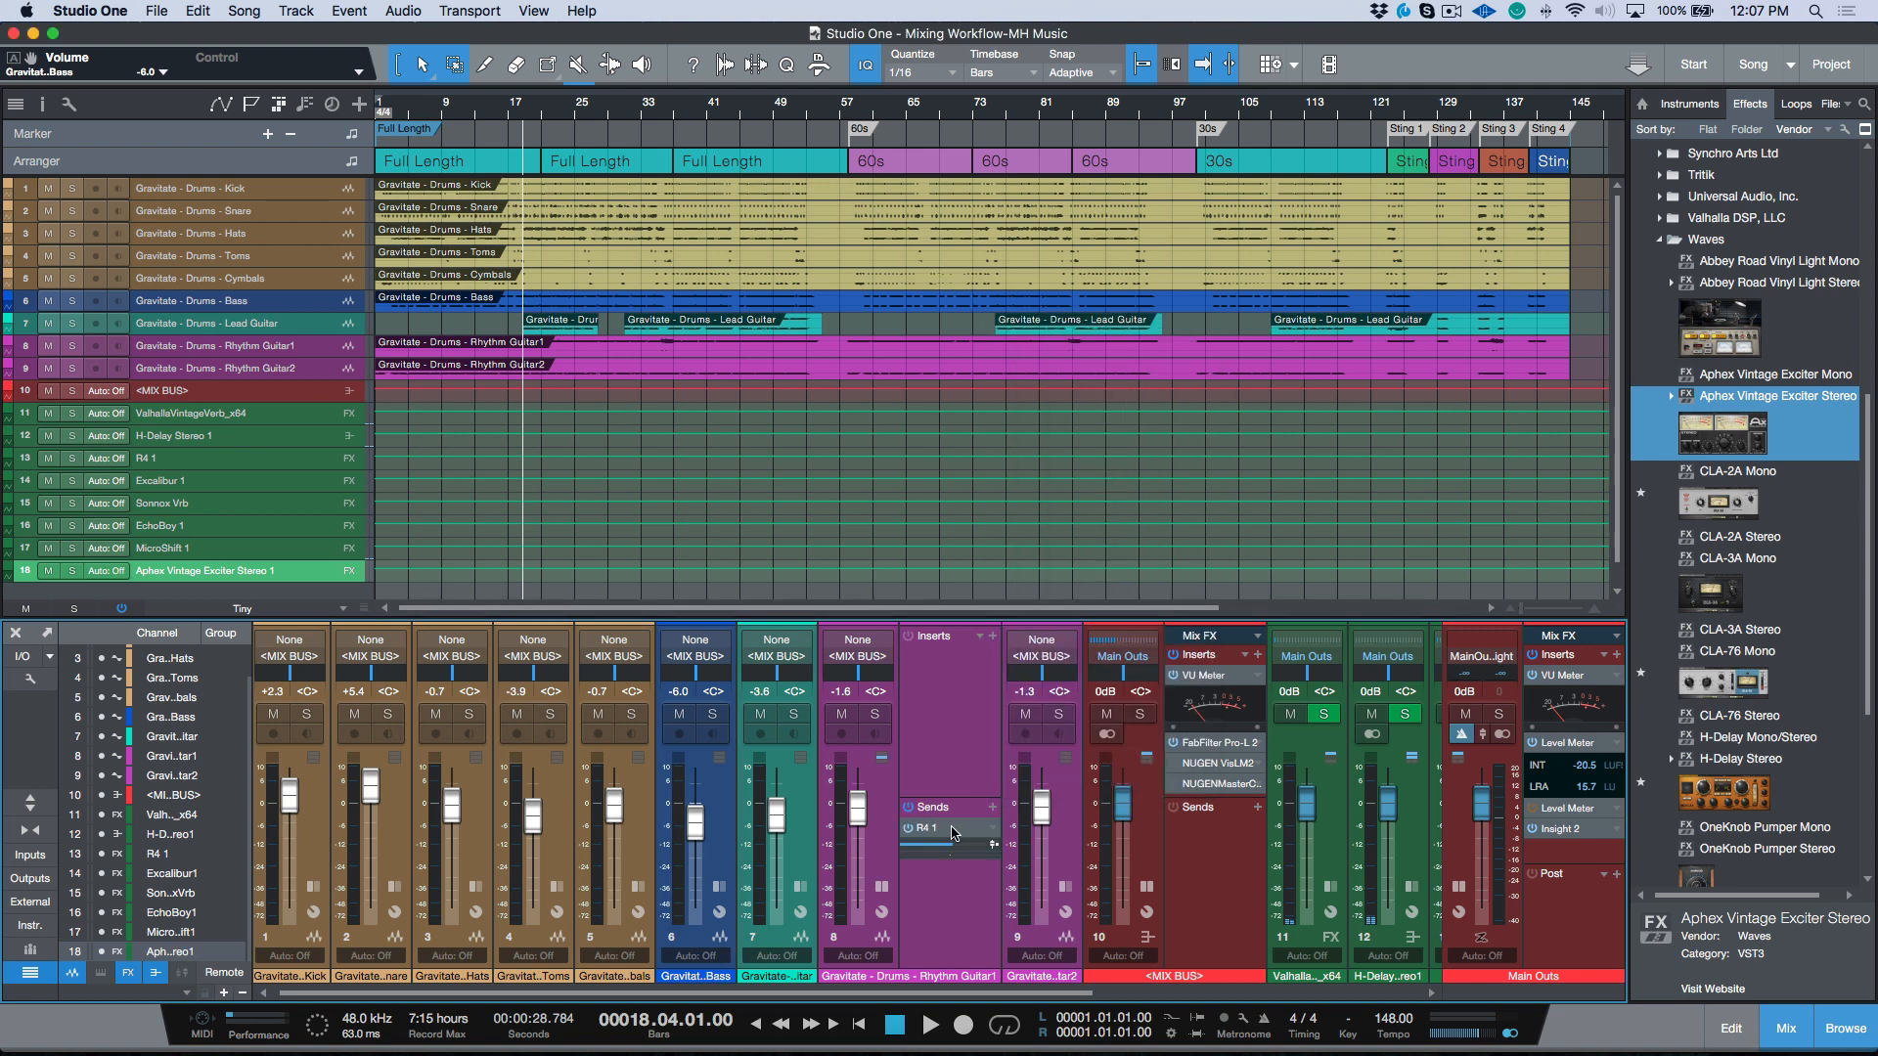
{"action": "left_click", "coordinate": [992, 809]}
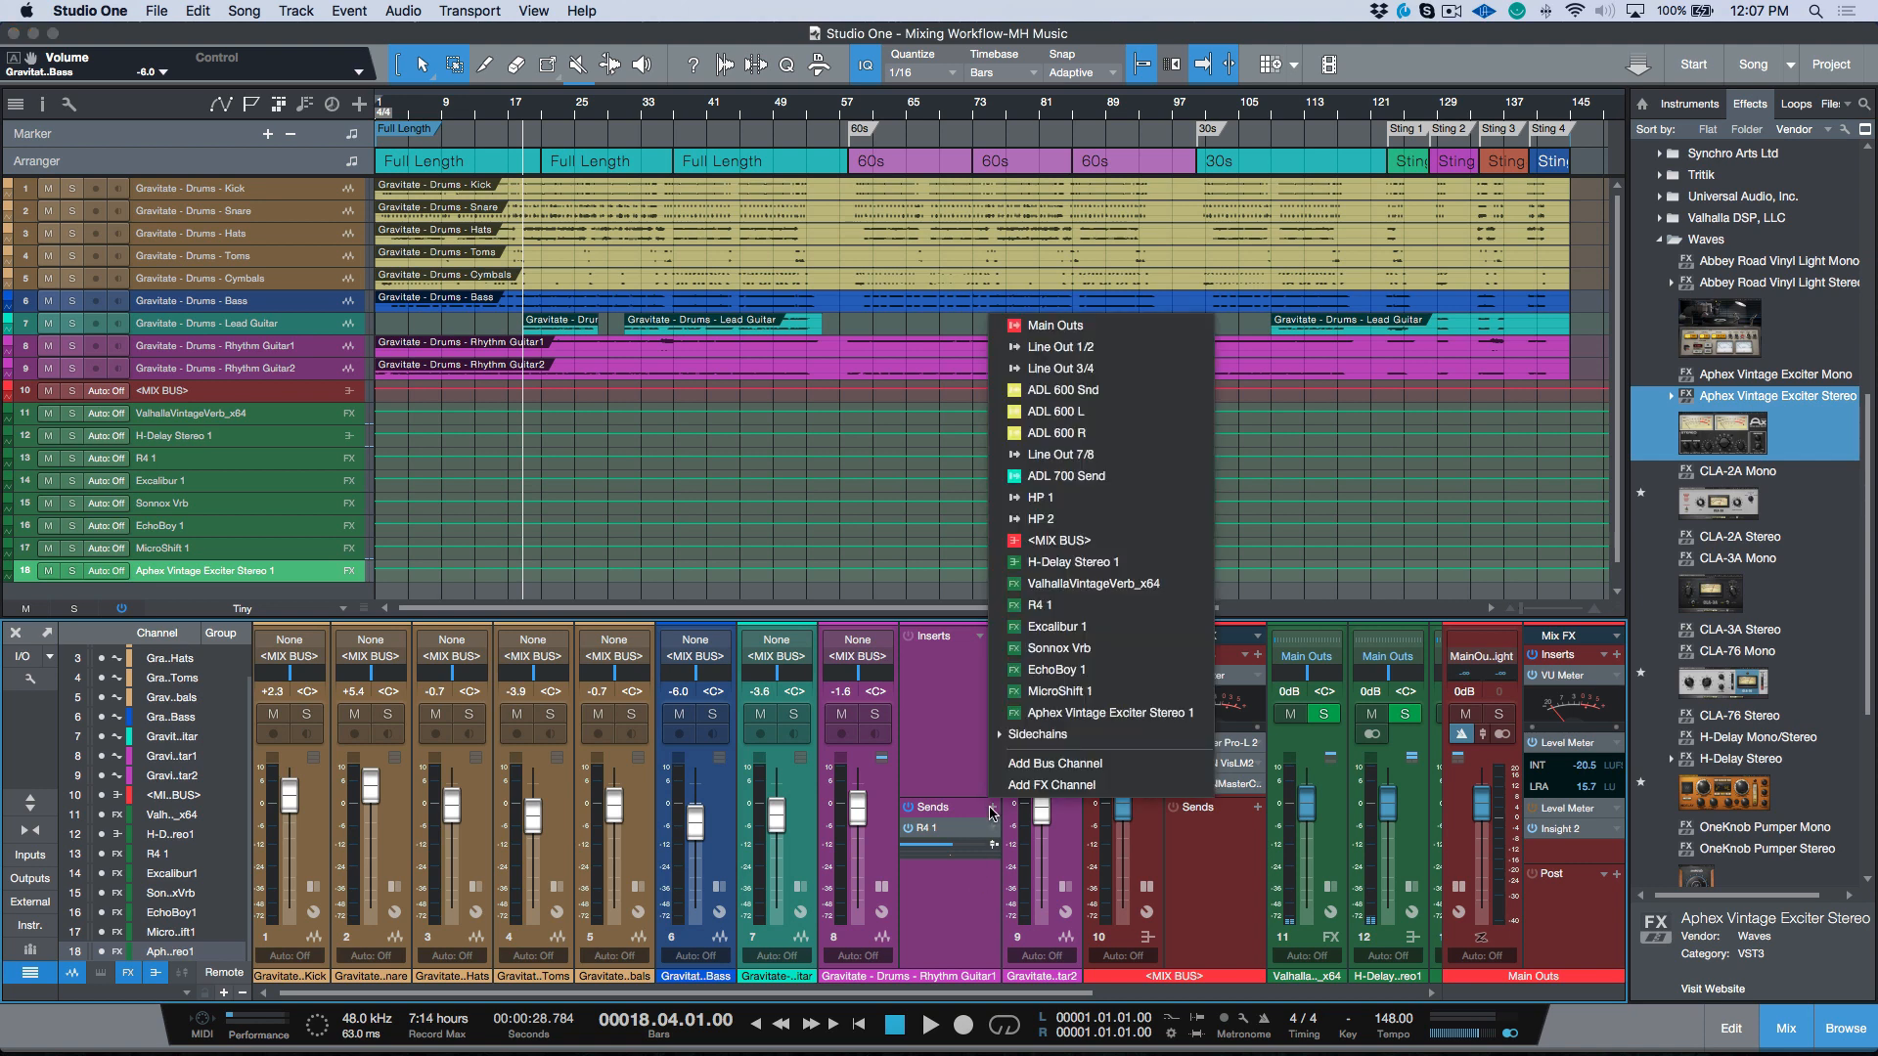
{"action": "left_click", "coordinate": [1051, 691]}
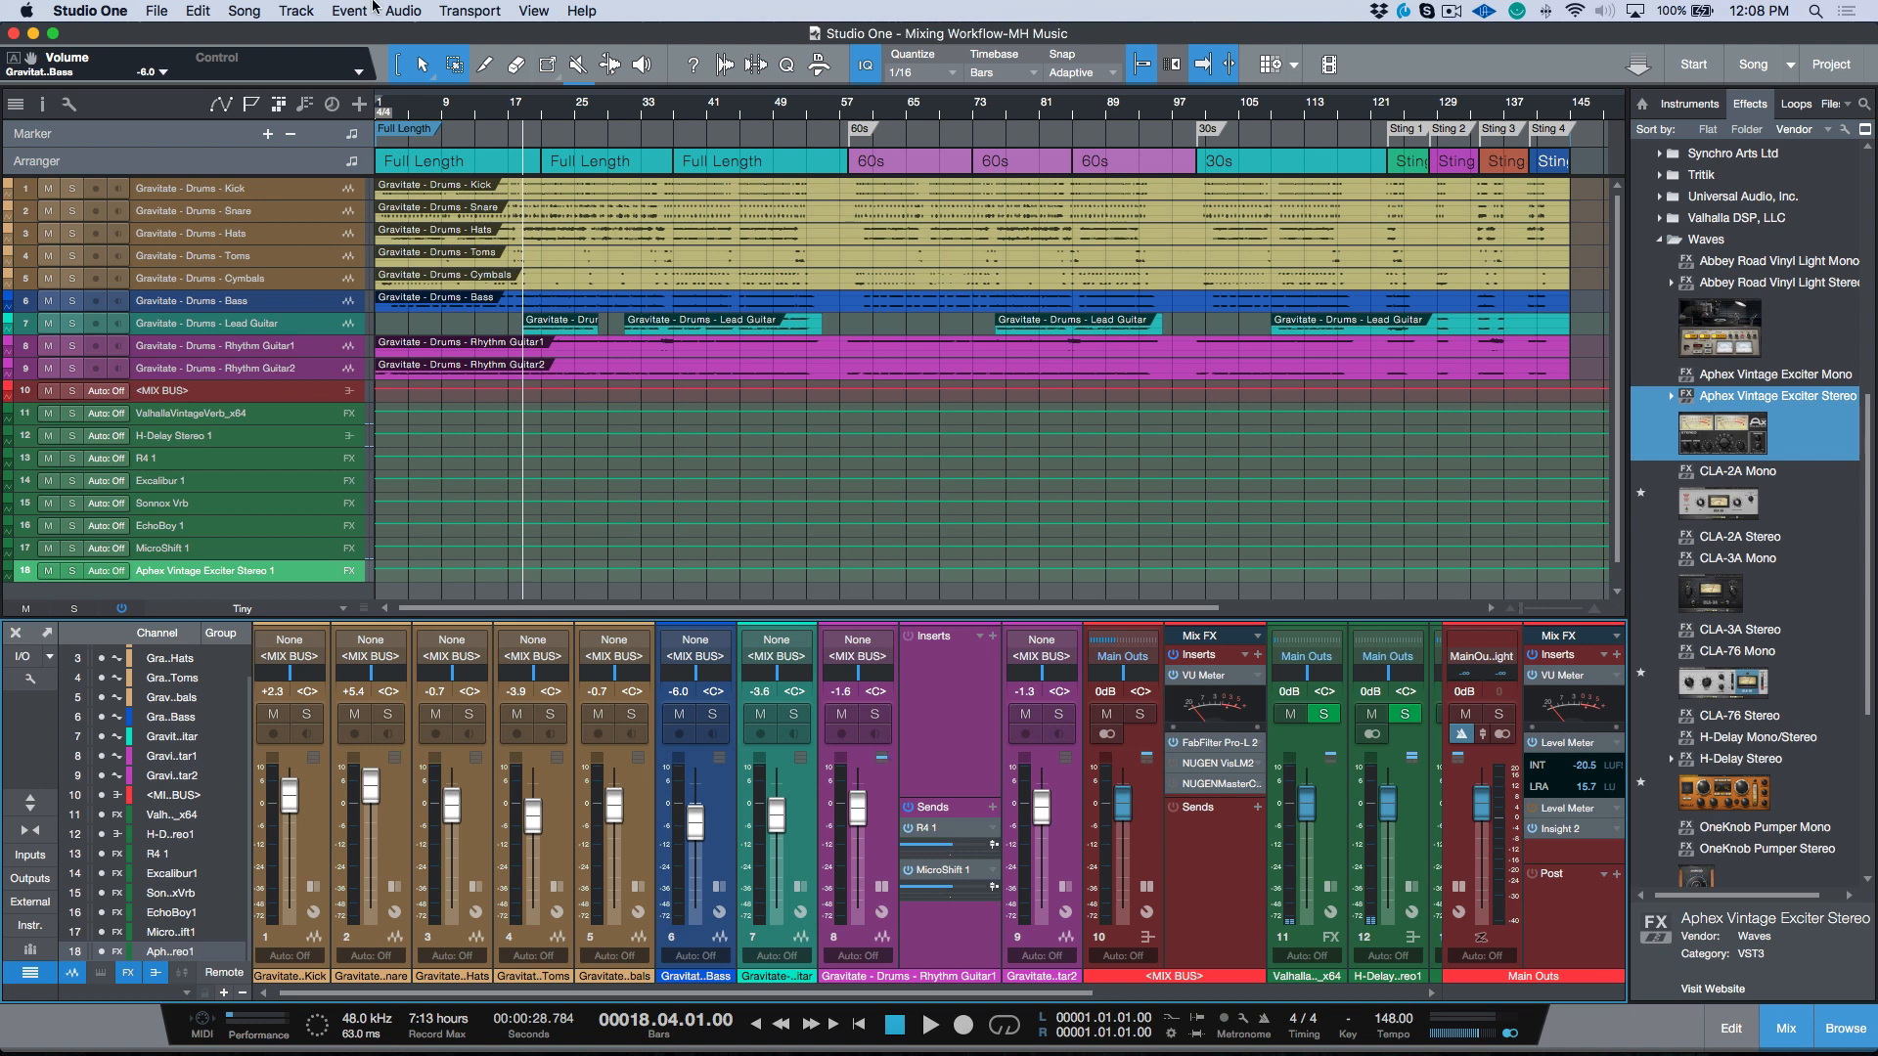
- Switch to the Building a Mixing Template song and view its Save As Template options without saving a template
{"action": "key", "text": "ctrl+Tab"}
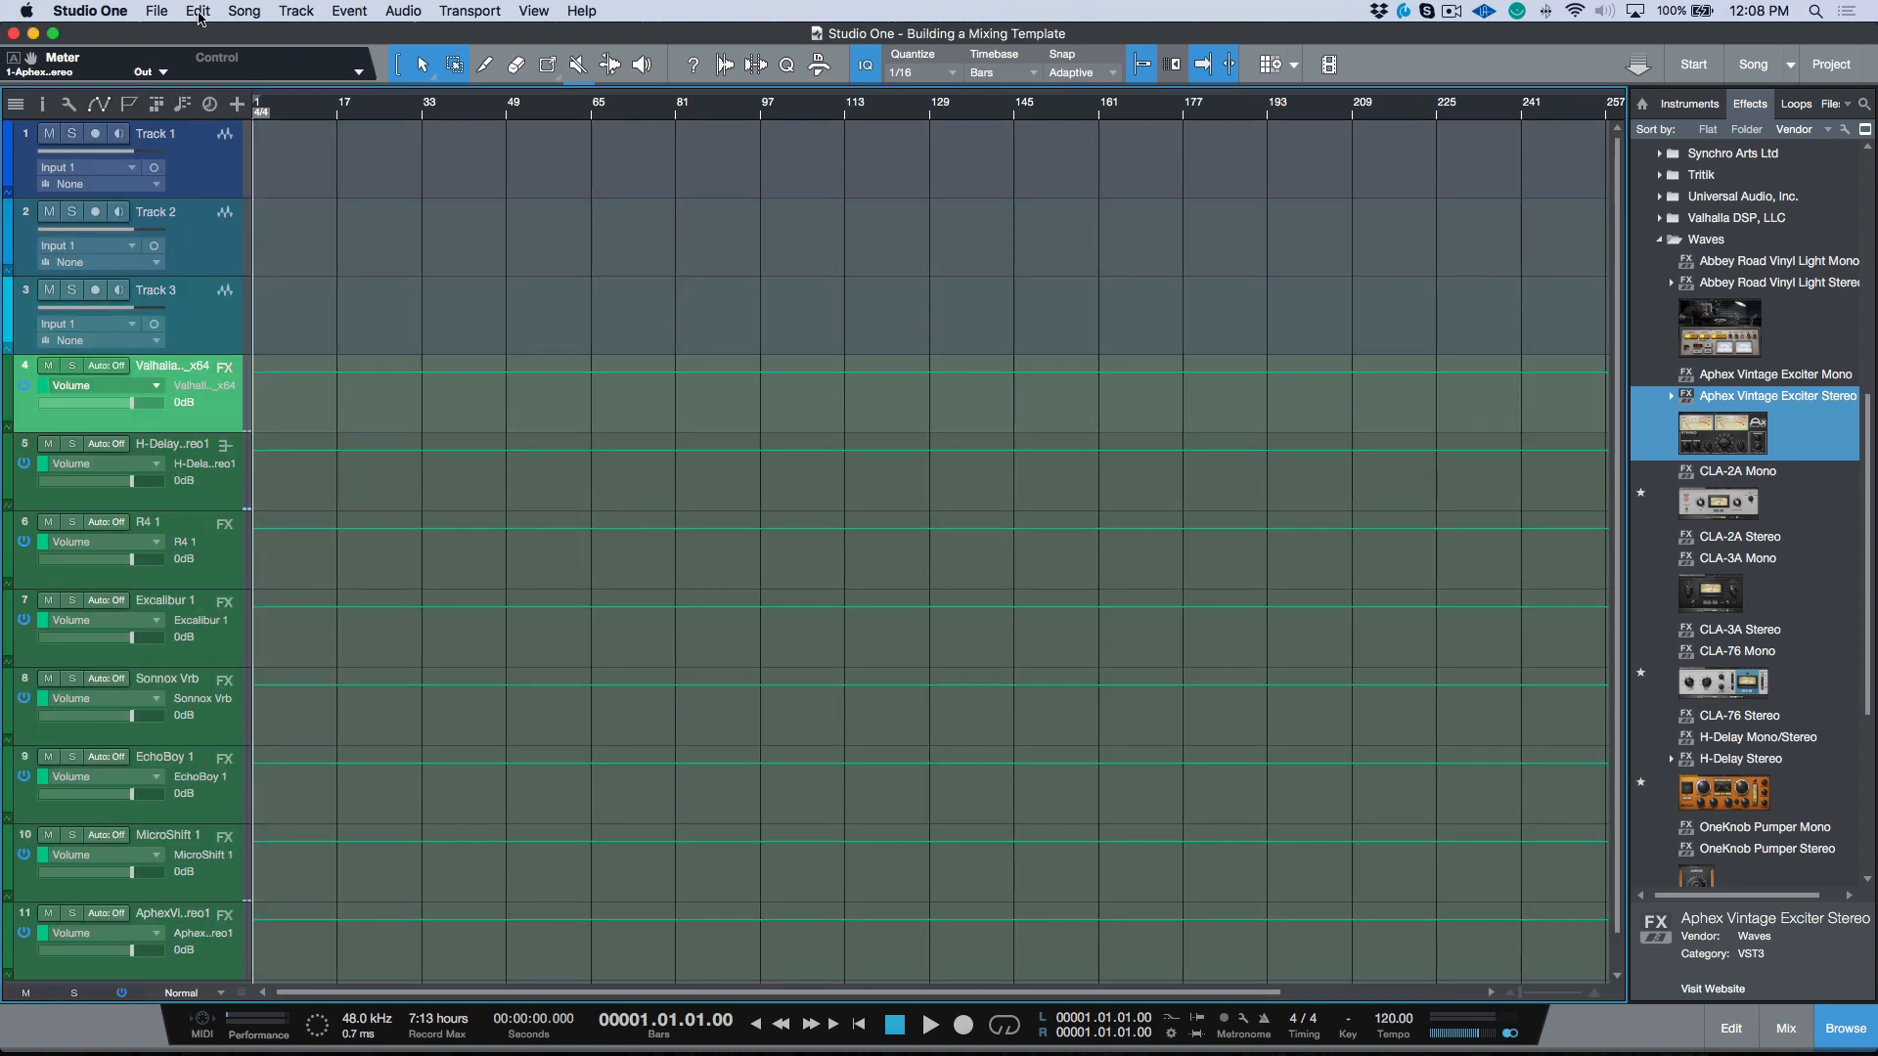
{"action": "left_click", "coordinate": [158, 12]}
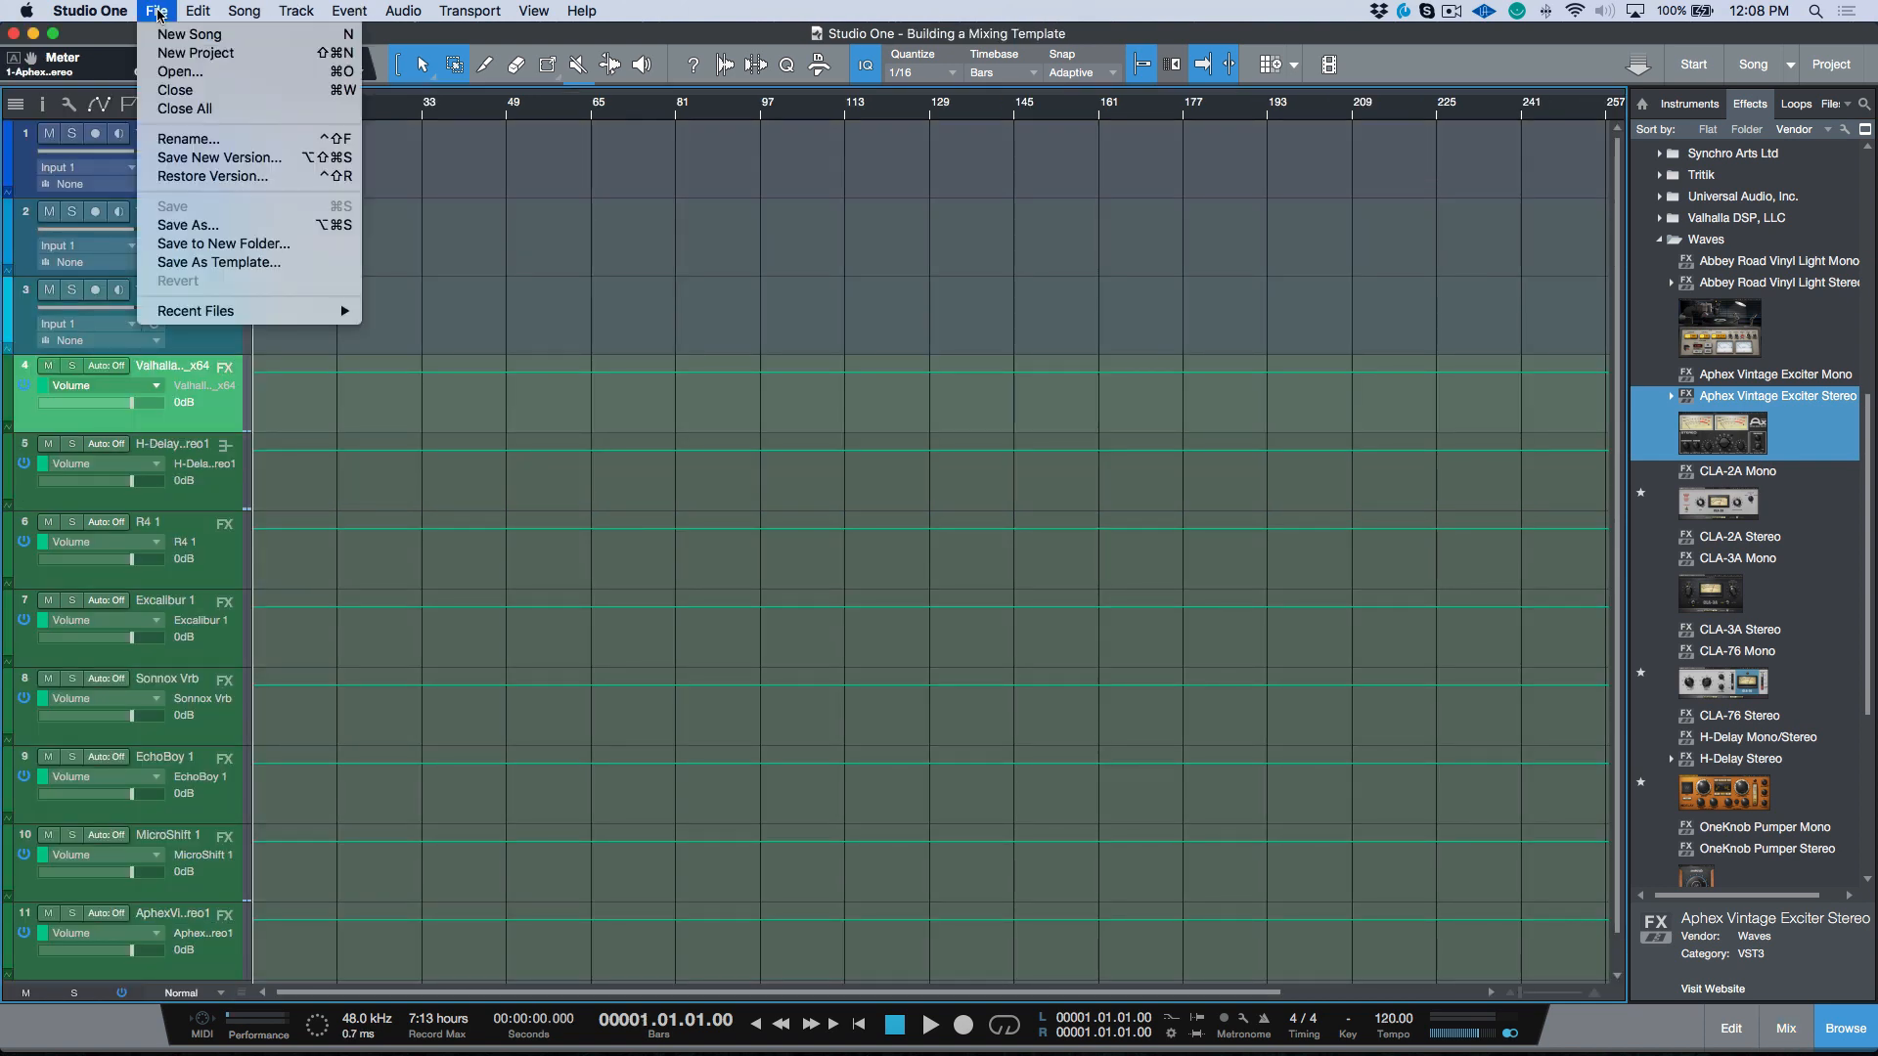
{"action": "left_click", "coordinate": [217, 262]}
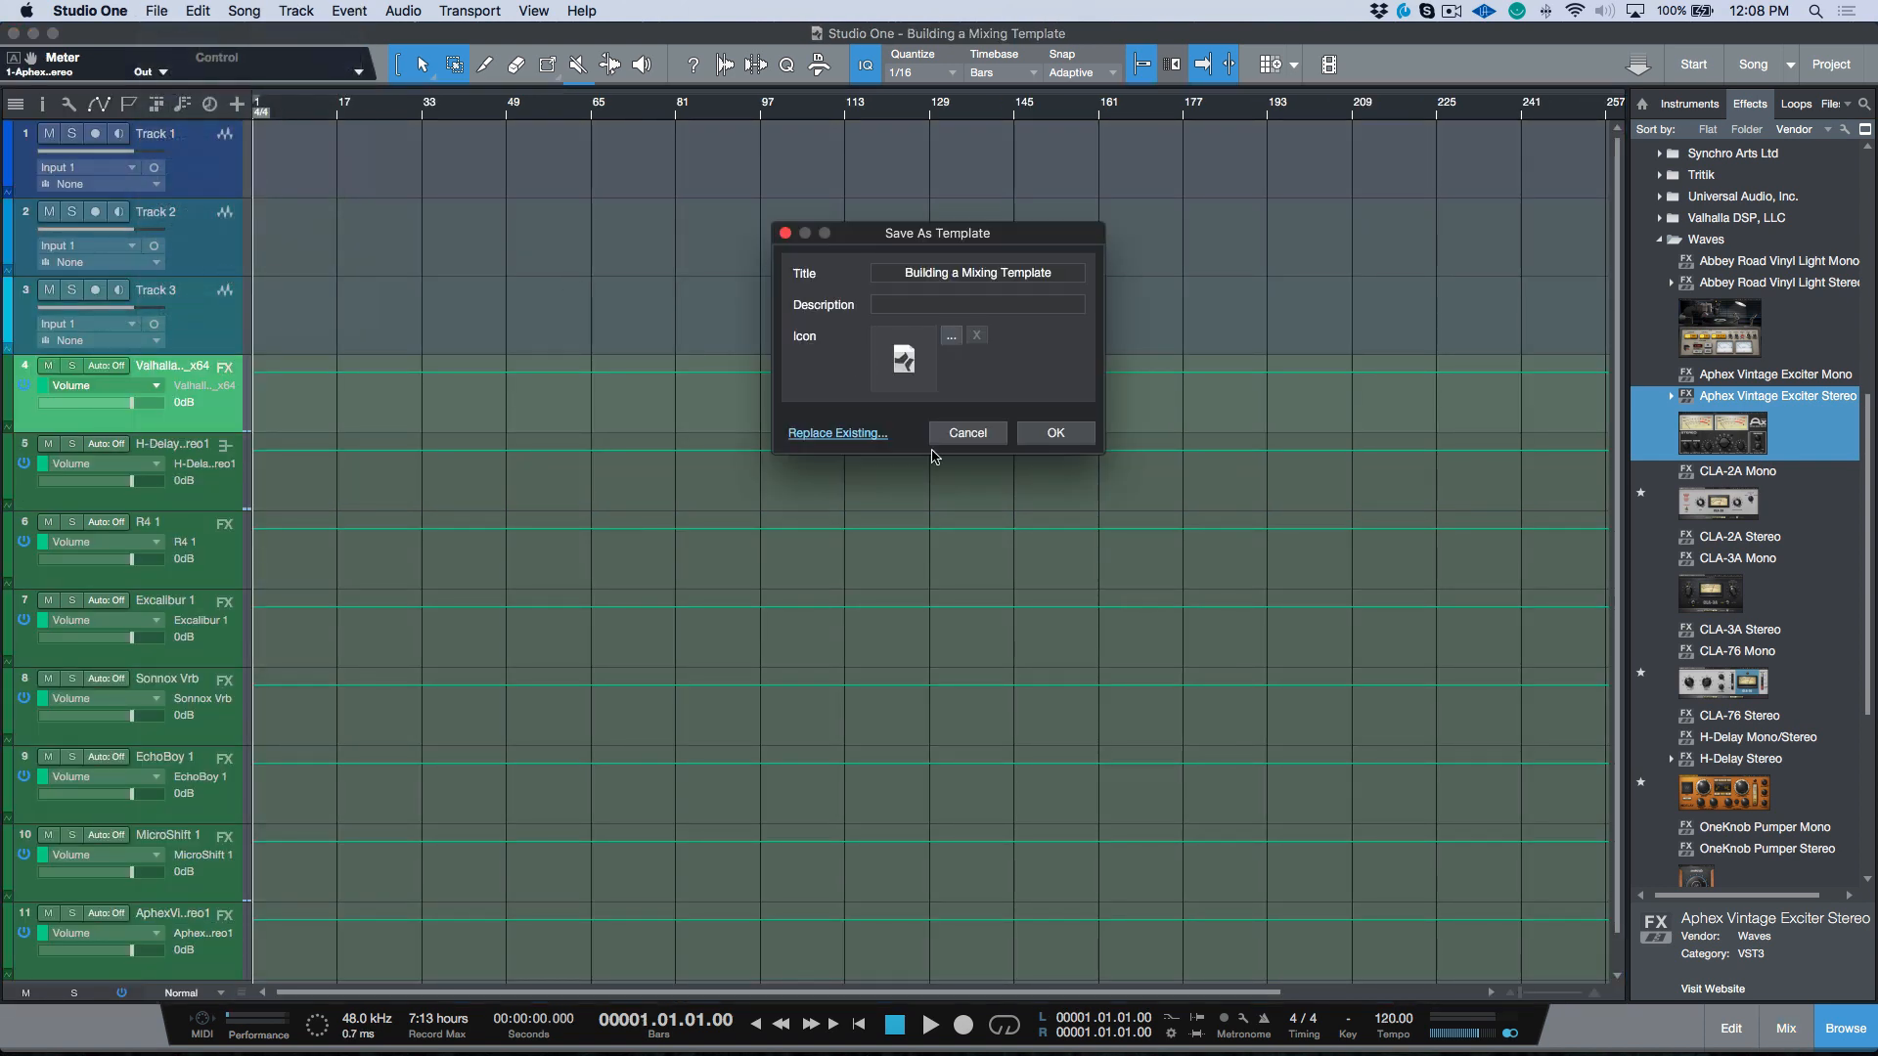
{"action": "left_click", "coordinate": [961, 436]}
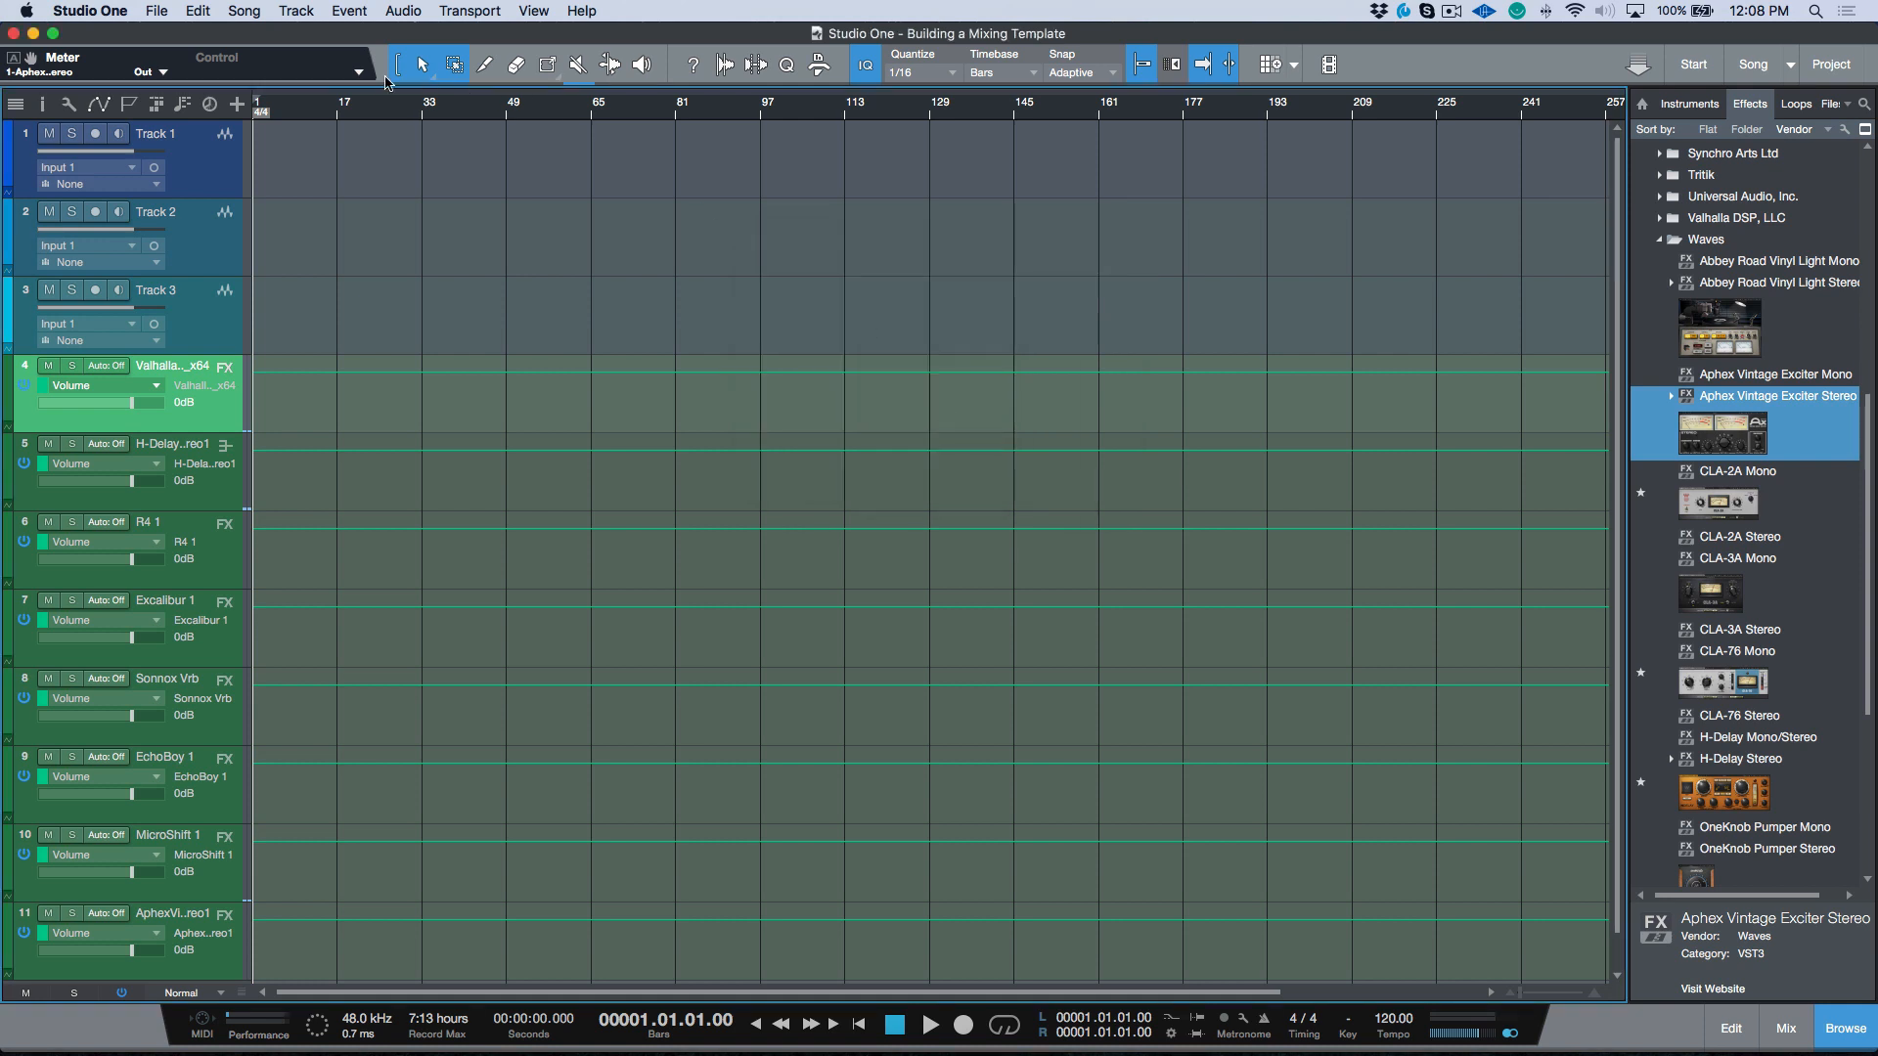
- Look over the user templates offered for a new song, and close the dialog without creating one
{"action": "left_click", "coordinate": [158, 12]}
{"action": "left_click", "coordinate": [170, 40]}
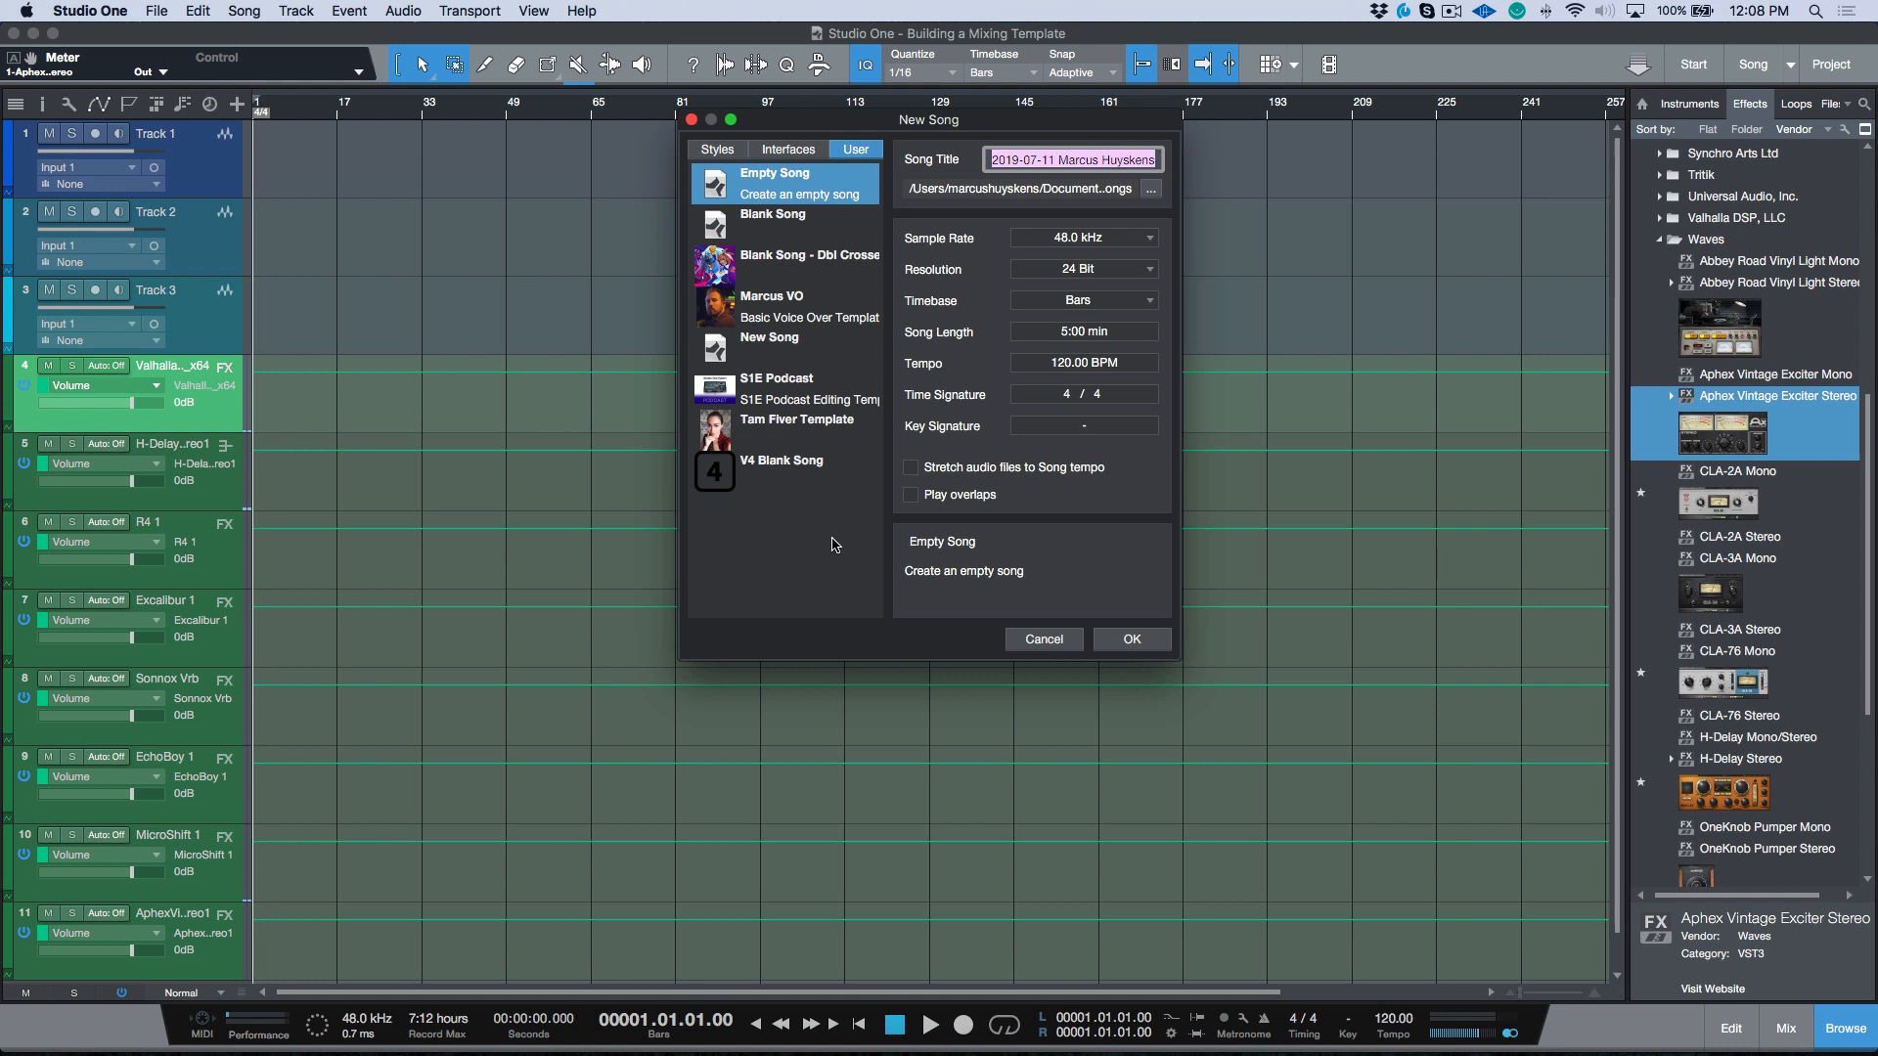
{"action": "left_click", "coordinate": [1044, 638]}
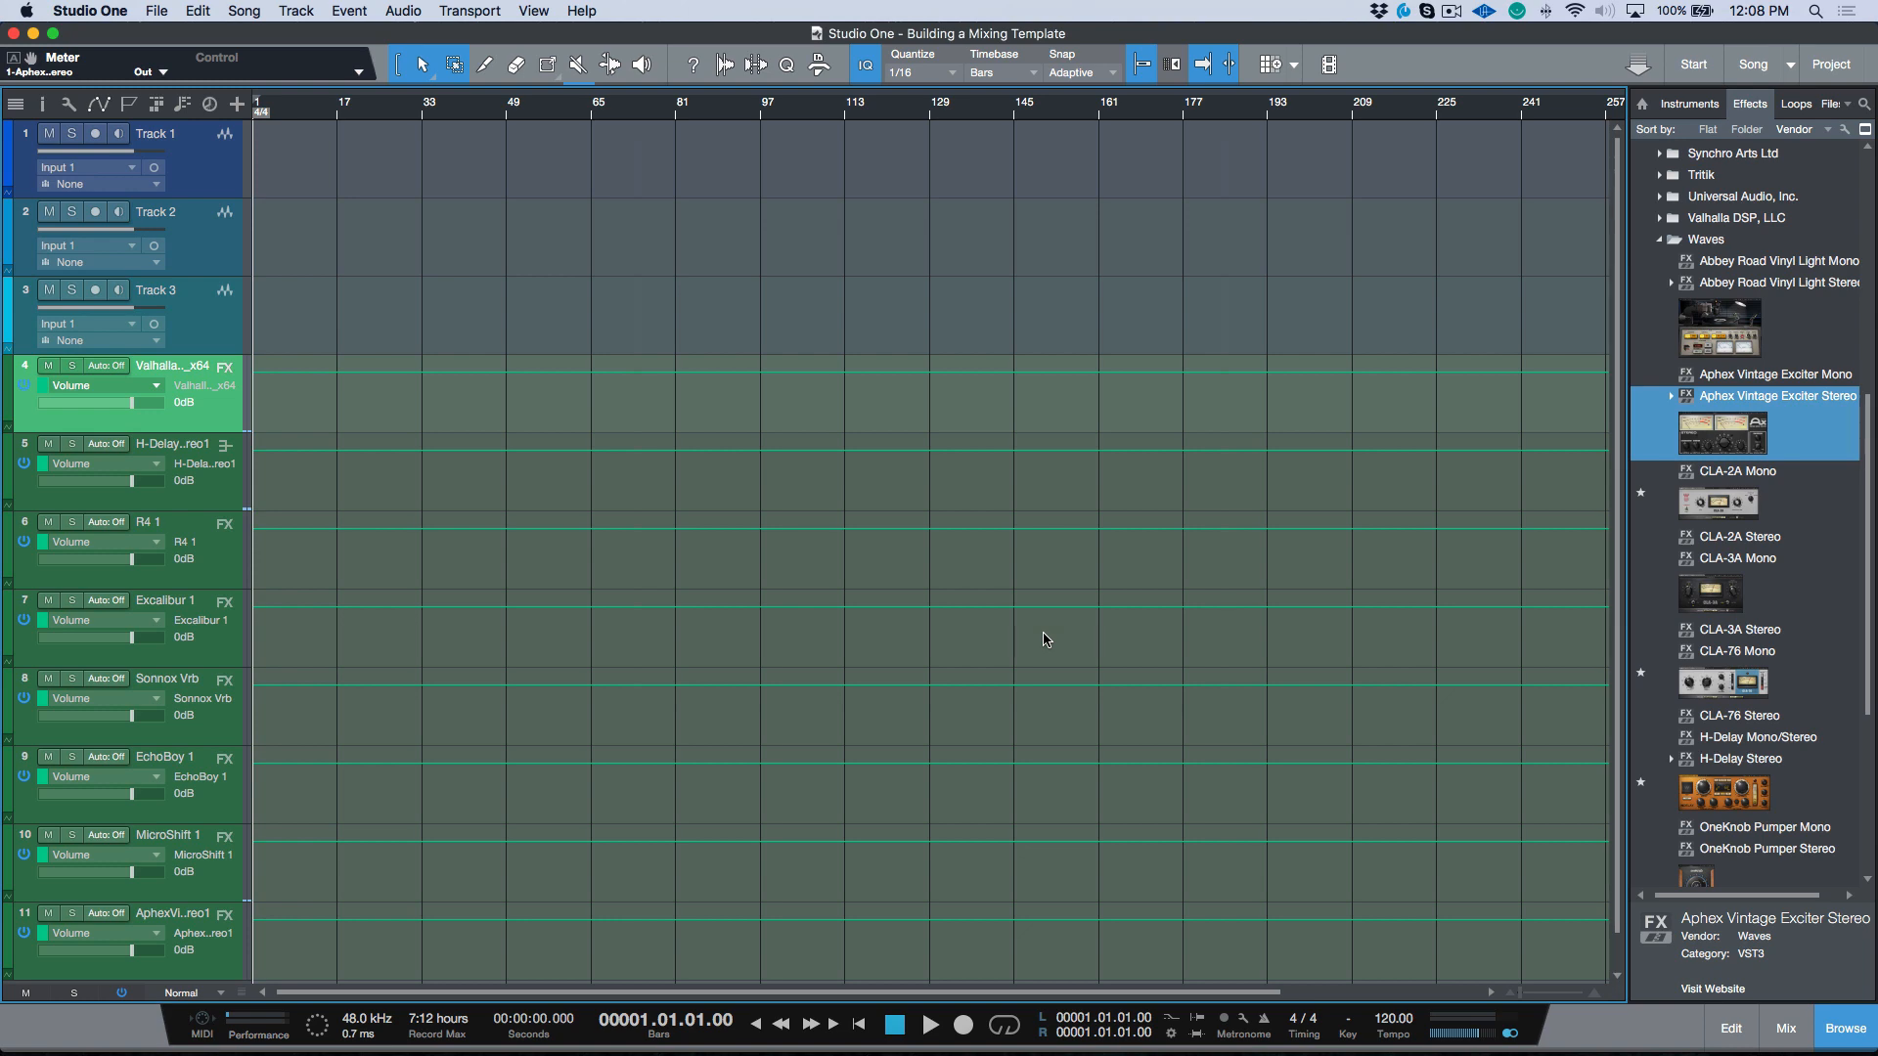
- Return to the Mixing Workflow-MH Music song using the open-document switcher
{"action": "key", "text": "super+Tab"}
{"action": "key", "text": "super+shift+Tab"}
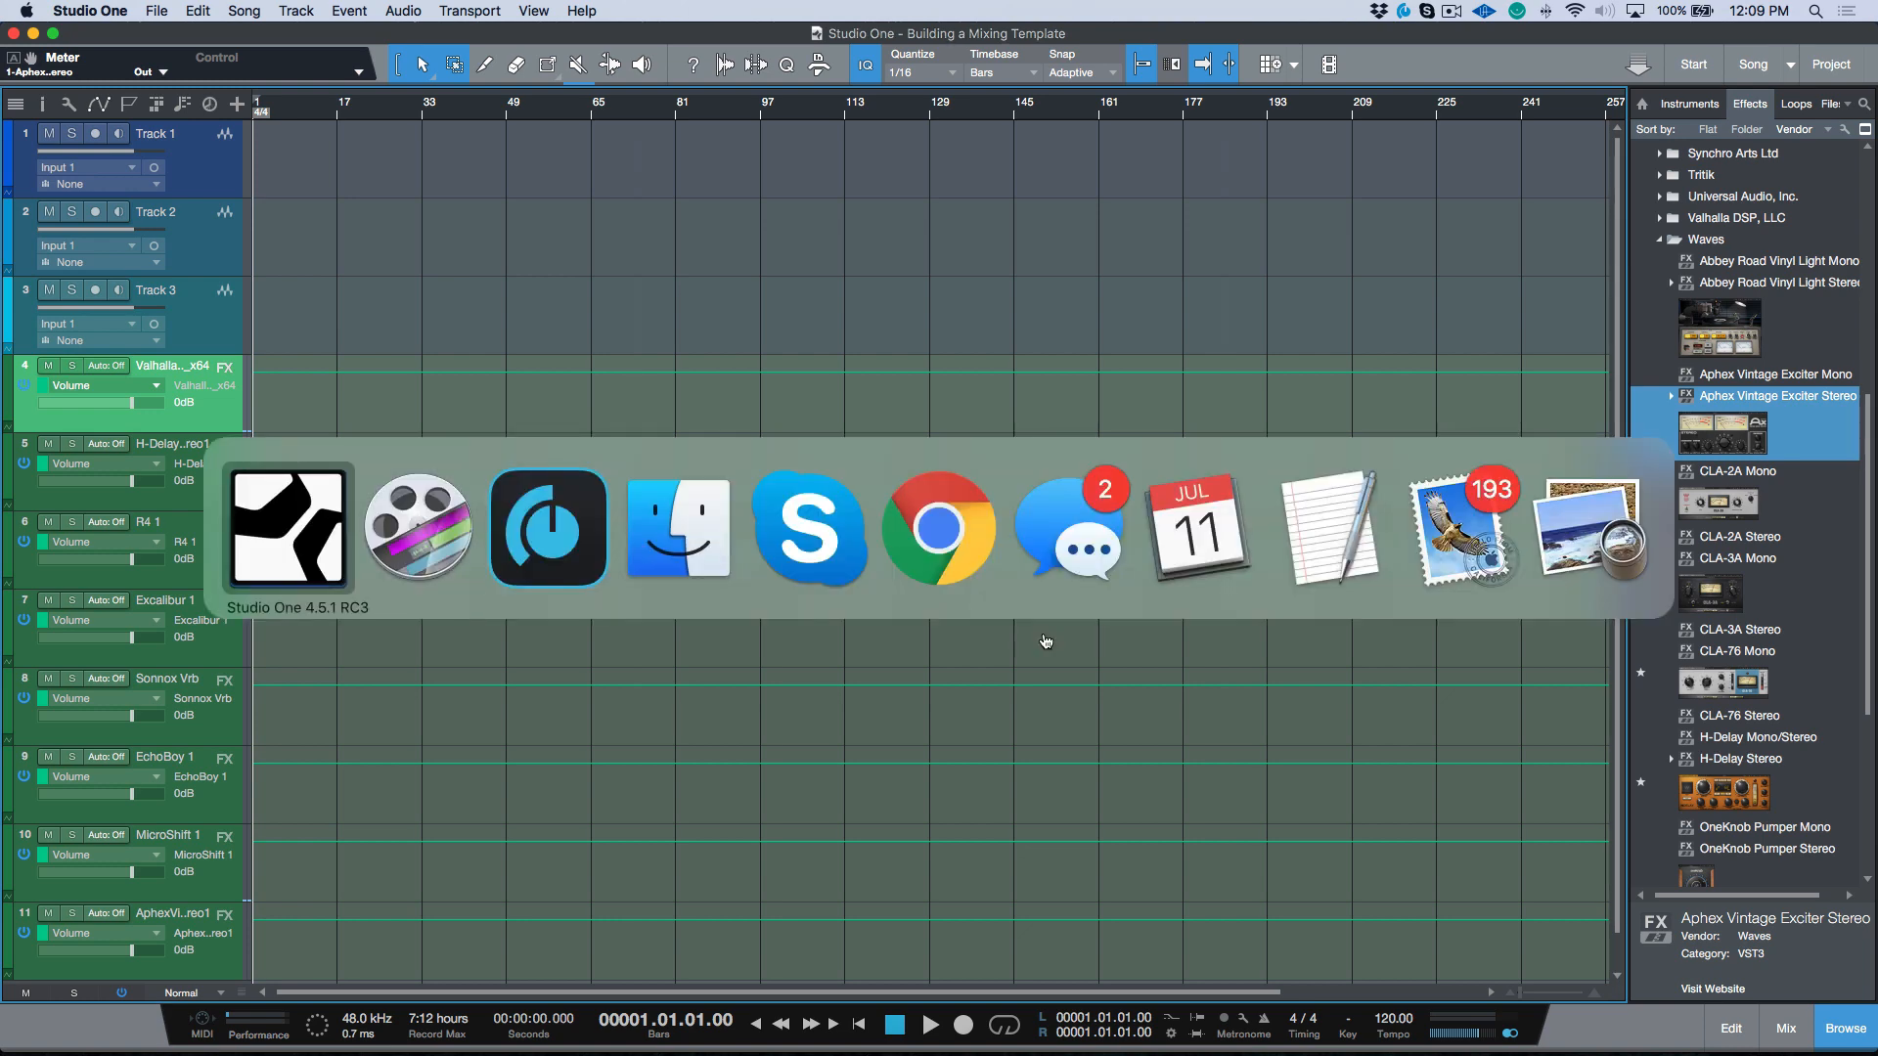
{"action": "key", "text": "ctrl+Tab"}
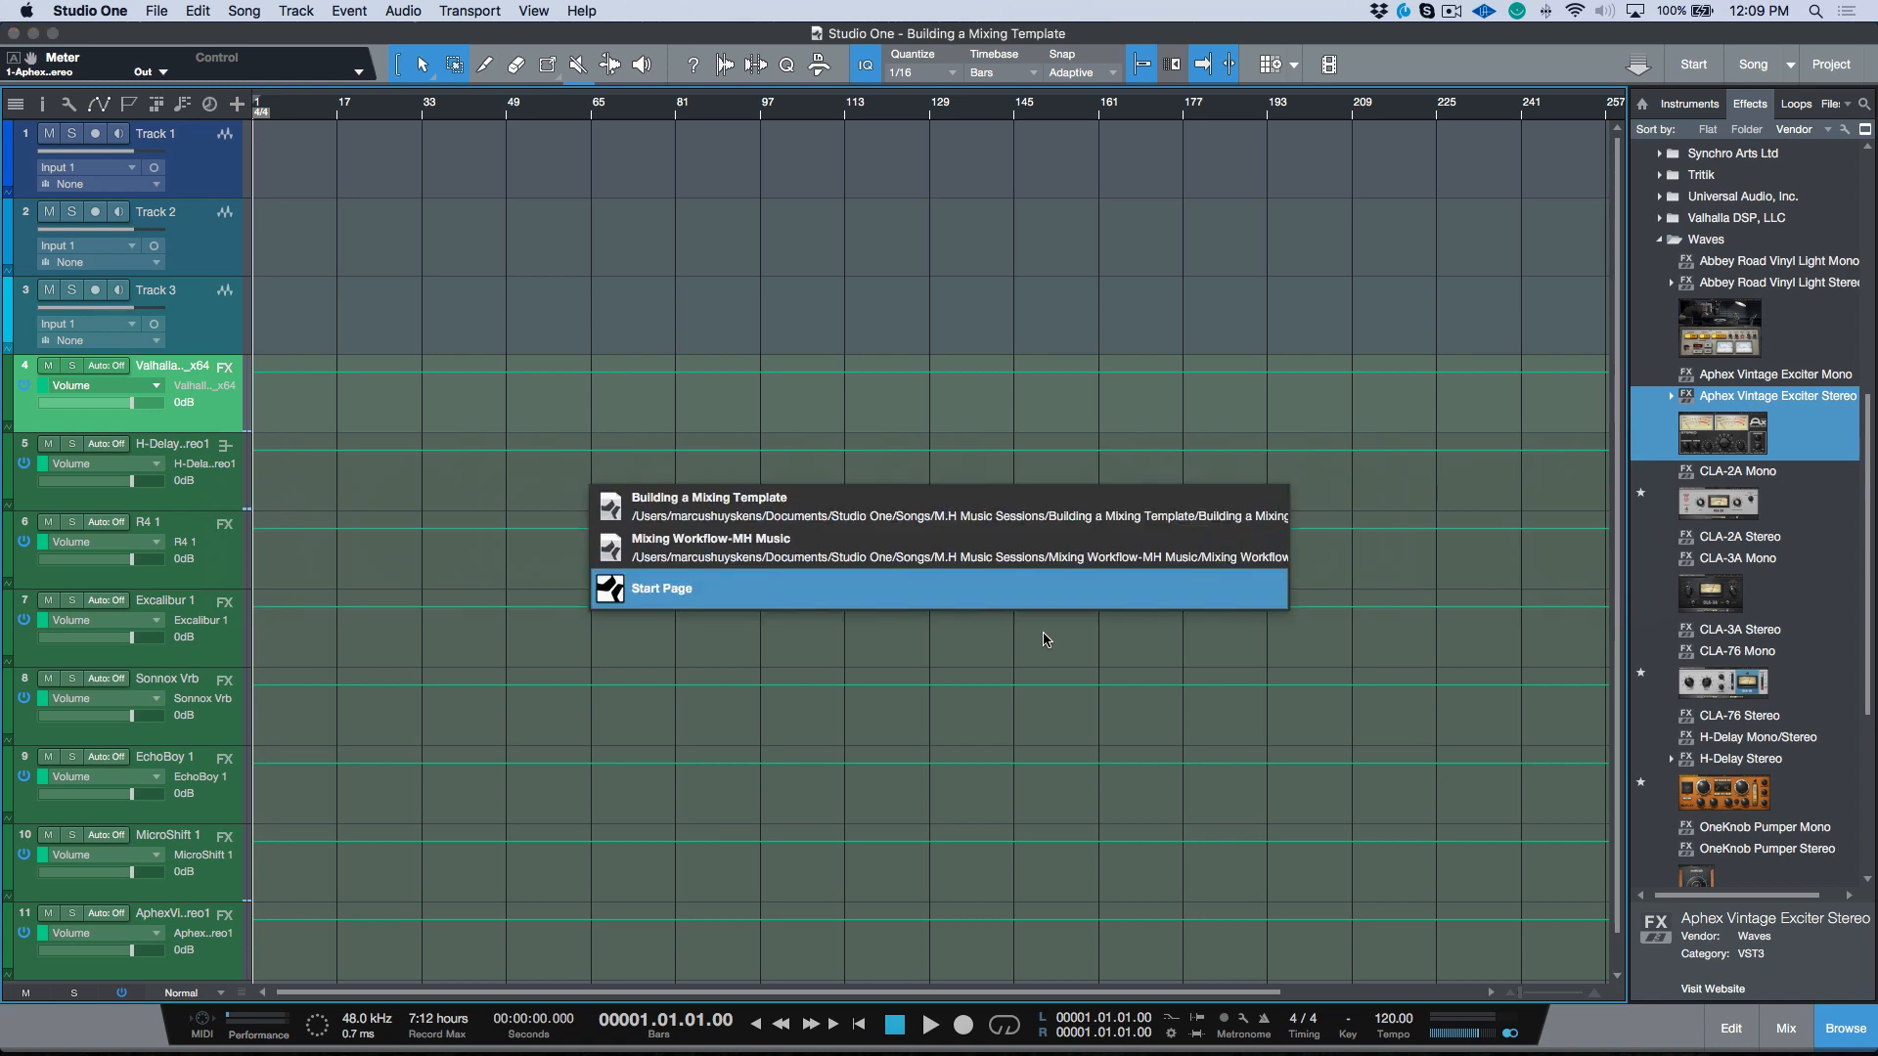
{"action": "key", "text": "ctrl+Tab"}
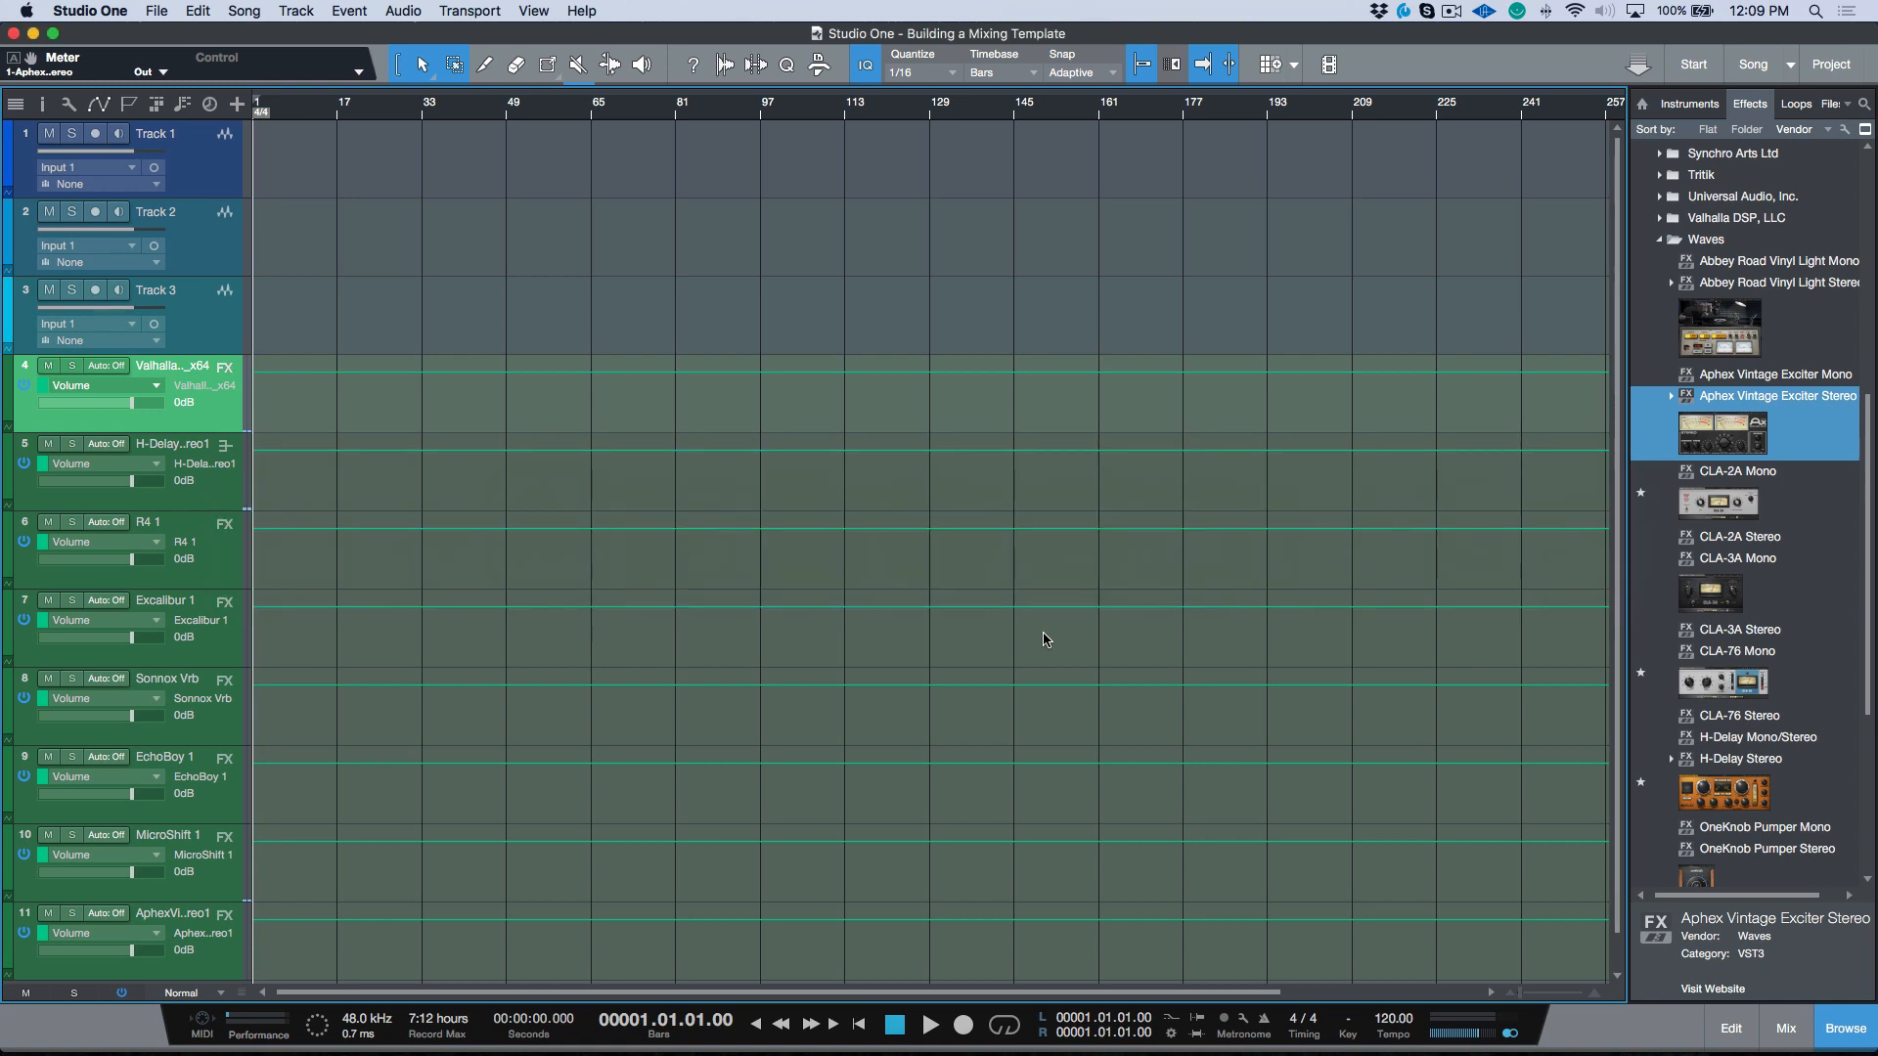
{"action": "key", "text": "ctrl+Tab"}
{"action": "key", "text": "ctrl+Tab"}
{"action": "key", "text": "ctrl+Tab"}
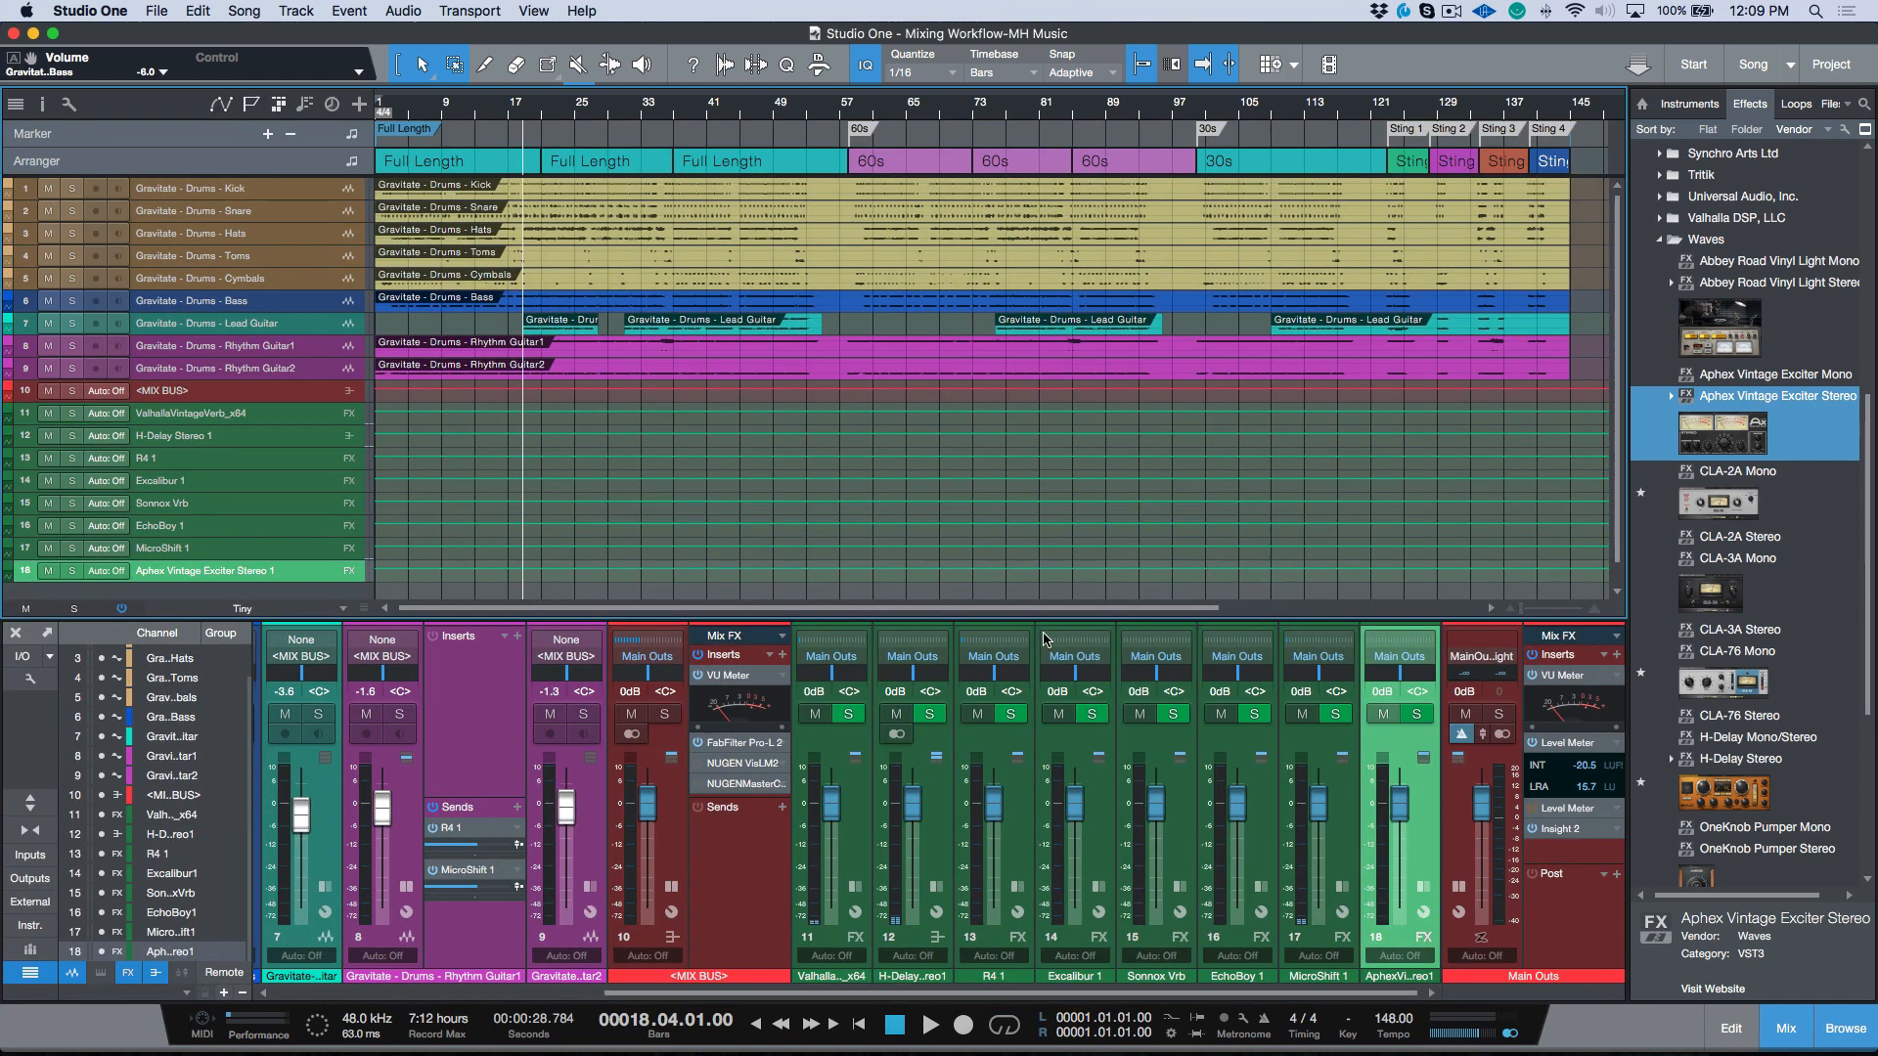